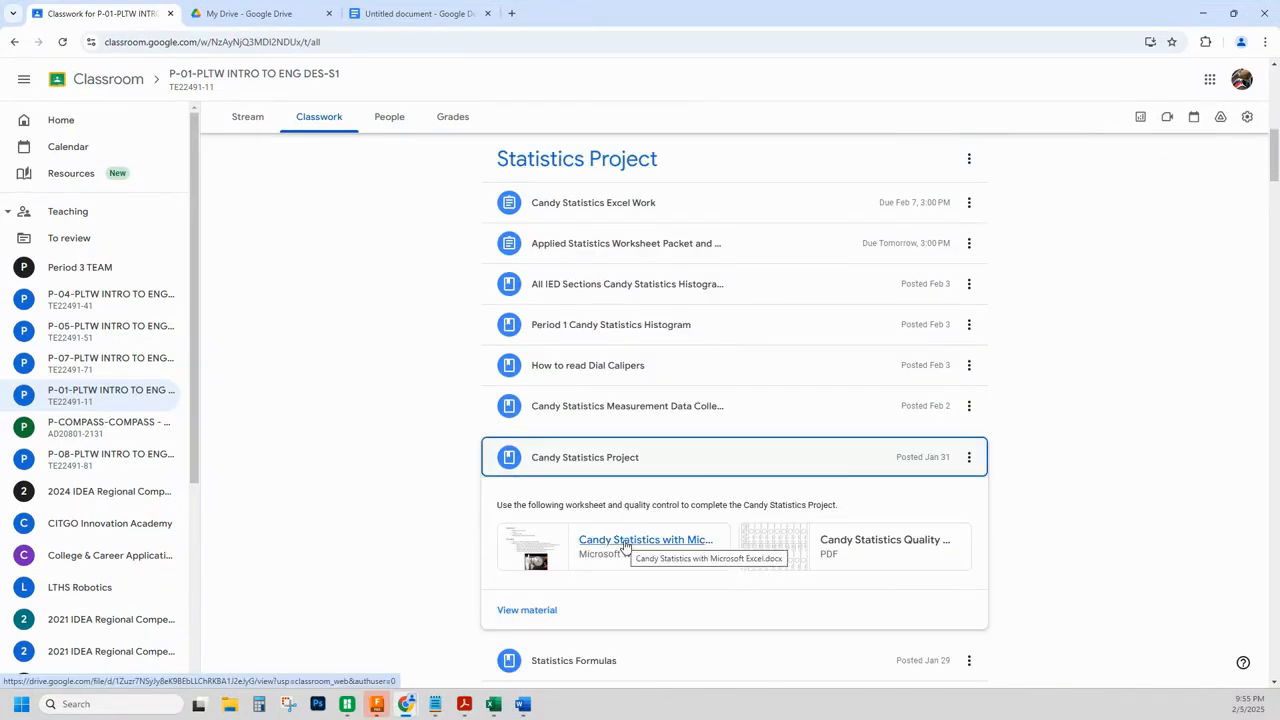
Open the Candy Statistics with Microsoft Excel worksheet, review its equipment and procedure, and close it.
click(624, 541)
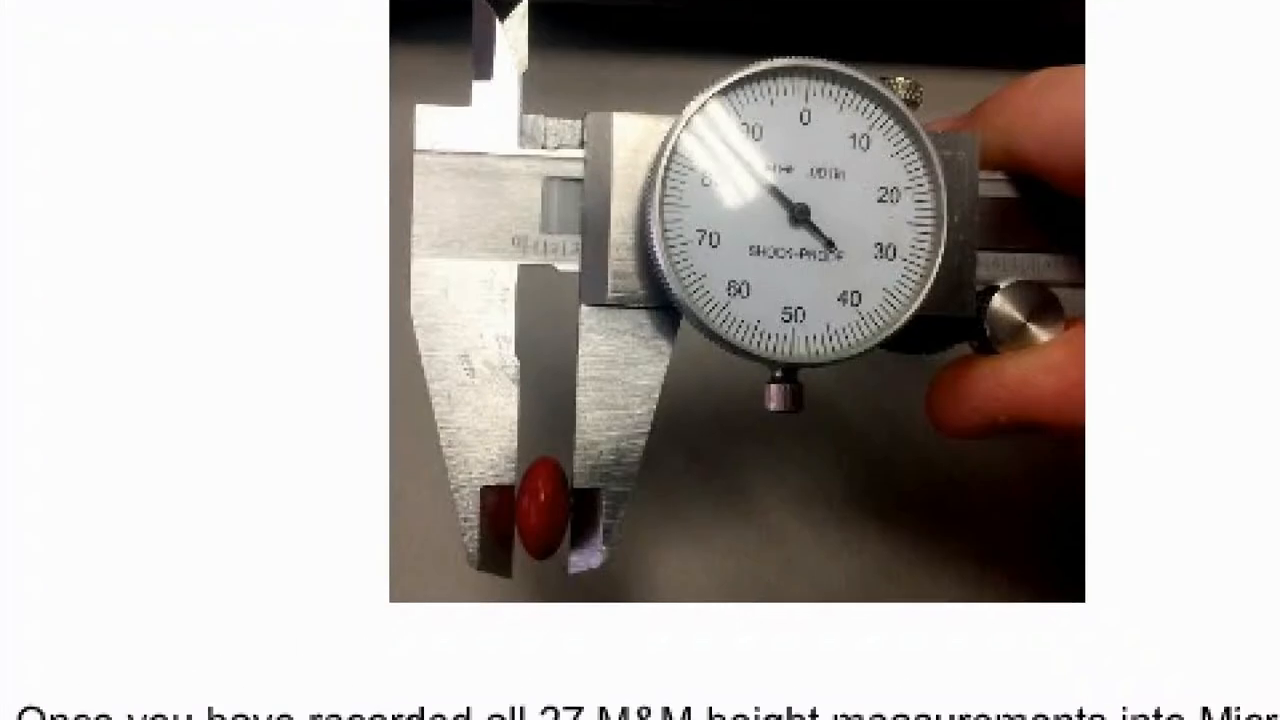
click(605, 547)
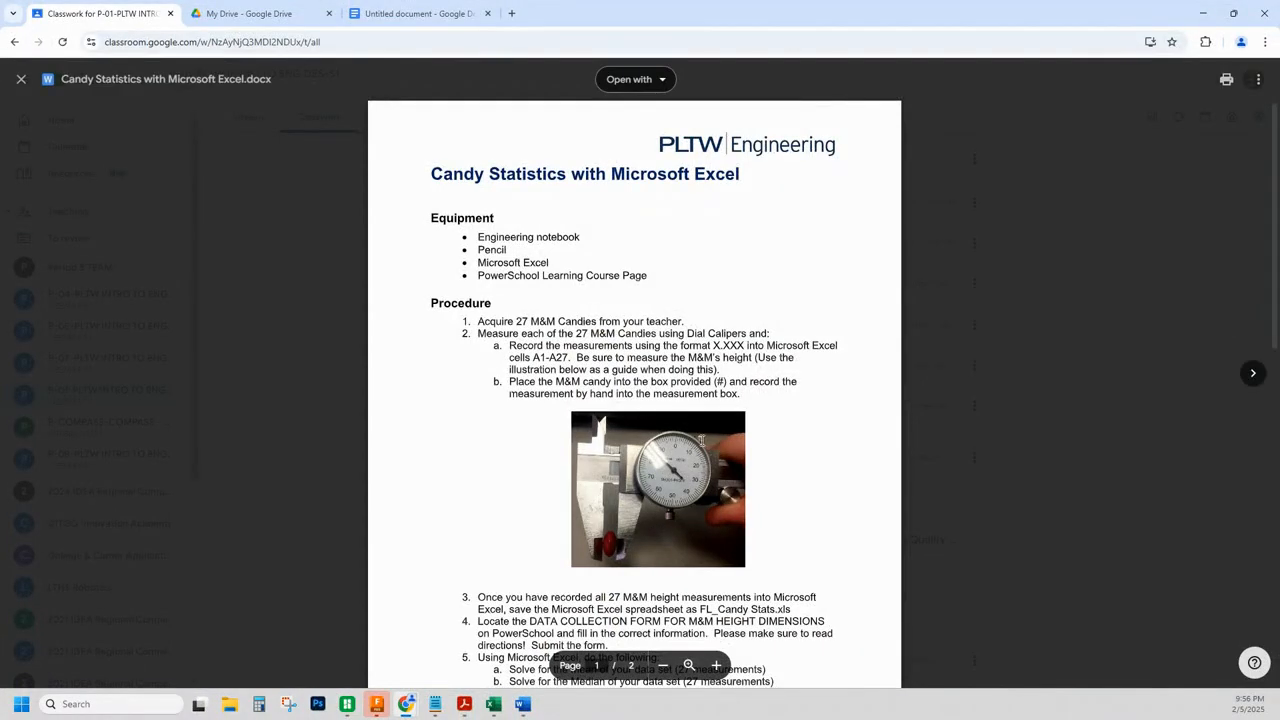
click(22, 82)
Open the Candy Statistics Quality Control Card PDF, examine its M&M height and pass/fail boxes, and close it.
click(835, 350)
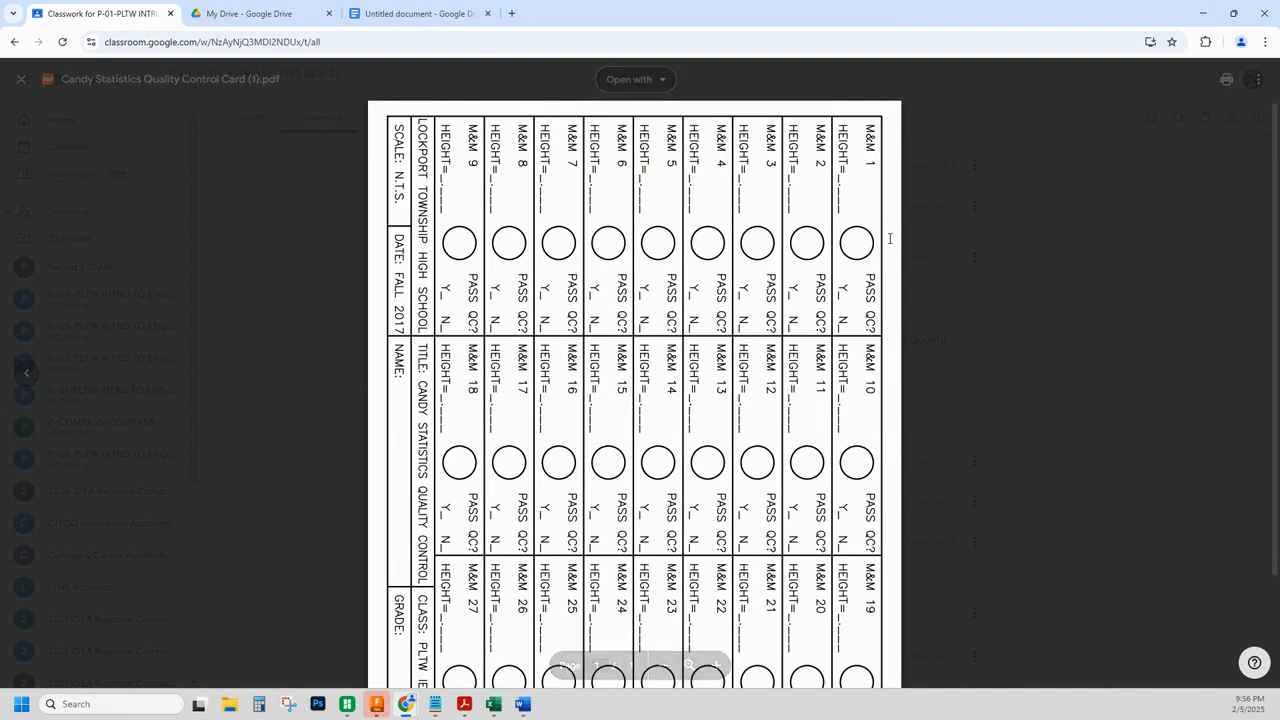
key(ctrl+1)
click(861, 166)
drag(801, 64, 863, 277)
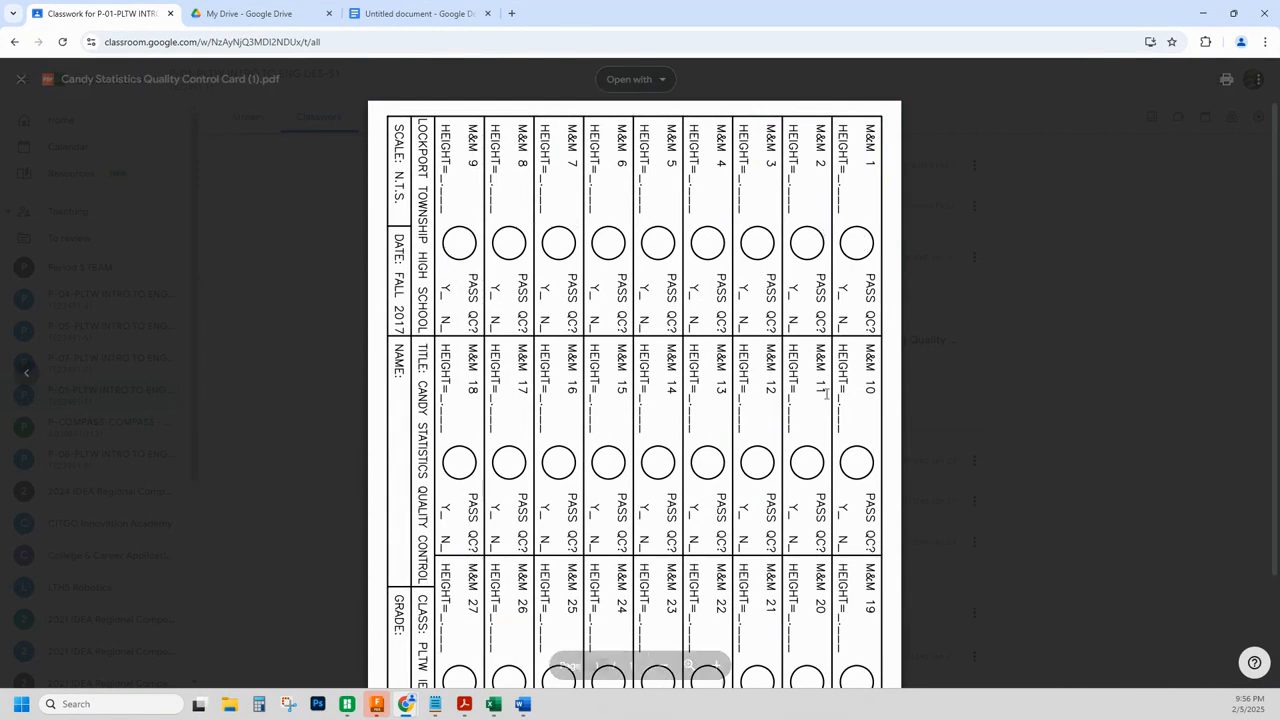
scroll(684, 441, down, 3)
scroll(684, 443, up, 3)
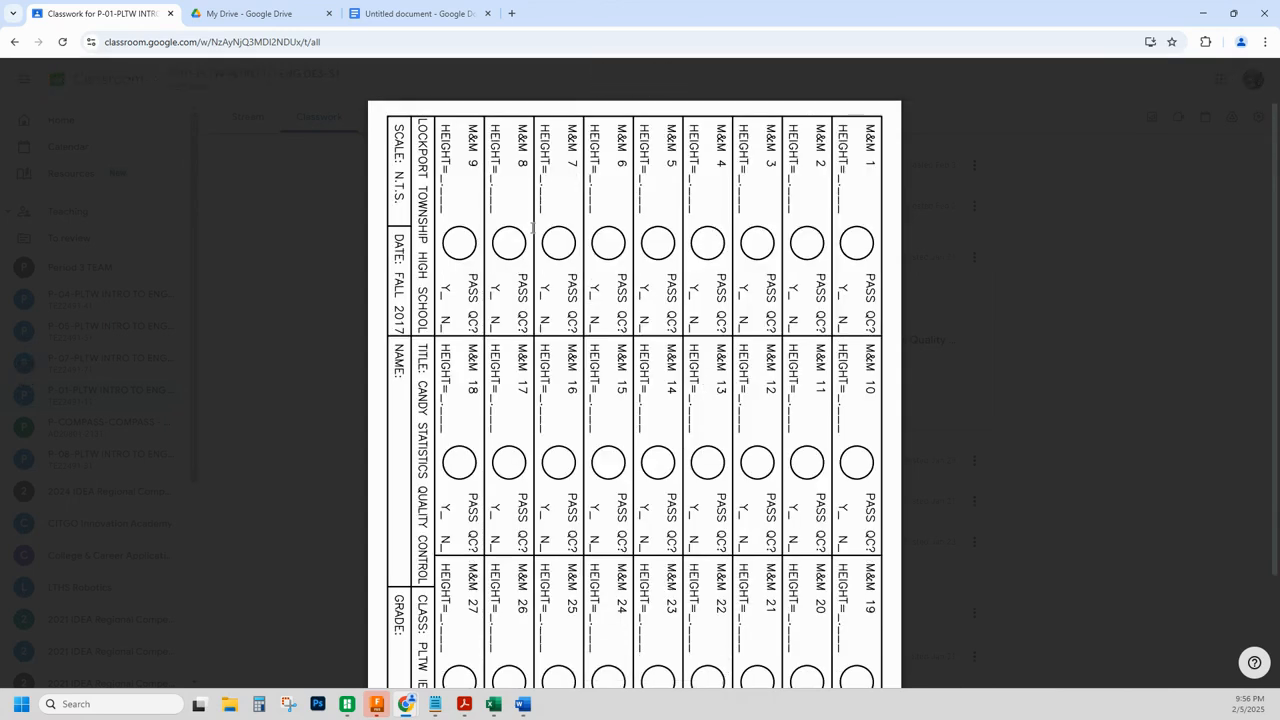
click(20, 79)
Expand the Candy Statistics measurement data collection material in the Statistics Project and open its linked Google Form.
scroll(574, 317, up, 2)
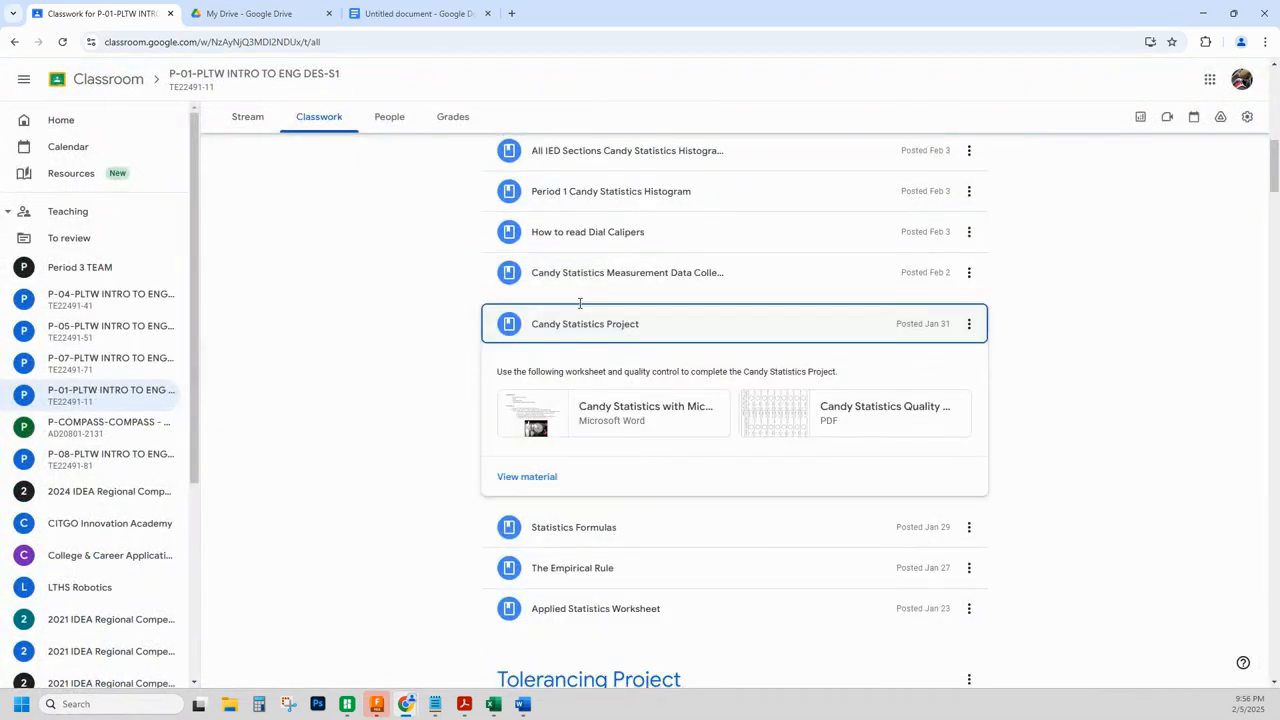
scroll(553, 321, up, 1)
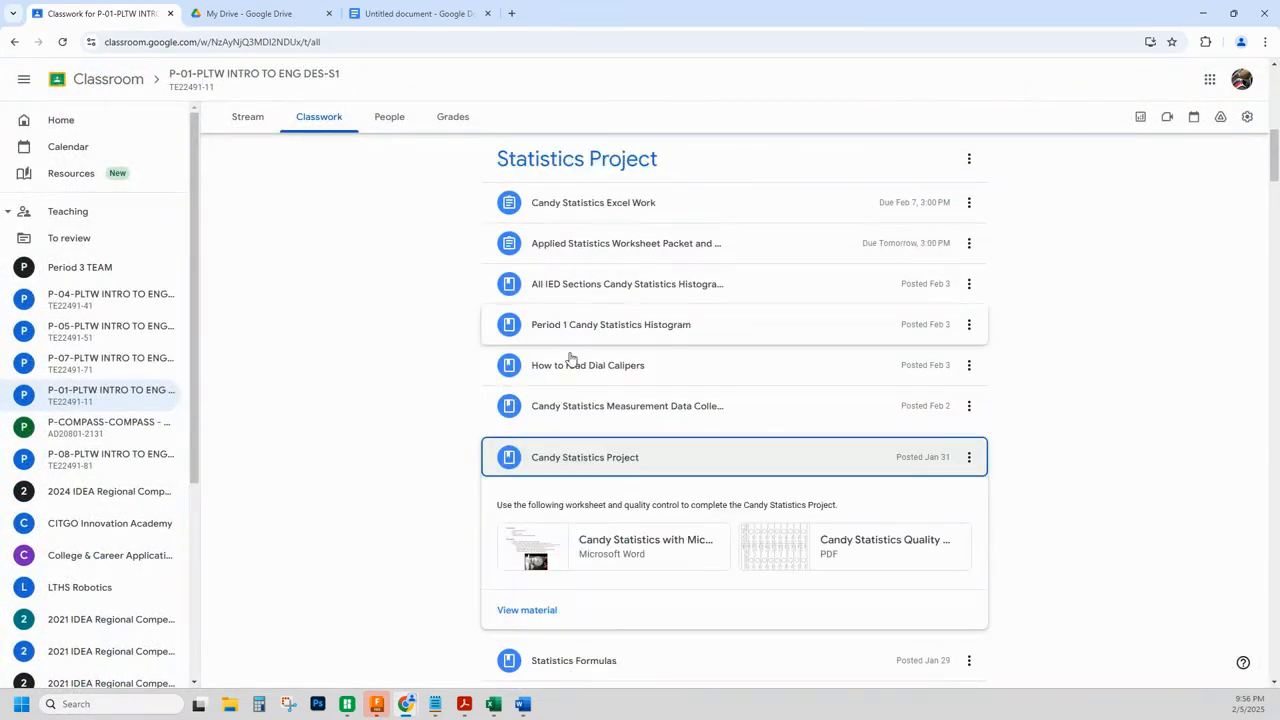
click(642, 408)
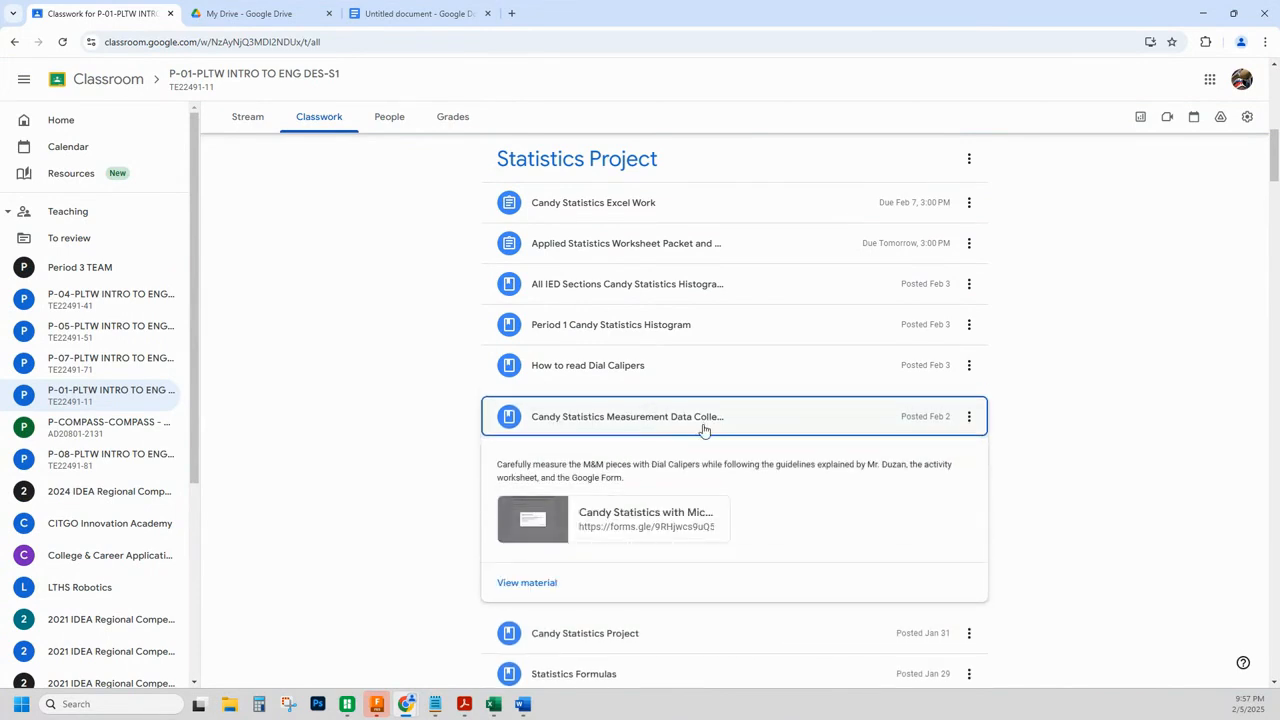
click(656, 515)
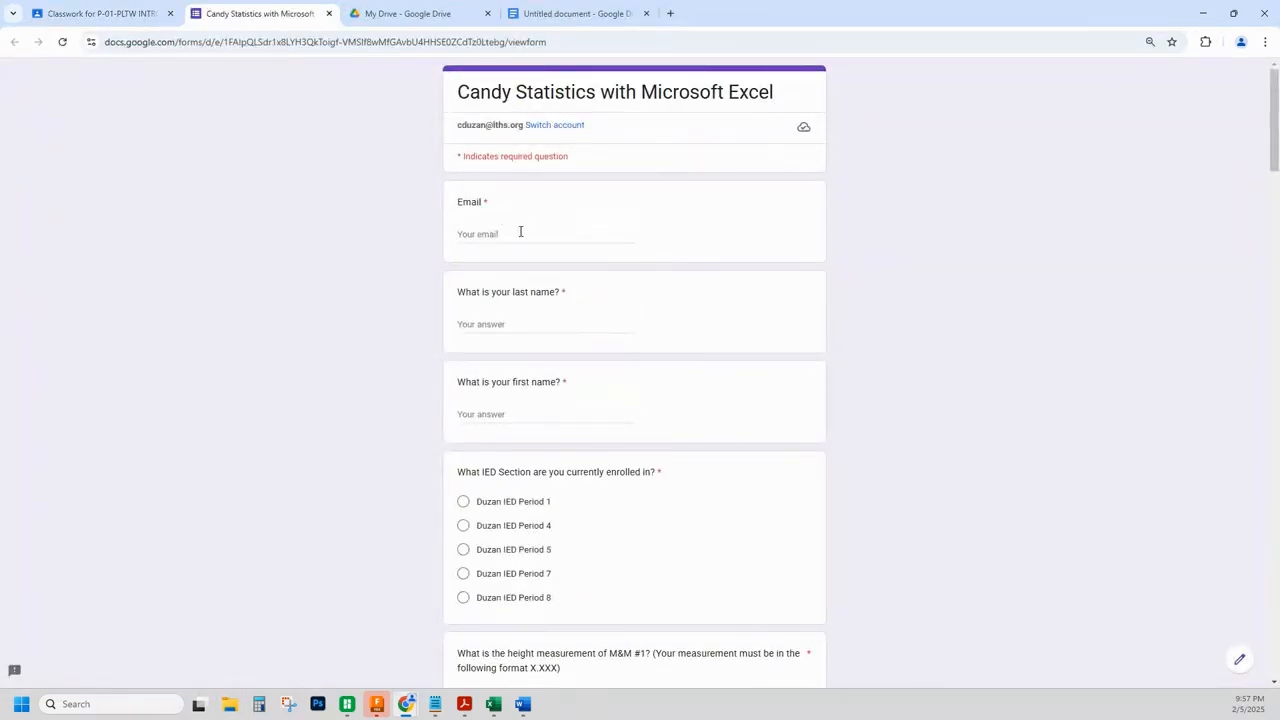
Examine the form's section question and all M&M height questions through #27, noting the required X.XXX measurement format.
scroll(547, 400, down, 2)
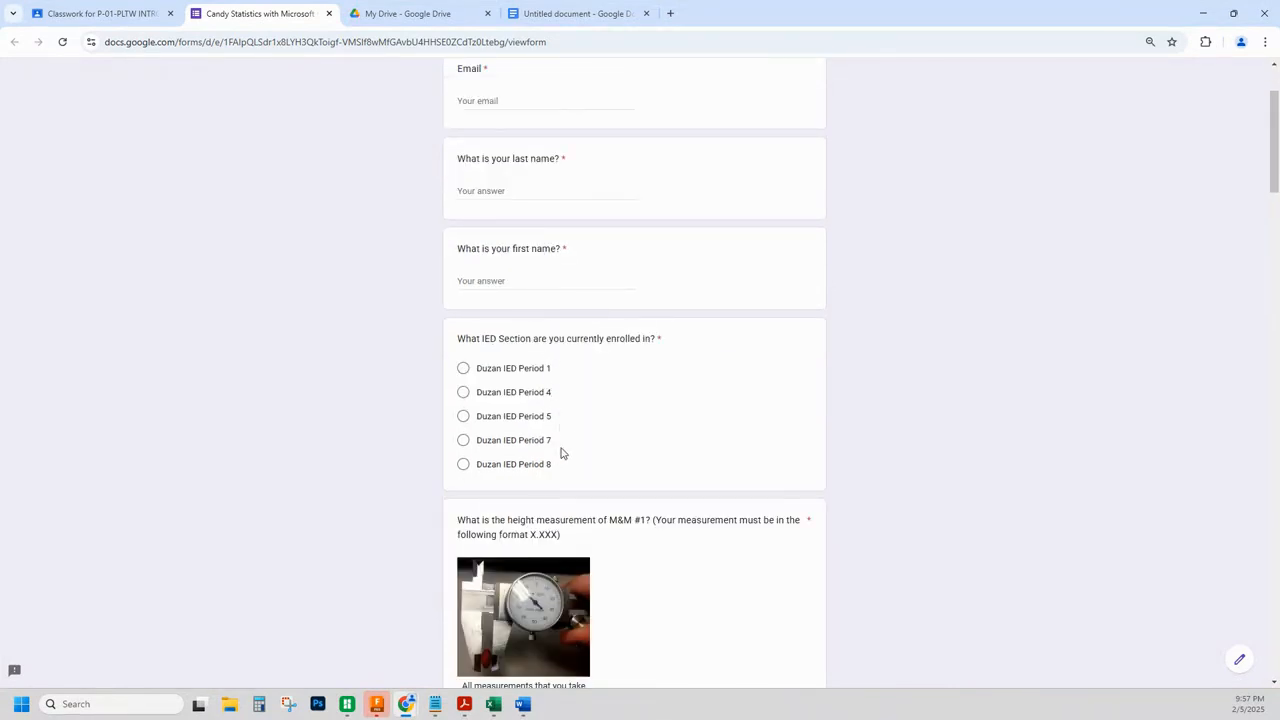
scroll(569, 429, down, 3)
scroll(571, 425, down, 1)
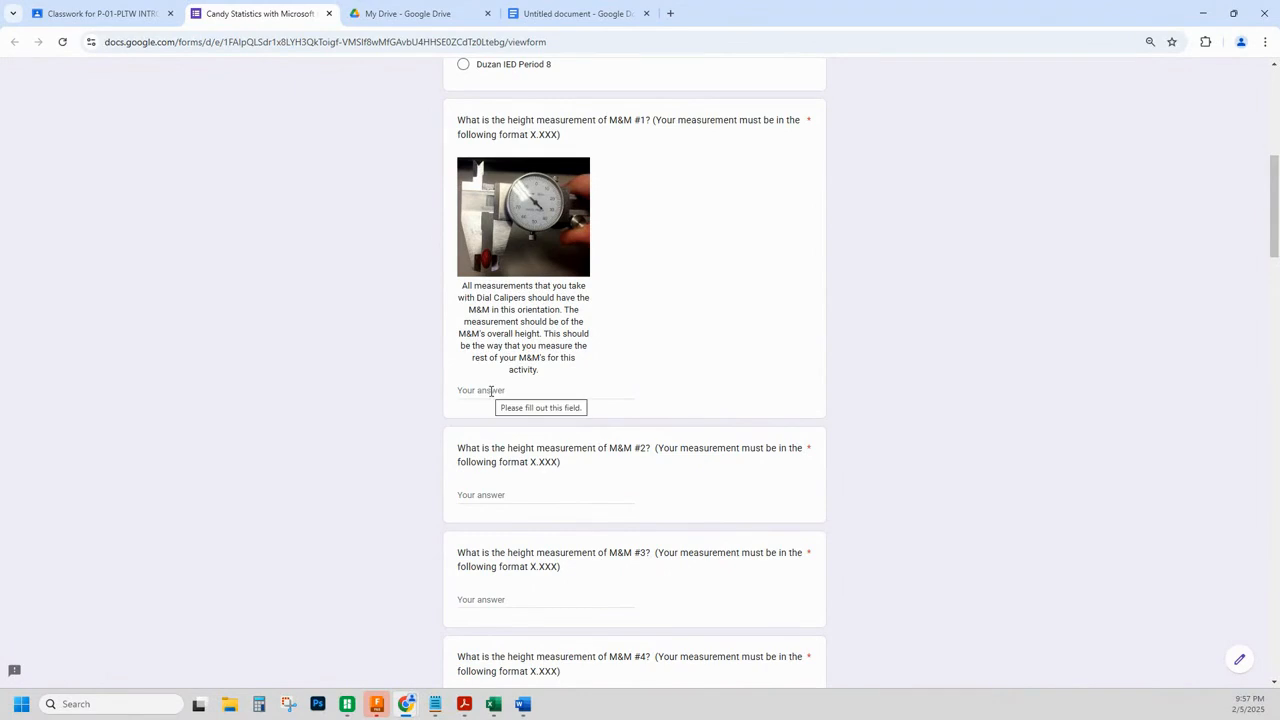
drag(558, 463, 530, 463)
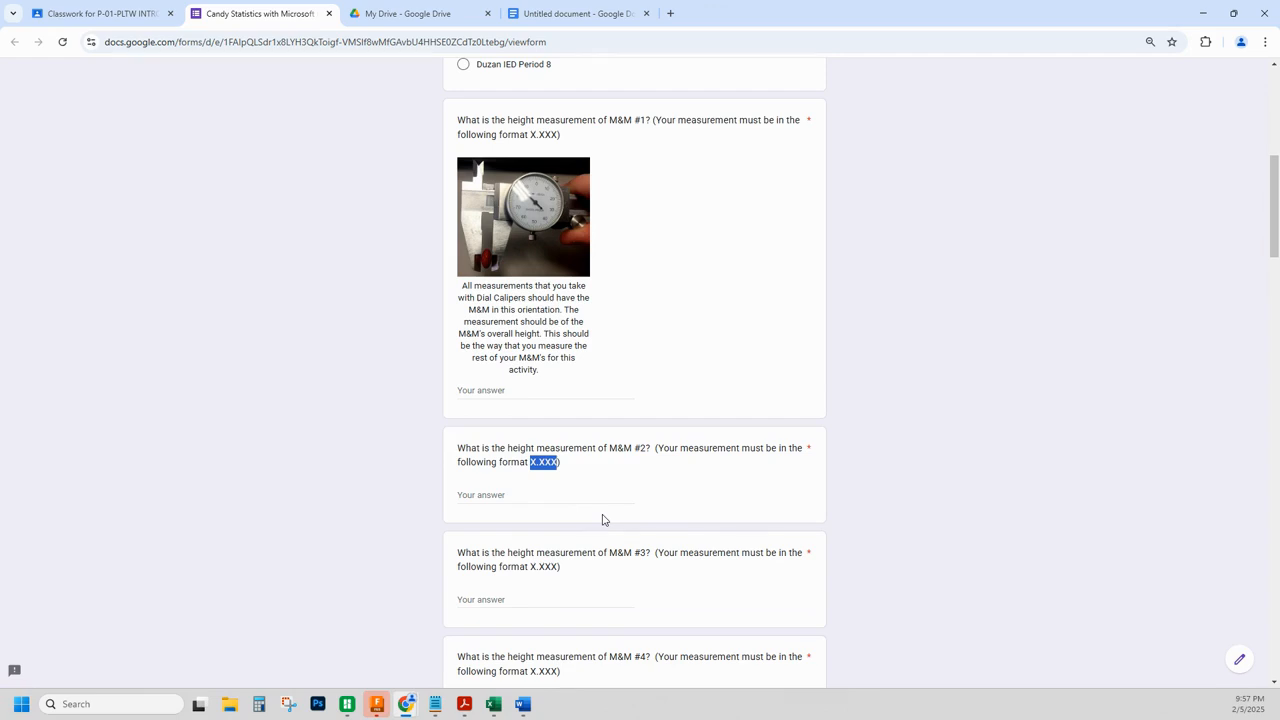
click(497, 493)
scroll(520, 527, down, 2)
scroll(509, 400, down, 7)
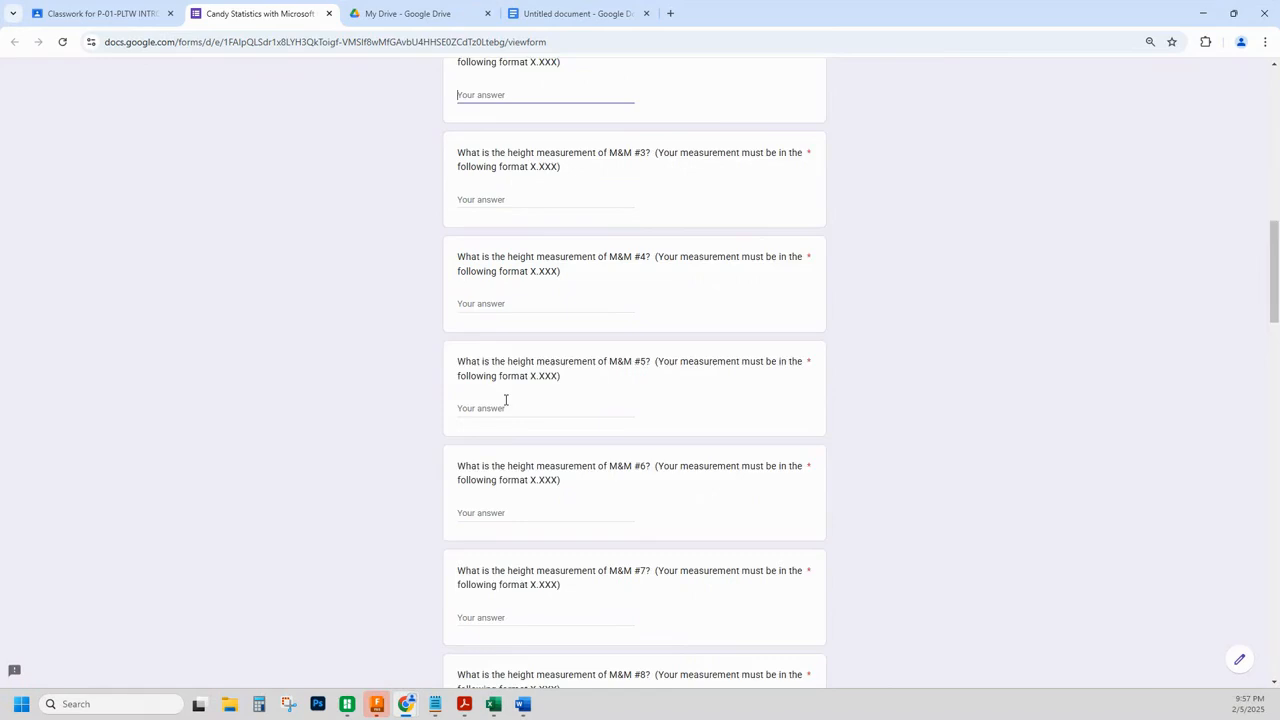
scroll(507, 405, down, 15)
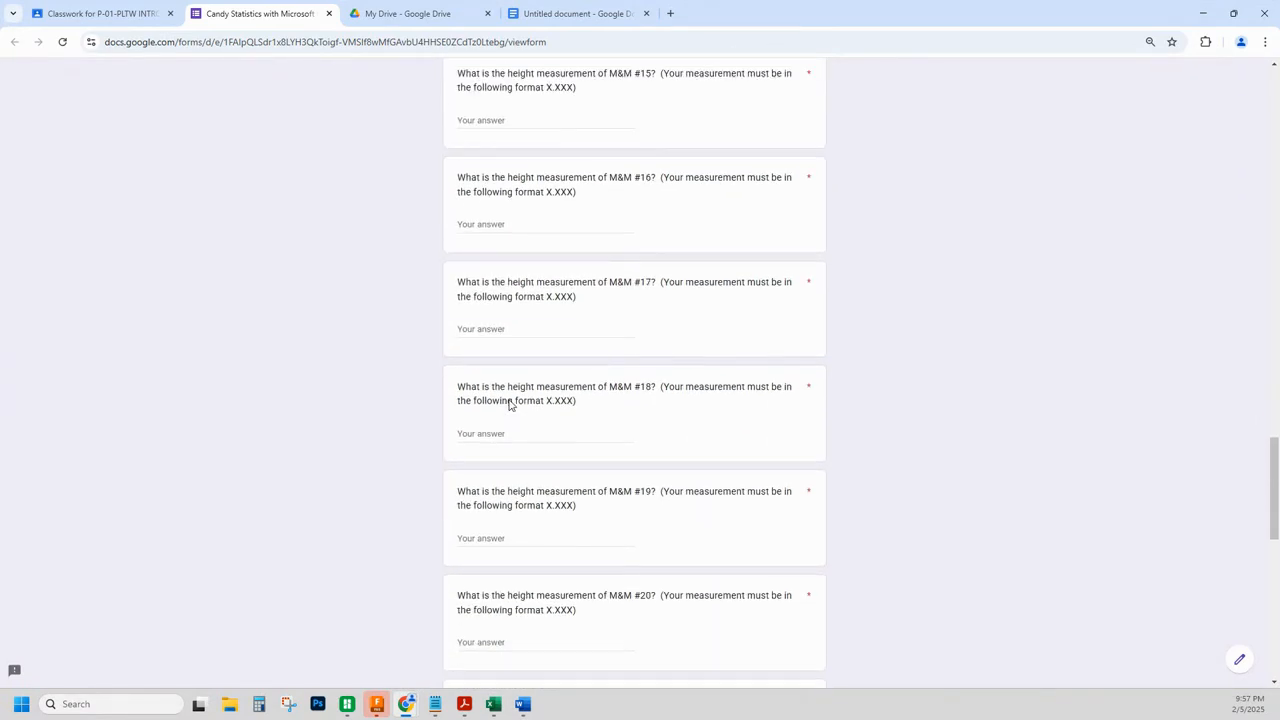
scroll(510, 399, down, 2)
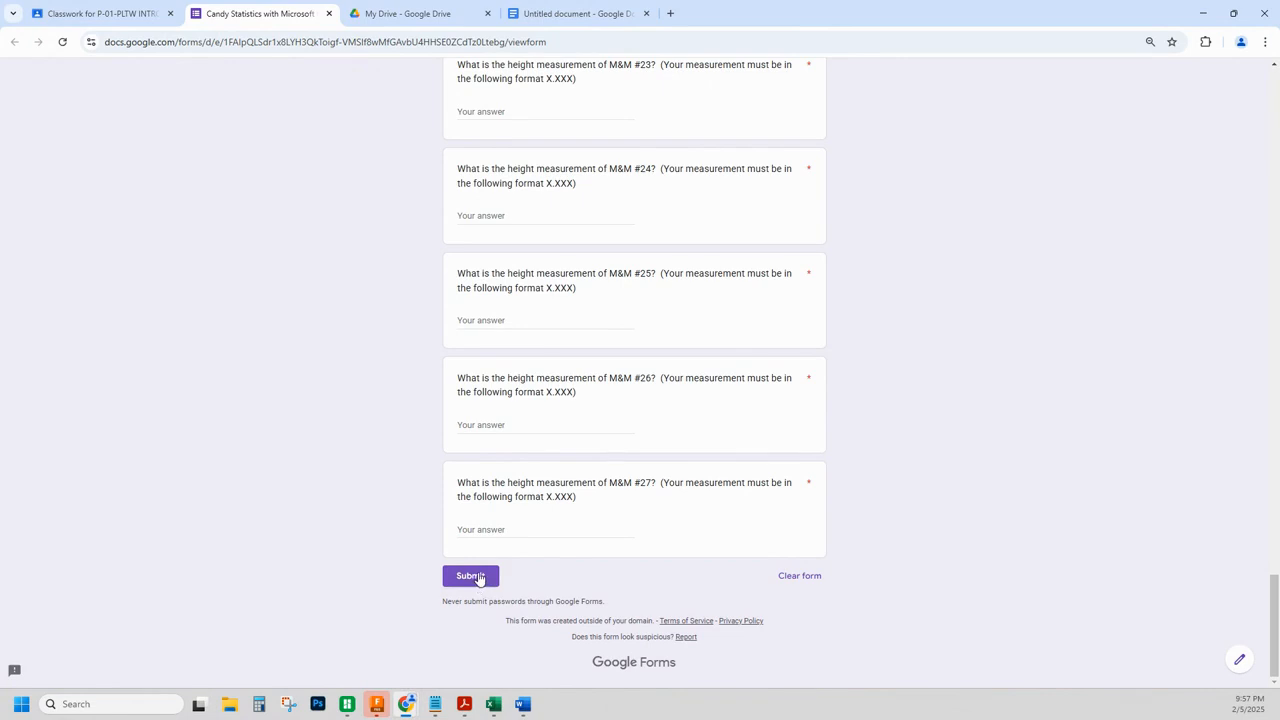
scroll(491, 428, up, 15)
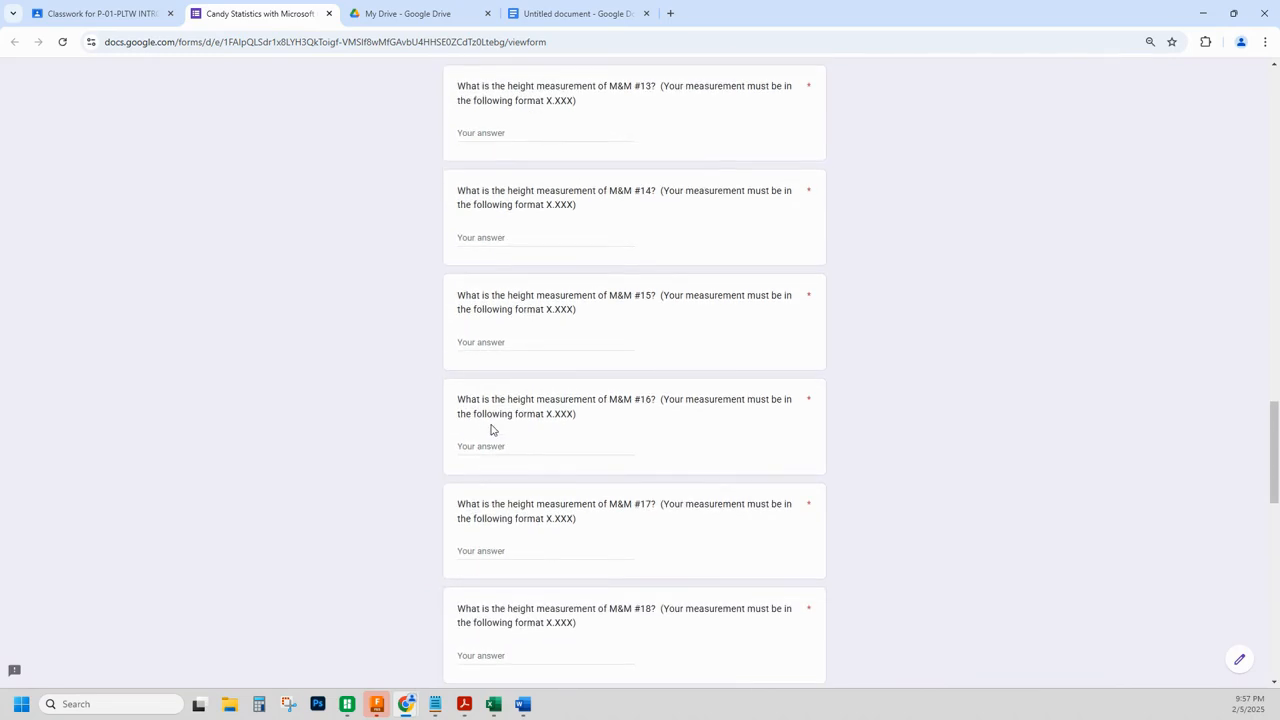
scroll(491, 428, up, 15)
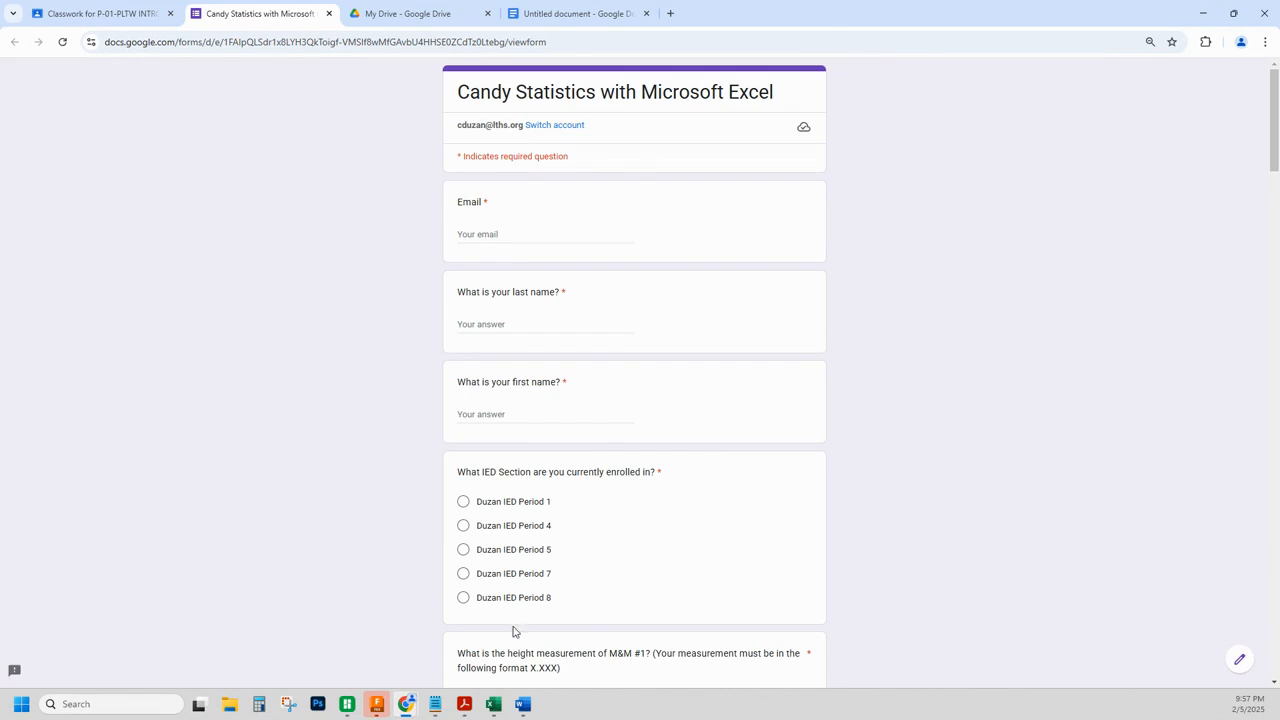
Switch to the Candy Statistics Project workbook in Excel and format cells A1:A27 as Number with 3 decimal places.
mouse_move(500, 709)
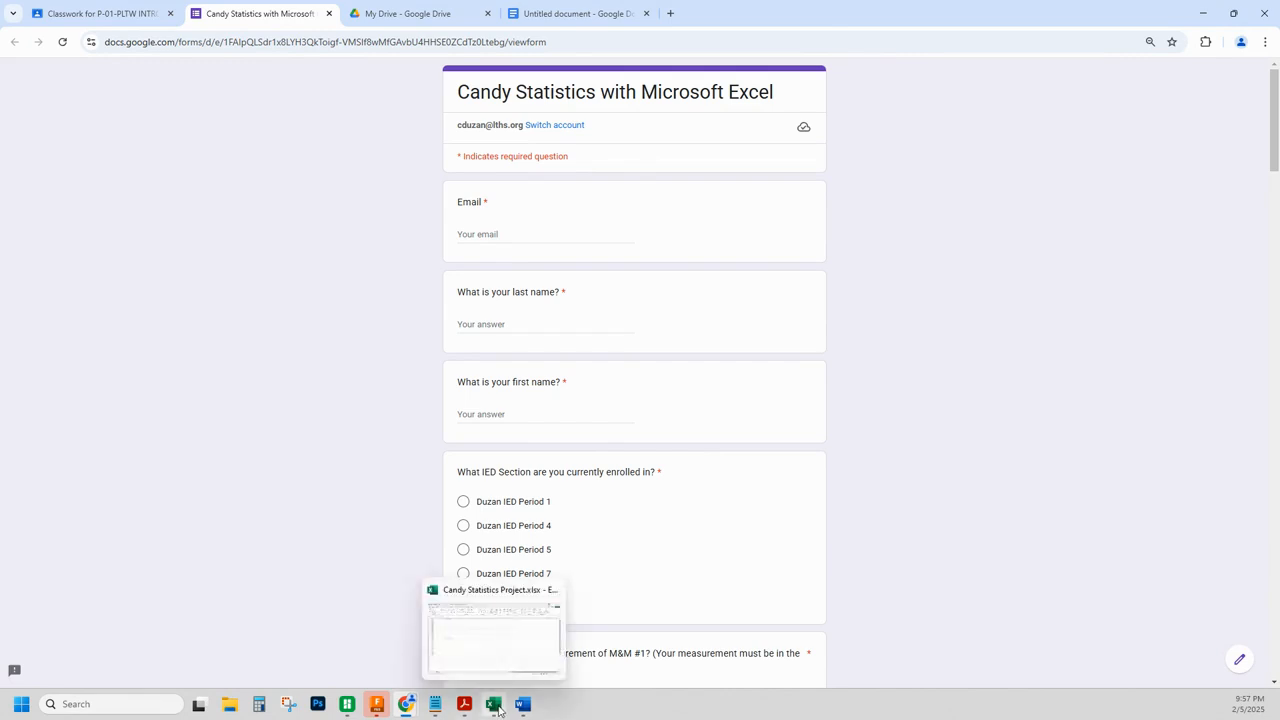
click(498, 709)
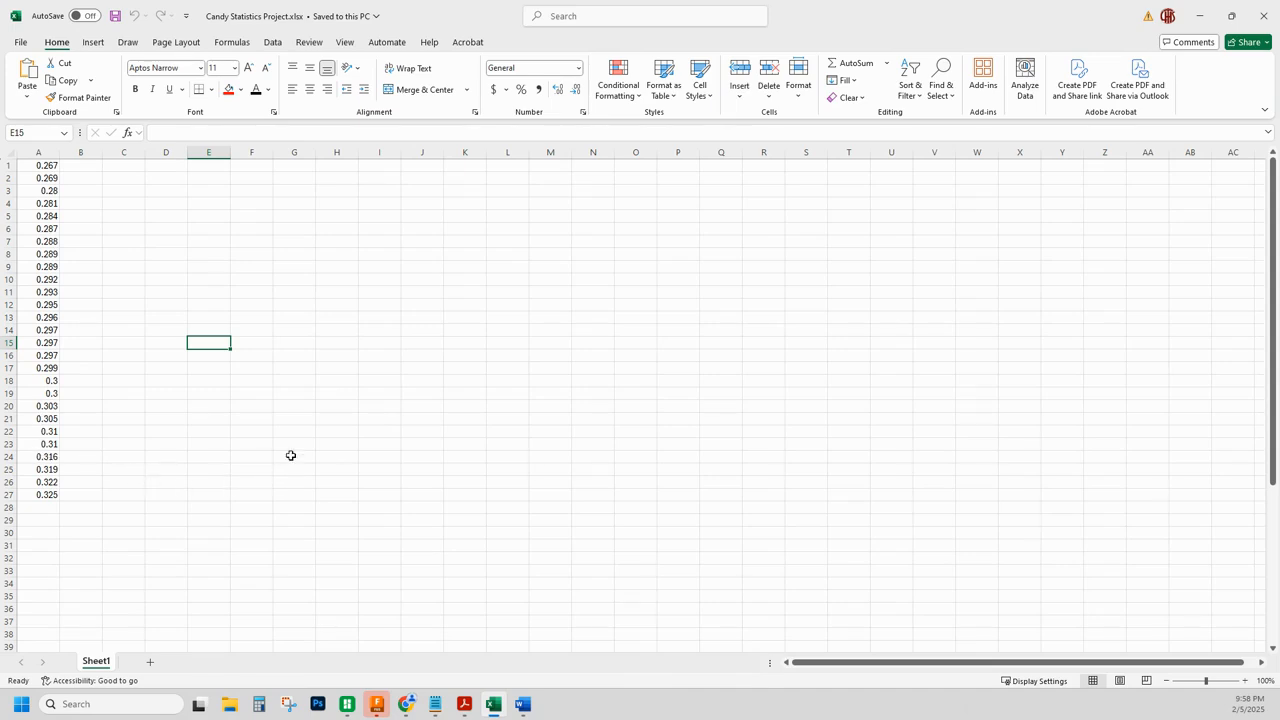
drag(43, 167, 49, 496)
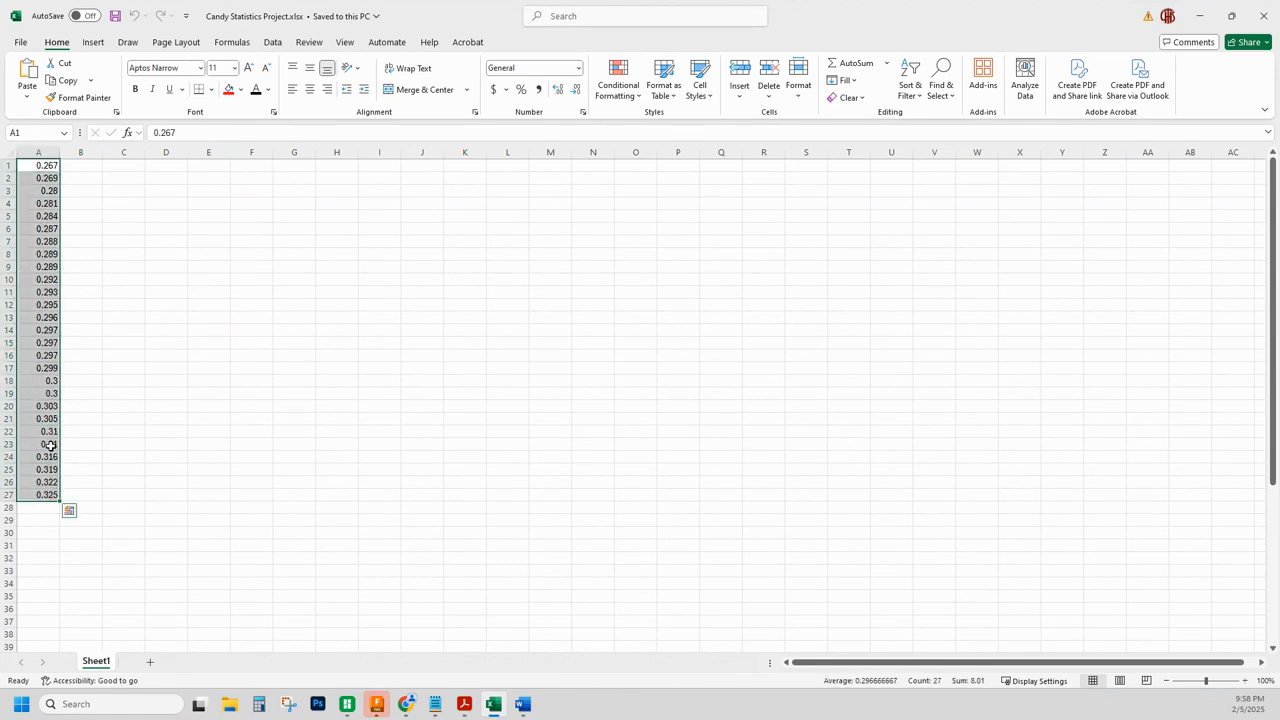
right_click(38, 385)
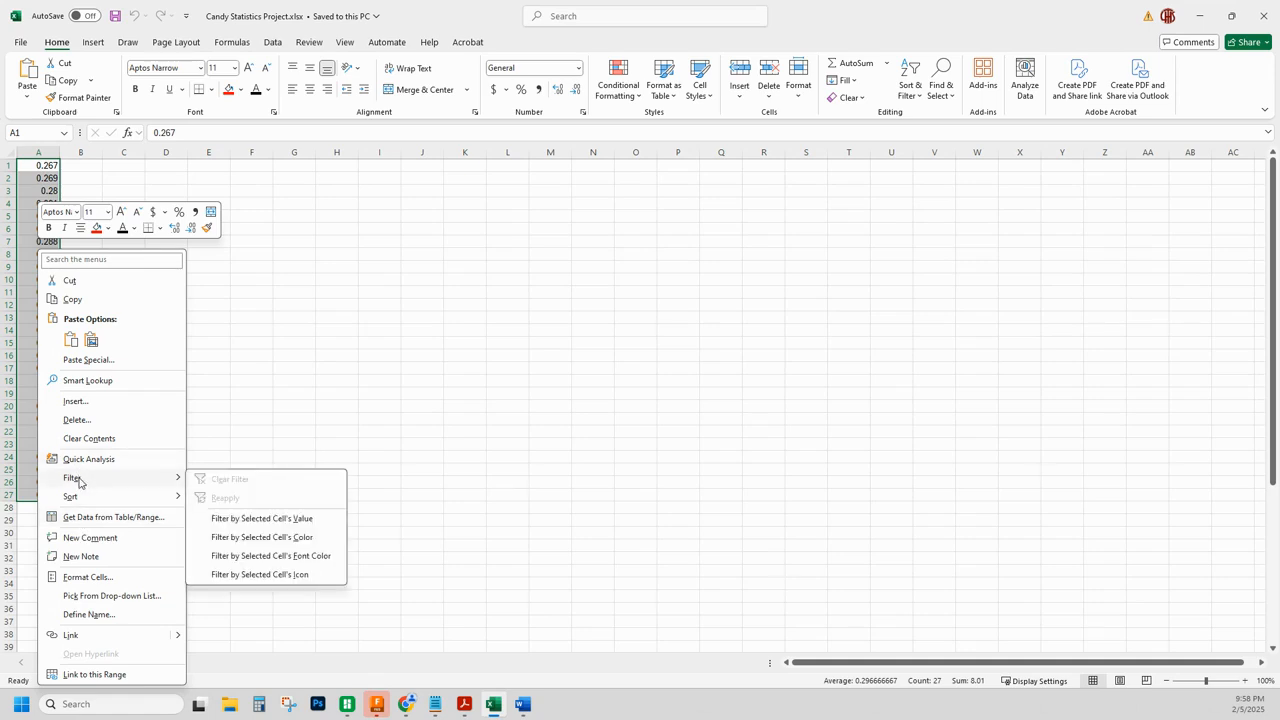
click(90, 577)
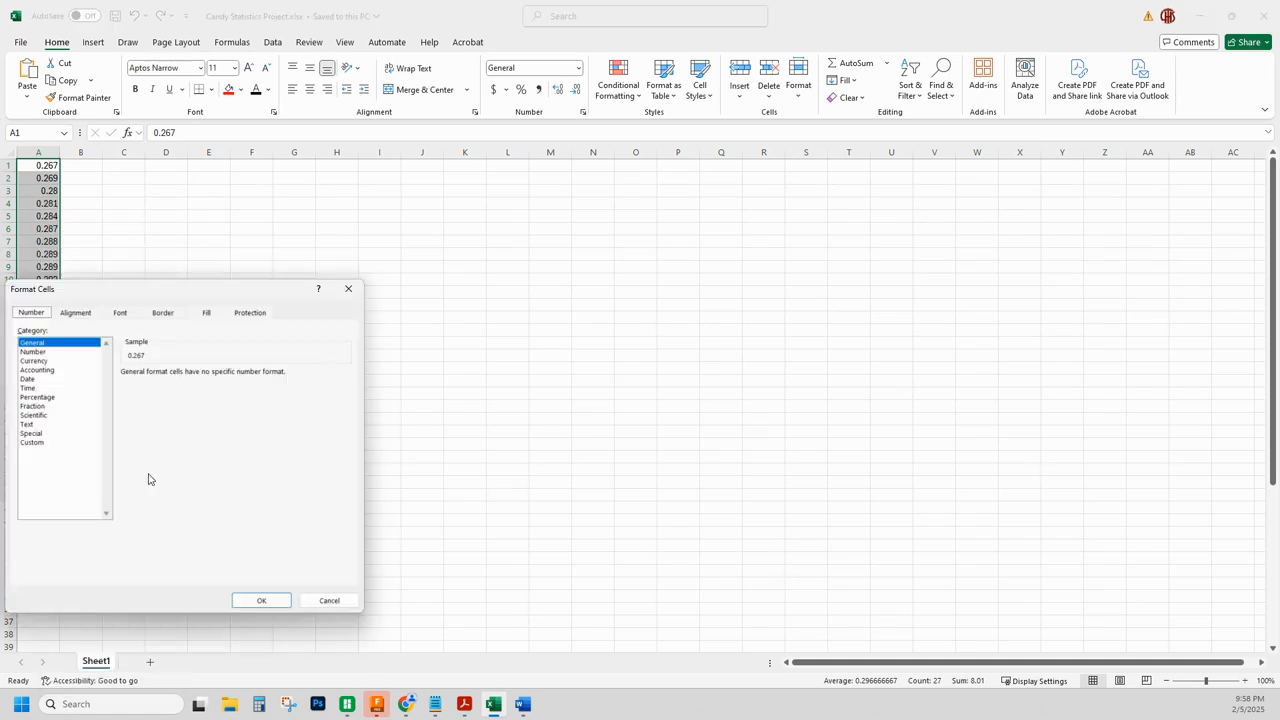
click(33, 351)
click(214, 372)
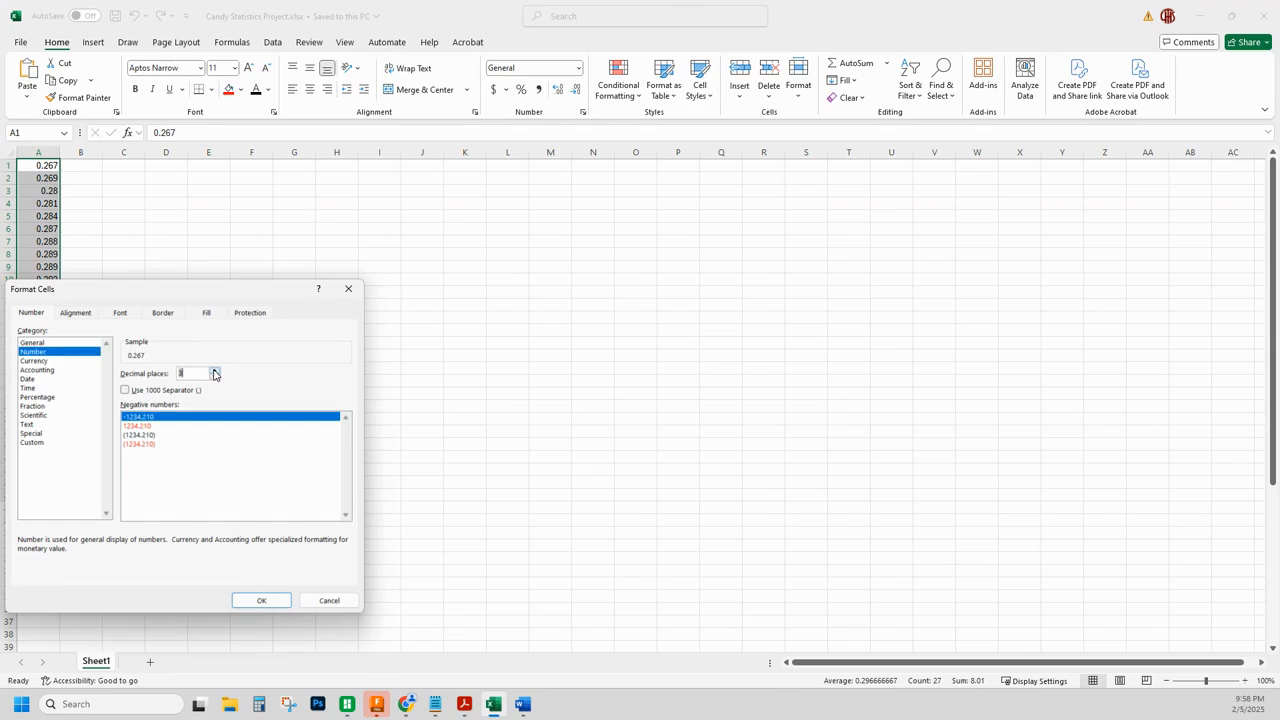
click(261, 600)
click(238, 497)
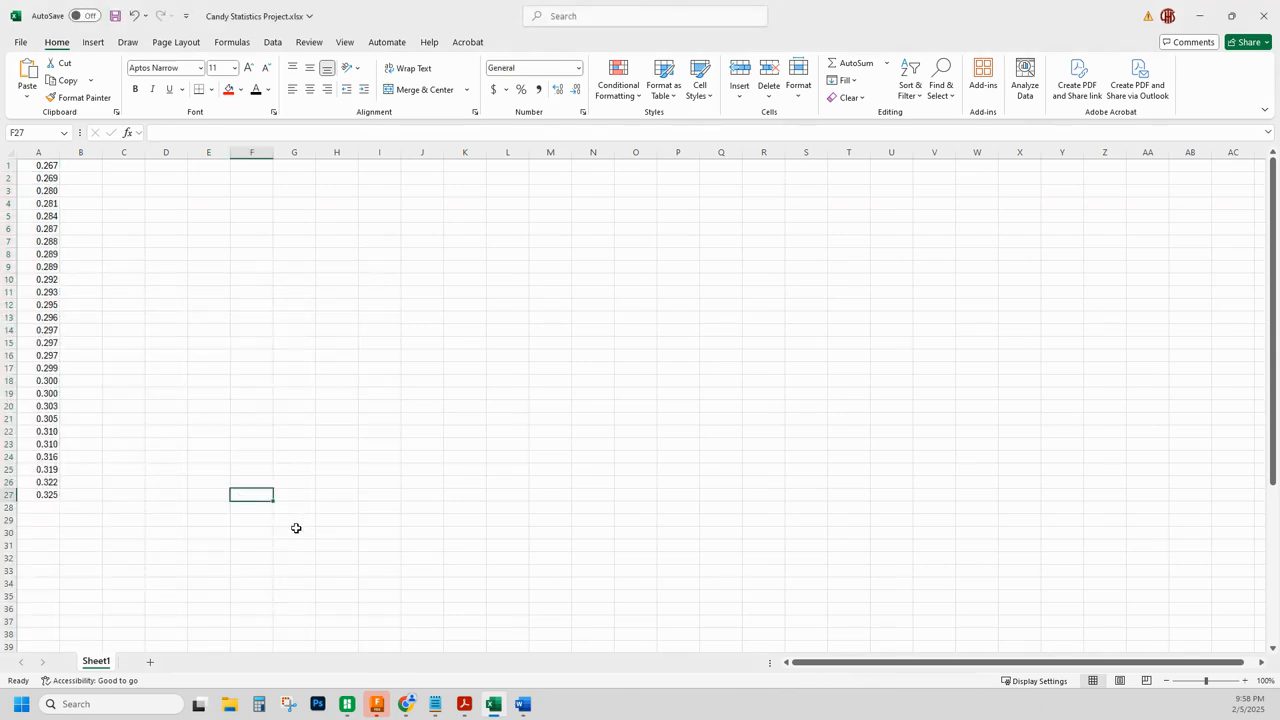
Format the empty cells A28:A48 below the measurements as Number with 4 decimal places.
scroll(300, 530, down, 6)
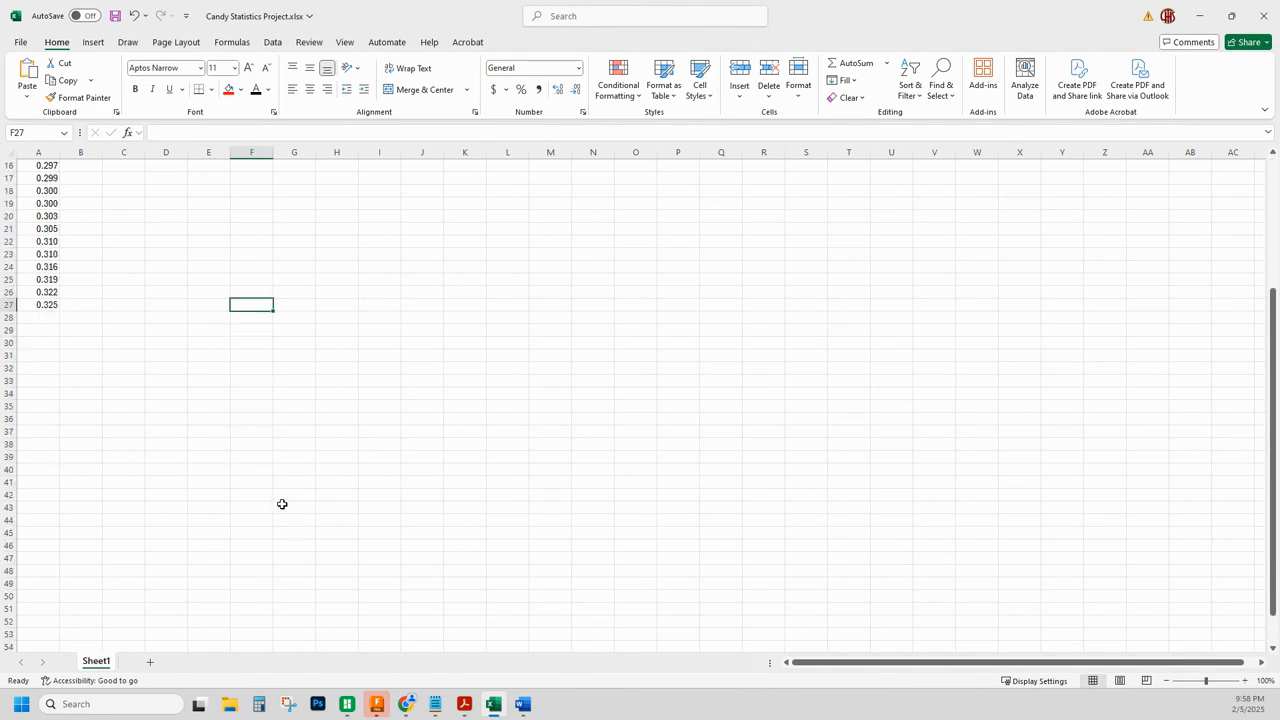
drag(45, 279, 49, 538)
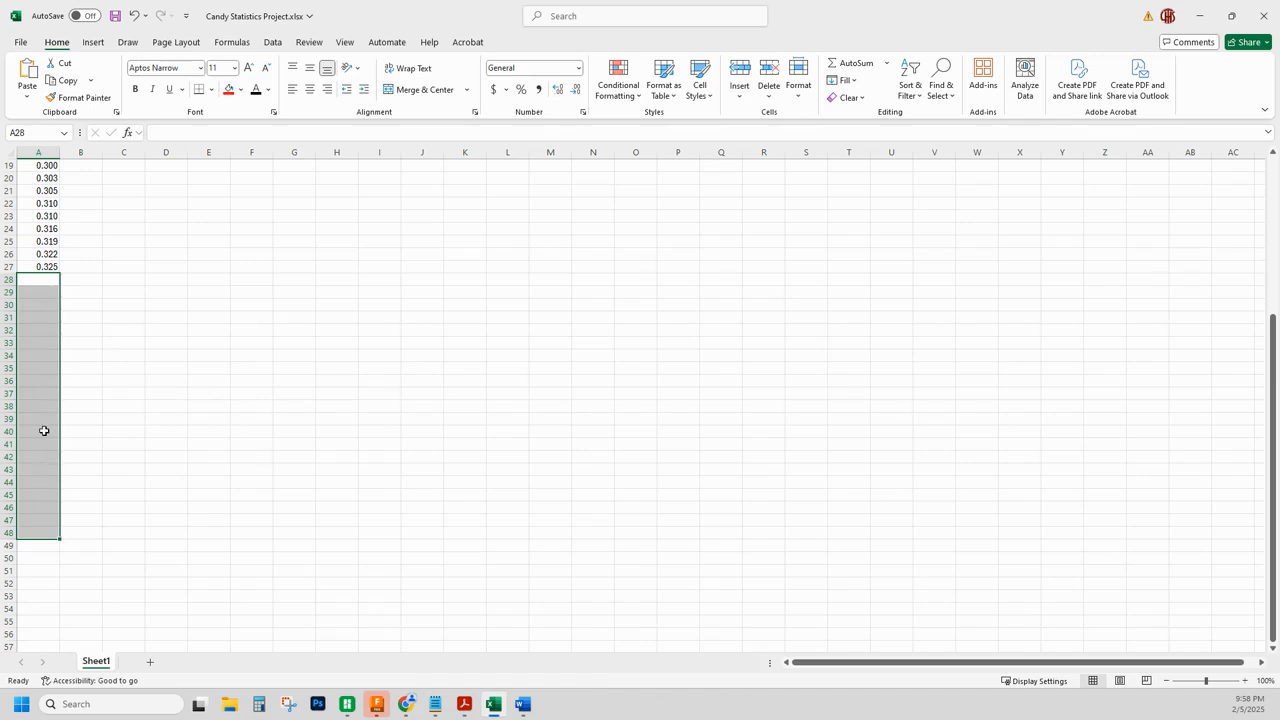
right_click(43, 389)
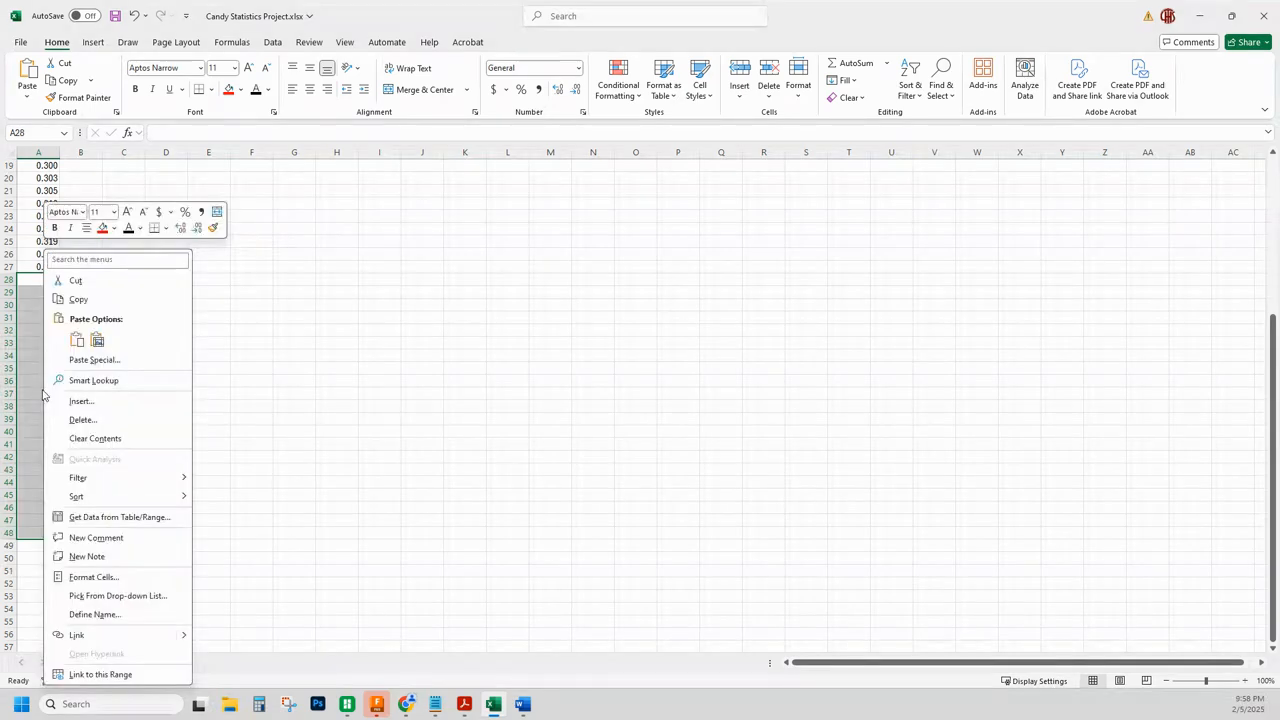
click(94, 577)
click(41, 360)
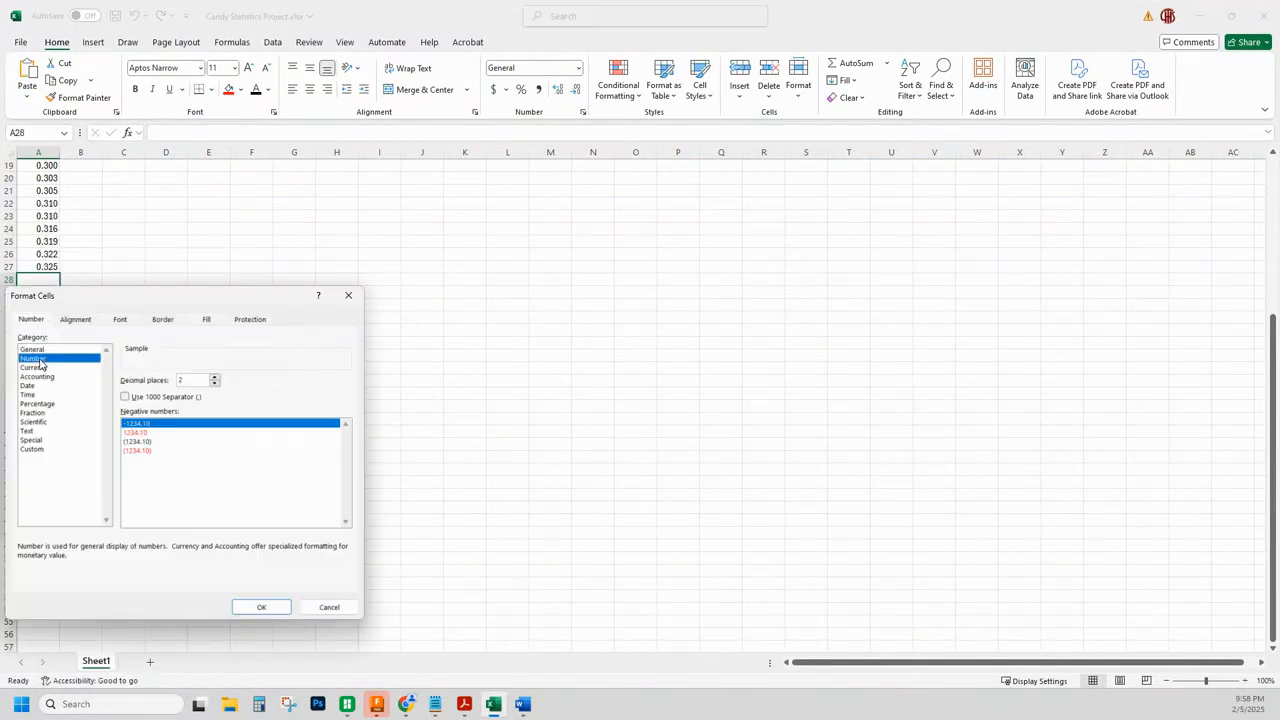
click(214, 378)
click(214, 378)
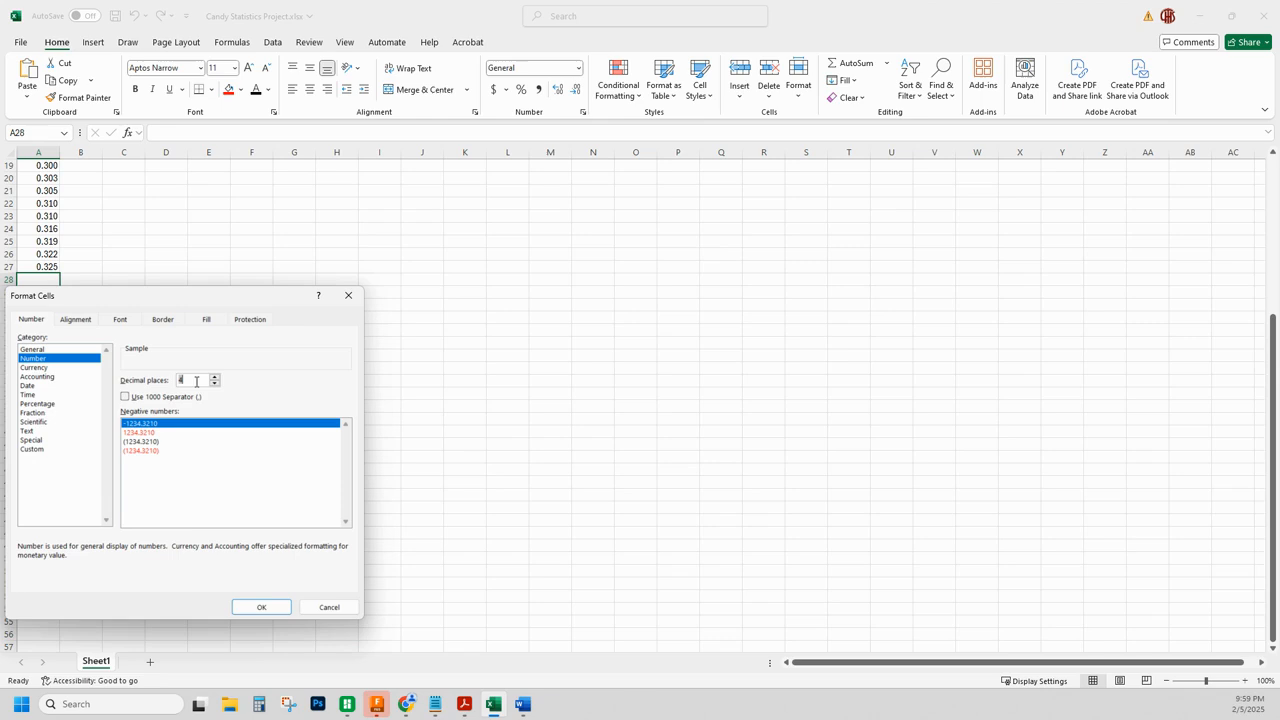
click(262, 607)
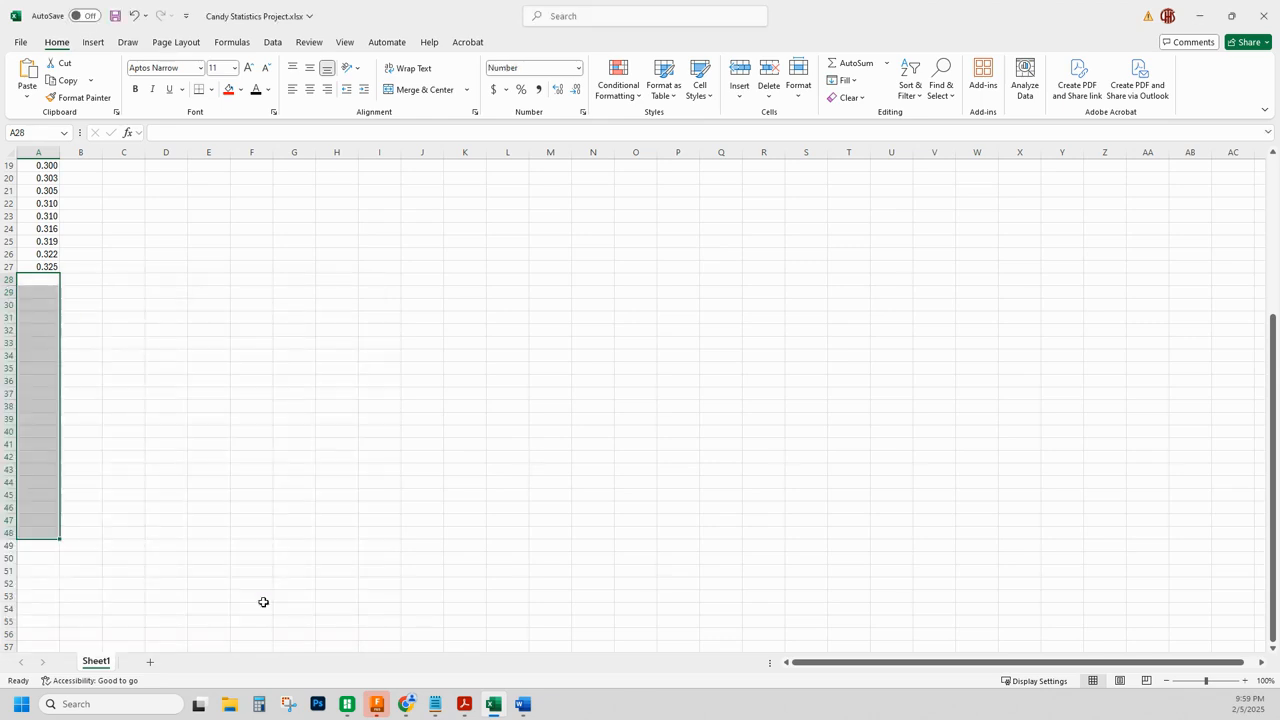
click(228, 498)
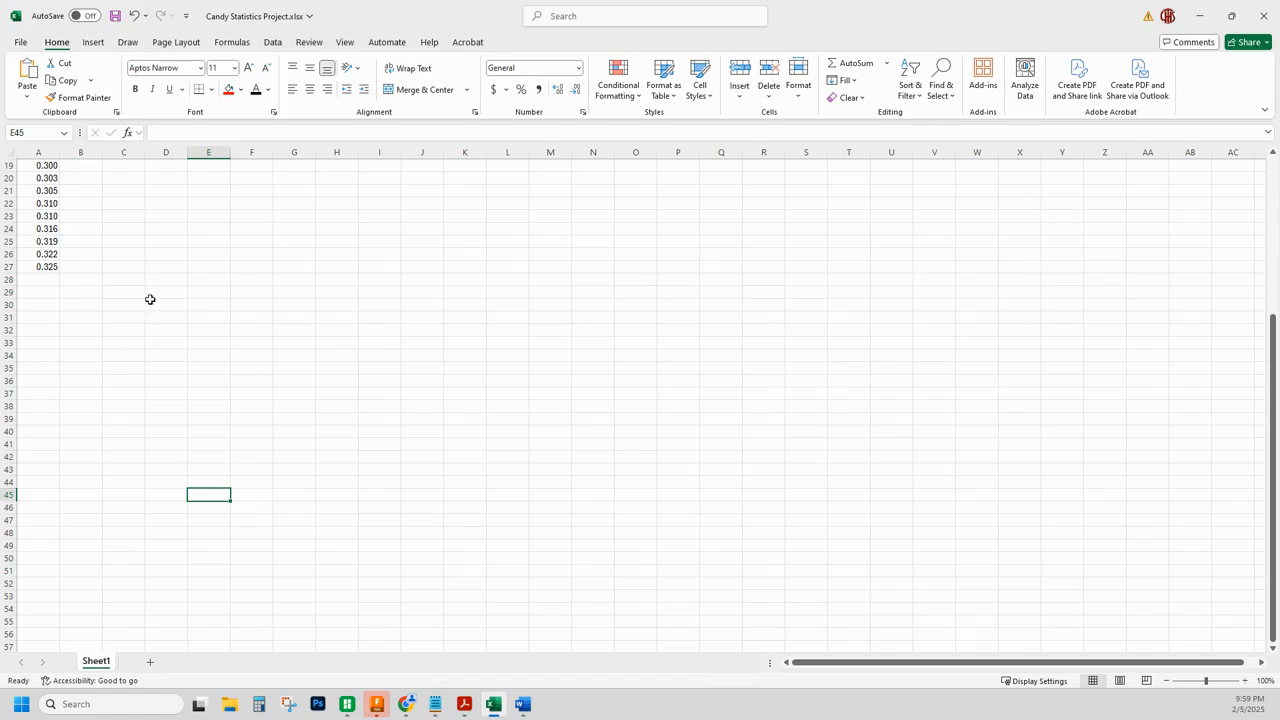
Enter the labels MEAN, MEDIAN and MODE in cells B28, B29 and B30.
click(82, 284)
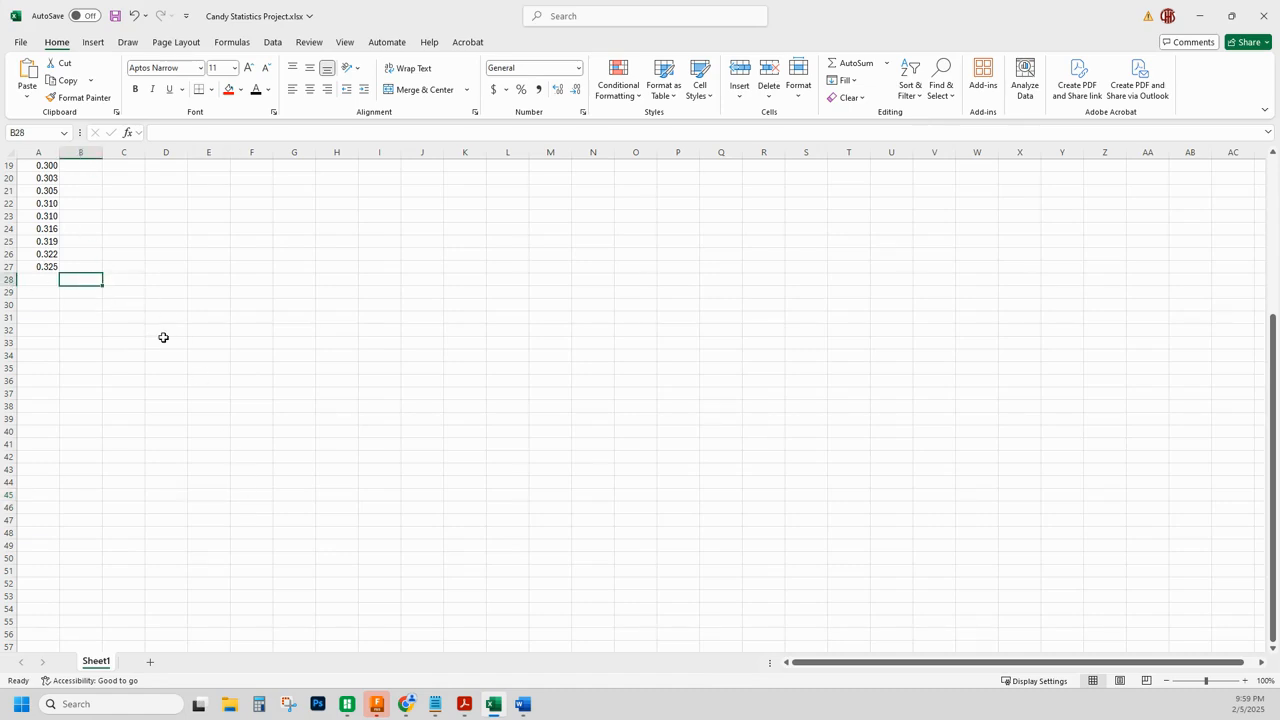
text(MEAN)
key(Return)
text(MEDIAN)
key(Return)
text(MO)
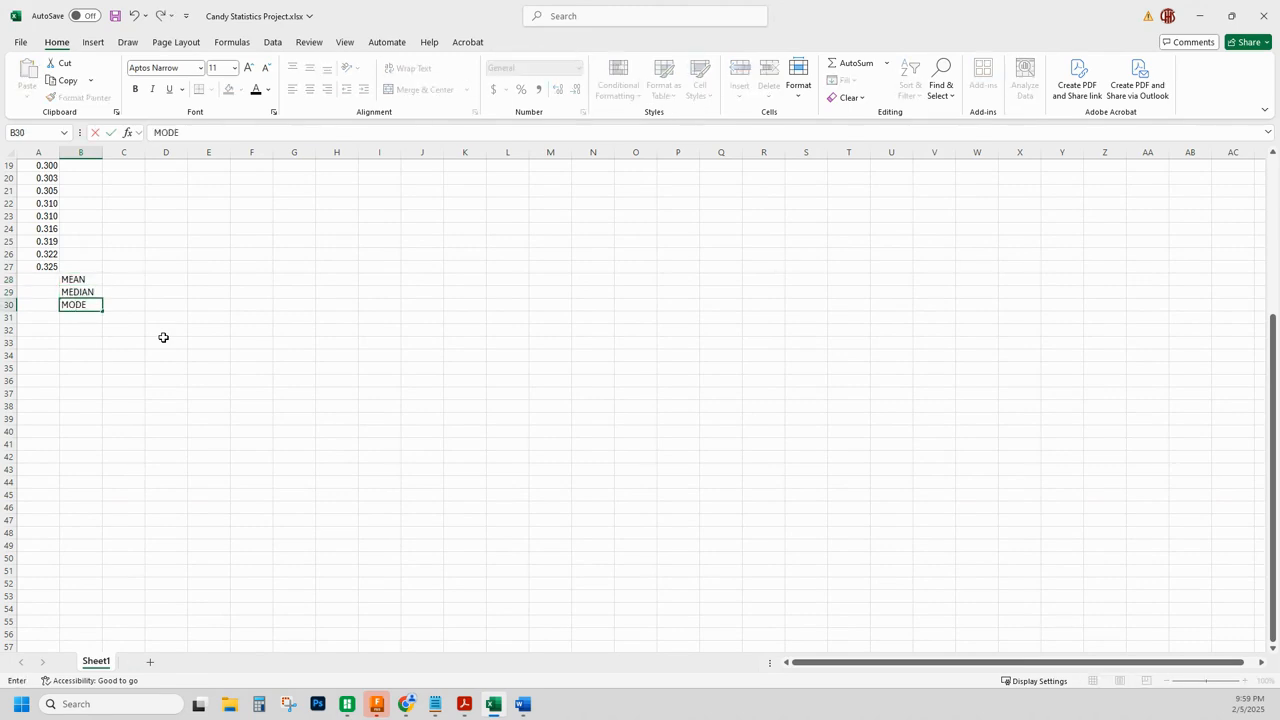
text(DE)
key(Return)
Leave a gap below the MODE label and enter the label RANGE in cell B38.
key(Return)
key(Return)
key(Return)
key(Return)
key(Return)
key(Return)
key(Return)
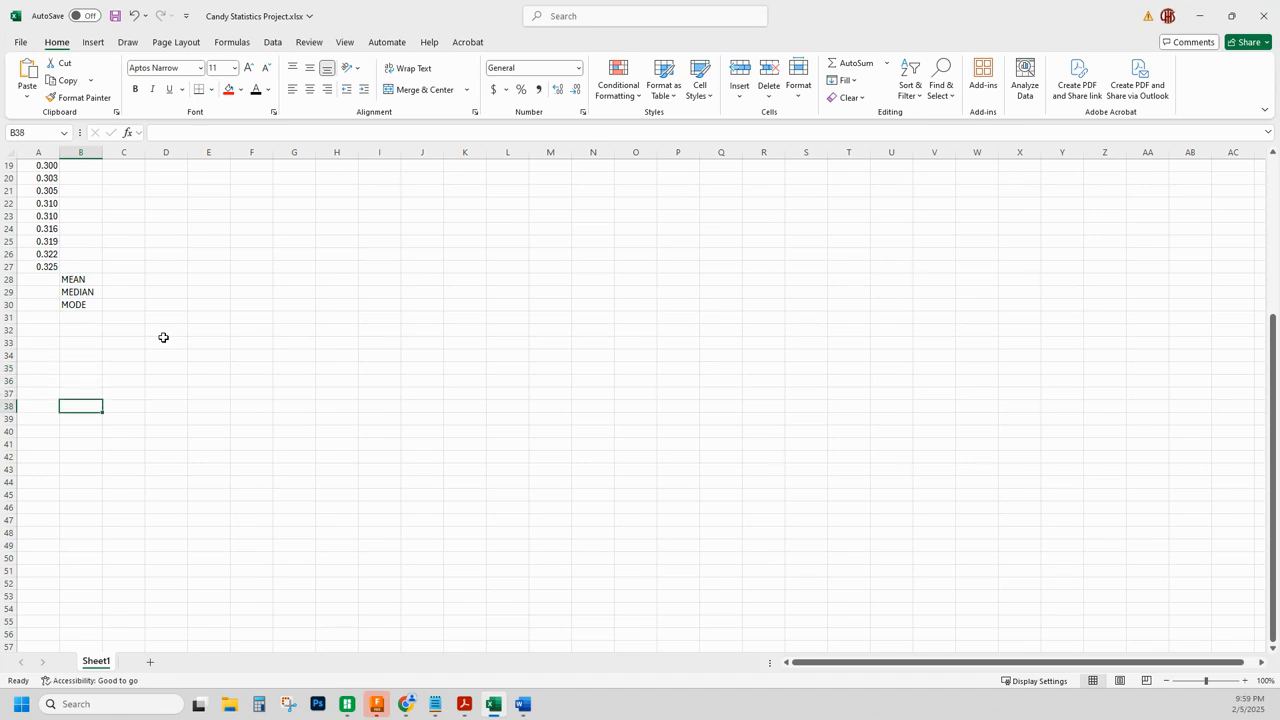
text(RANGE)
key(Return)
Enter the labels STANDARD DEVIATION (POPULATION) in B39 and STANDARD DEVIATION (SAMPLE) in B40.
text(STANDARD DEVIATION)
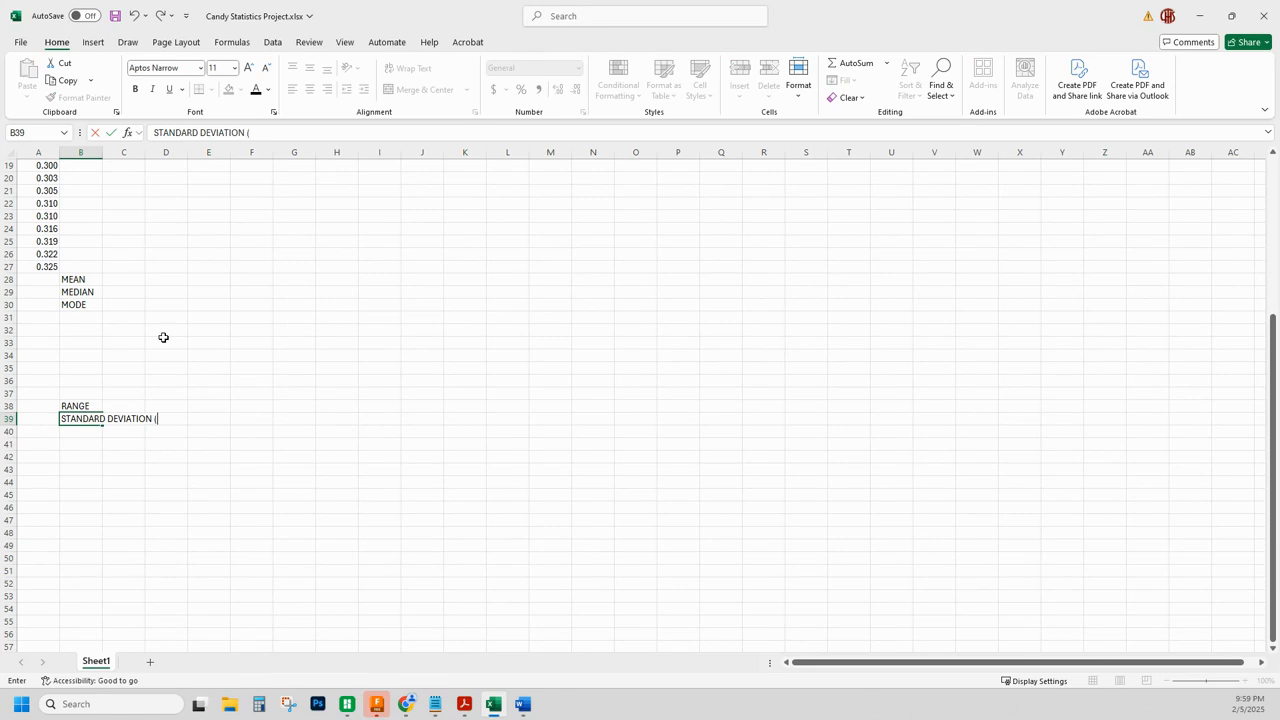
text( (POPULATION))
key(Return)
text(STANDARD D)
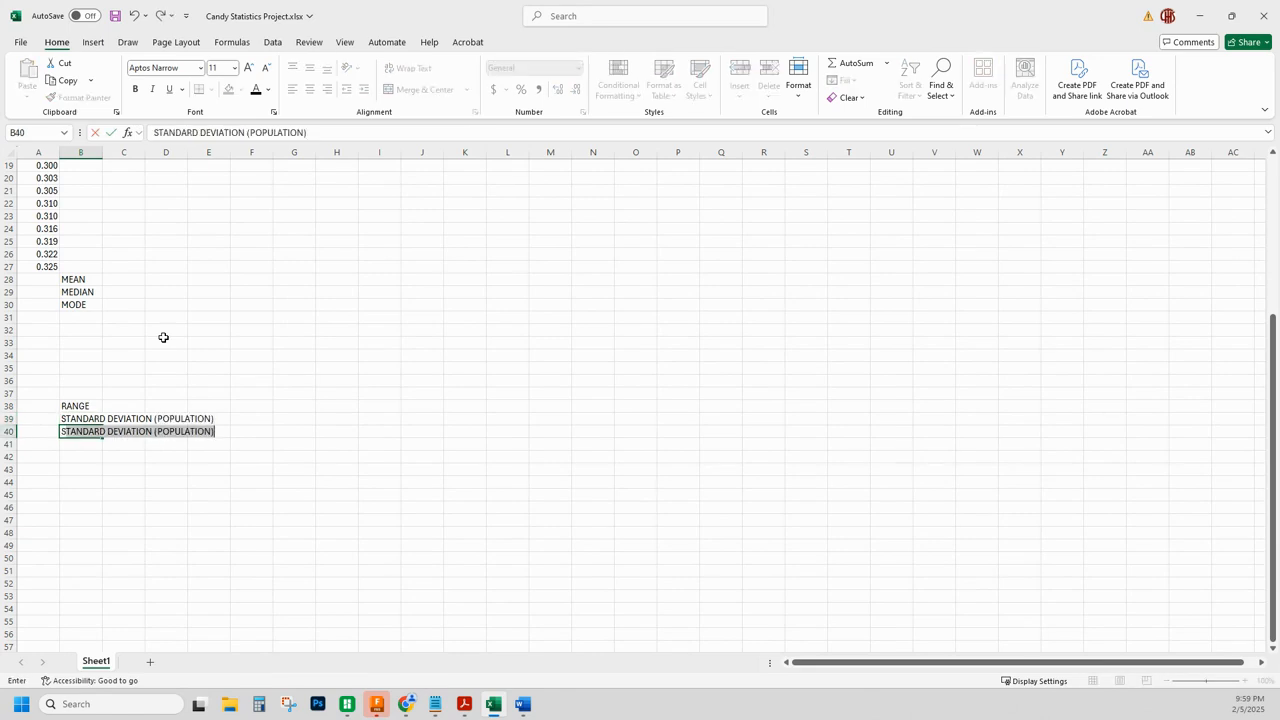
text(EVIATION )
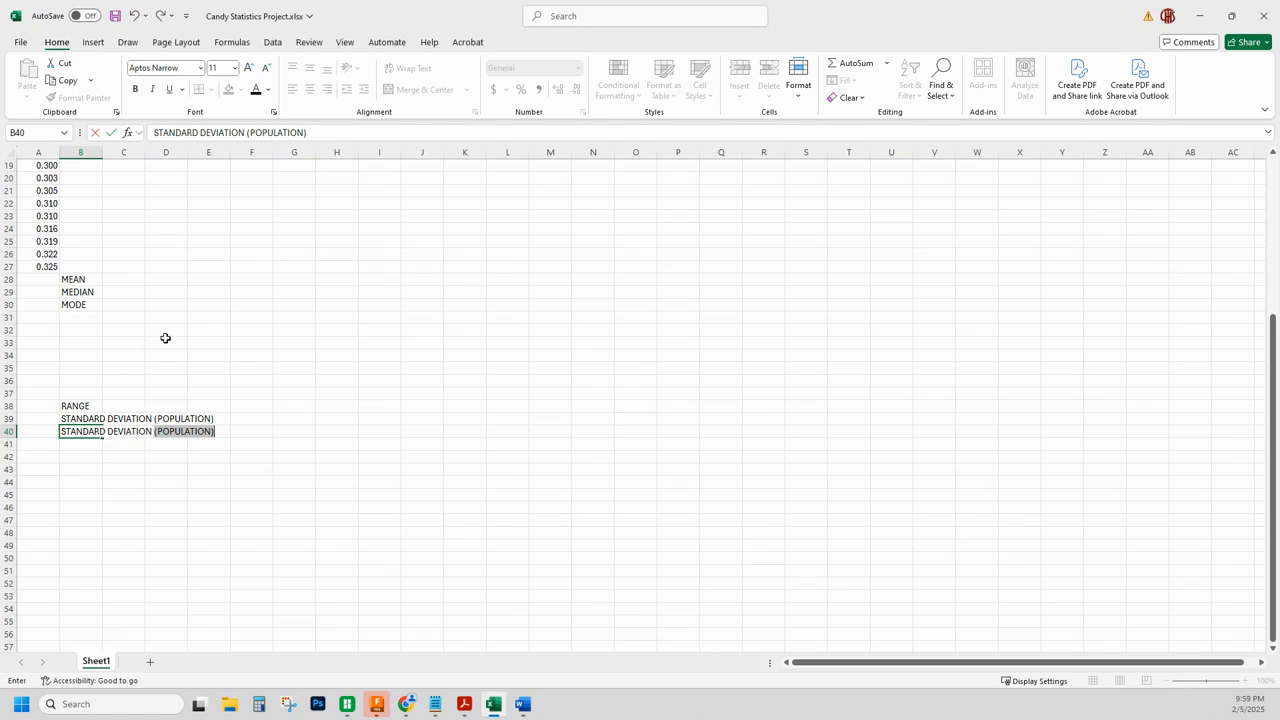
text((SA)
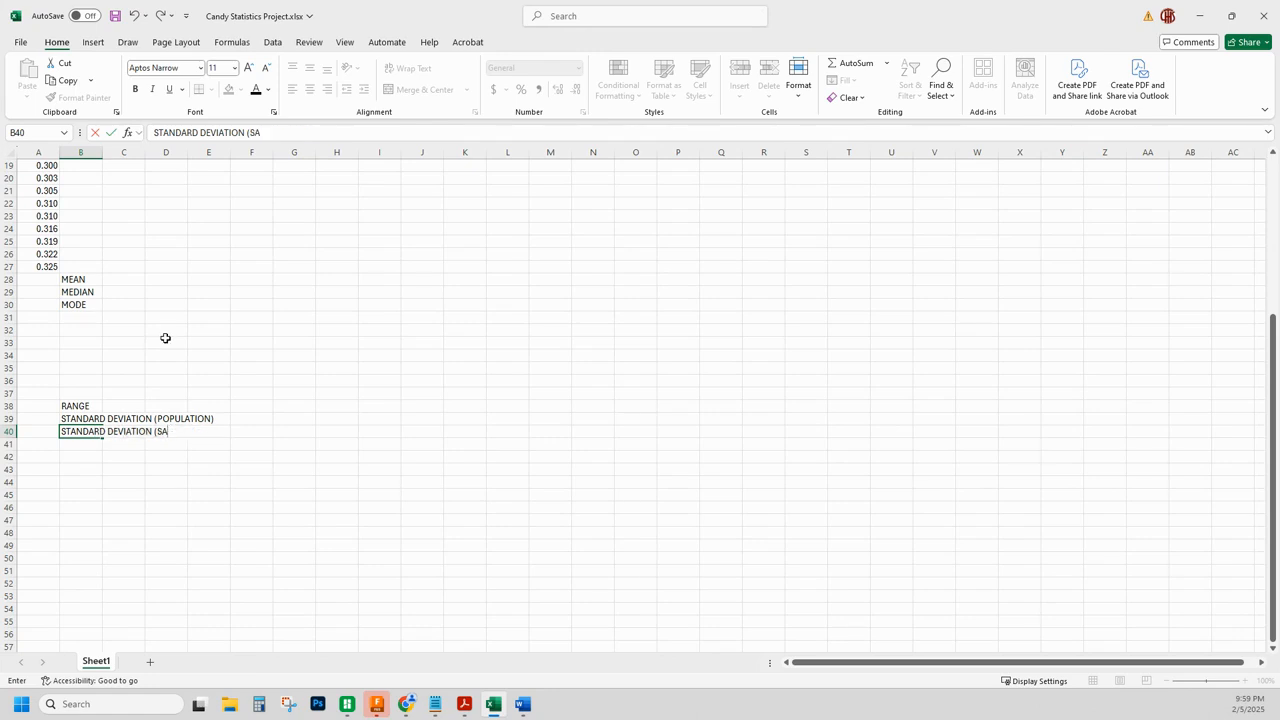
text(MPLE))
click(77, 472)
Autofit the width of column B to its longest label.
scroll(72, 410, up, 6)
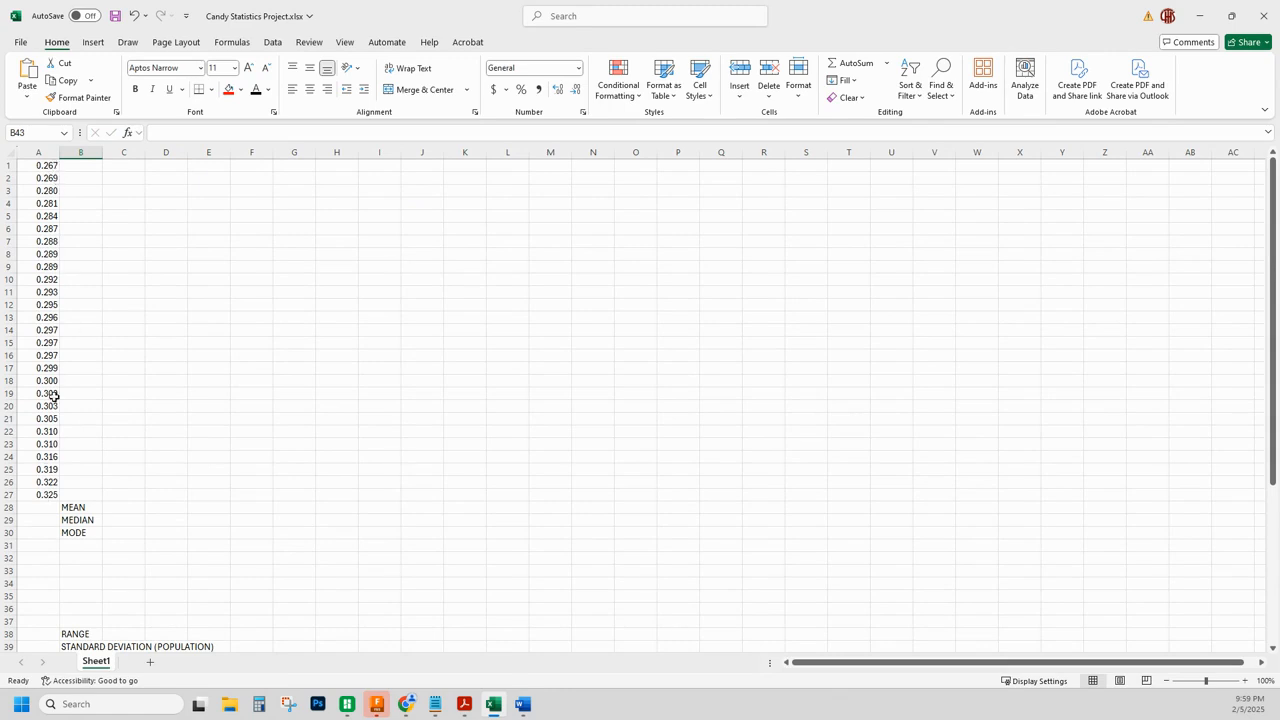
scroll(42, 475, down, 4)
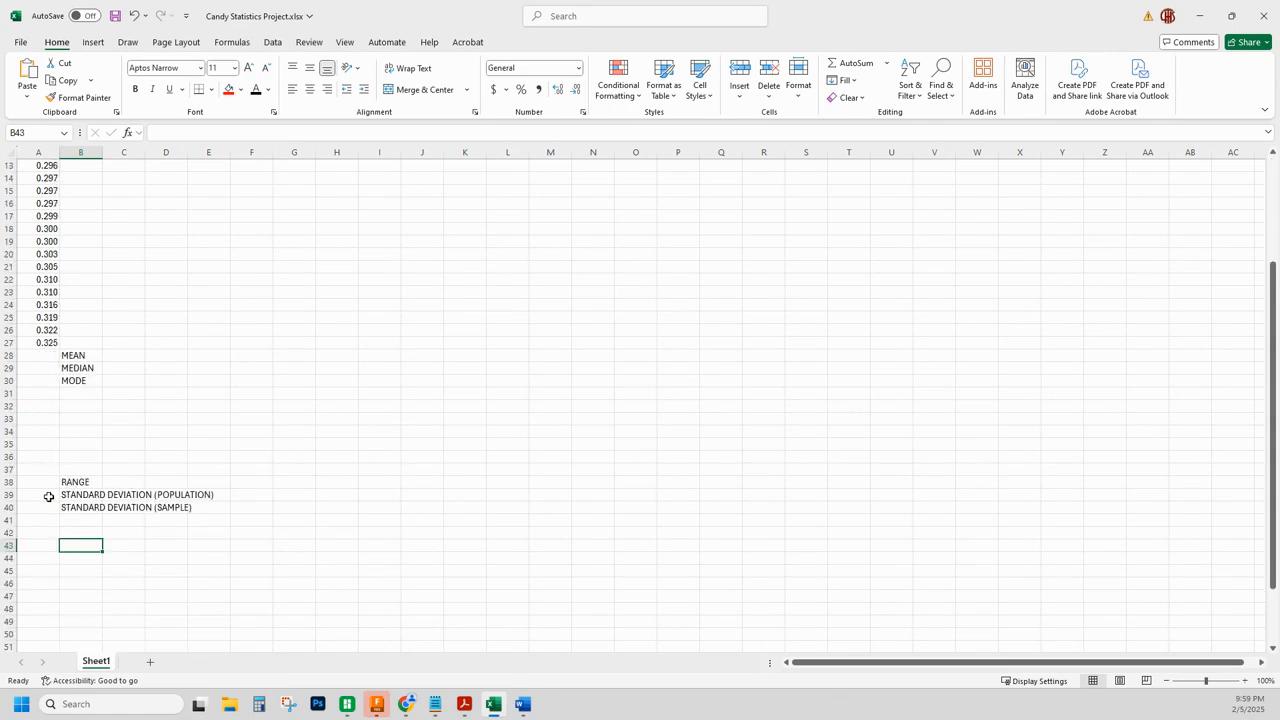
scroll(48, 494, up, 4)
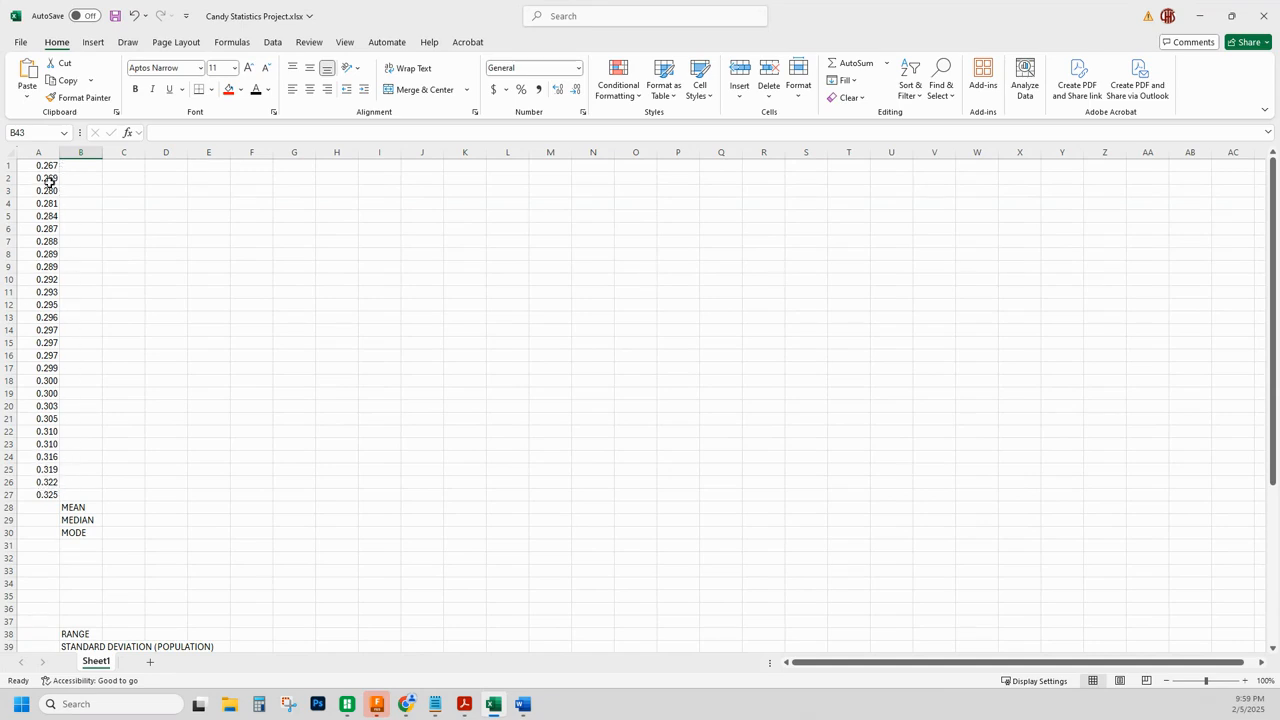
scroll(59, 383, down, 5)
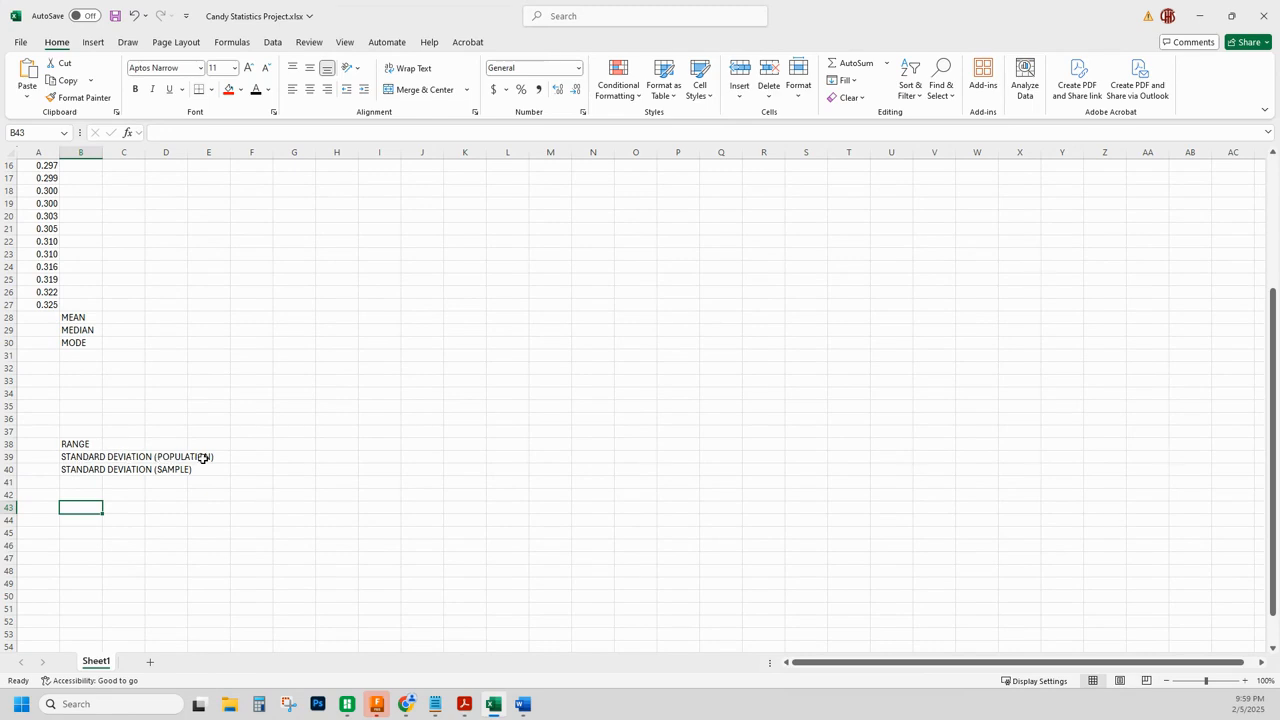
double_click(102, 153)
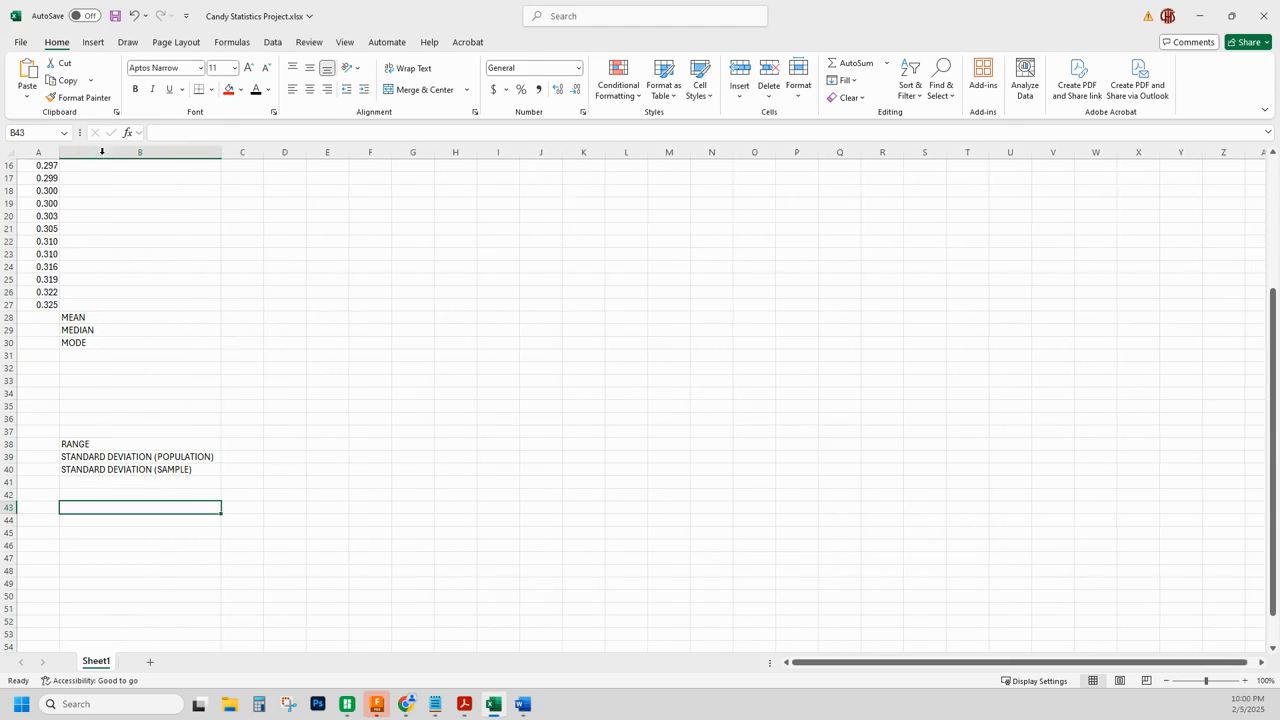
click(172, 430)
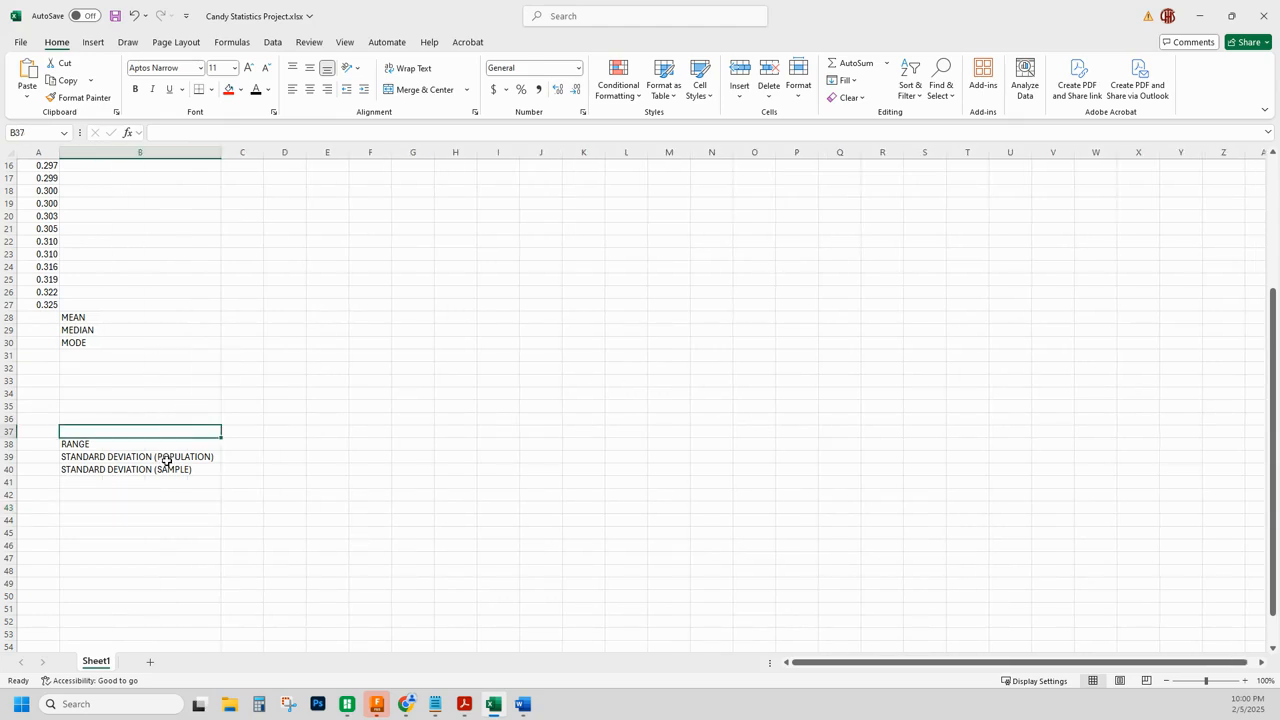
Sort the M&M measurements in cells A1:A27 from smallest to largest.
scroll(169, 365, up, 5)
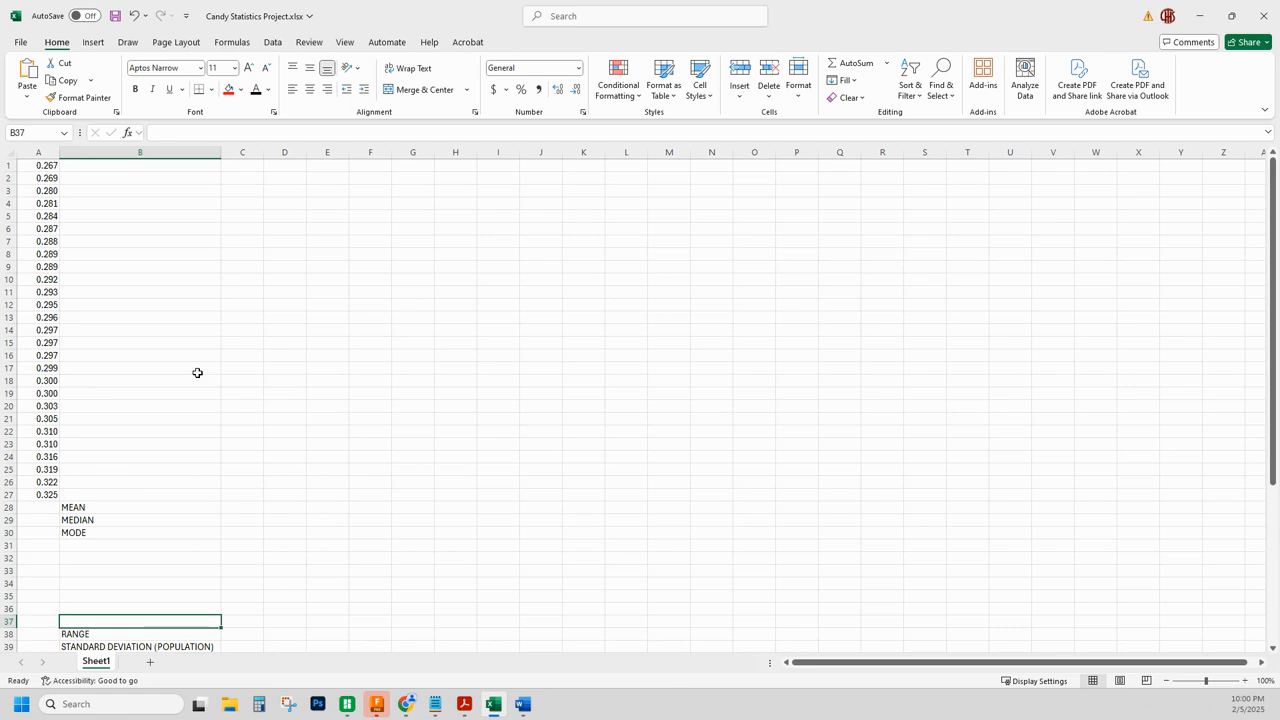
drag(44, 167, 37, 489)
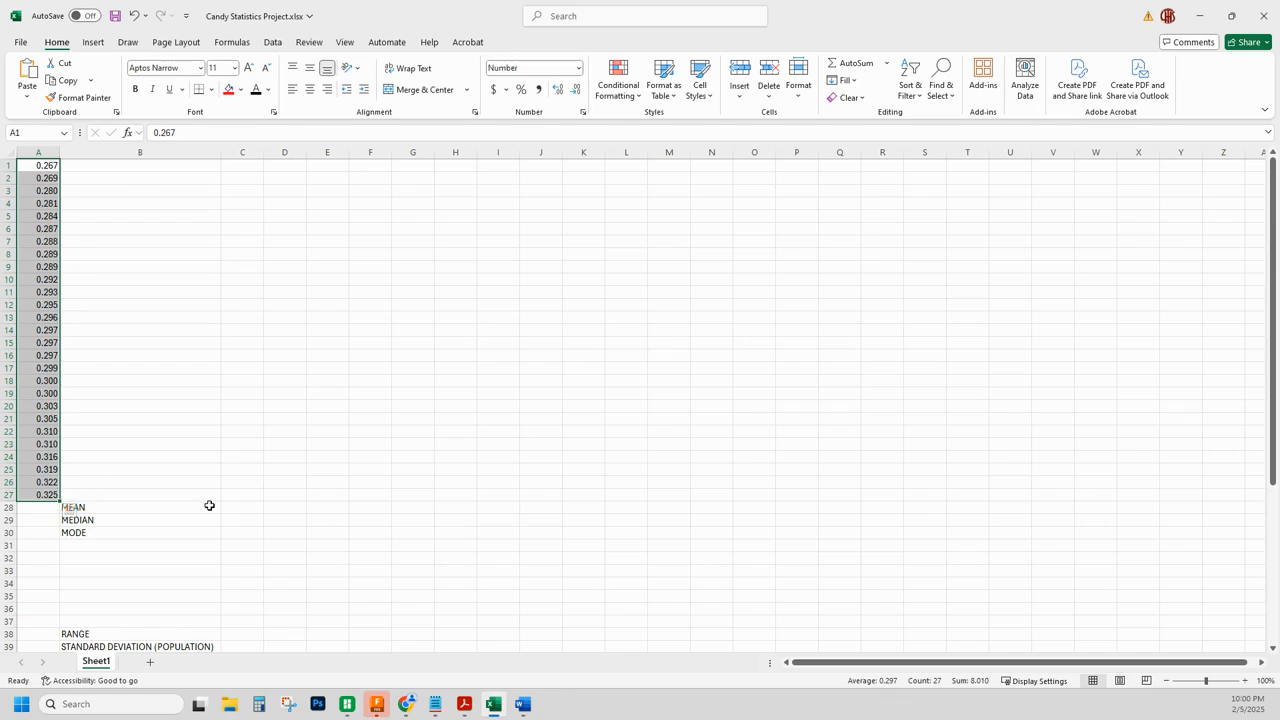
click(912, 84)
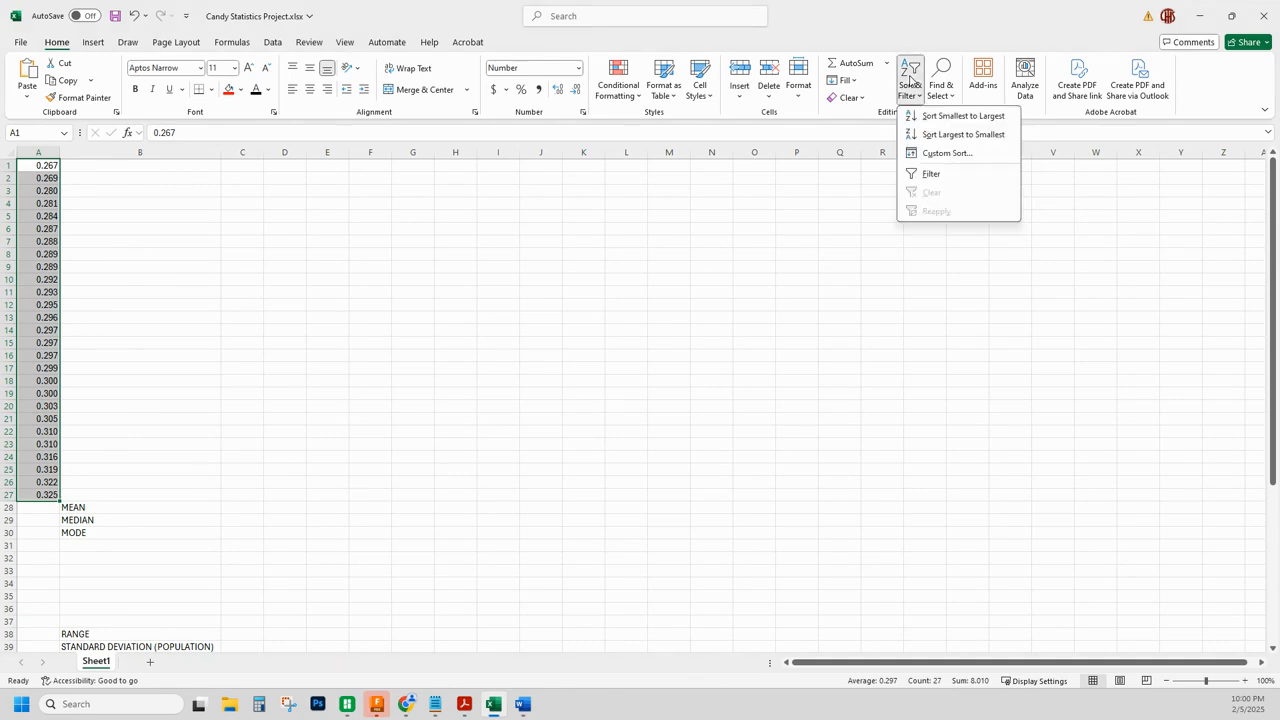
click(937, 121)
click(690, 341)
click(834, 366)
click(515, 481)
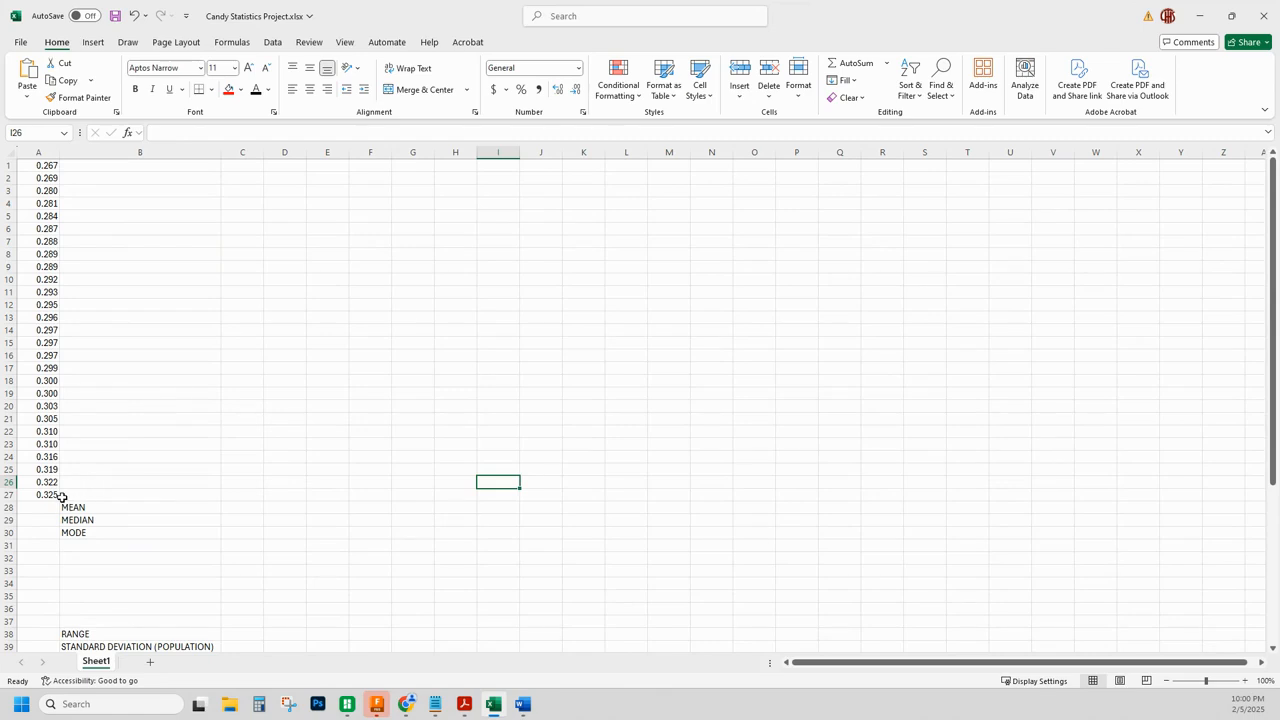
Select the empty cell A28 beside the MEAN label.
scroll(63, 497, down, 5)
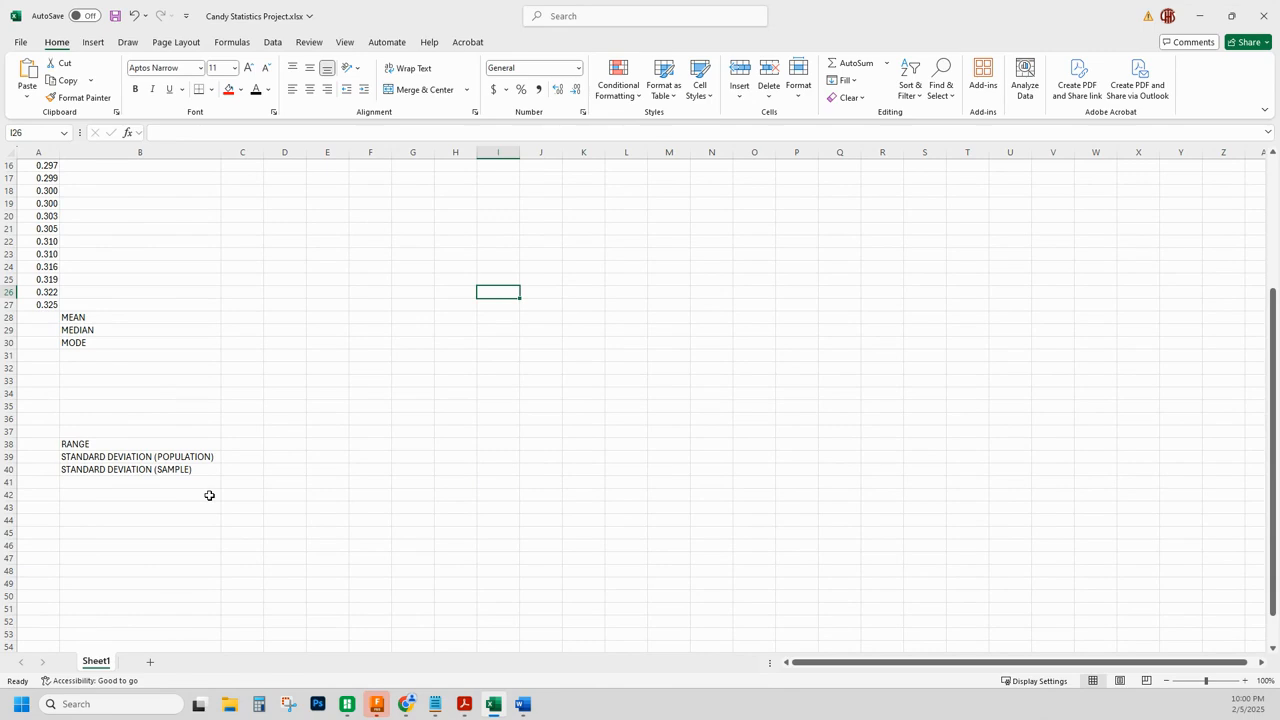
click(46, 317)
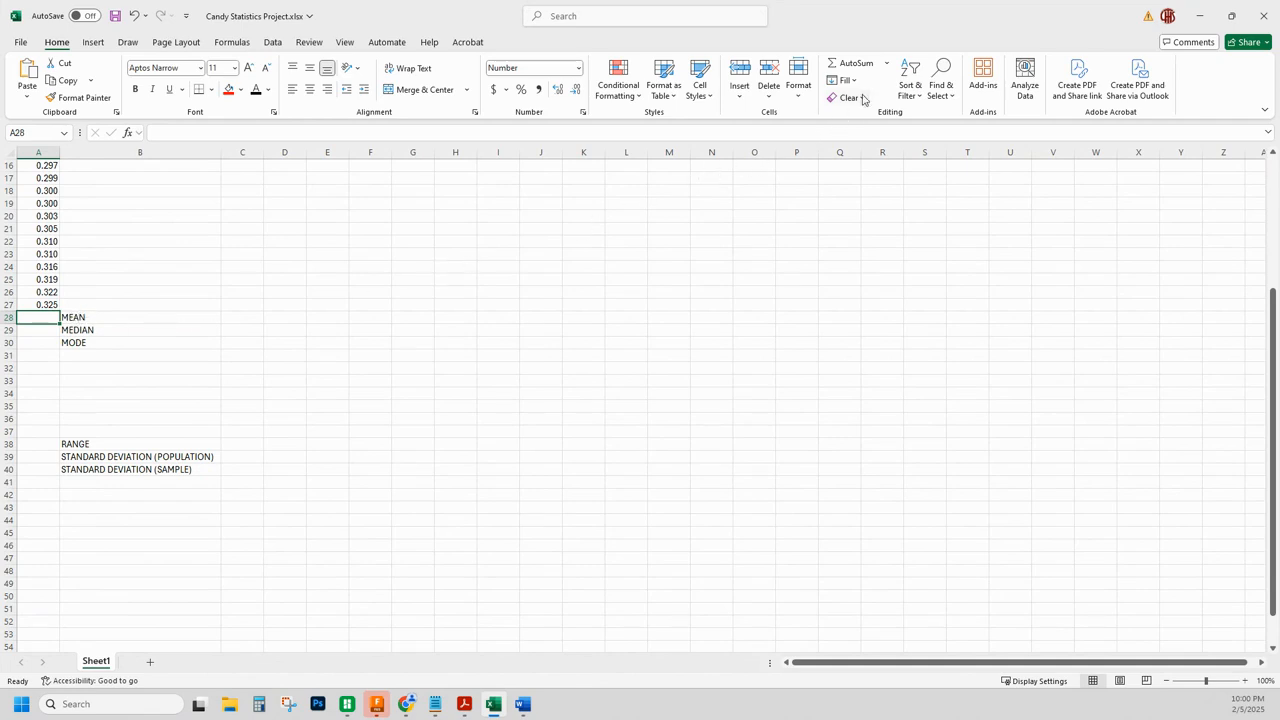
click(887, 64)
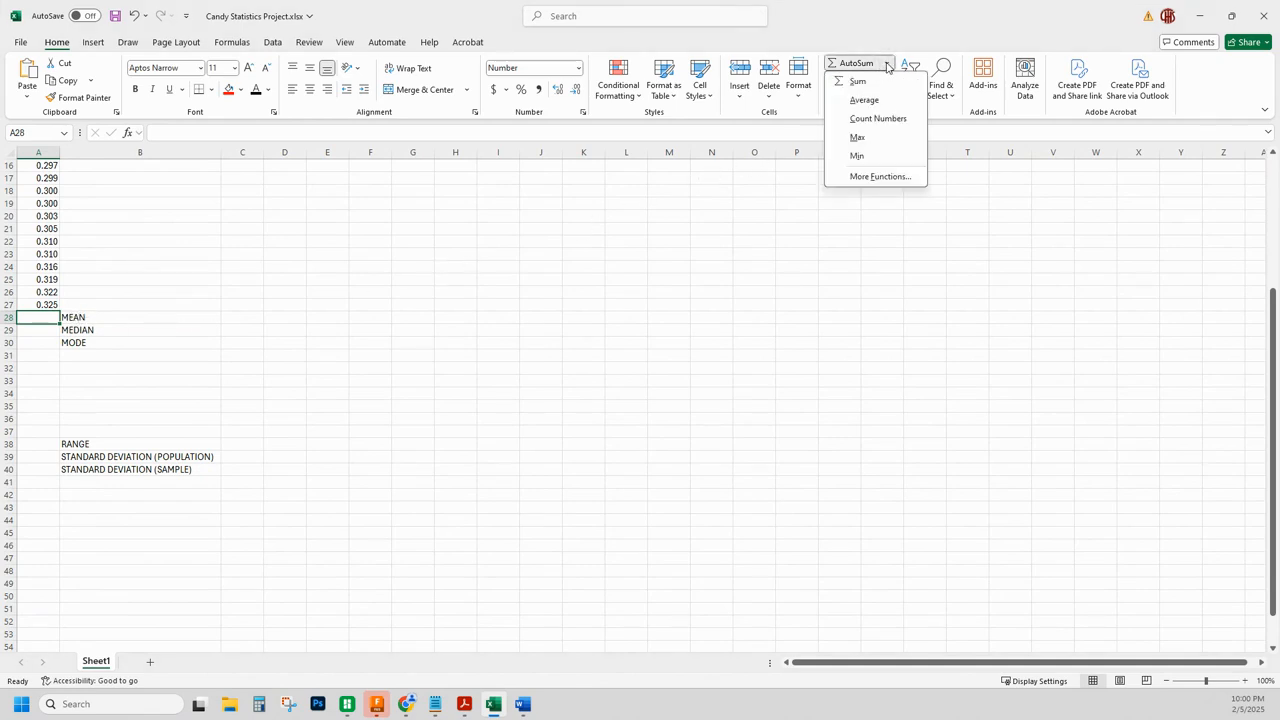
click(876, 177)
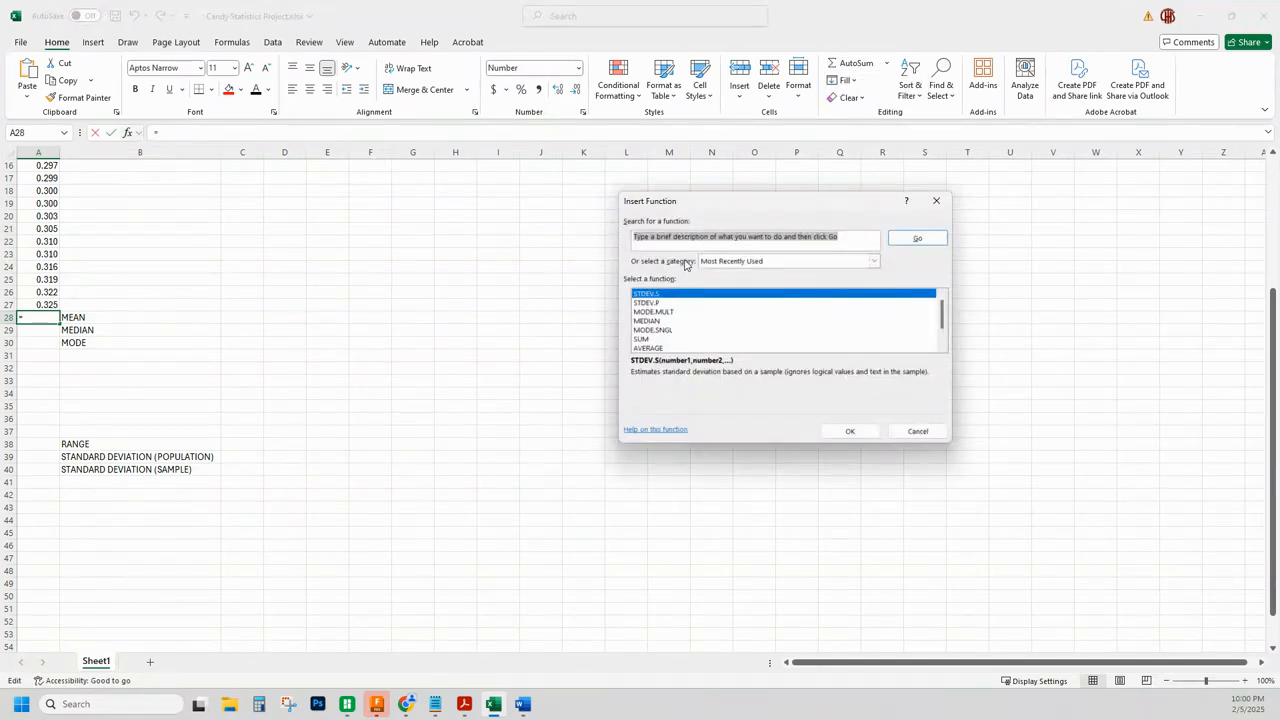
click(906, 432)
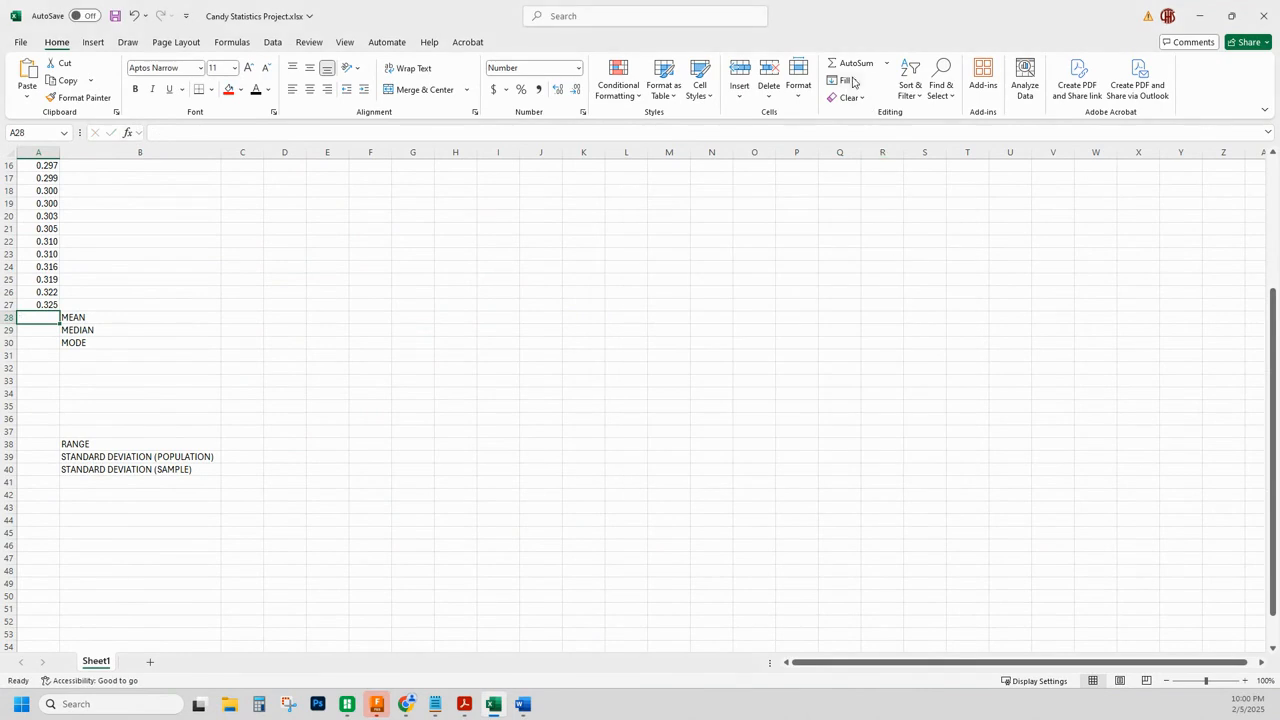
Calculate the mean of A1:A27 in cell A28 with the AVERAGE function.
click(885, 65)
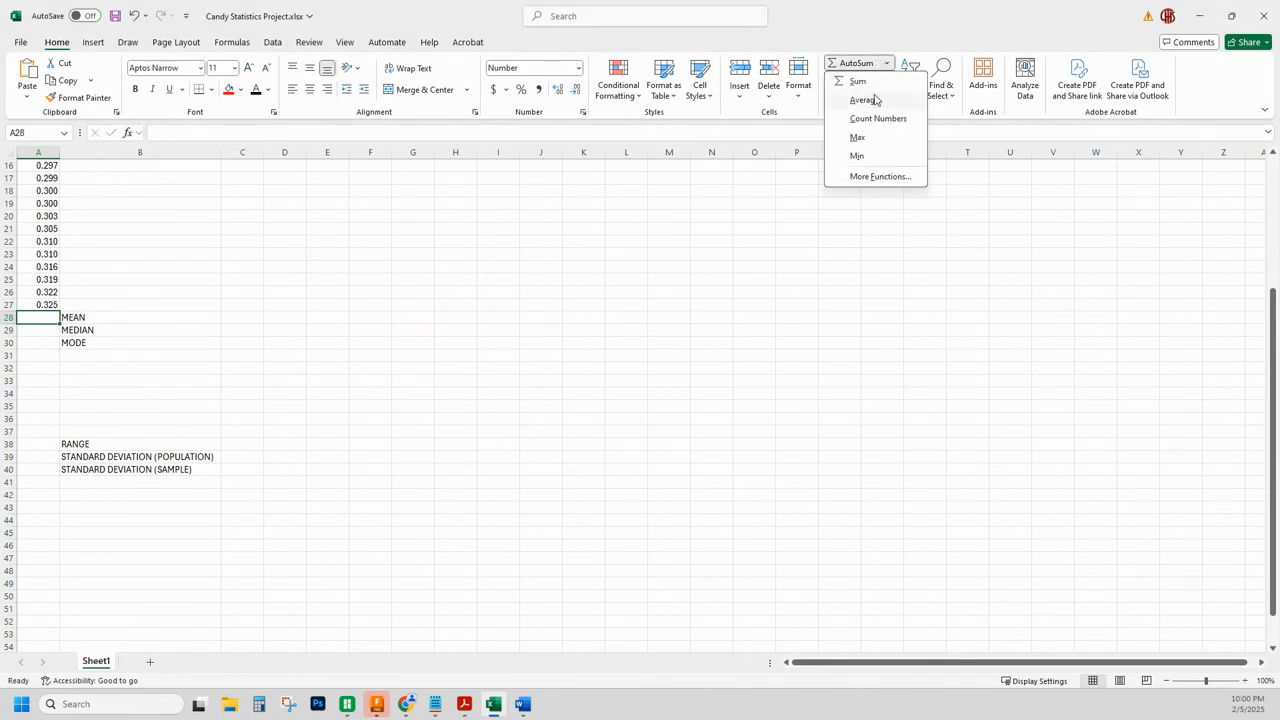
click(861, 100)
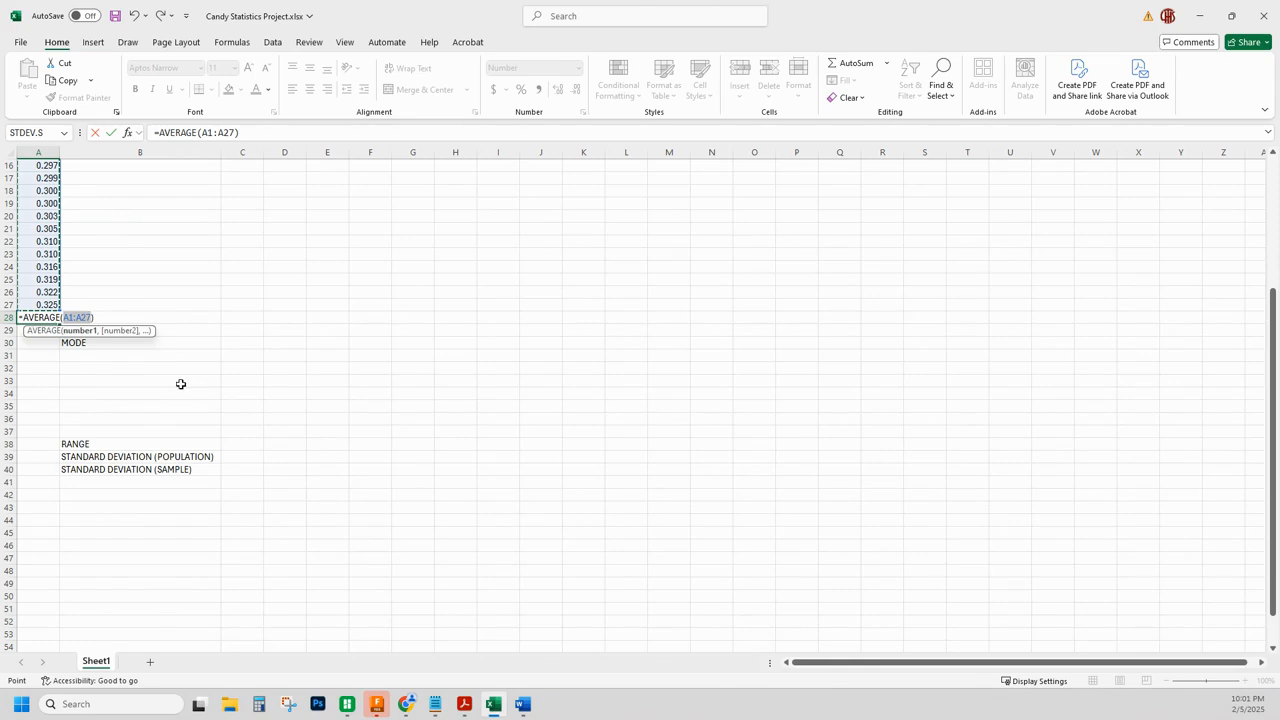
key(Return)
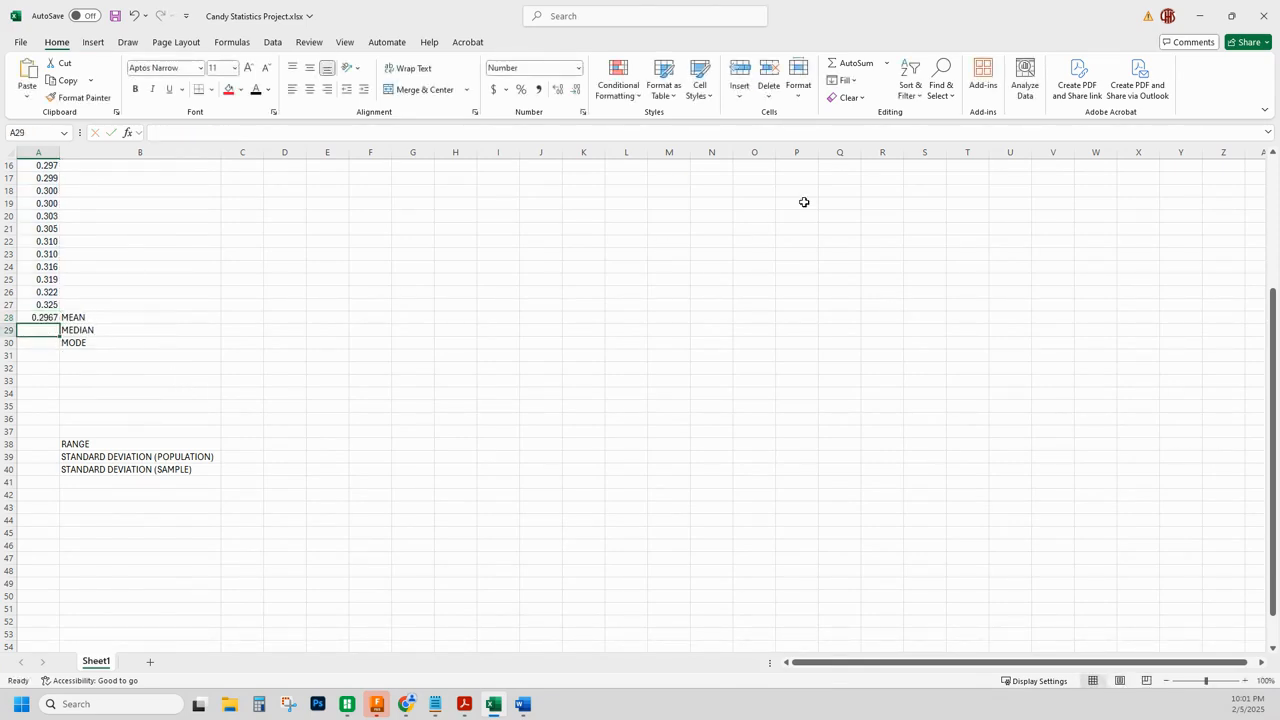
Calculate the median in cell A29 with the MEDIAN function, using A1:A27 as its range.
click(887, 64)
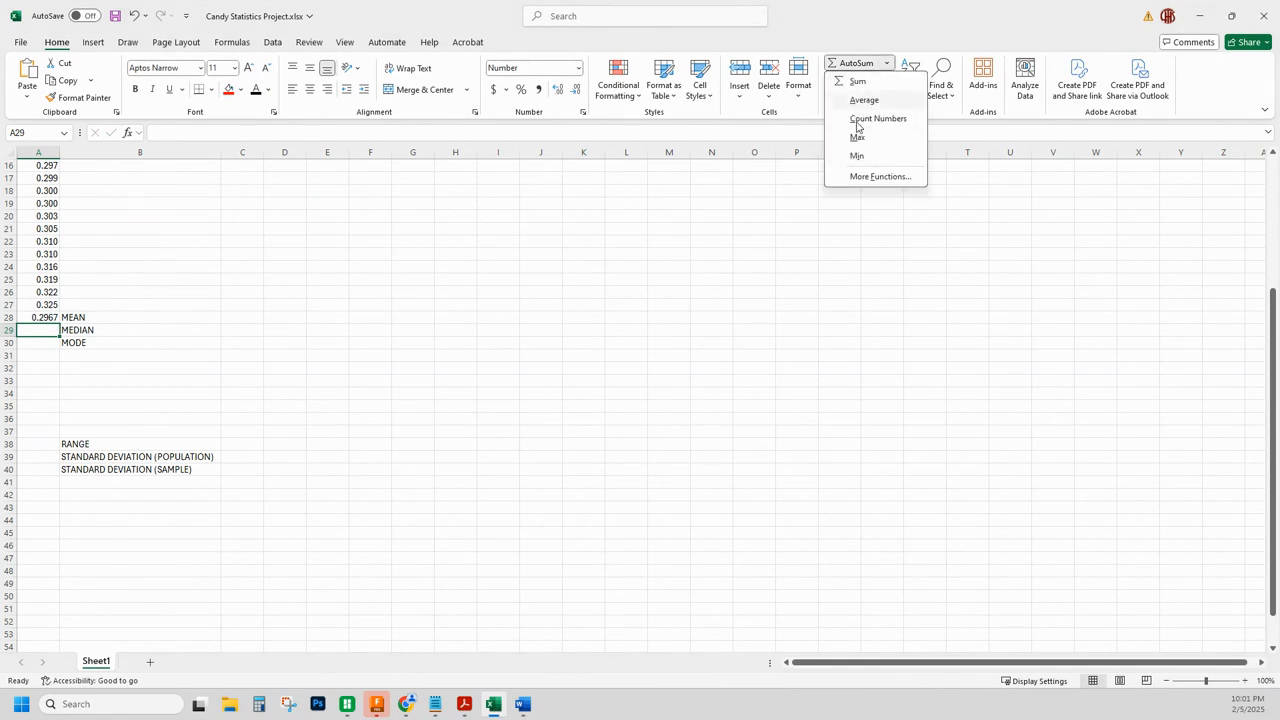
click(864, 177)
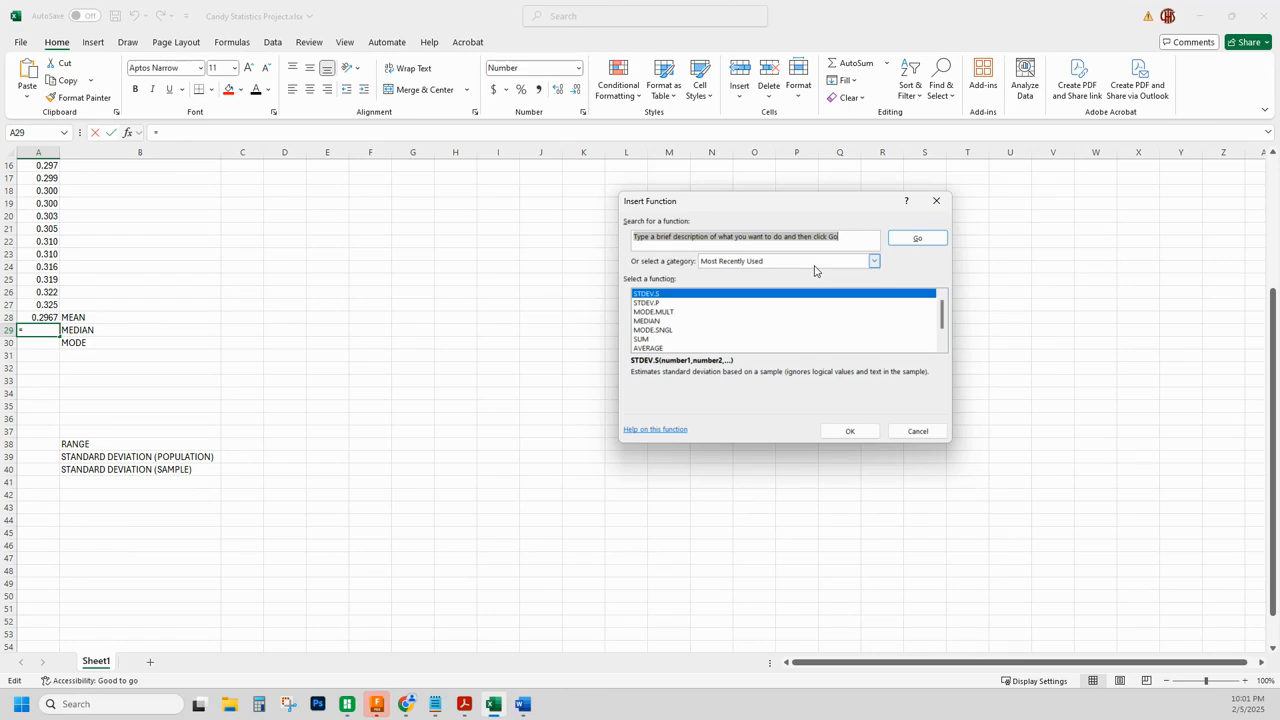
text(MEDIAN)
key(Return)
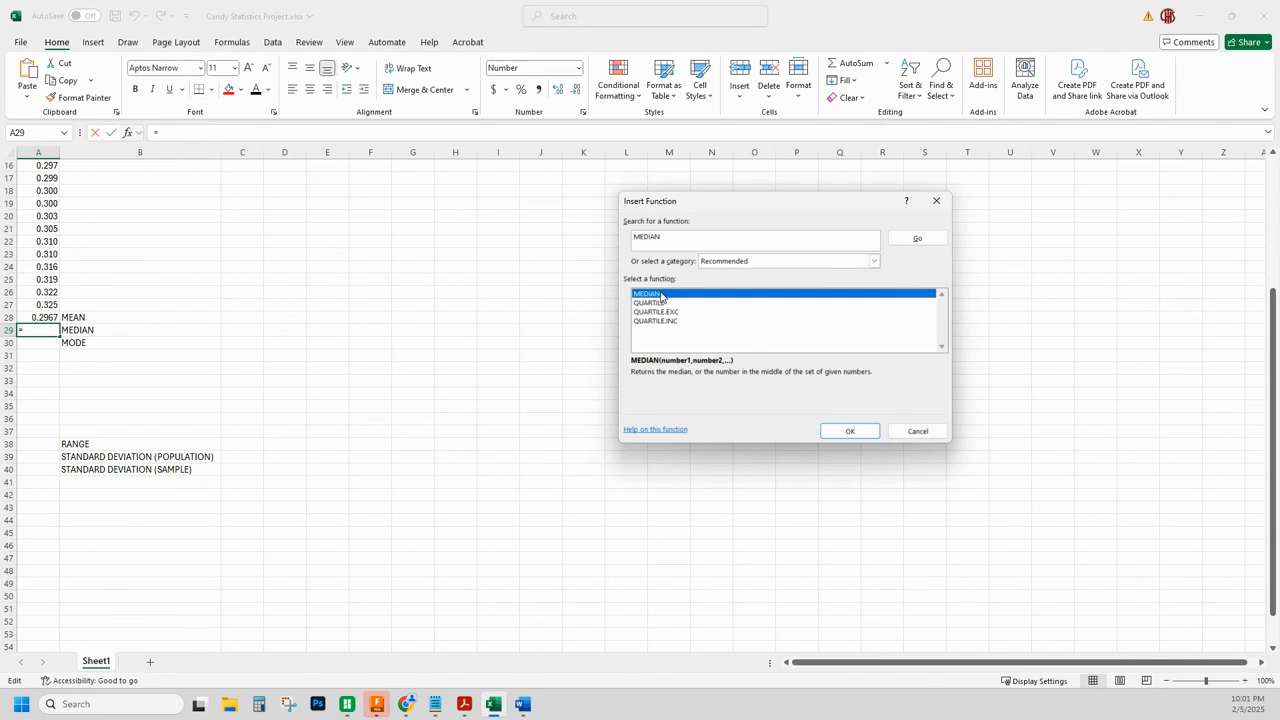
click(830, 429)
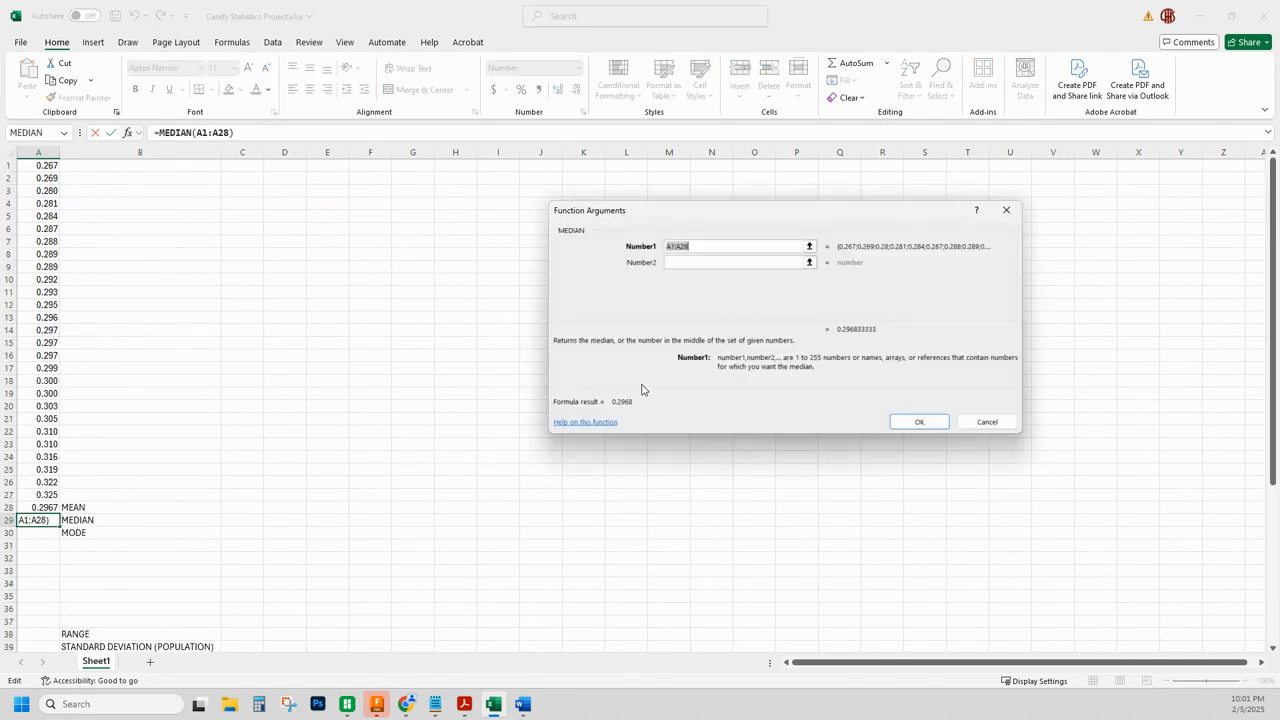
click(690, 246)
key(BackSpace)
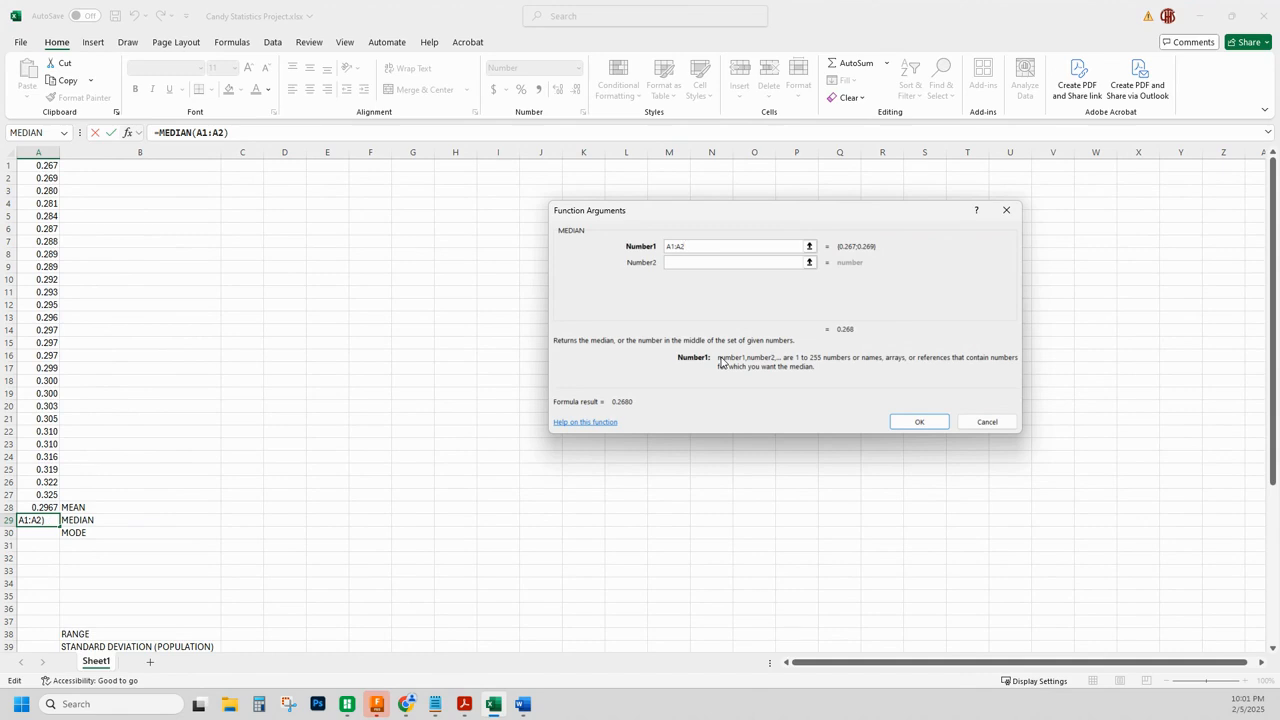
text(7)
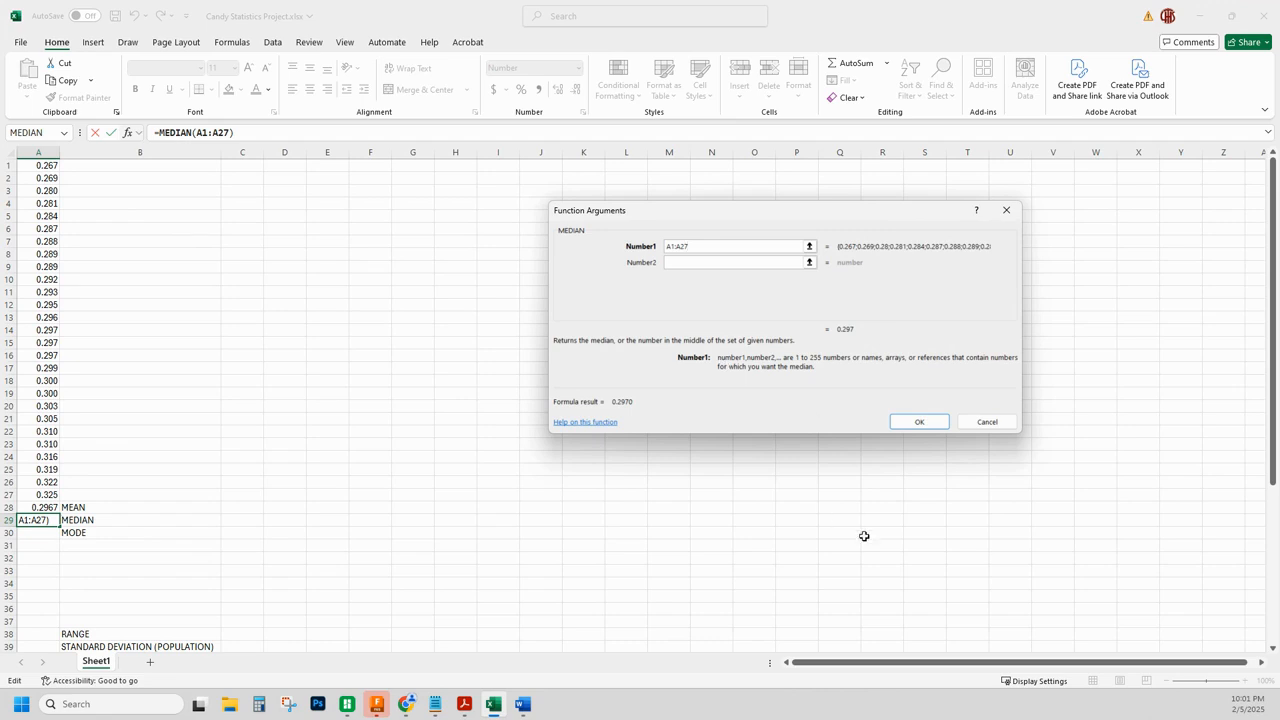
click(919, 423)
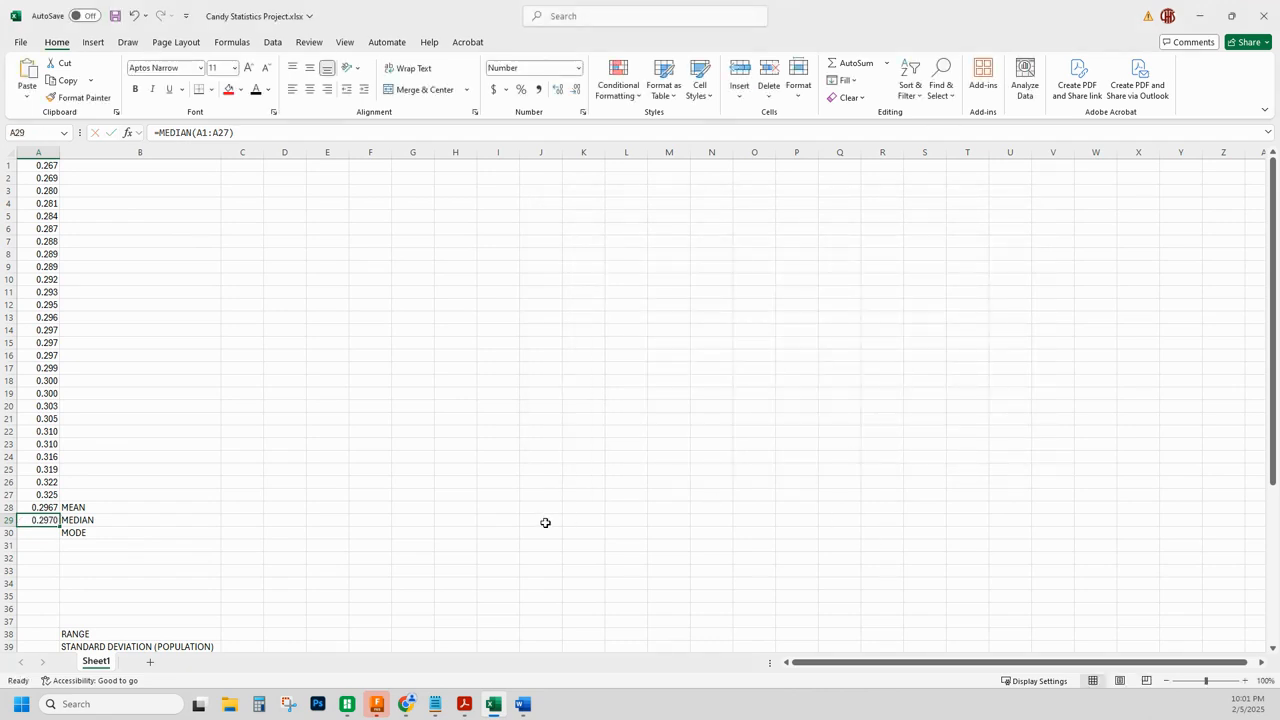
Calculate the mode of A1:A27 in cell A30 with the MODE.MULT function.
click(46, 535)
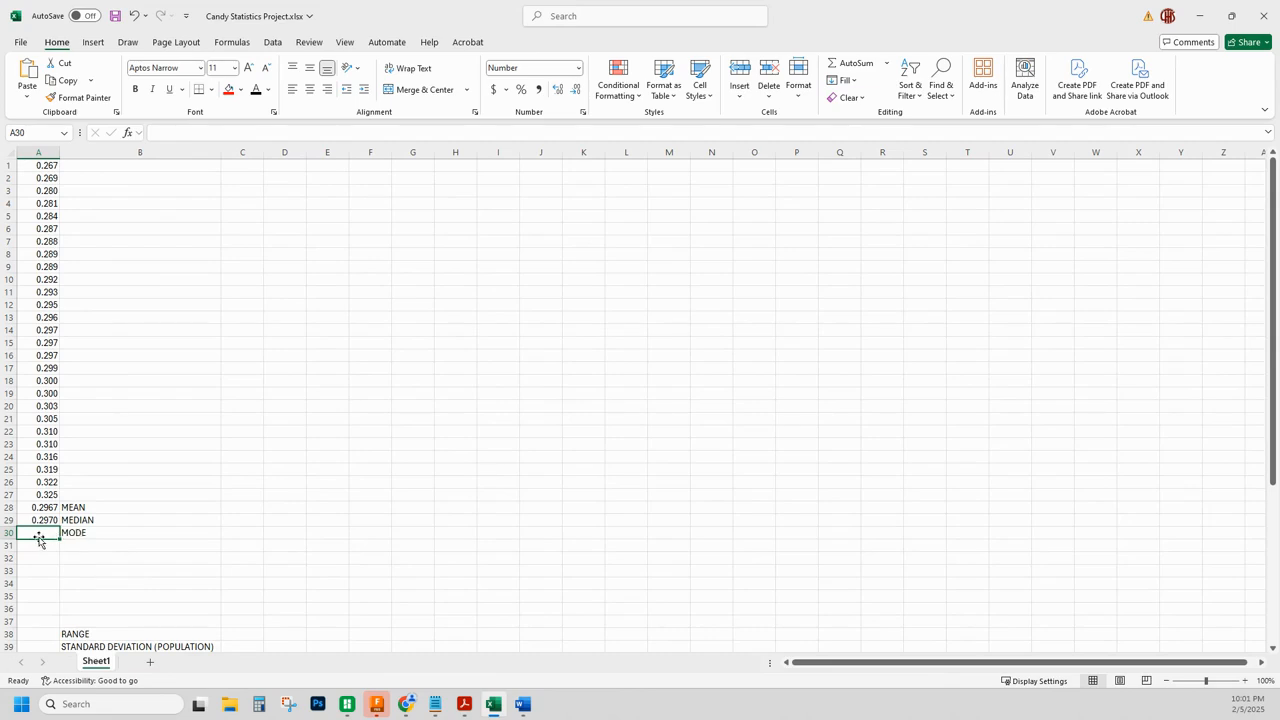
click(887, 66)
click(878, 177)
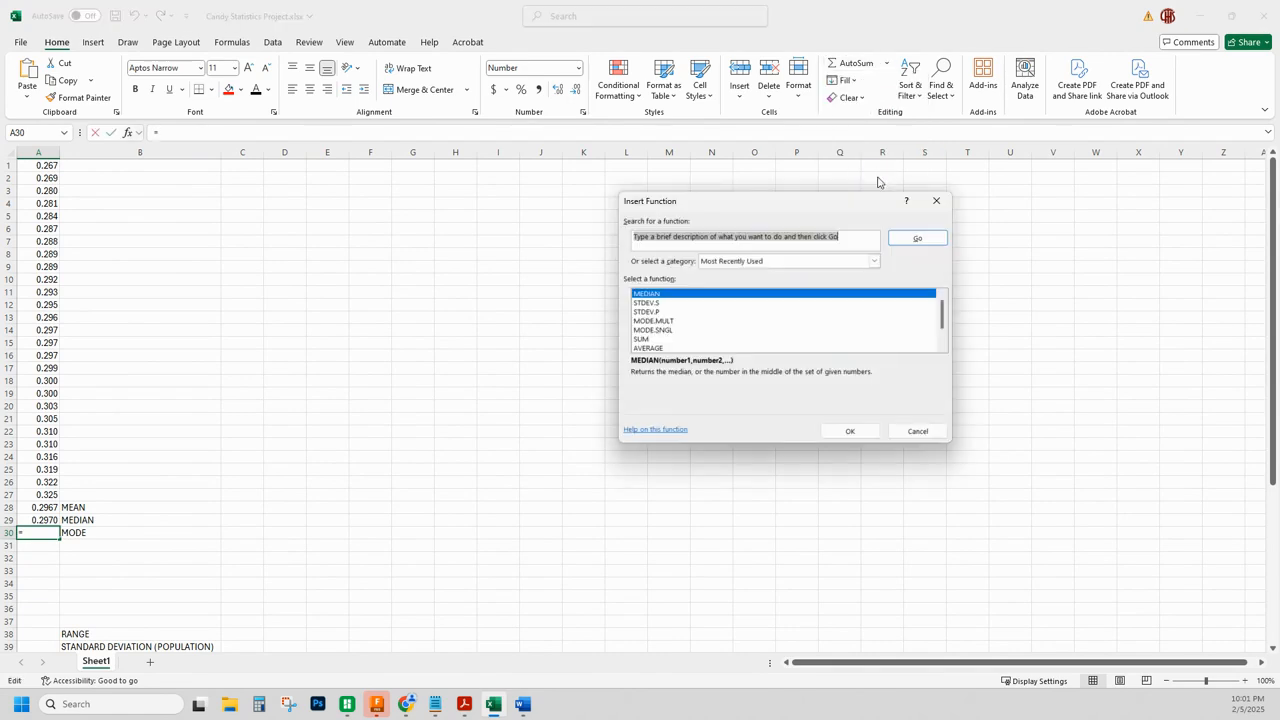
text(MOD)
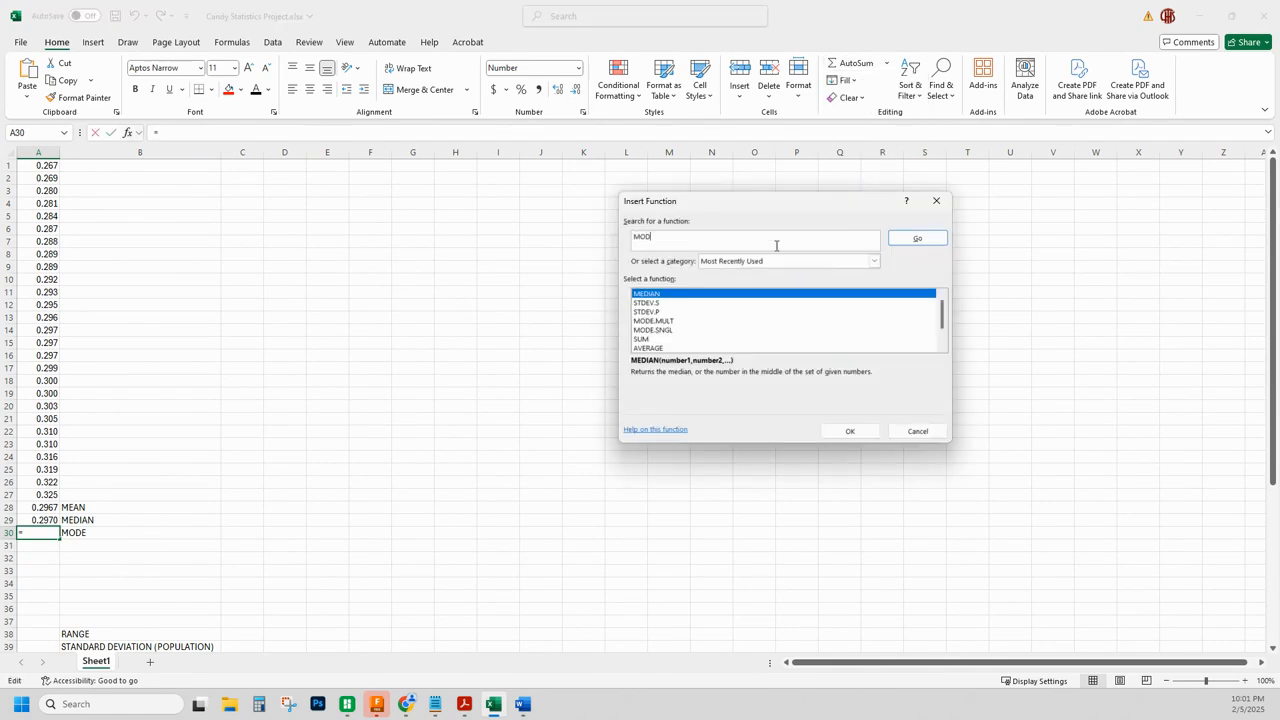
text(E)
key(Return)
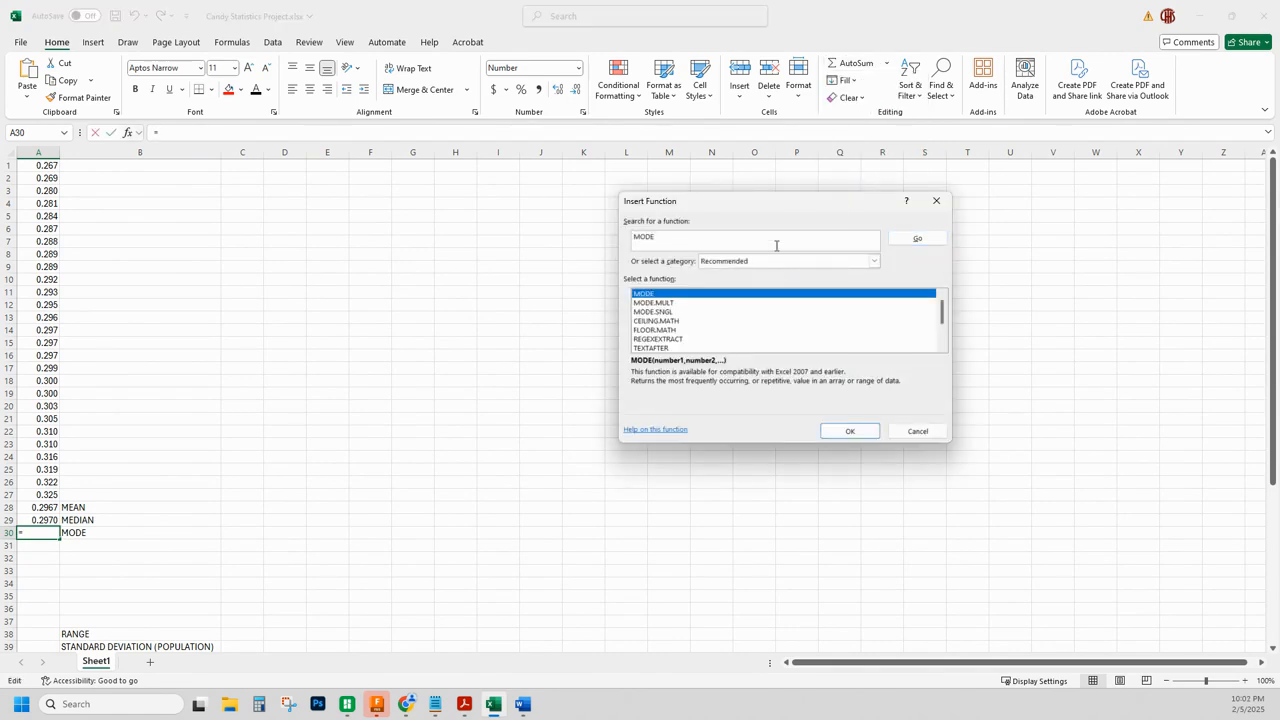
click(659, 304)
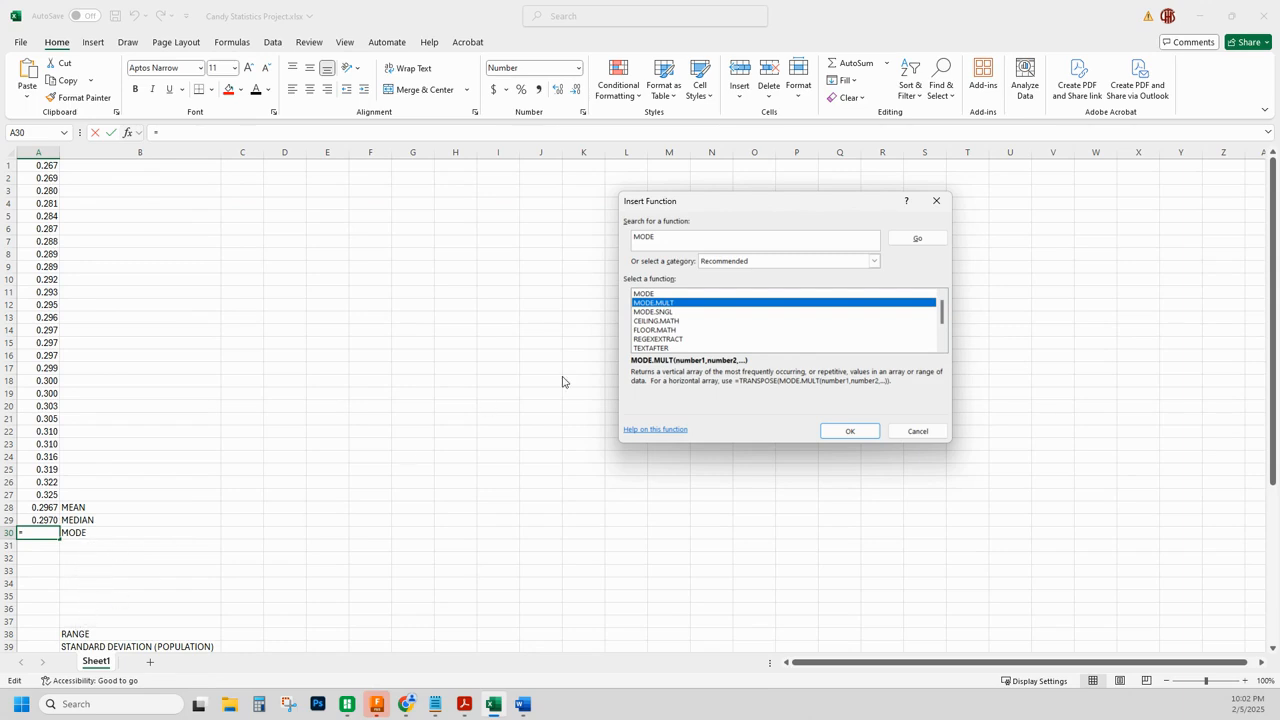
click(848, 432)
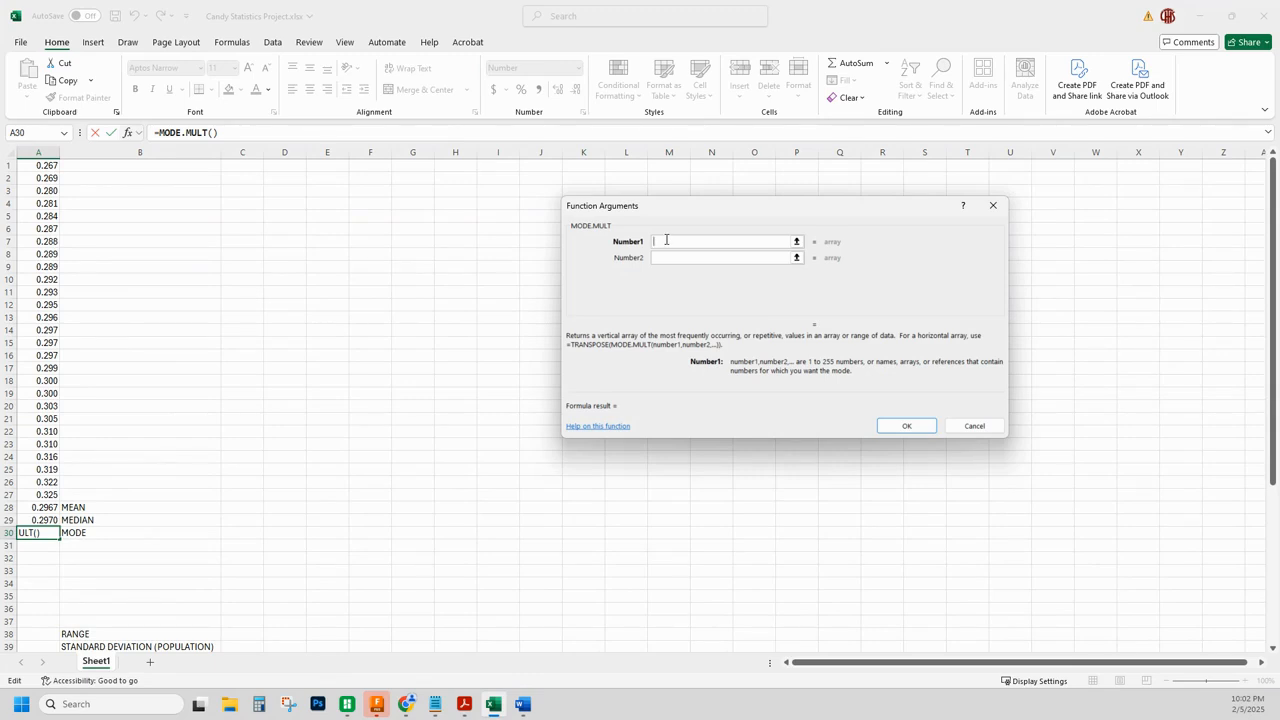
drag(37, 166, 24, 495)
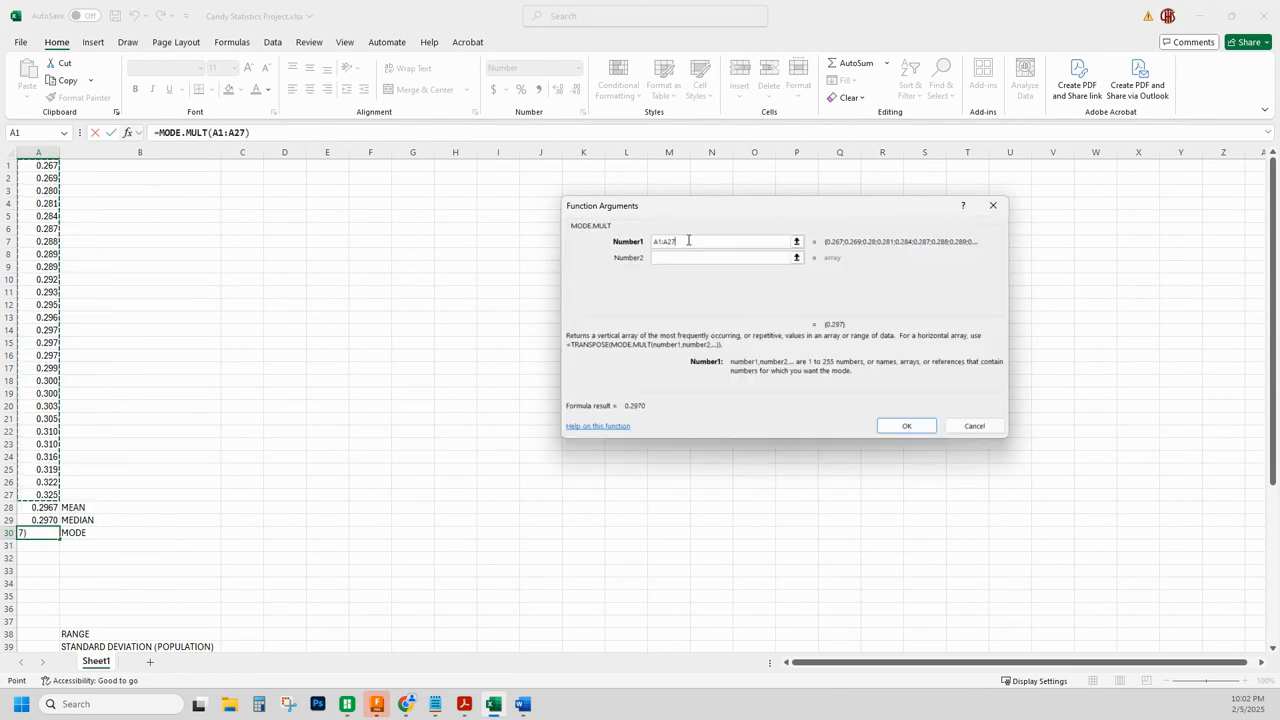
click(907, 428)
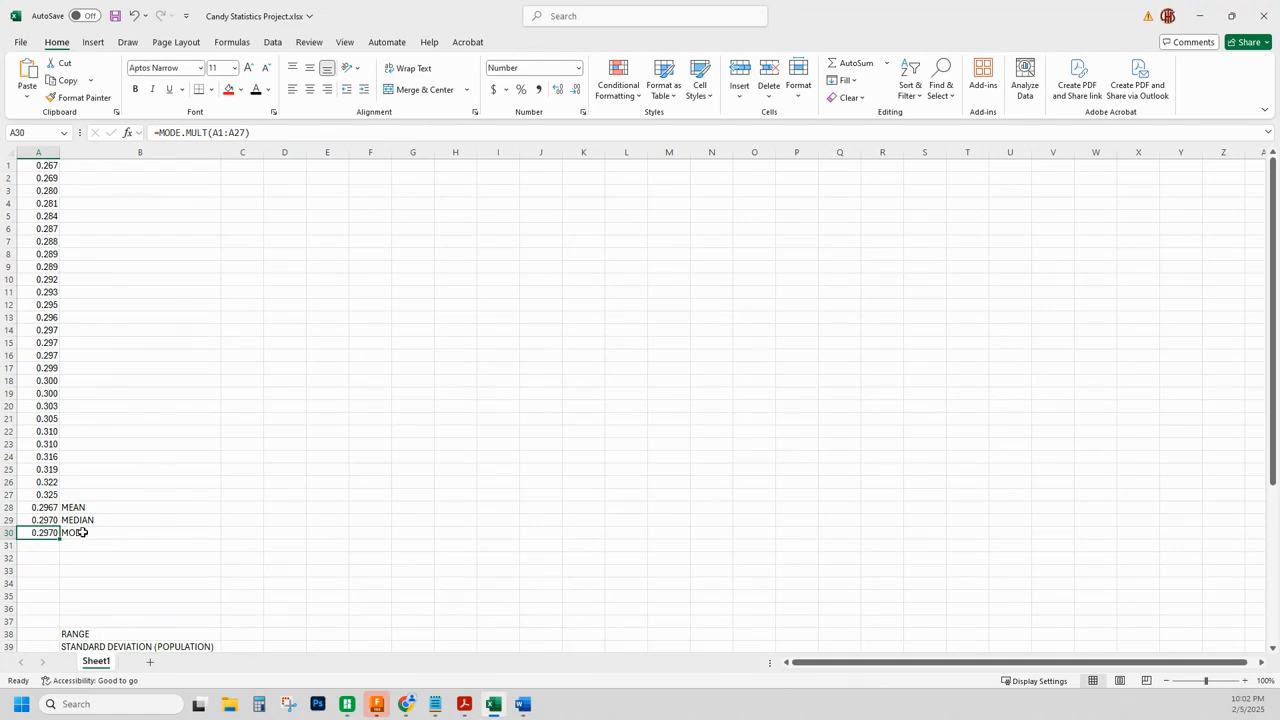
Delete the entire blank rows 31 to 37 between the MODE and RANGE labels.
scroll(84, 532, down, 3)
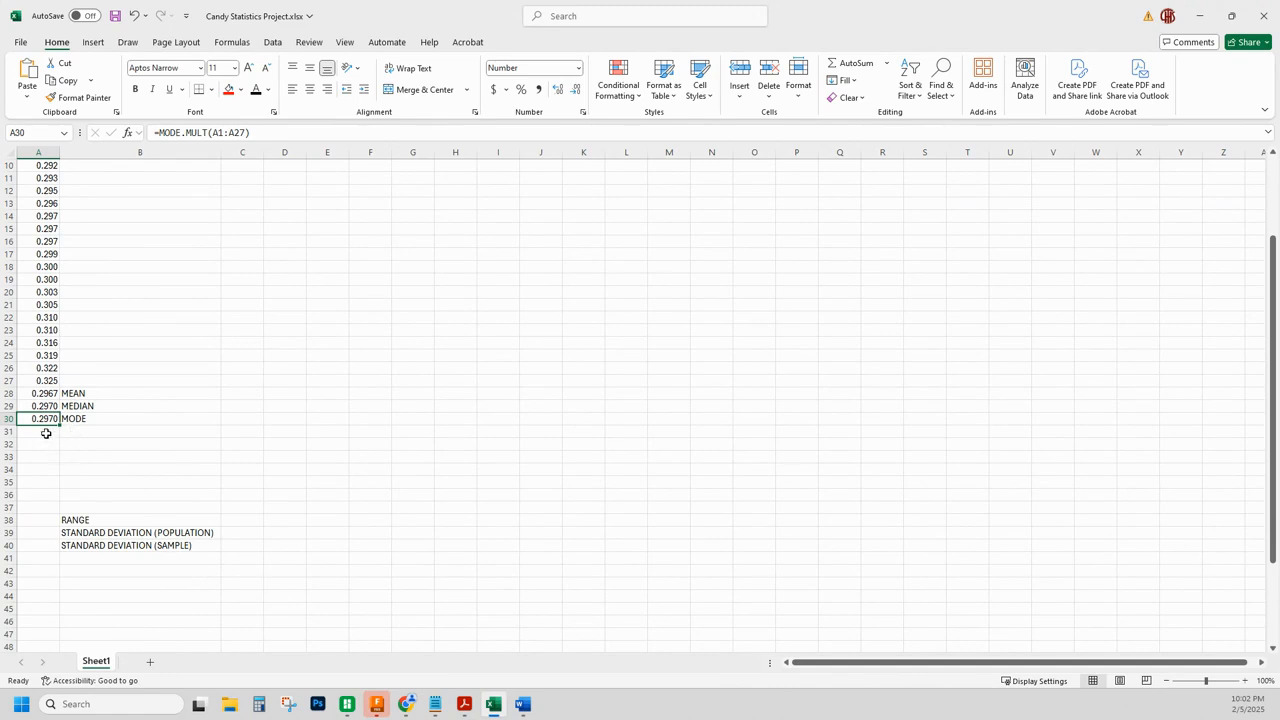
drag(46, 433, 40, 508)
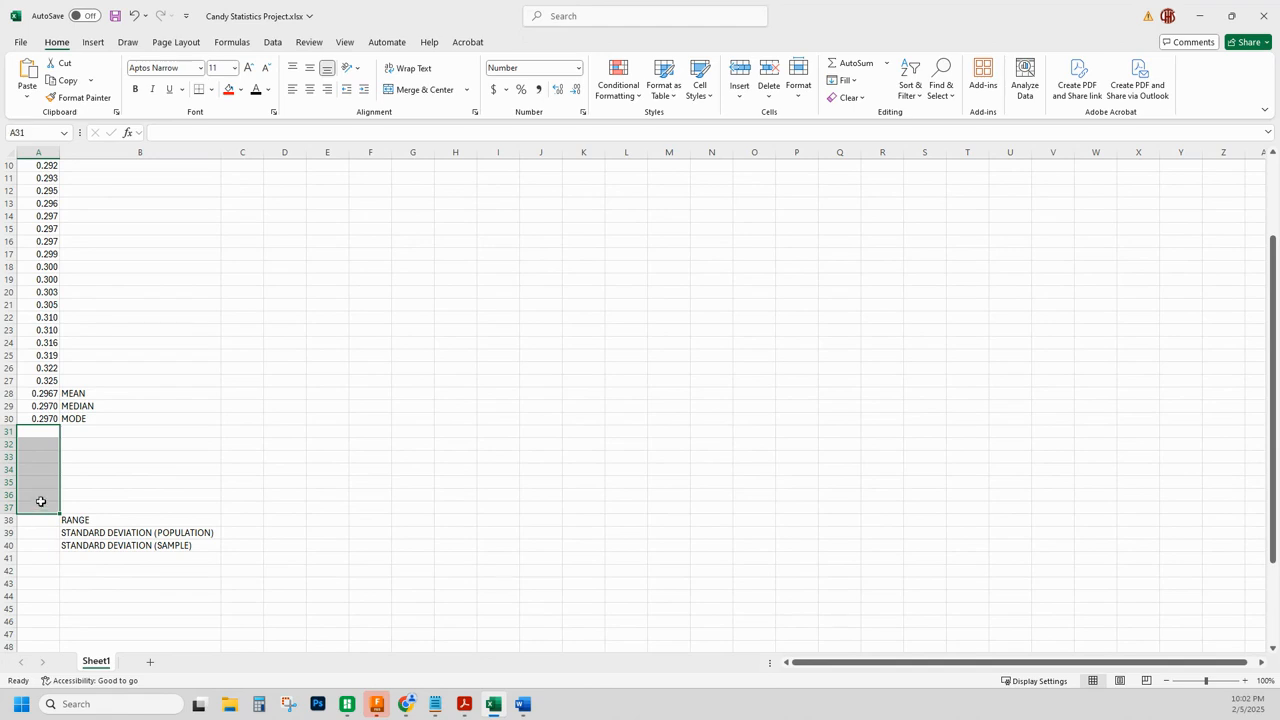
right_click(40, 486)
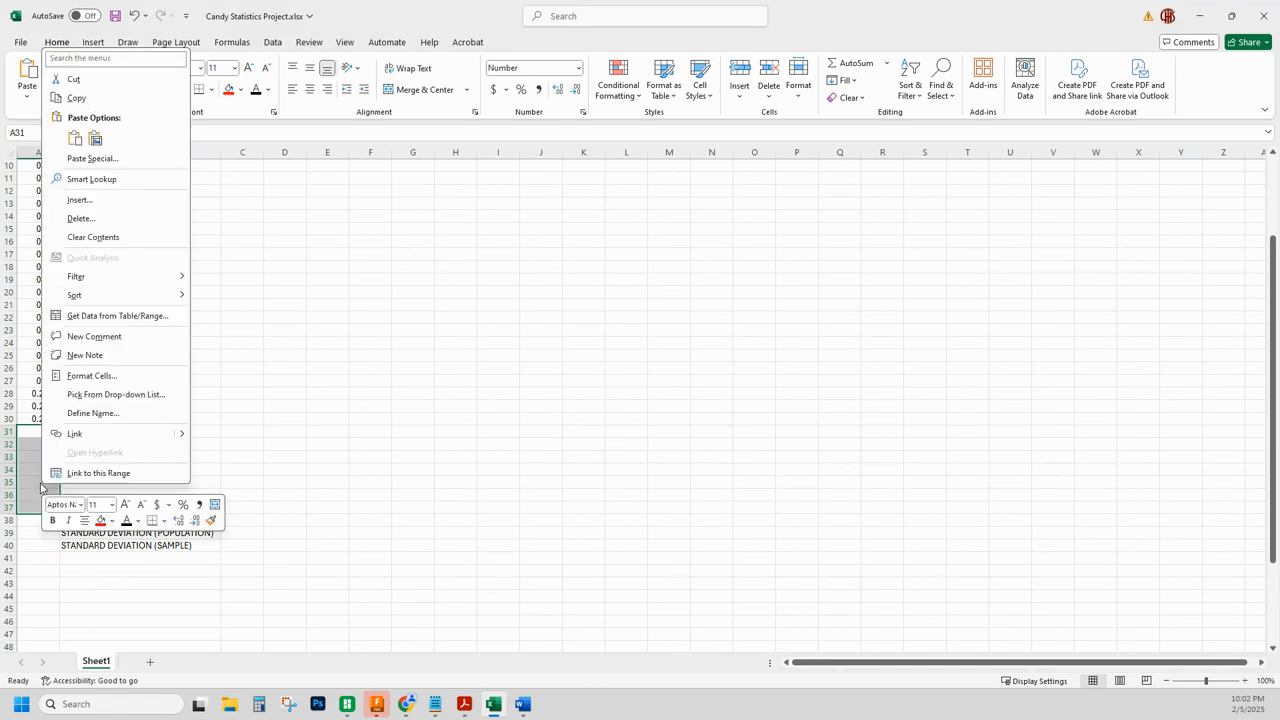
click(80, 219)
click(62, 245)
click(60, 276)
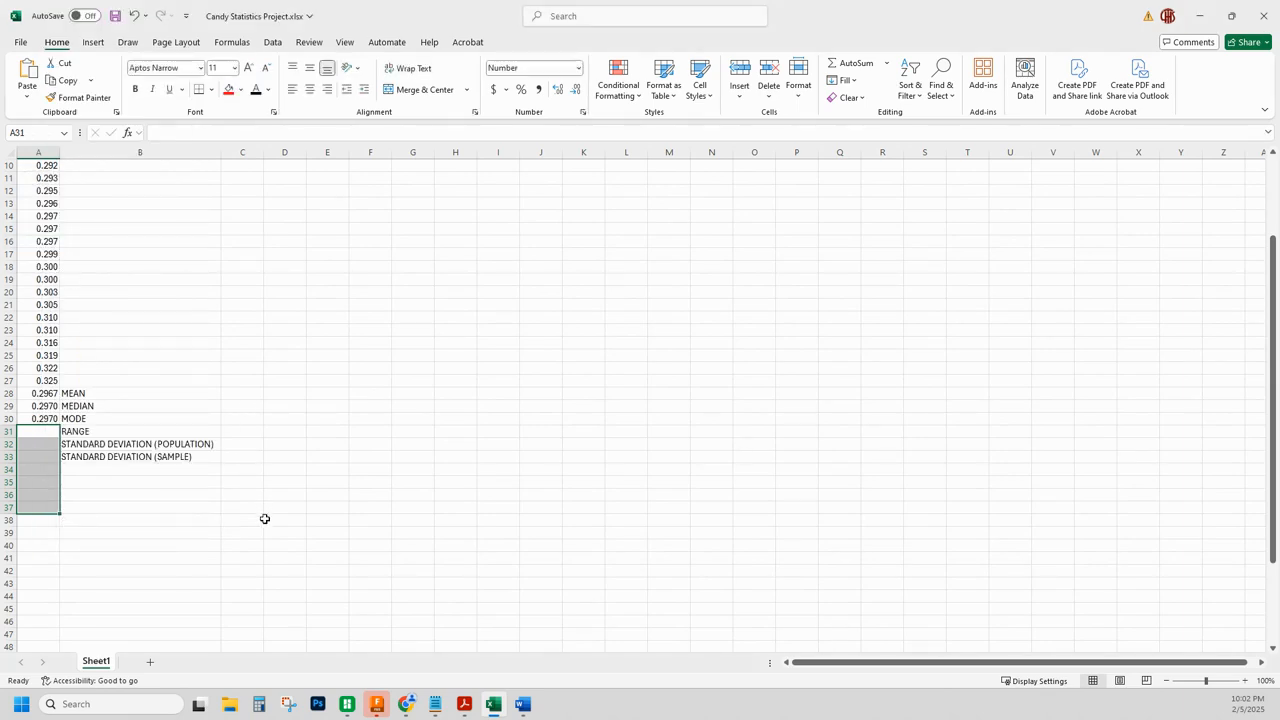
click(262, 519)
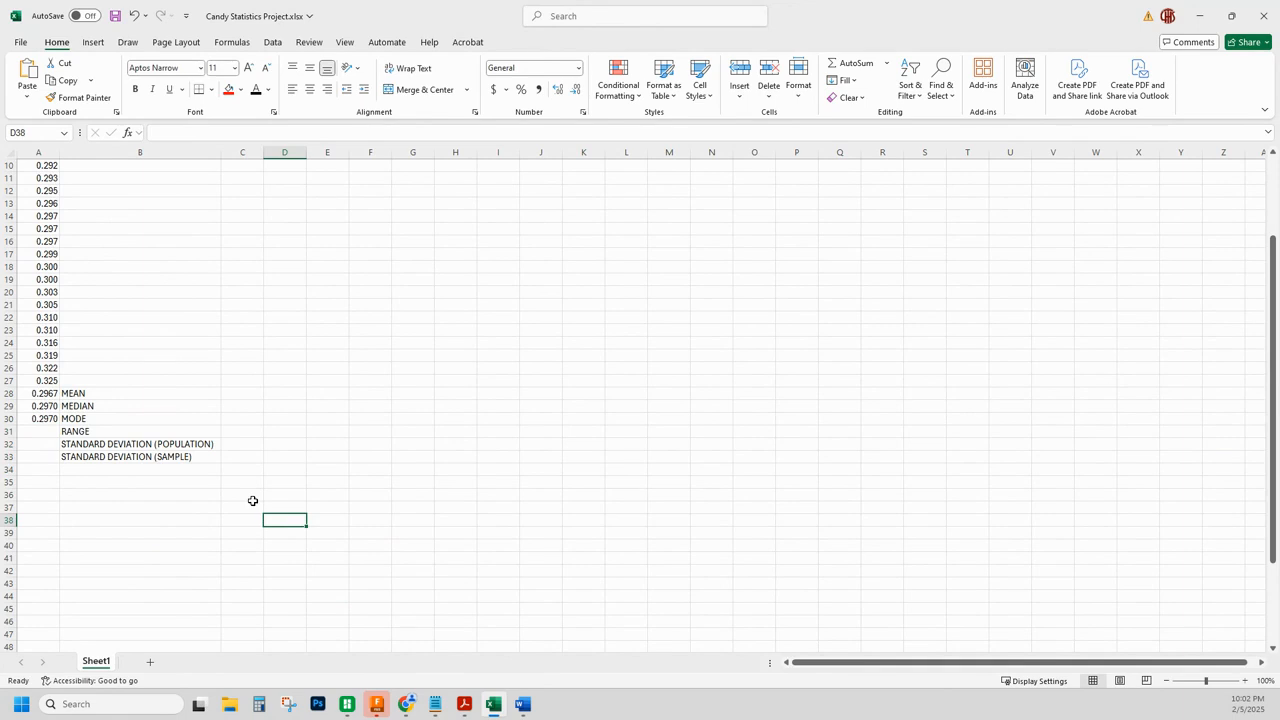
Calculate the range in cell A31 with the formula =A27-A1.
click(49, 431)
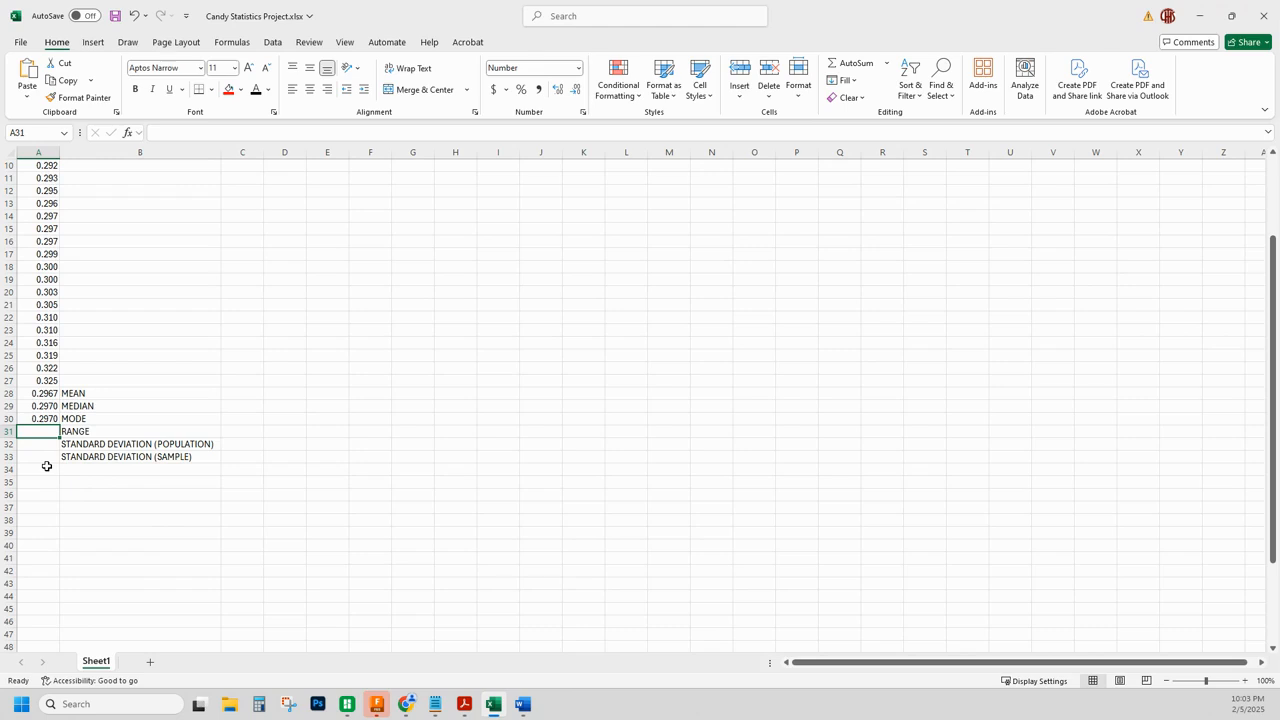
text(=)
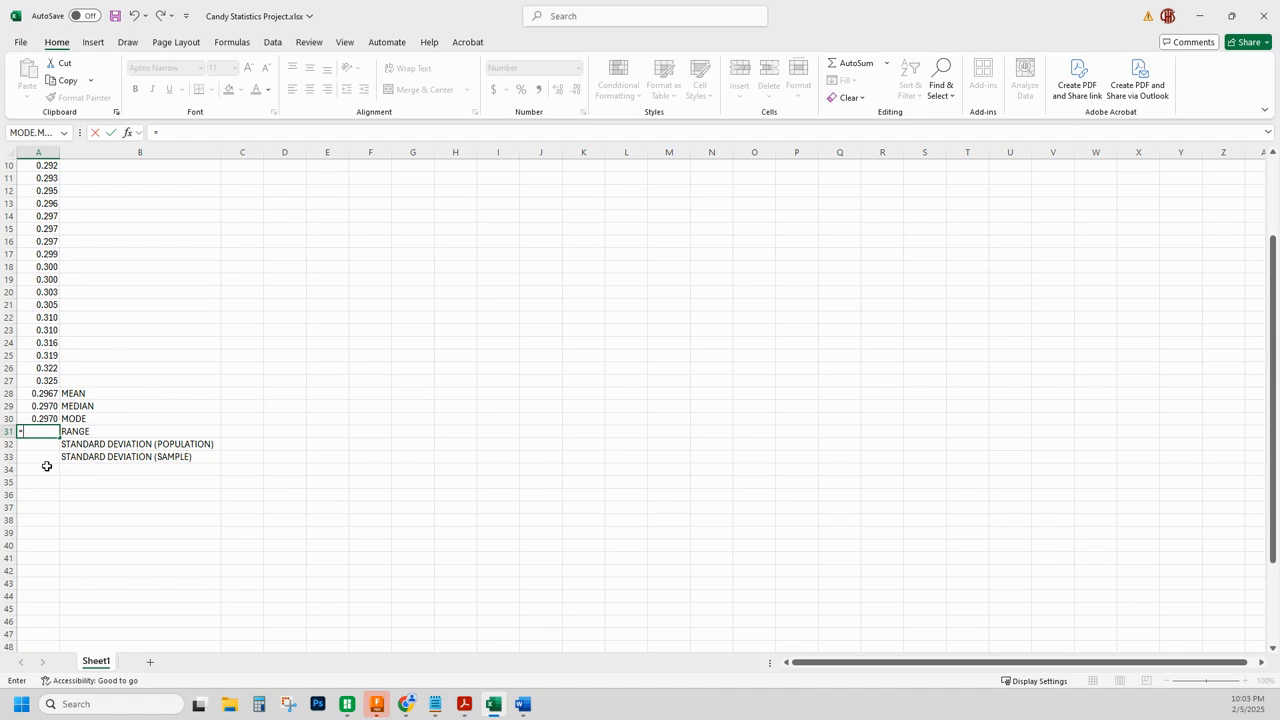
text(A27)
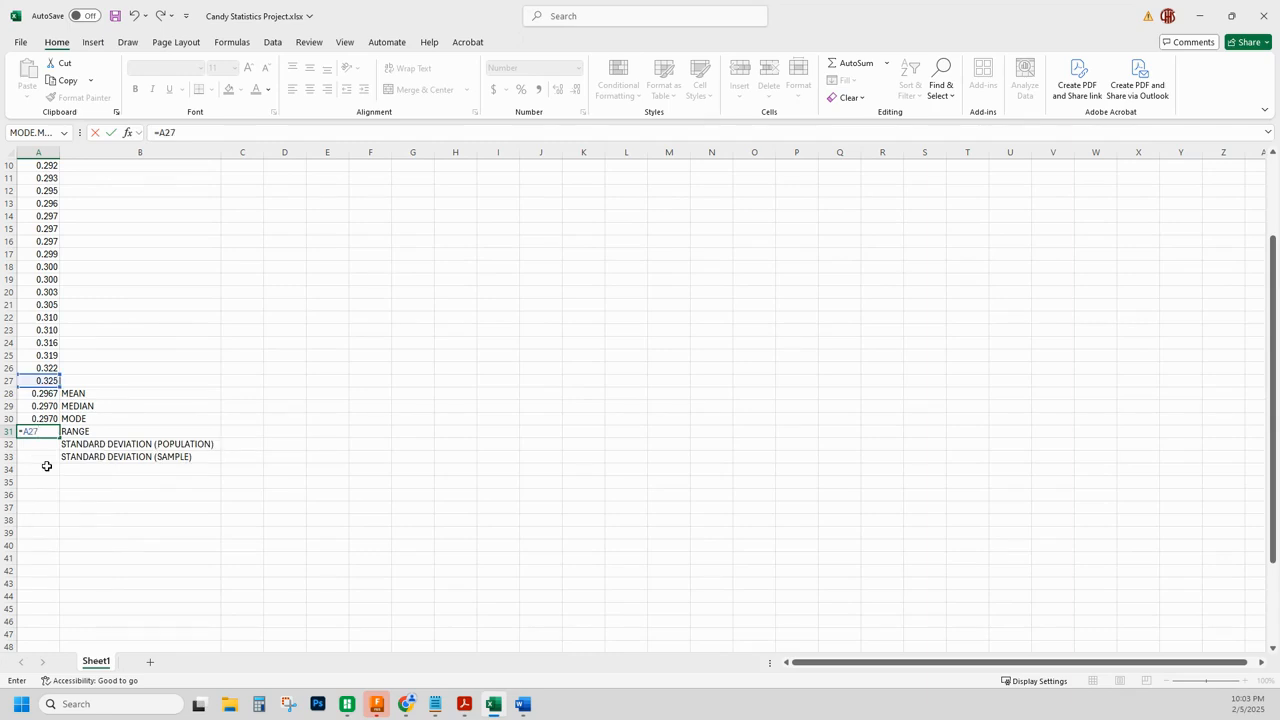
text(-A1)
key(Return)
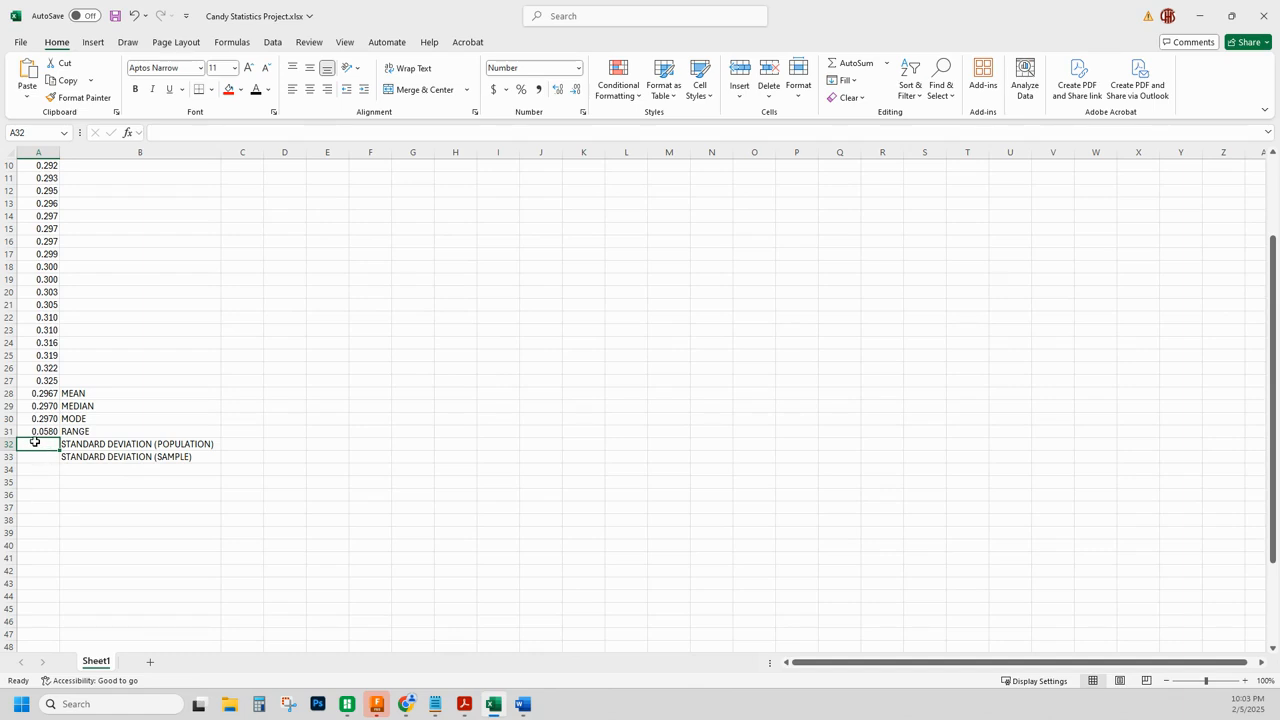
Calculate the population standard deviation in cell A32 with the STDEV.P function, using A1:A27 as its range.
click(887, 64)
click(863, 178)
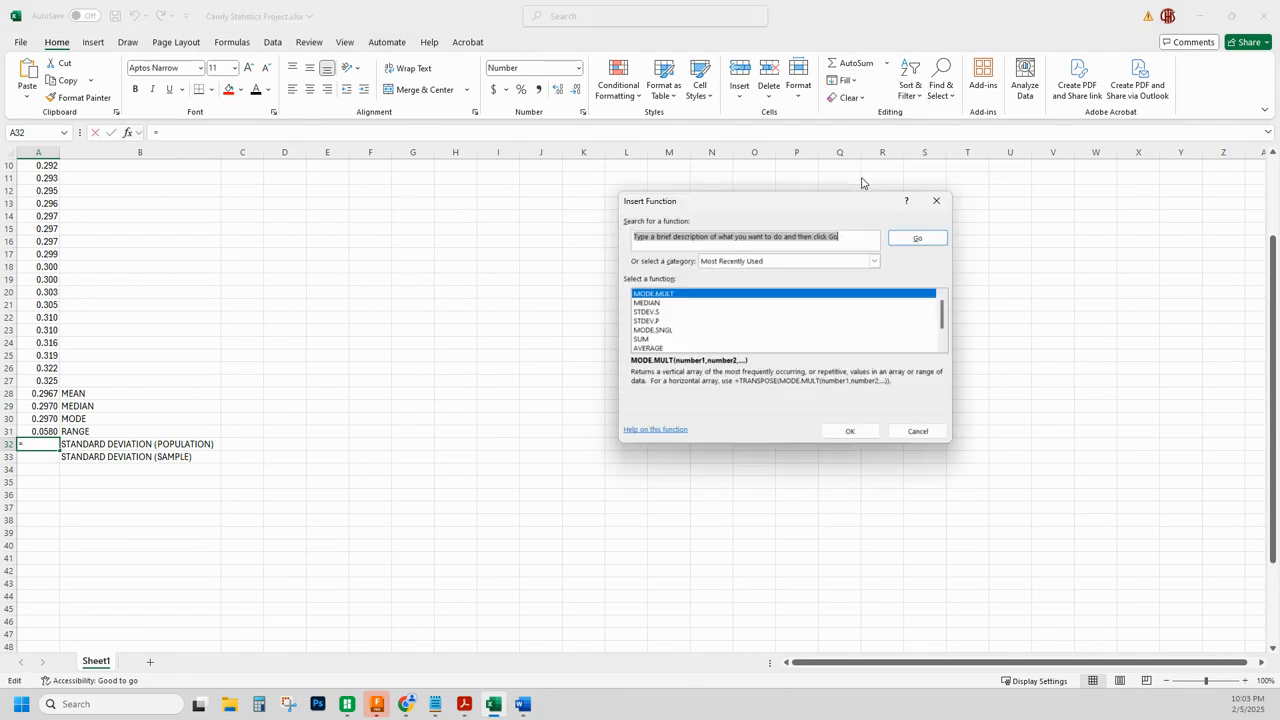
text(STDEV)
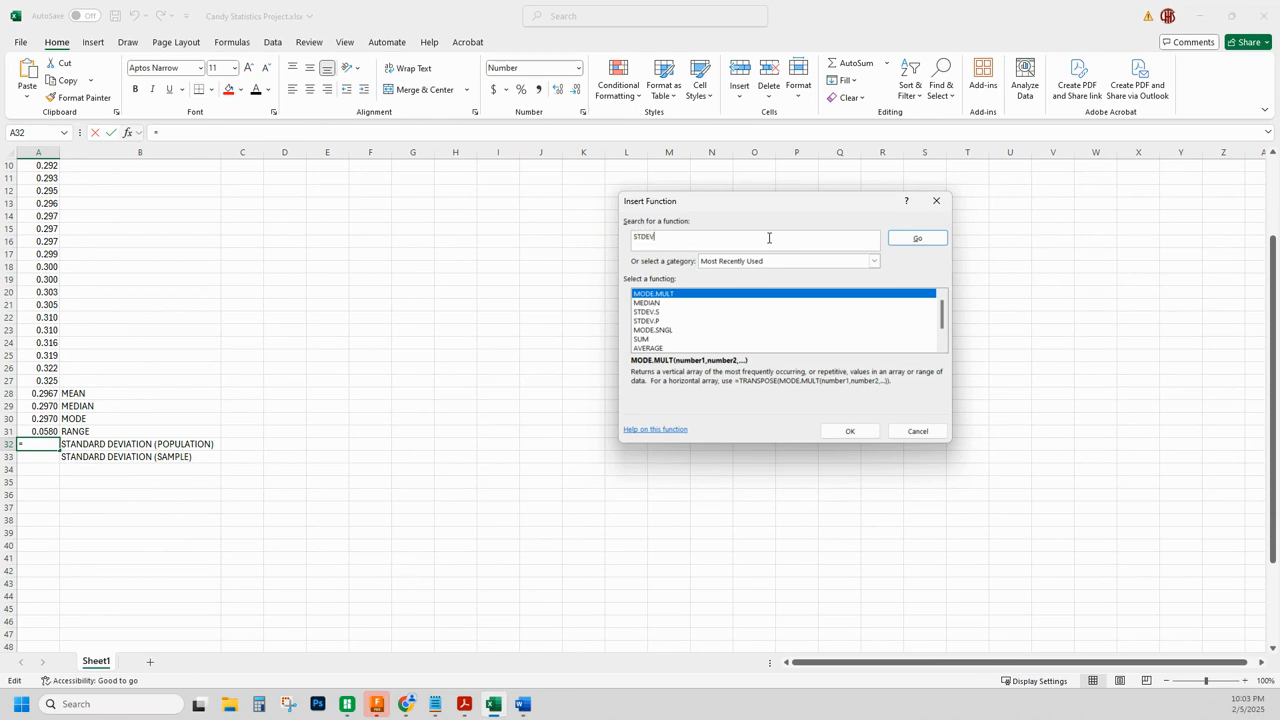
key(Return)
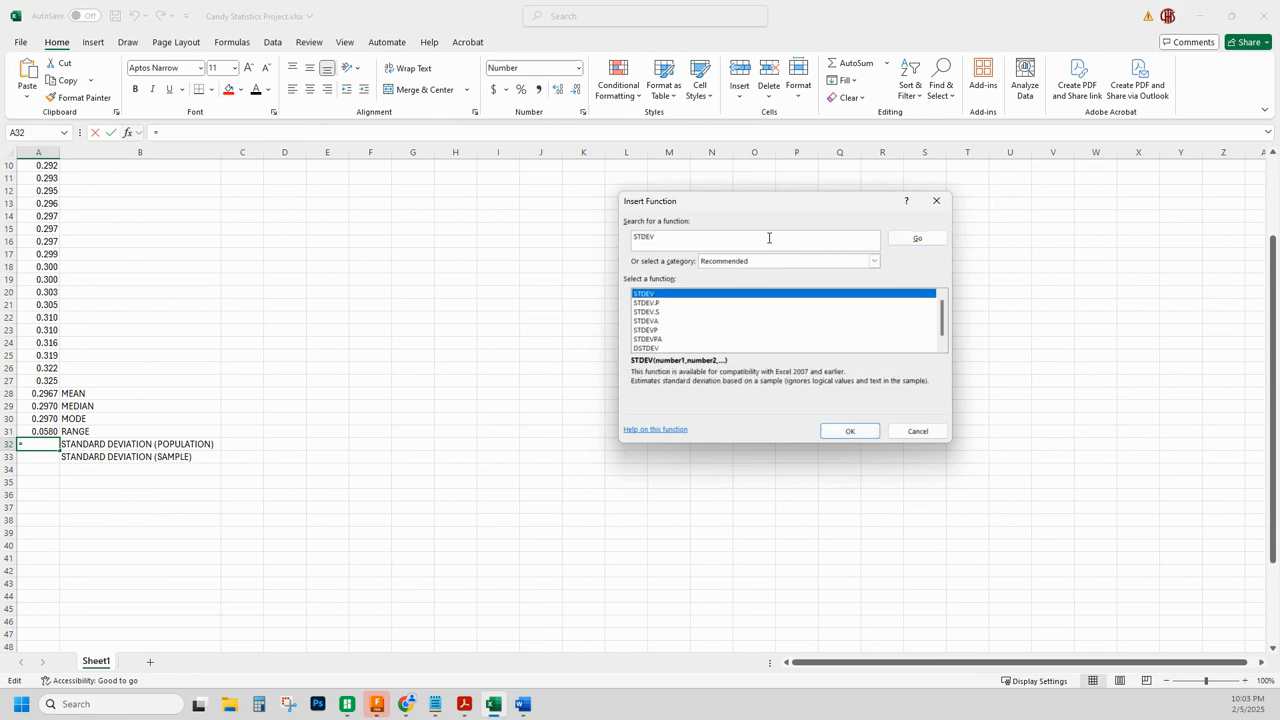
click(647, 304)
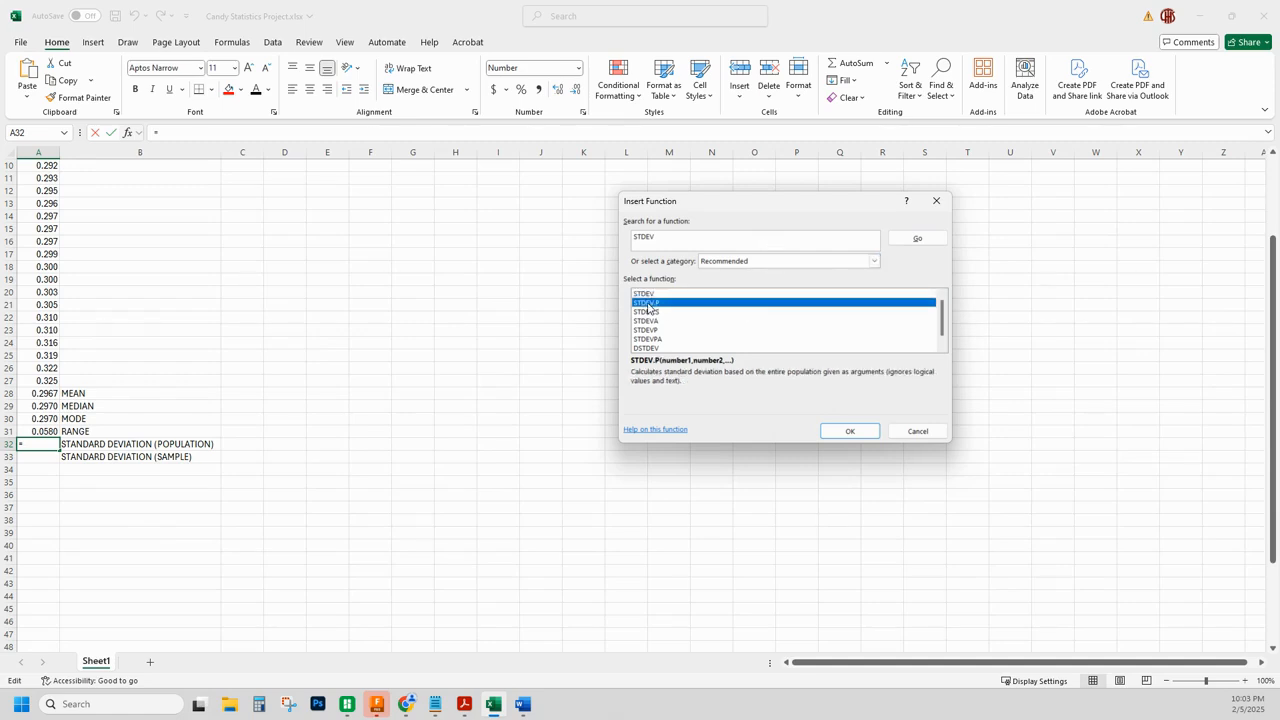
click(844, 431)
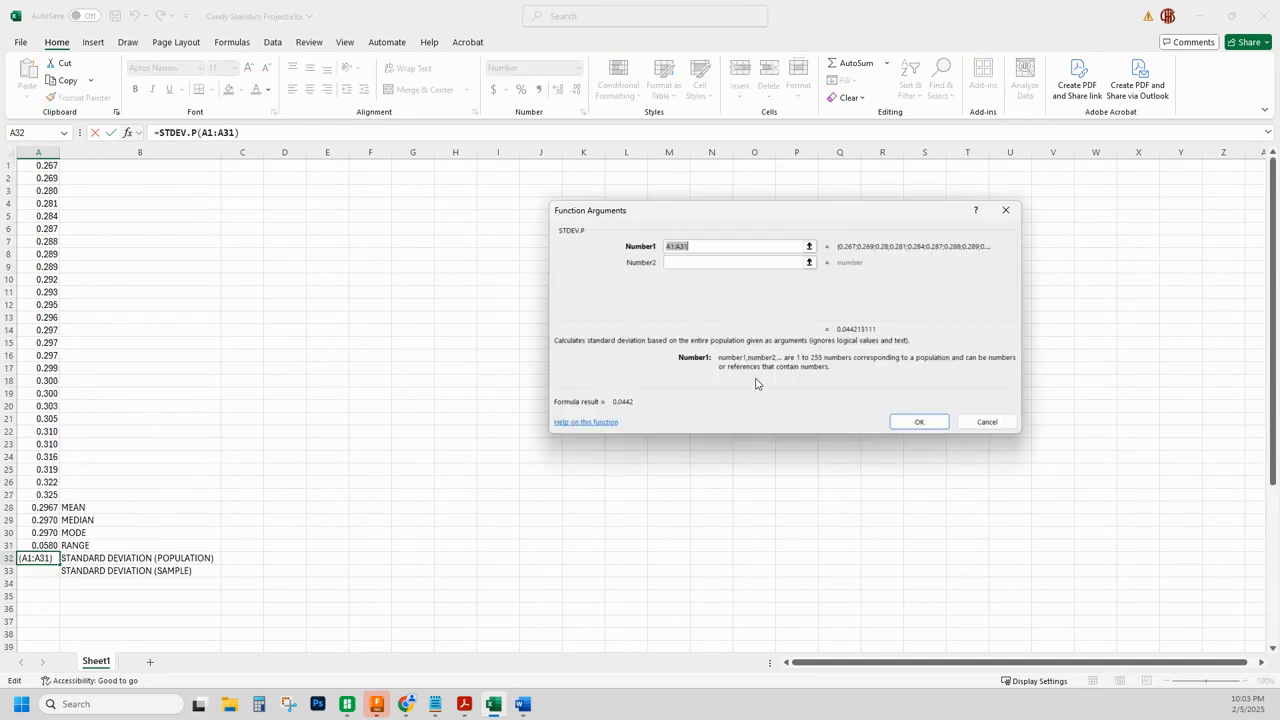
click(692, 247)
key(BackSpace)
key(BackSpace)
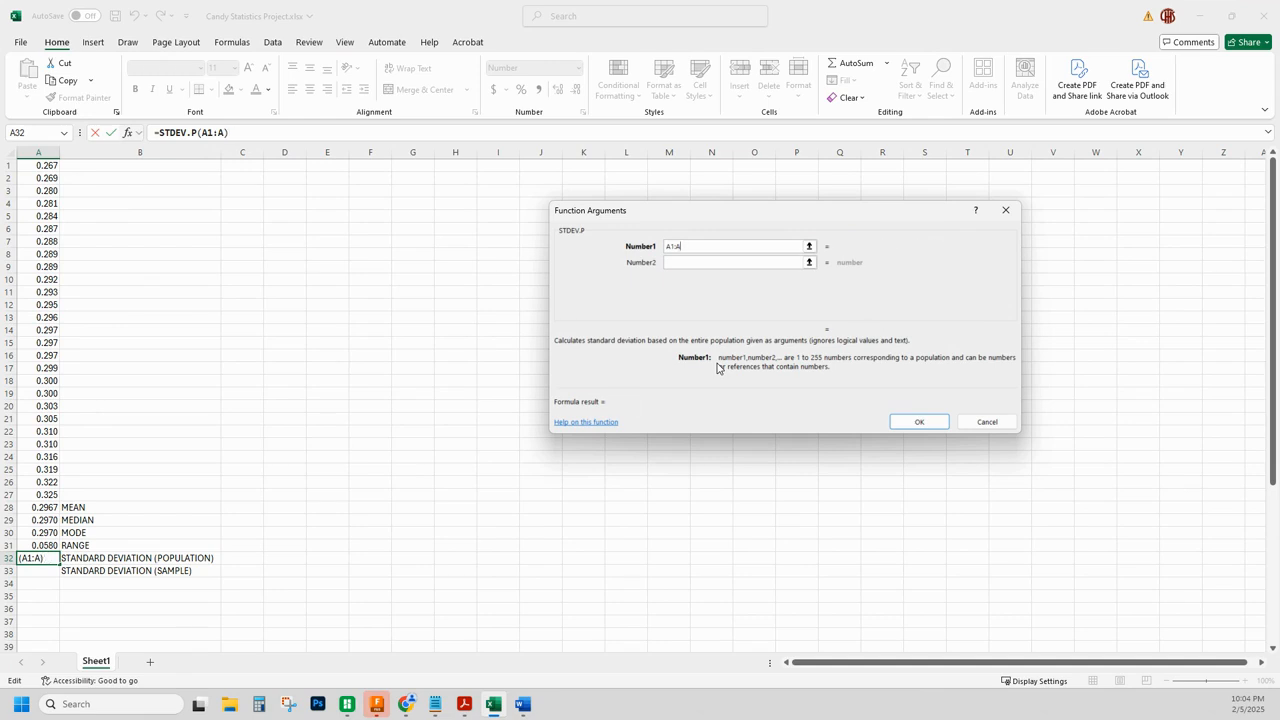
text(27)
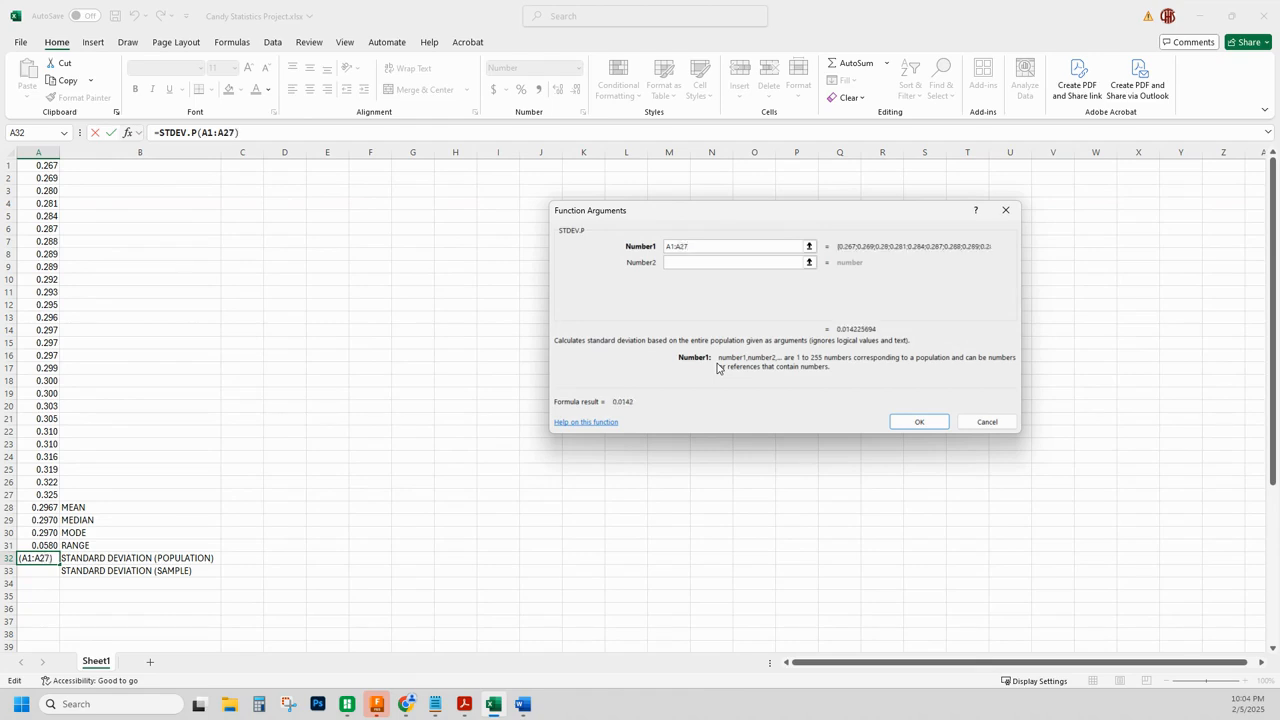
key(Return)
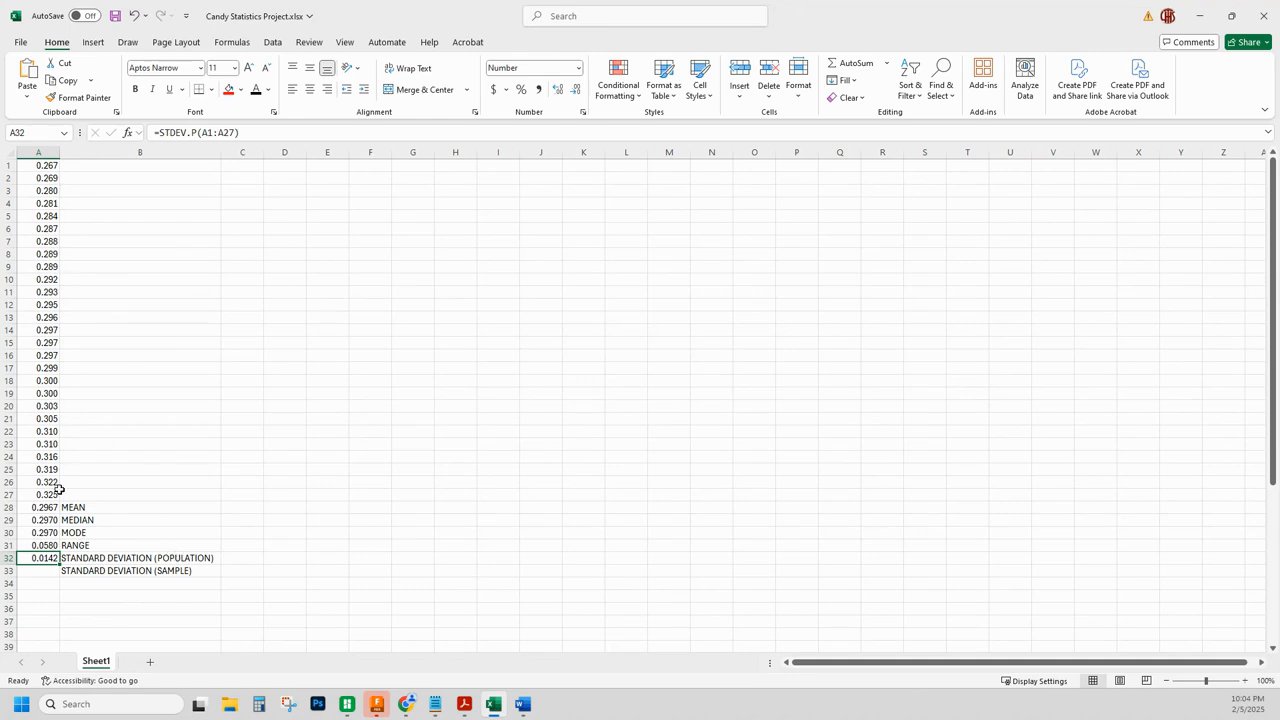
Calculate the sample standard deviation in cell A33 with the STDEV.S function, using A1:A27 as its range.
click(44, 571)
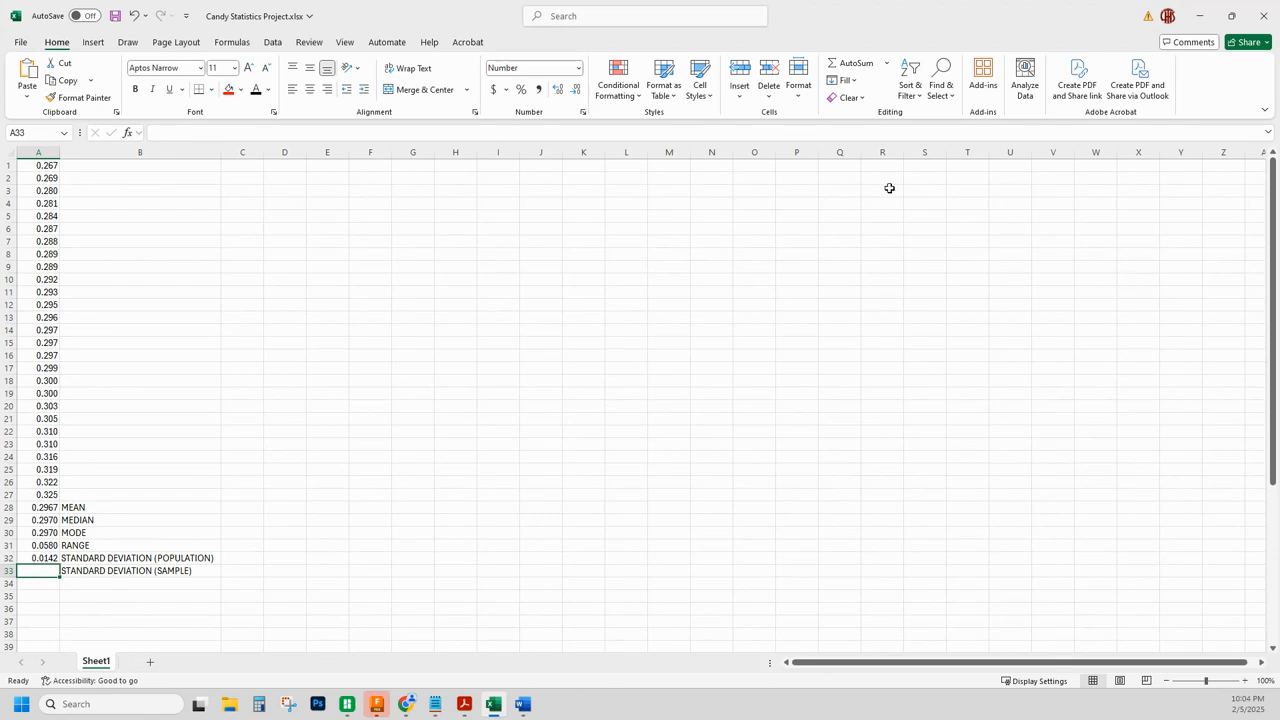
click(889, 64)
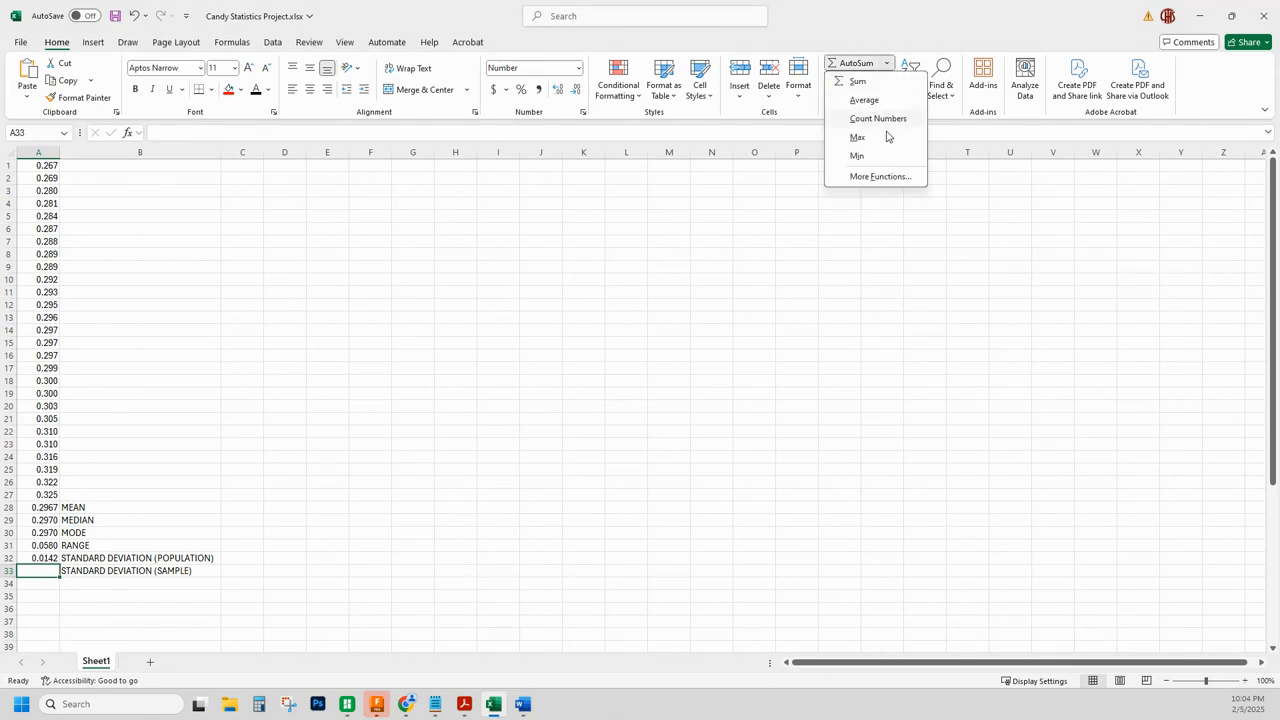
click(876, 175)
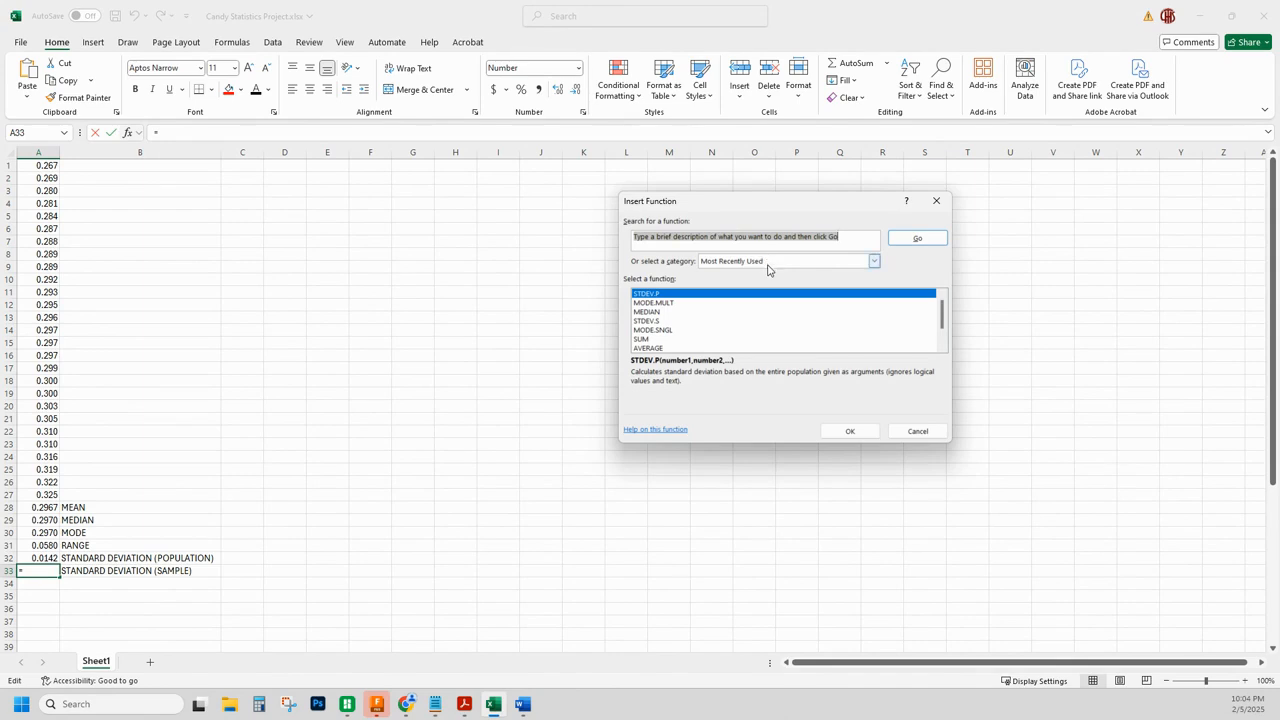
text(STDE)
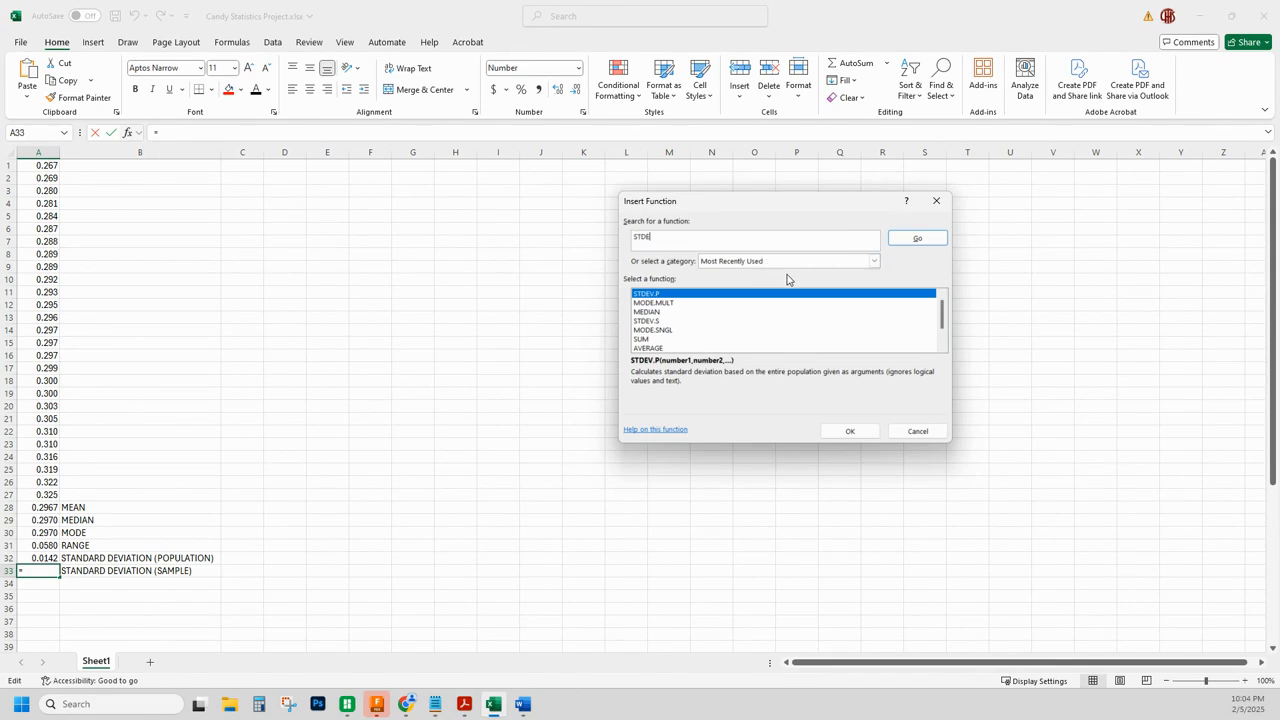
text(V)
key(Return)
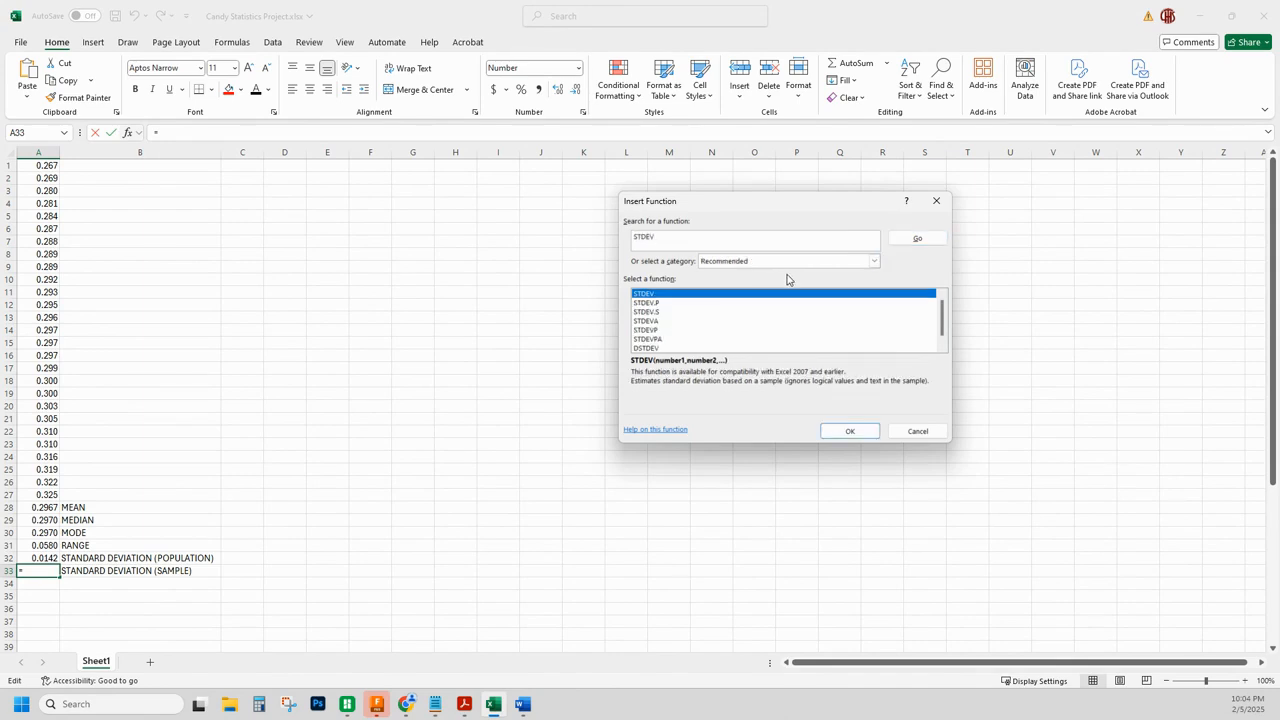
click(668, 312)
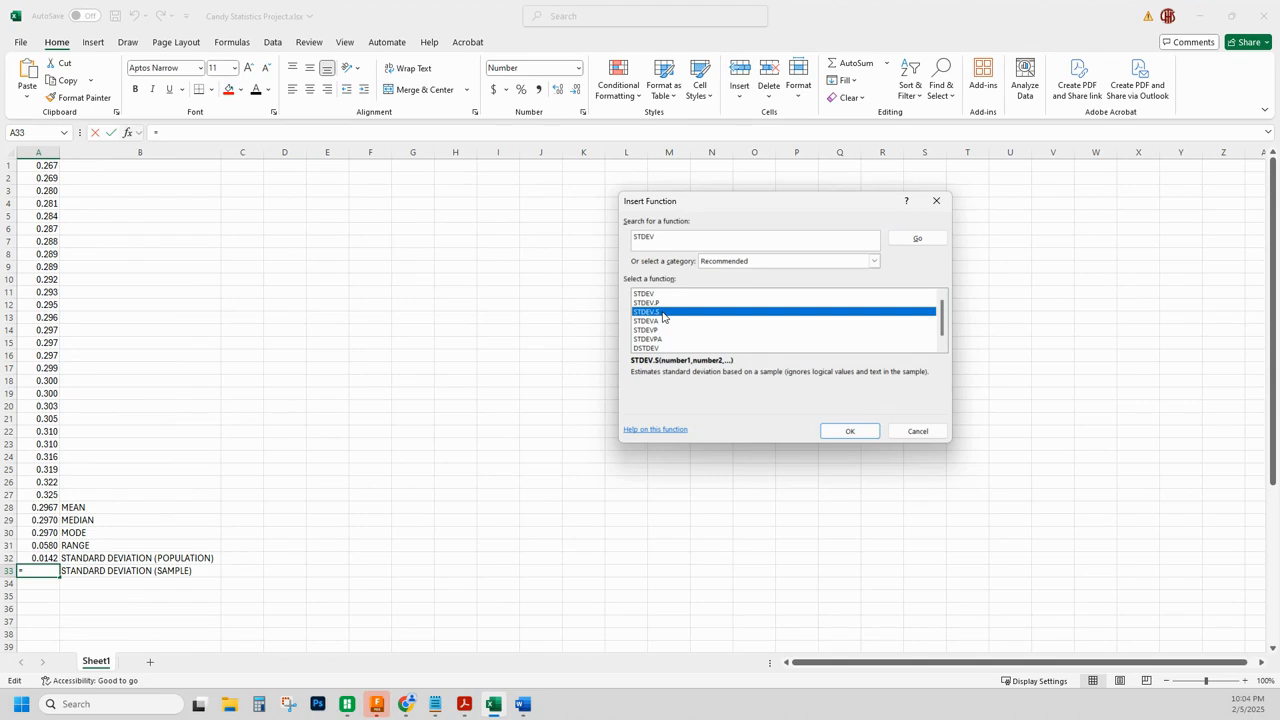
click(845, 431)
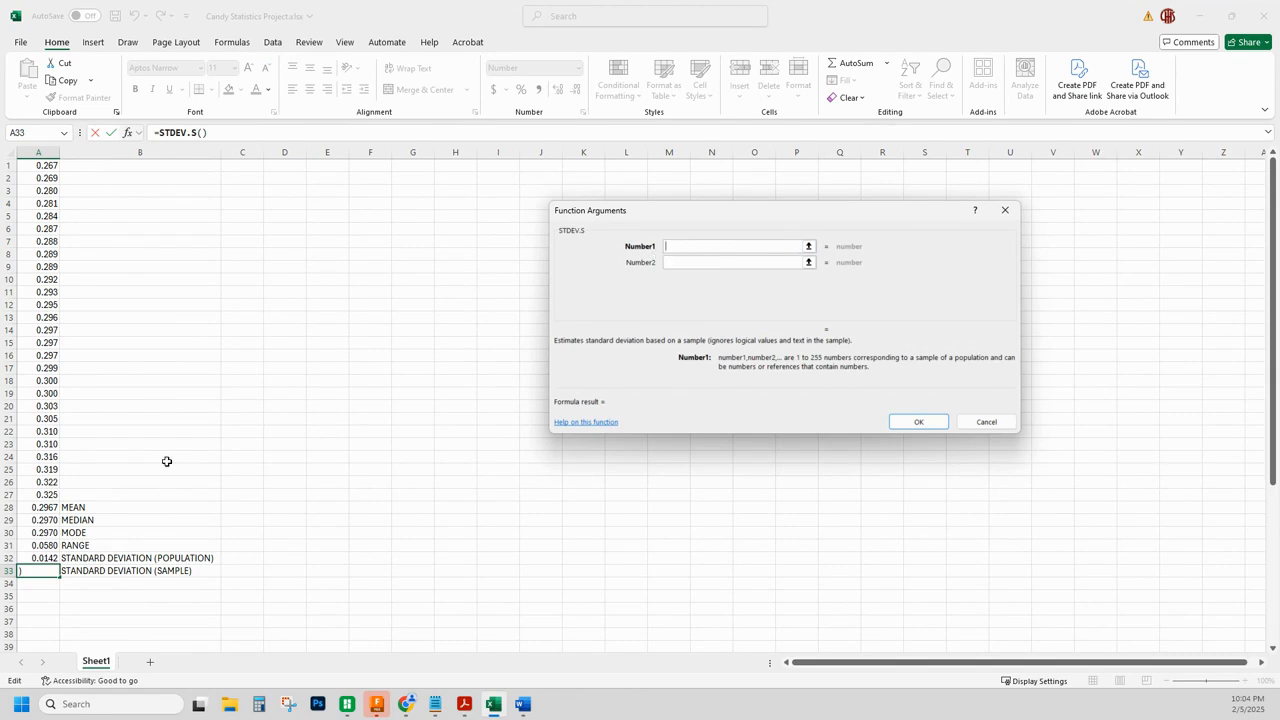
drag(45, 494, 28, 170)
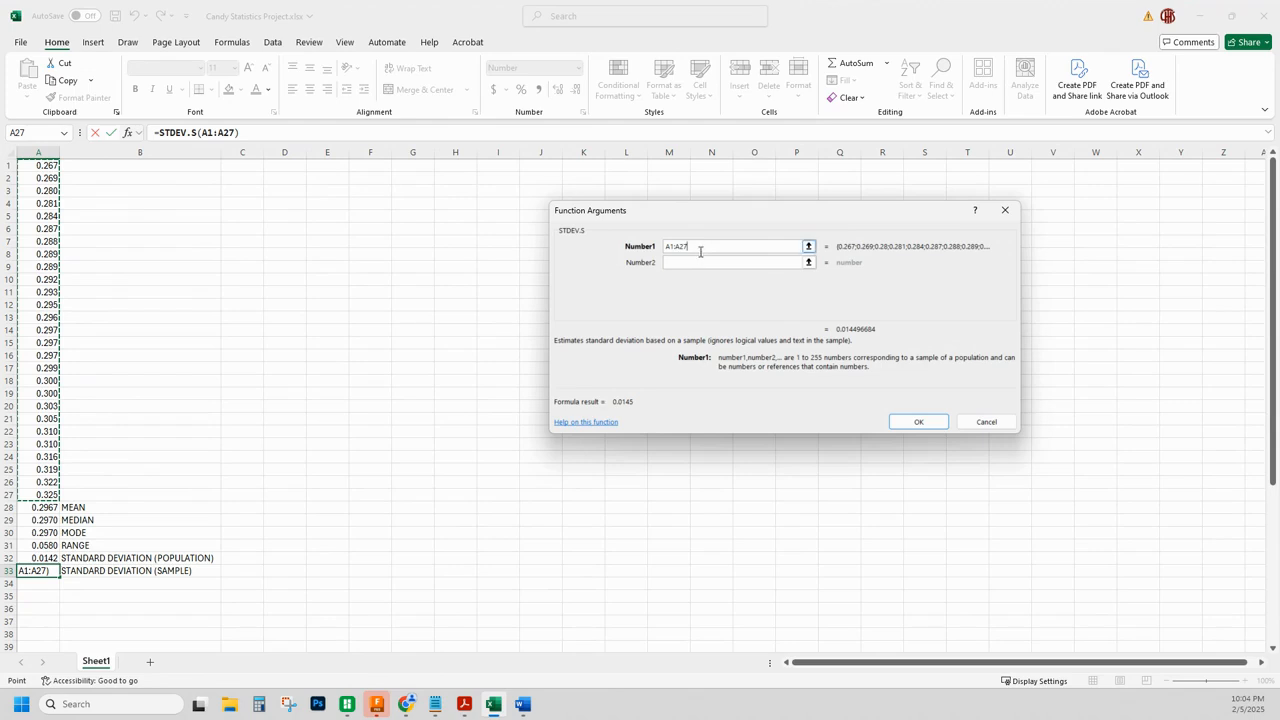
click(906, 423)
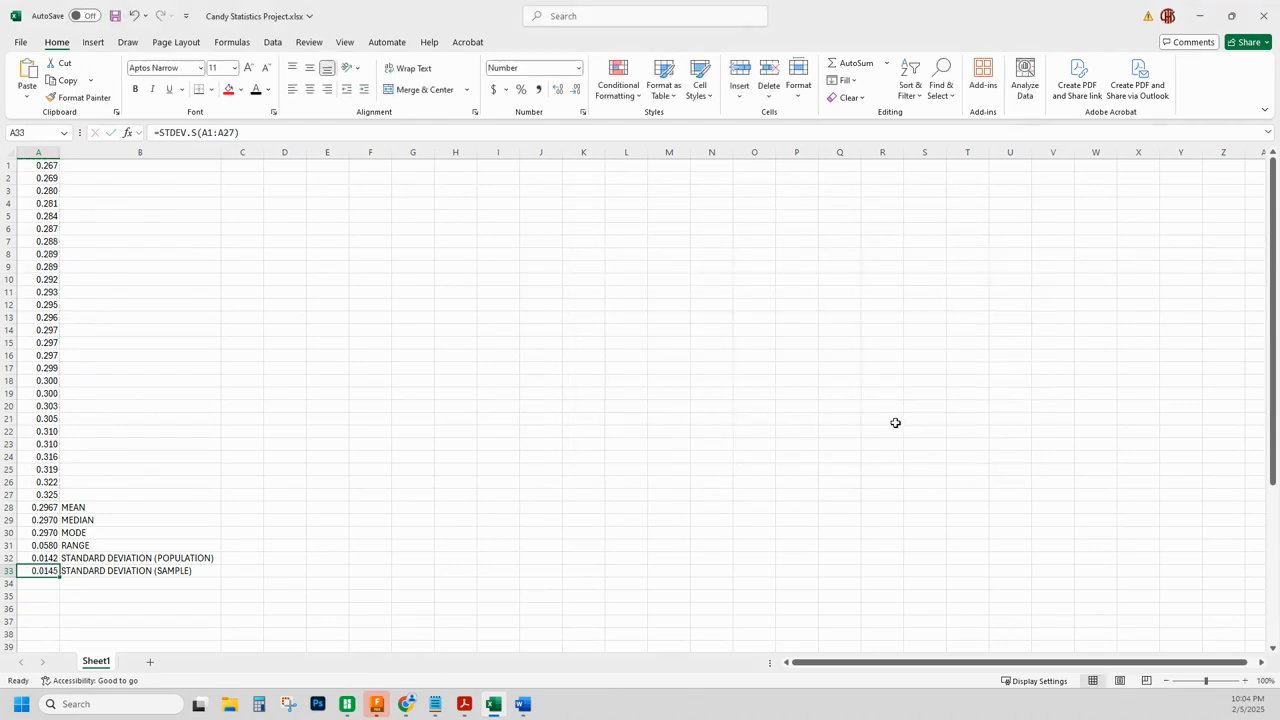
click(50, 584)
click(57, 572)
click(242, 509)
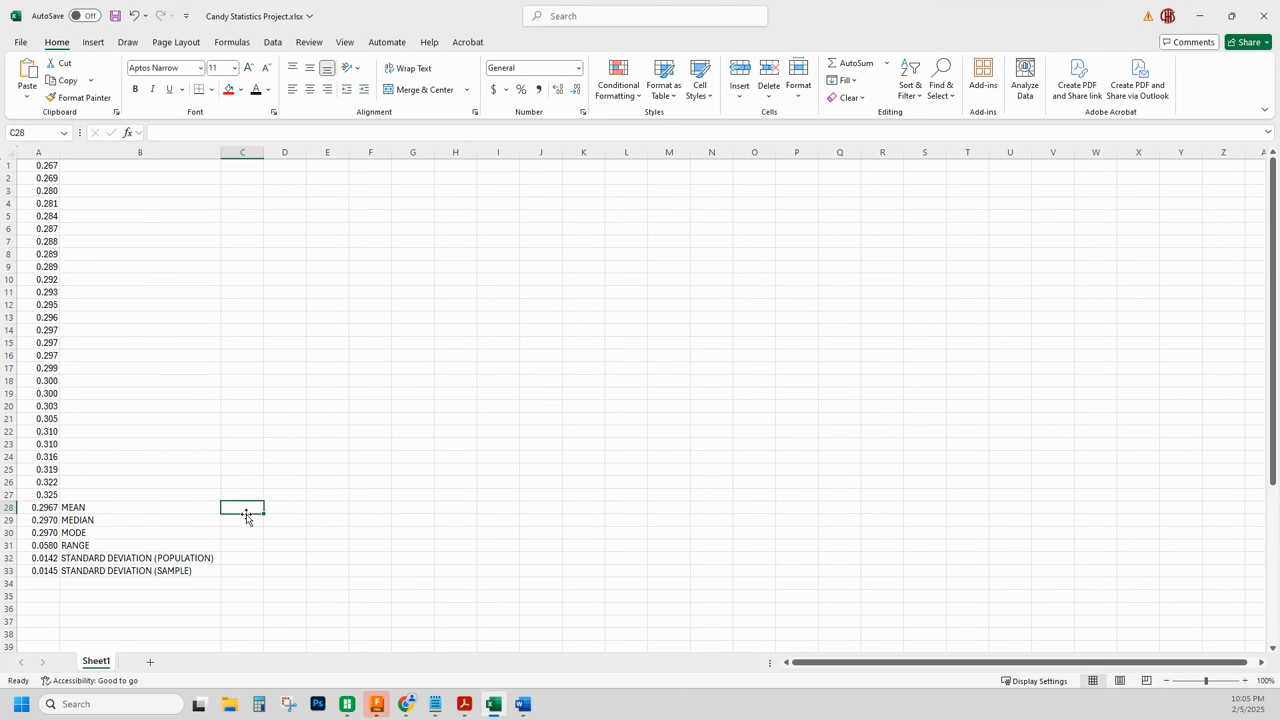
Label cell C28 LOWER LIMIT and cell D28 UPPER LIMIT, widening columns C and D to fit the text.
text(L)
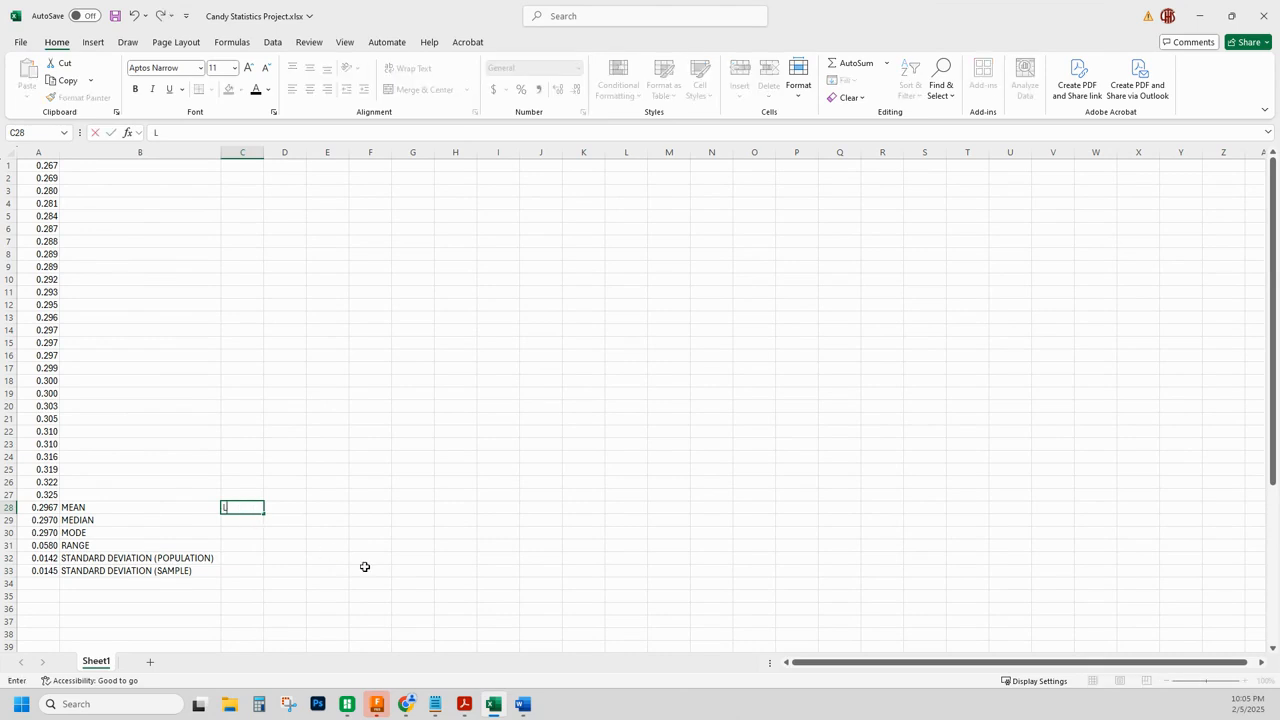
text(OWER LIMIT)
click(250, 535)
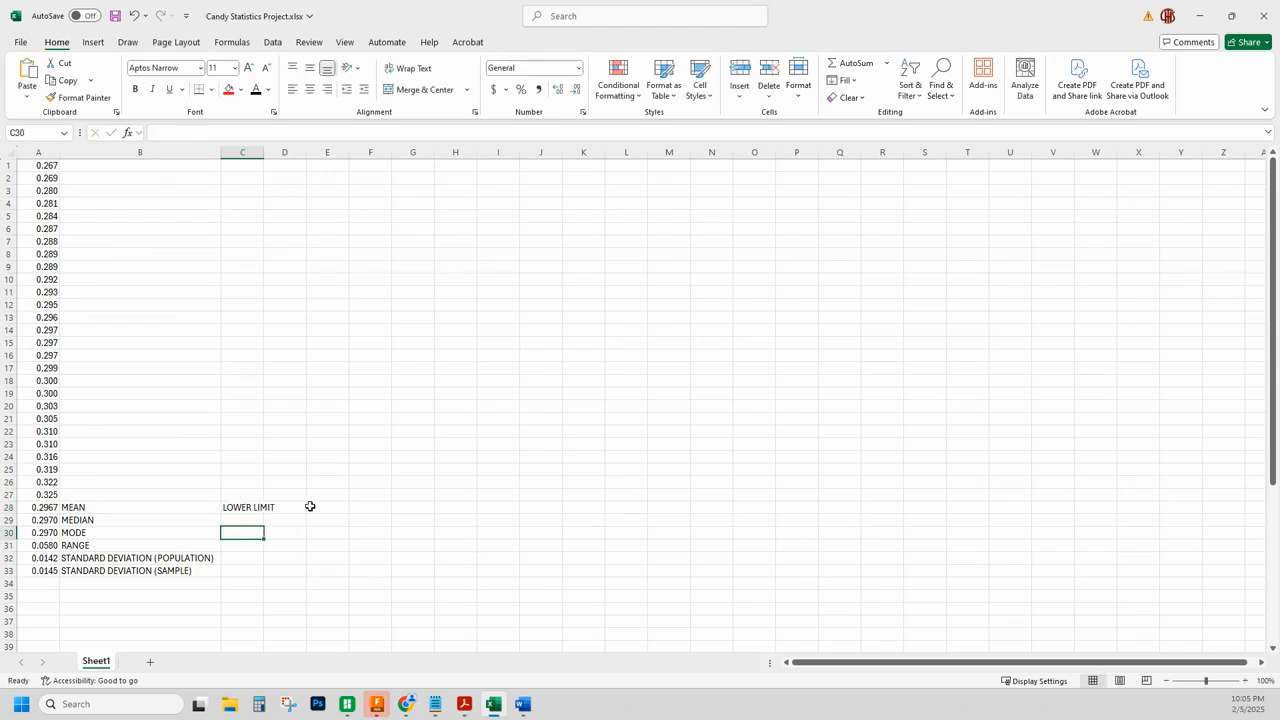
drag(264, 153, 278, 160)
click(291, 507)
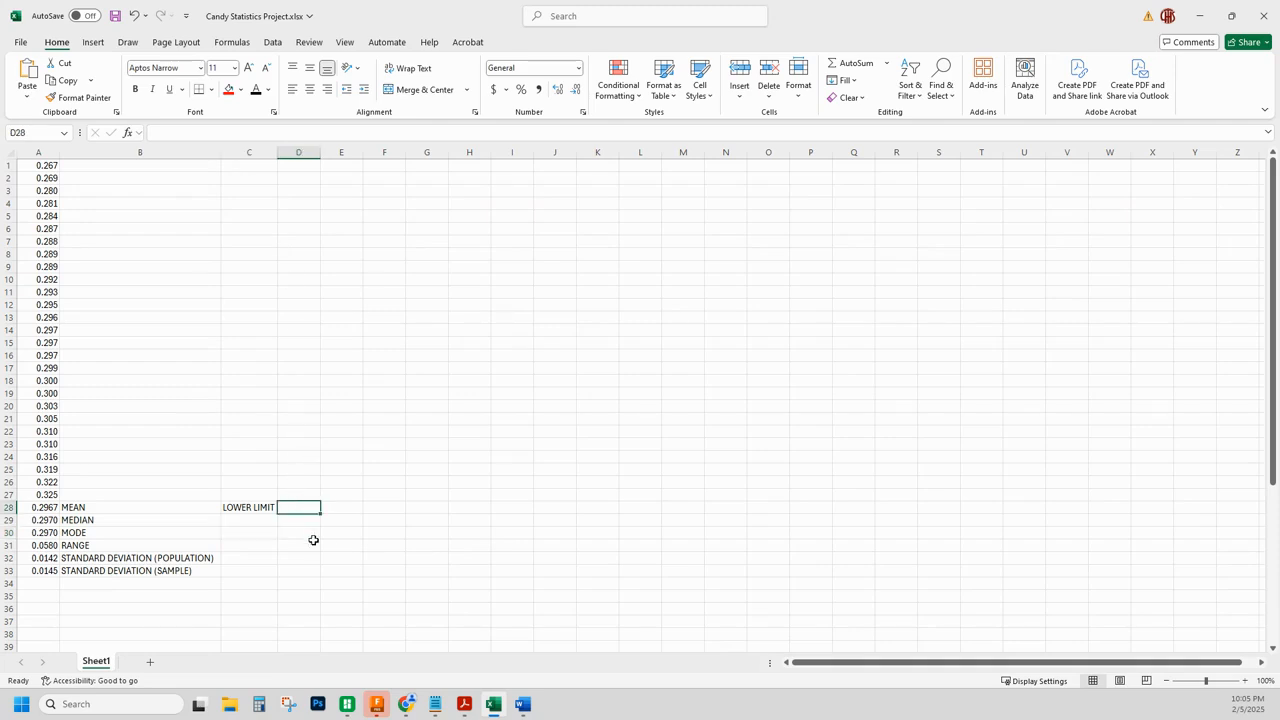
text(UPPER LIMIT)
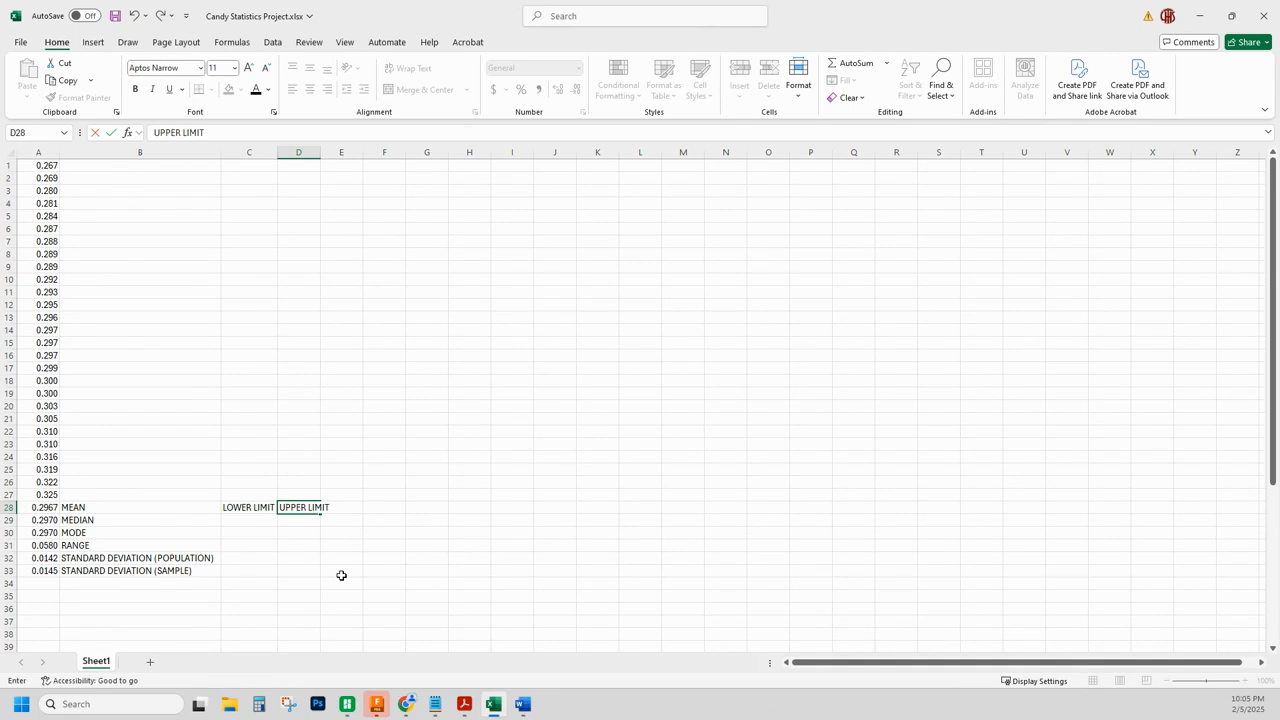
key(Return)
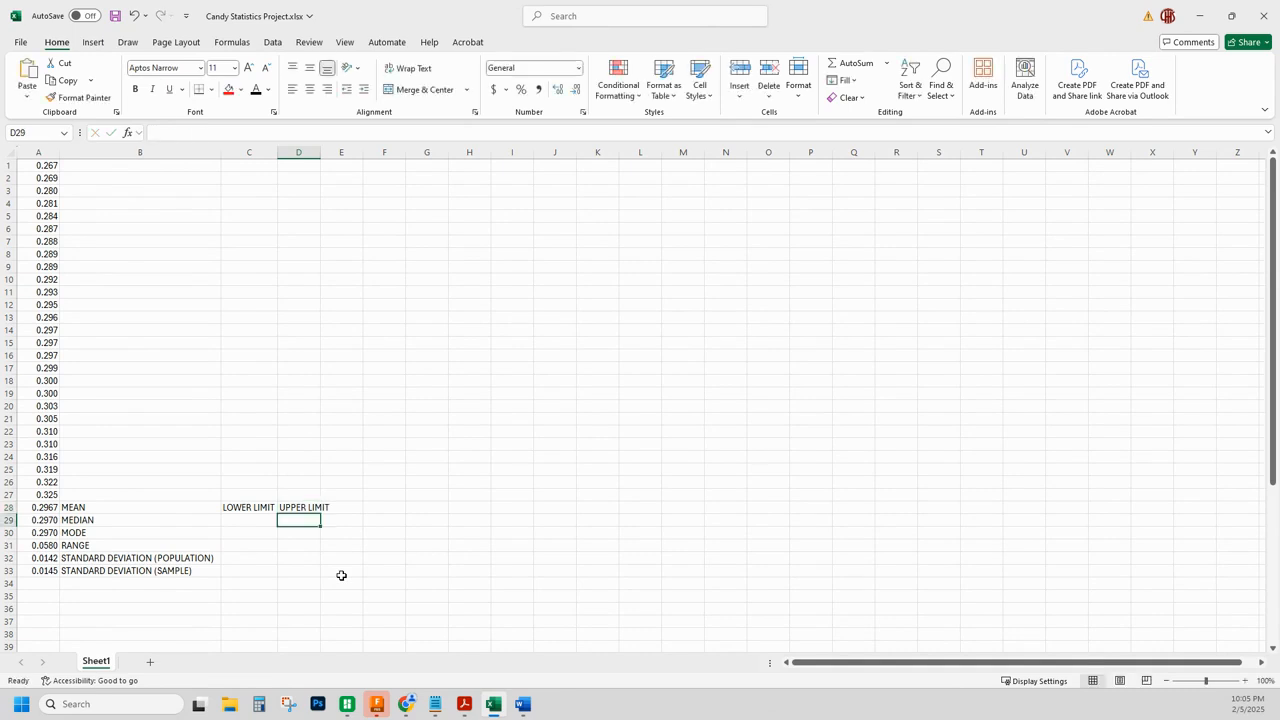
double_click(322, 152)
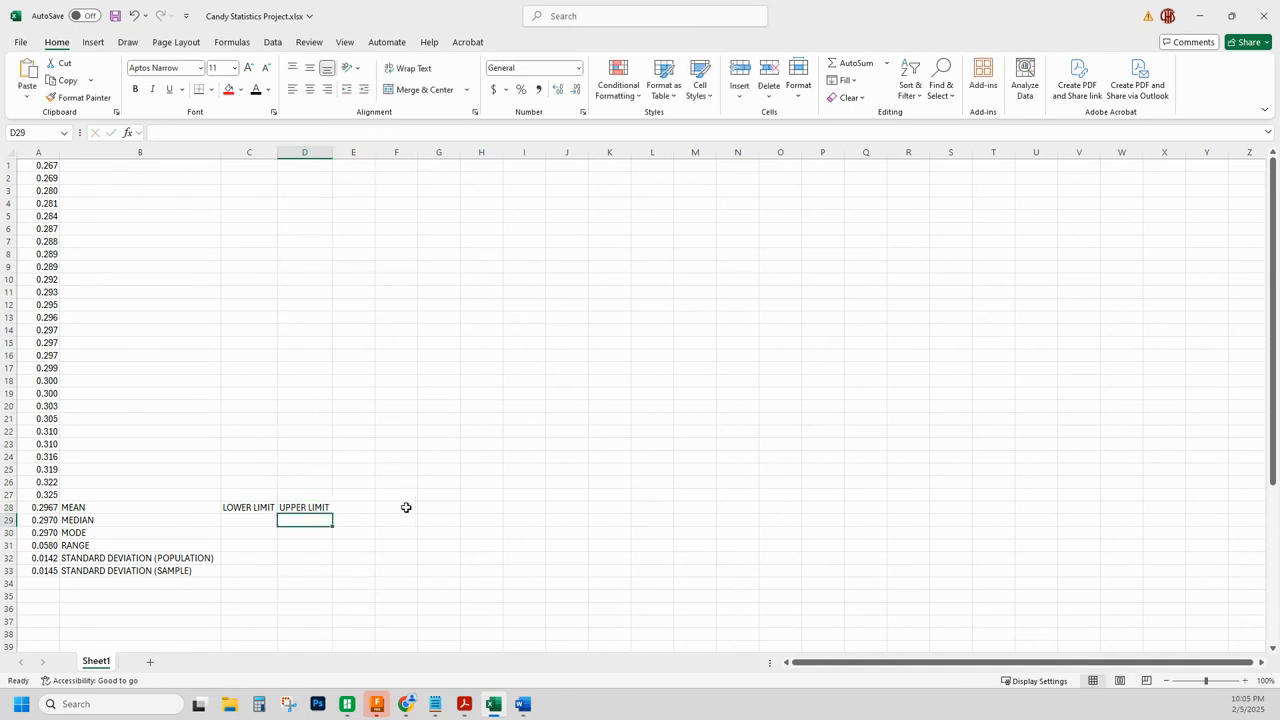
Calculate the lower limit in cell C29 as the mean minus two population standard deviations, using =A28-A32-A32.
click(250, 521)
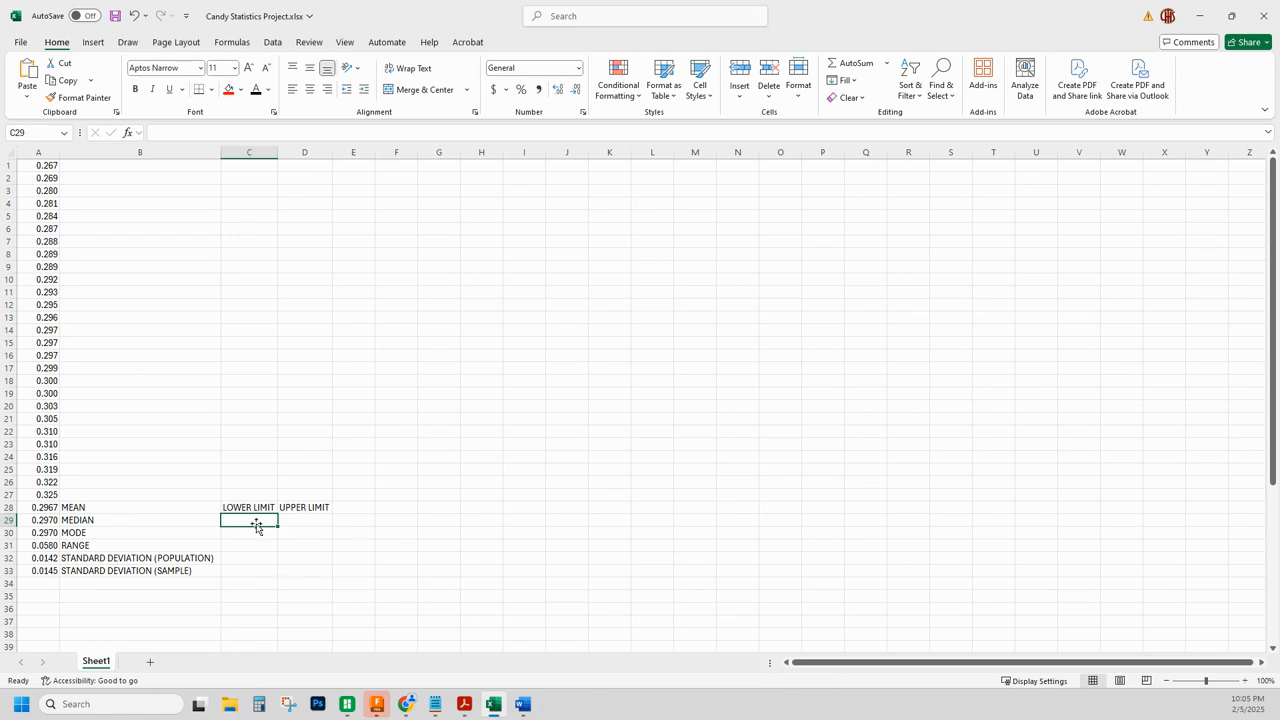
text(=)
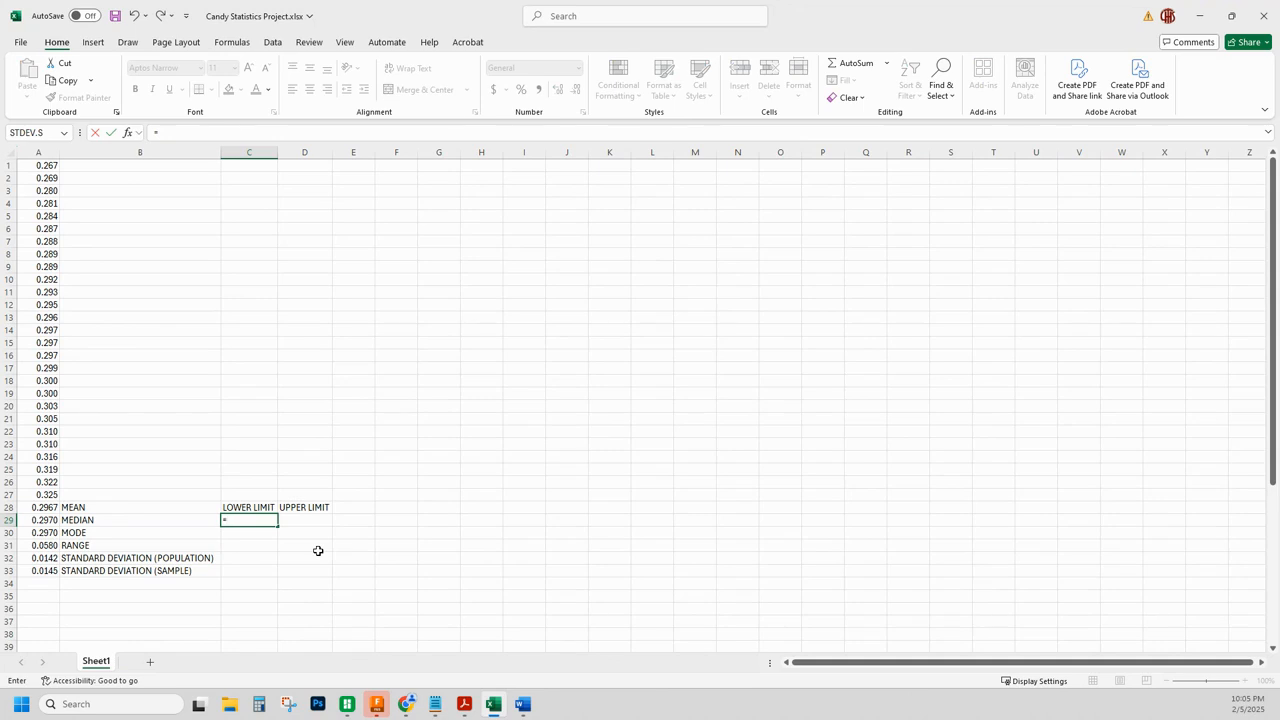
click(33, 509)
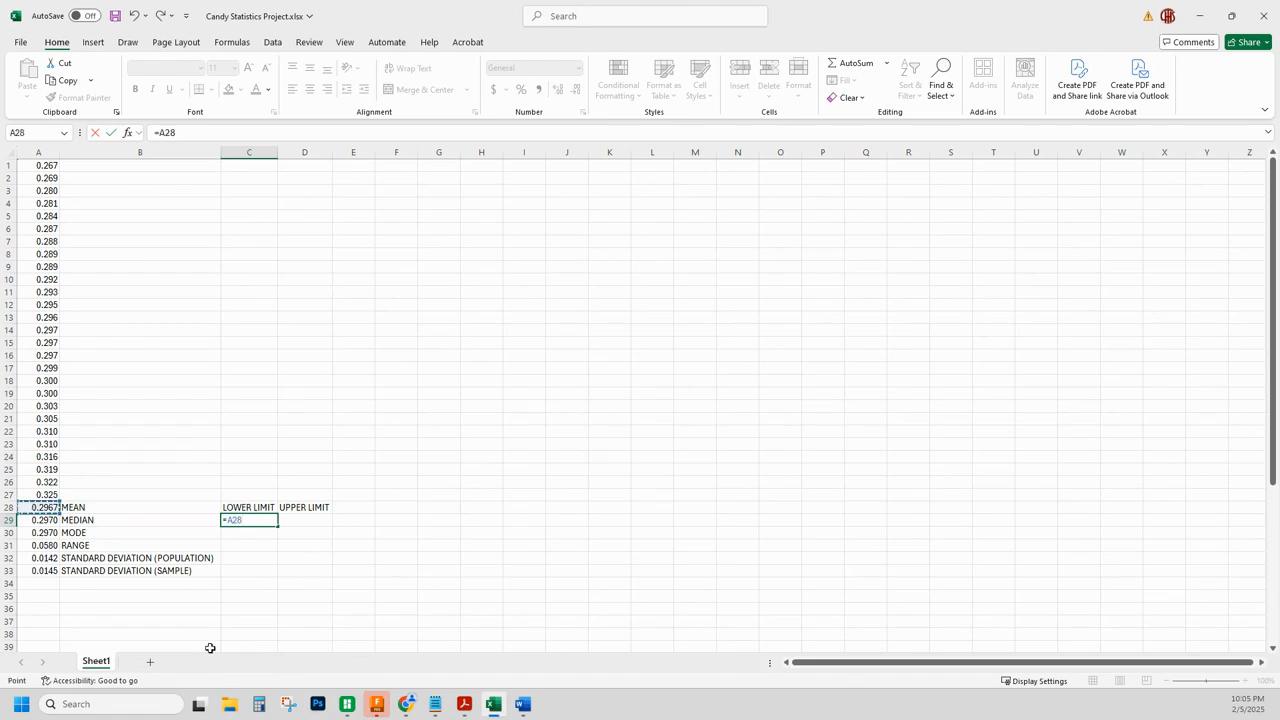
text(-)
click(40, 558)
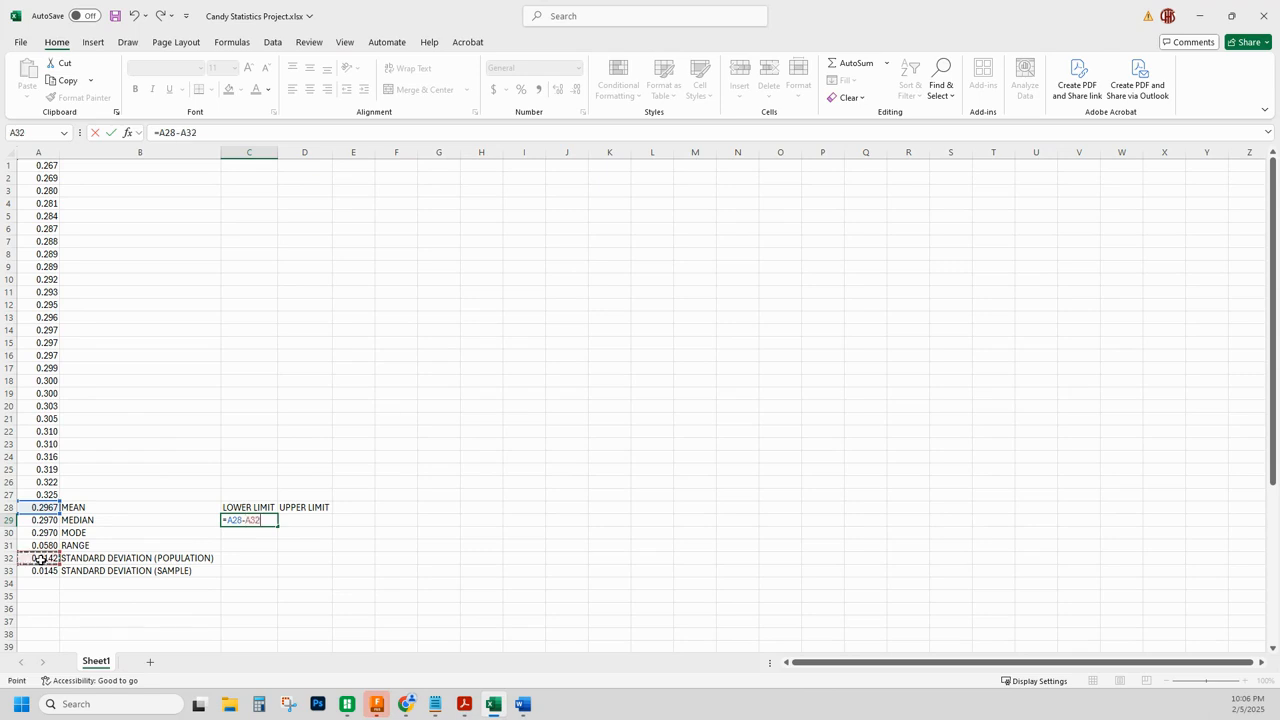
text(-)
click(47, 558)
key(Return)
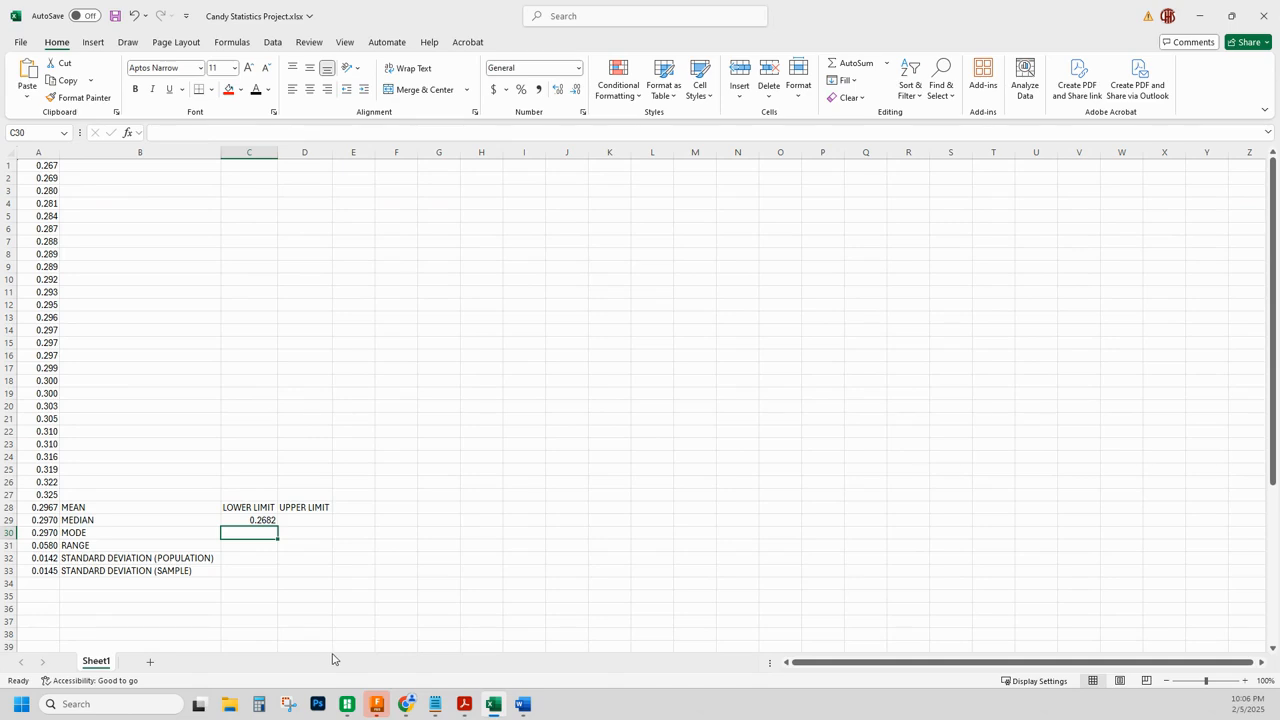
Calculate the upper limit in cell D29 as the mean plus two population standard deviations, using =A28+A32+A32.
click(311, 521)
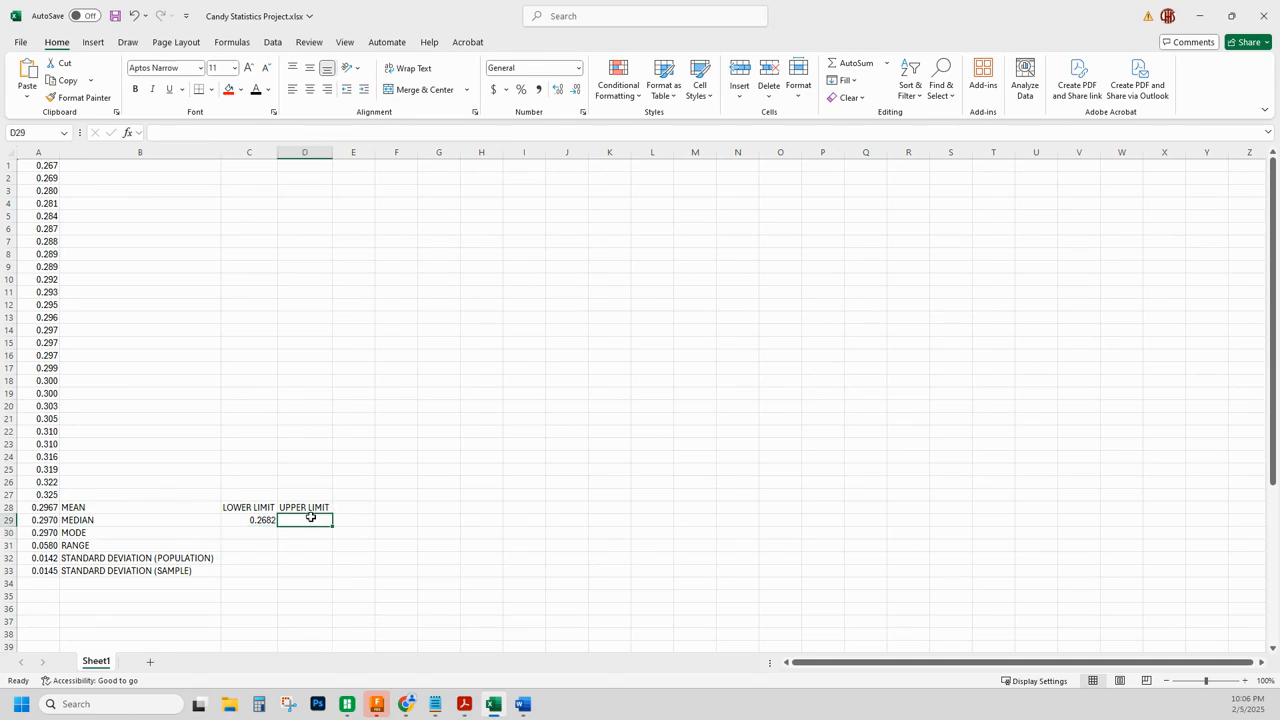
text(=)
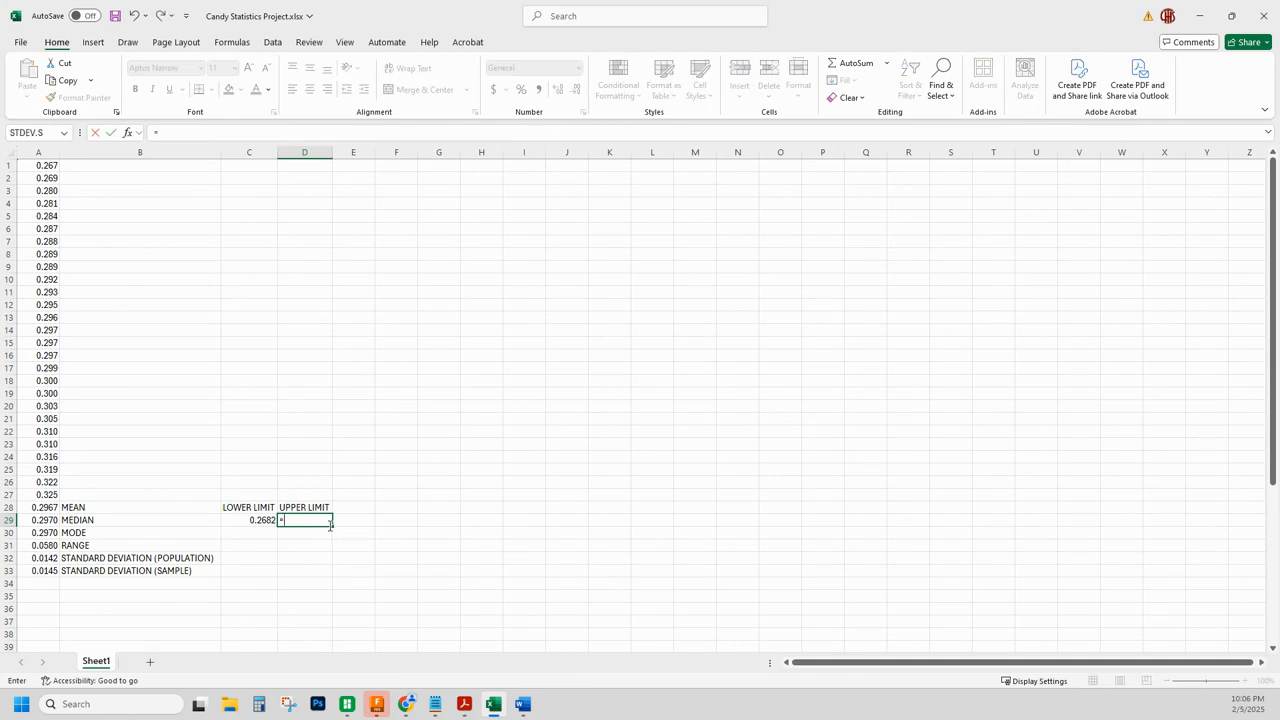
click(38, 508)
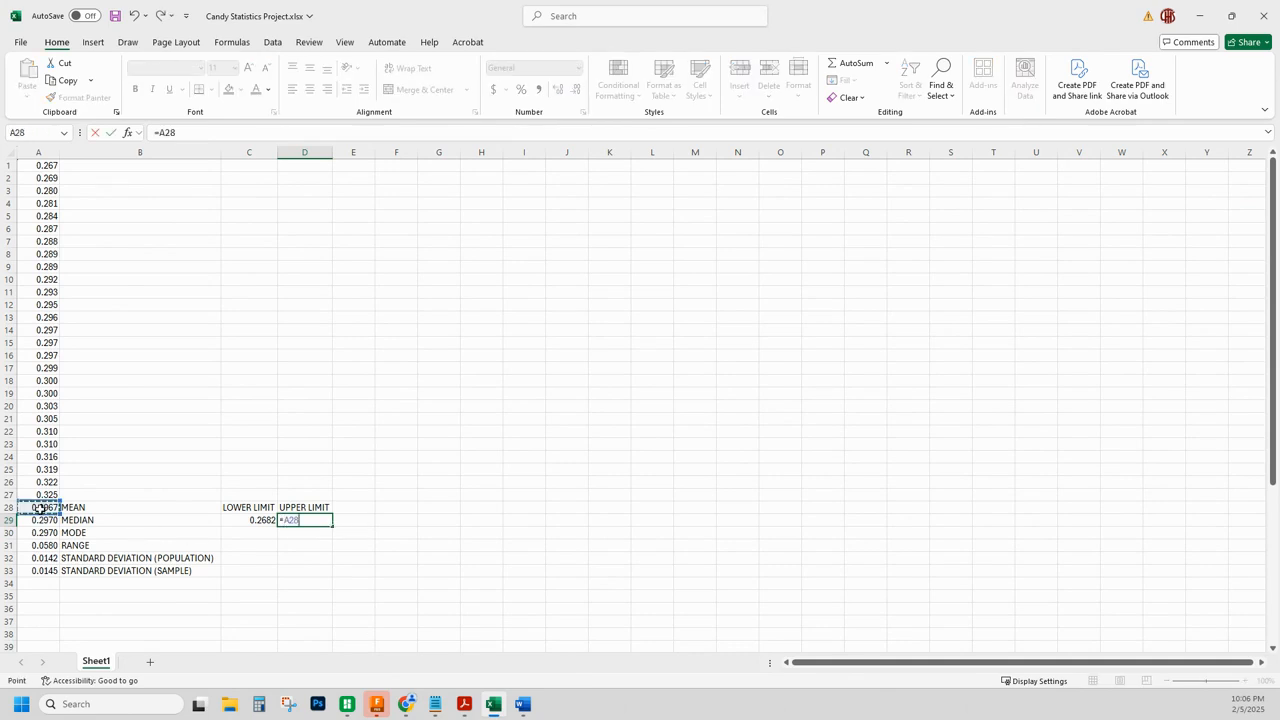
text(+)
click(30, 559)
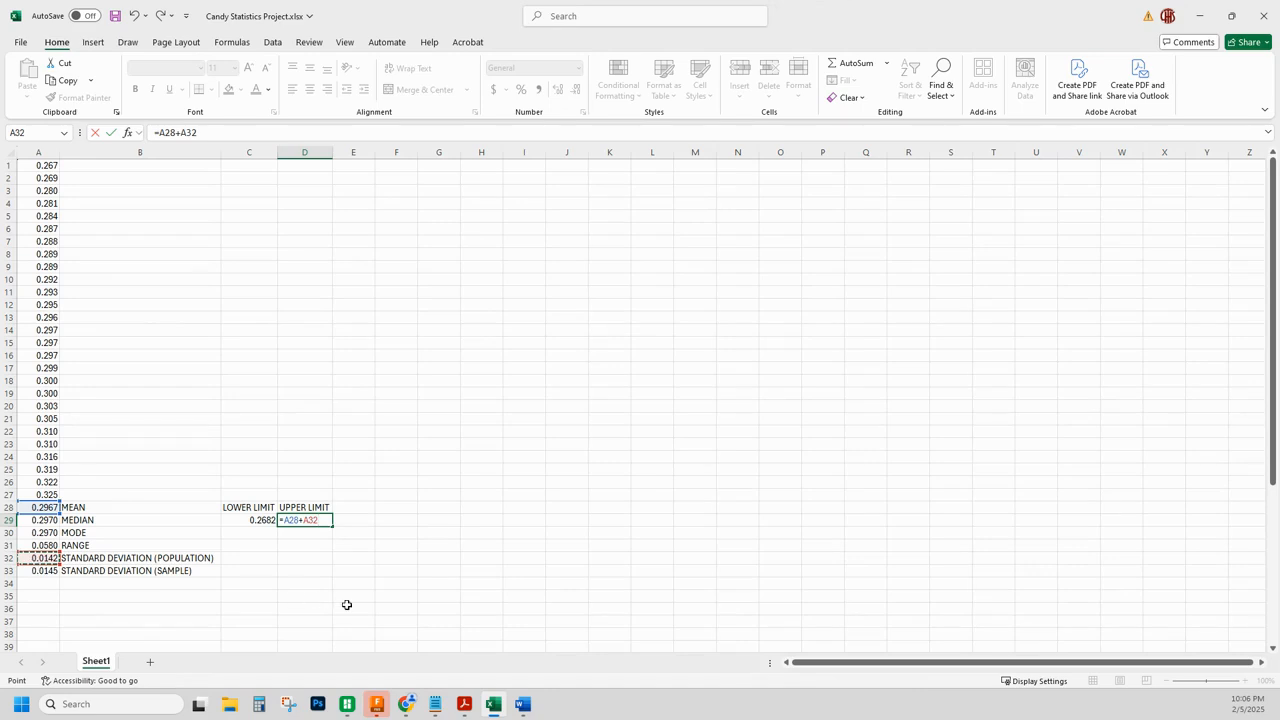
text(+)
click(54, 558)
key(Return)
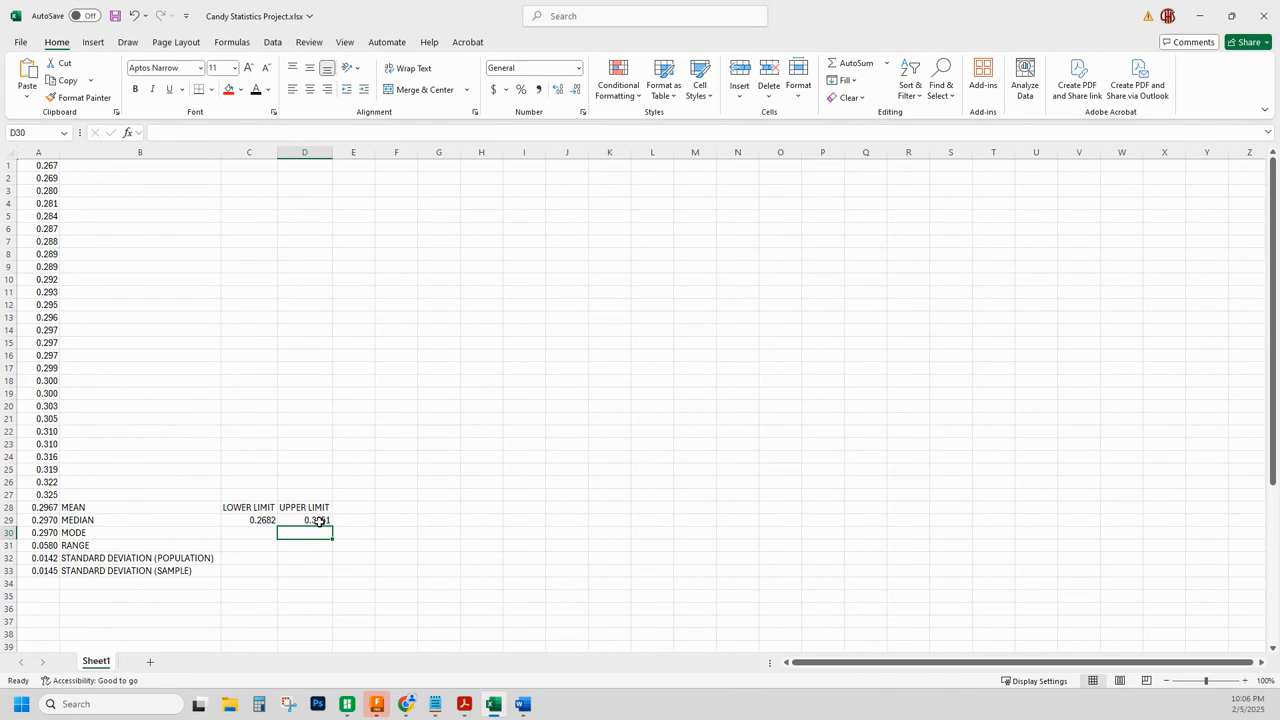
Fill cell A2, the smallest height within the limits, with the standard light green colour.
click(47, 165)
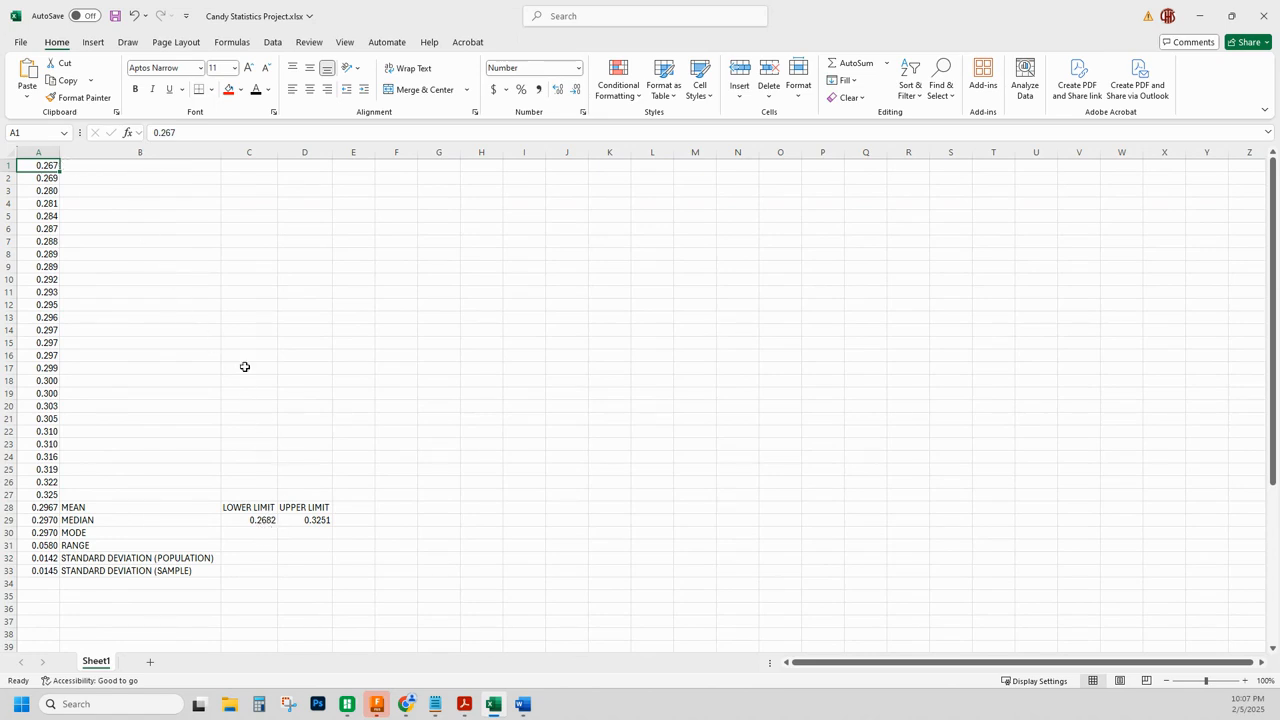
click(45, 180)
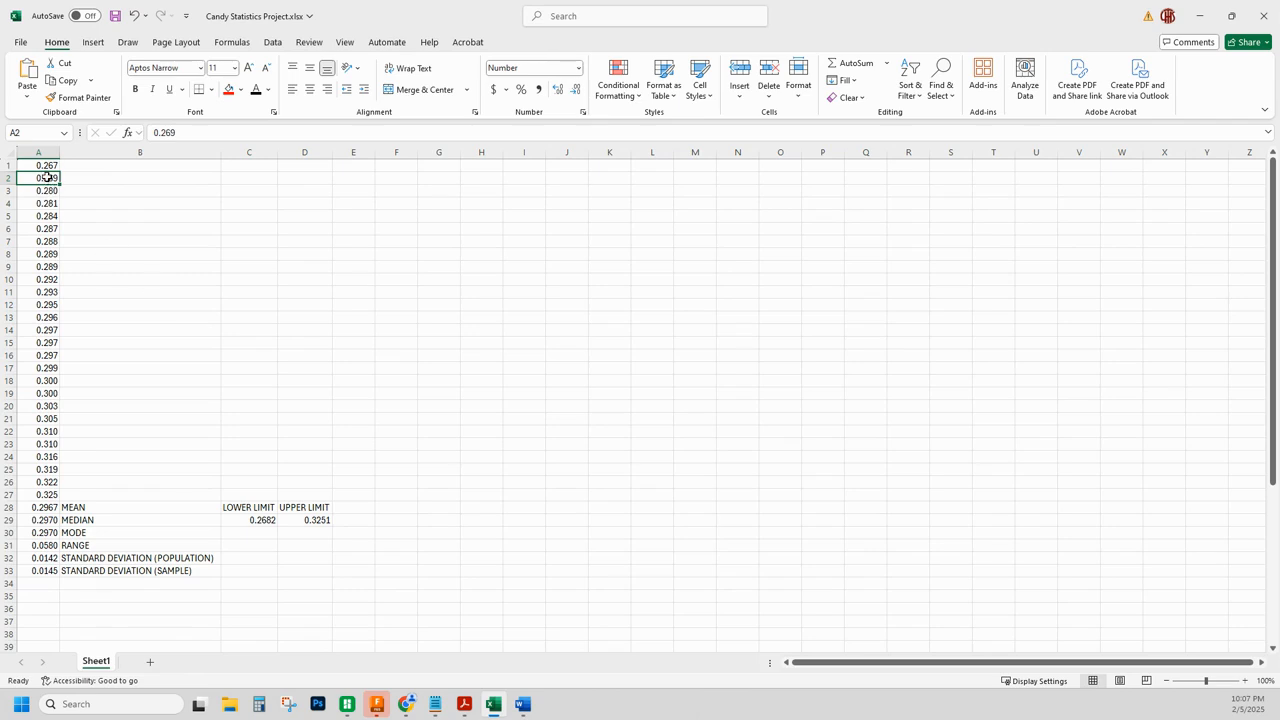
click(241, 89)
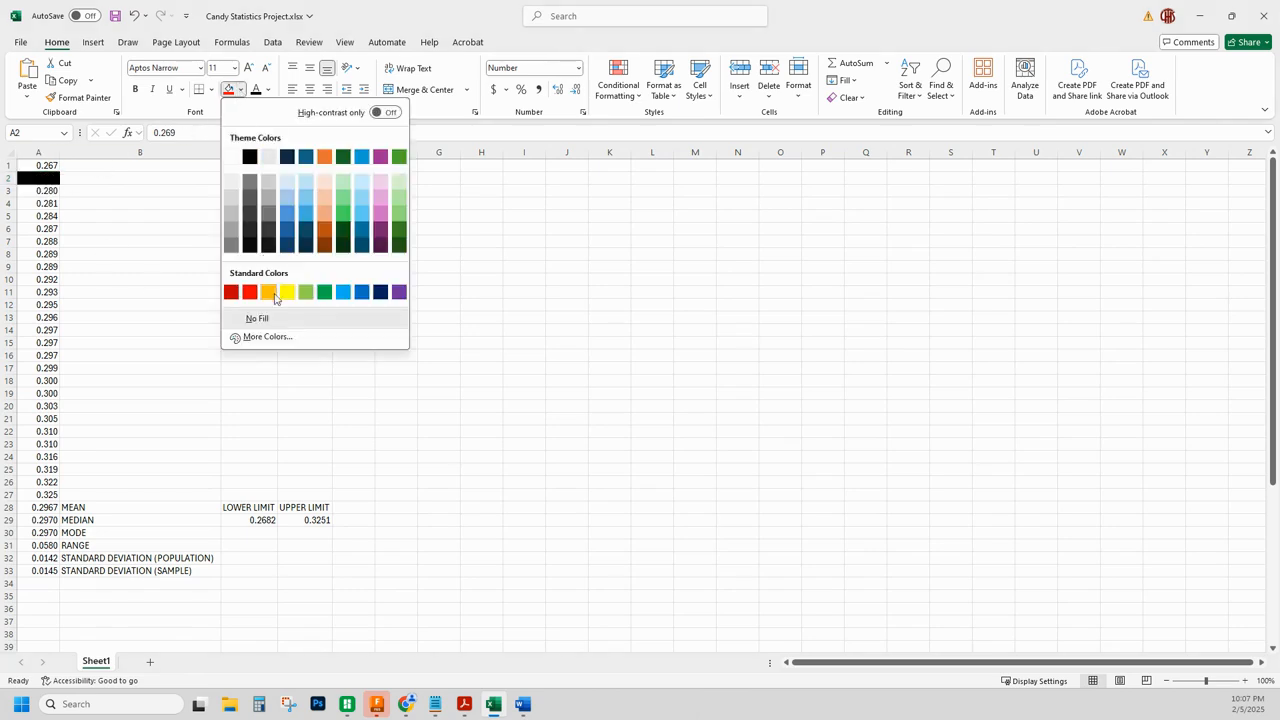
click(305, 291)
click(312, 376)
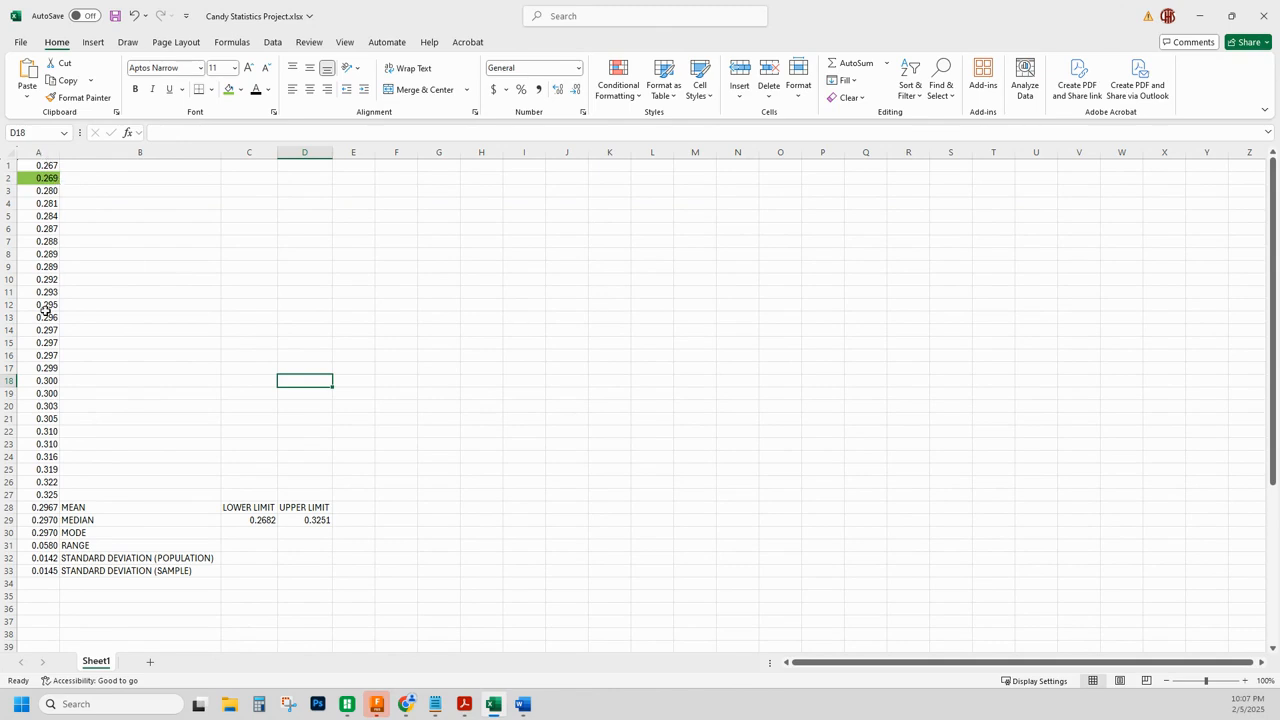
Apply the same light green fill to cell A27 and the range A3:A26, marking the remaining heights within the limits.
click(48, 495)
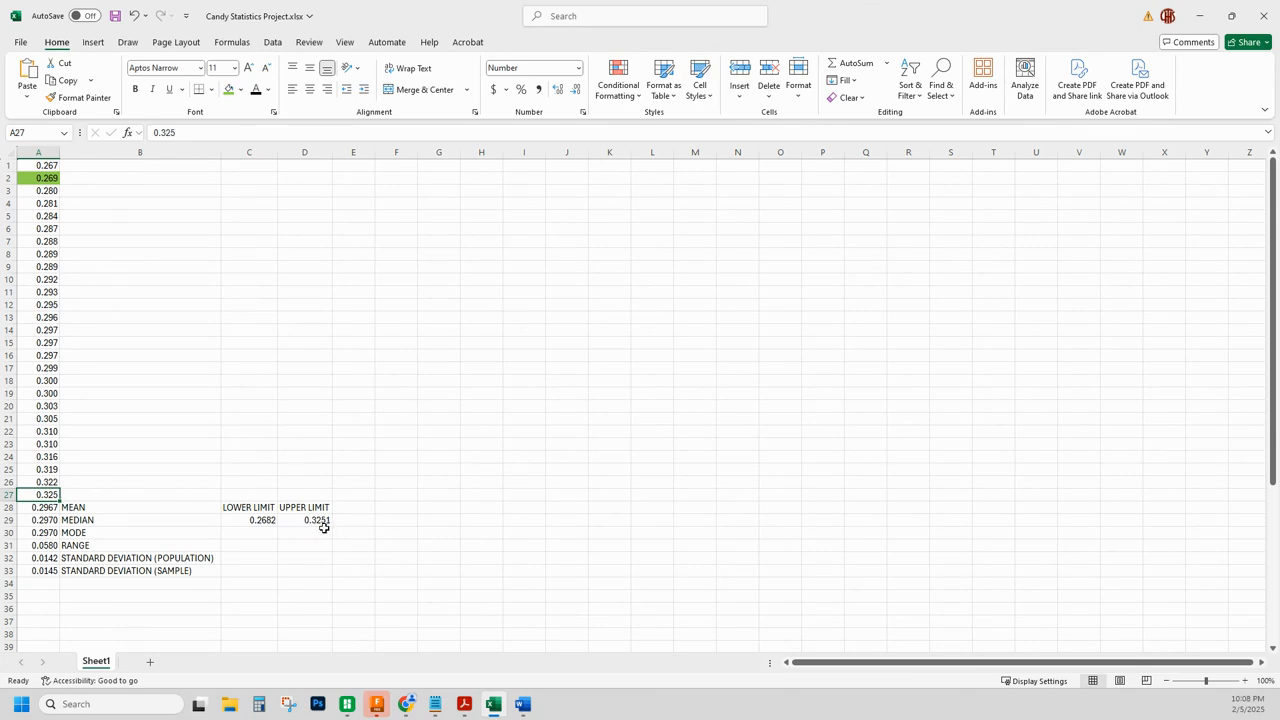
click(229, 90)
drag(48, 190, 48, 482)
click(229, 90)
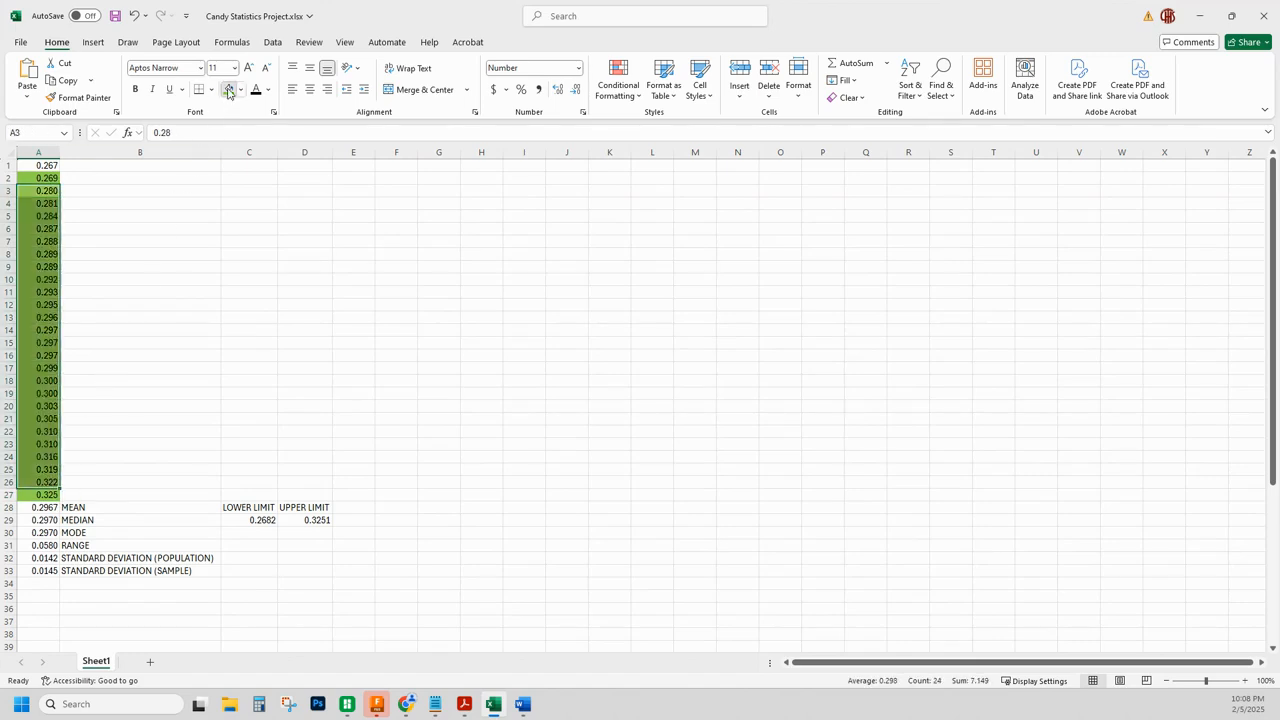
click(214, 291)
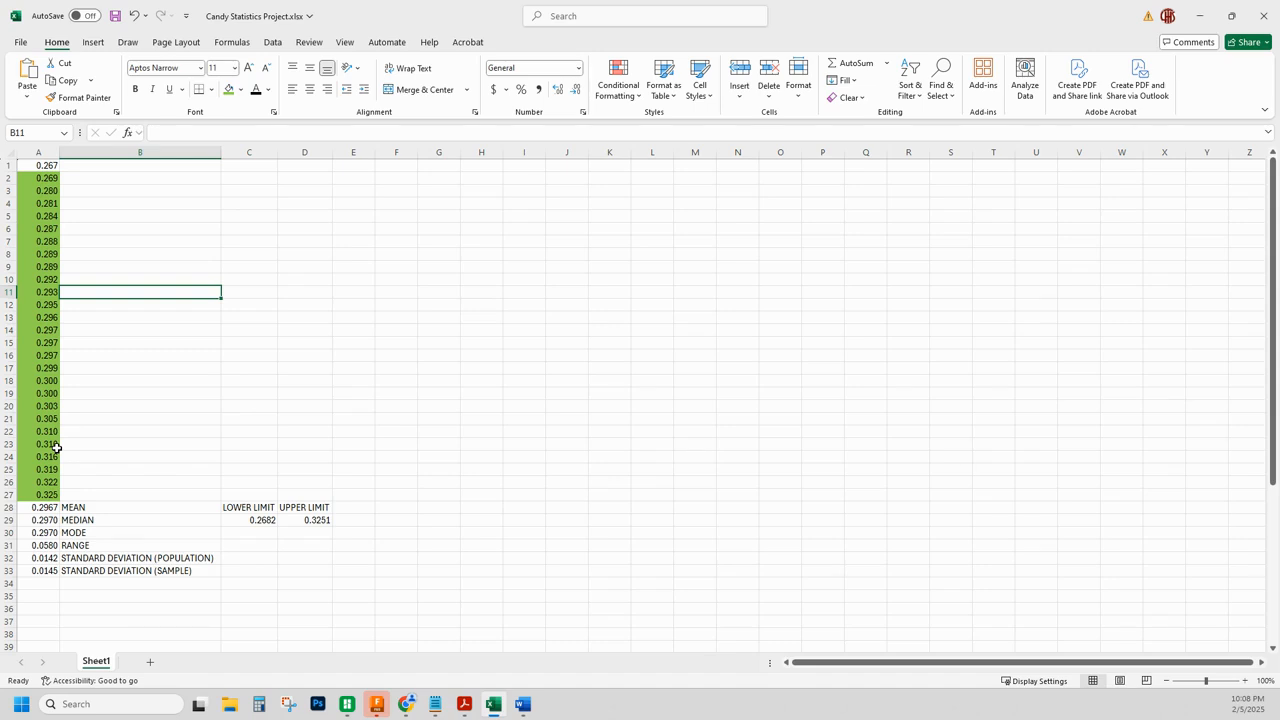
Fill cell A1, the height below the lower limit, with standard red.
click(48, 166)
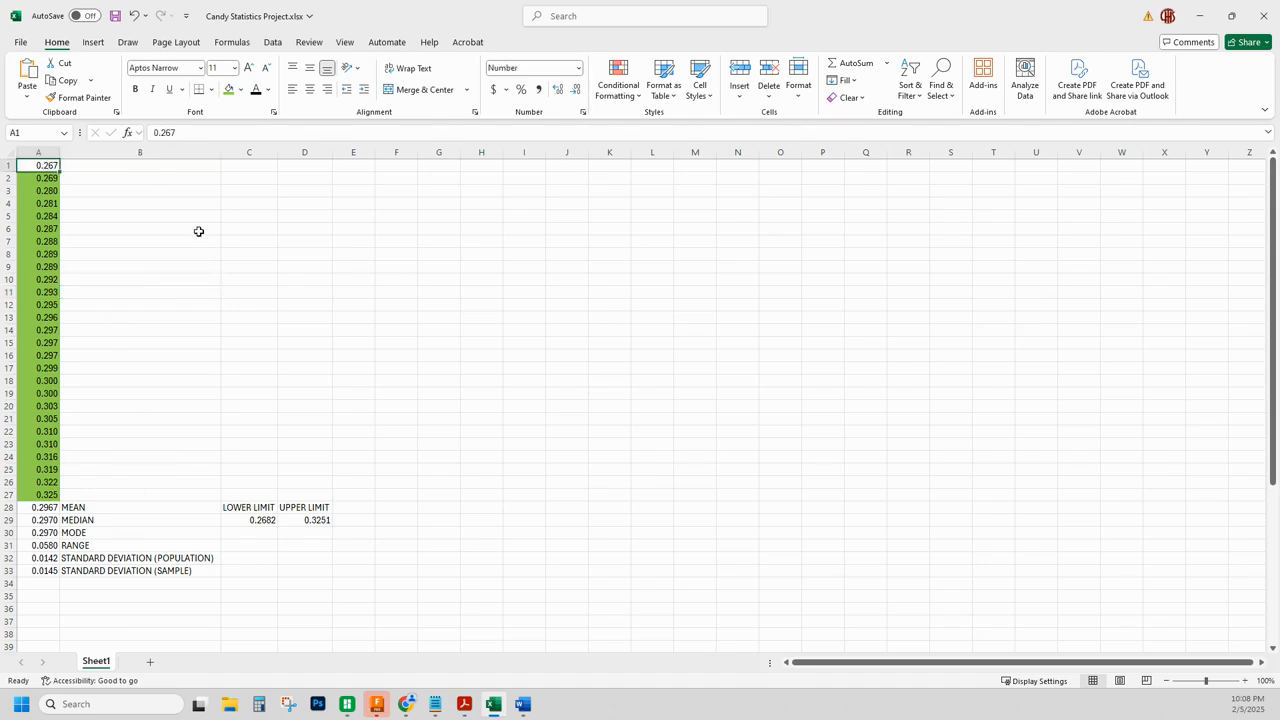
click(240, 90)
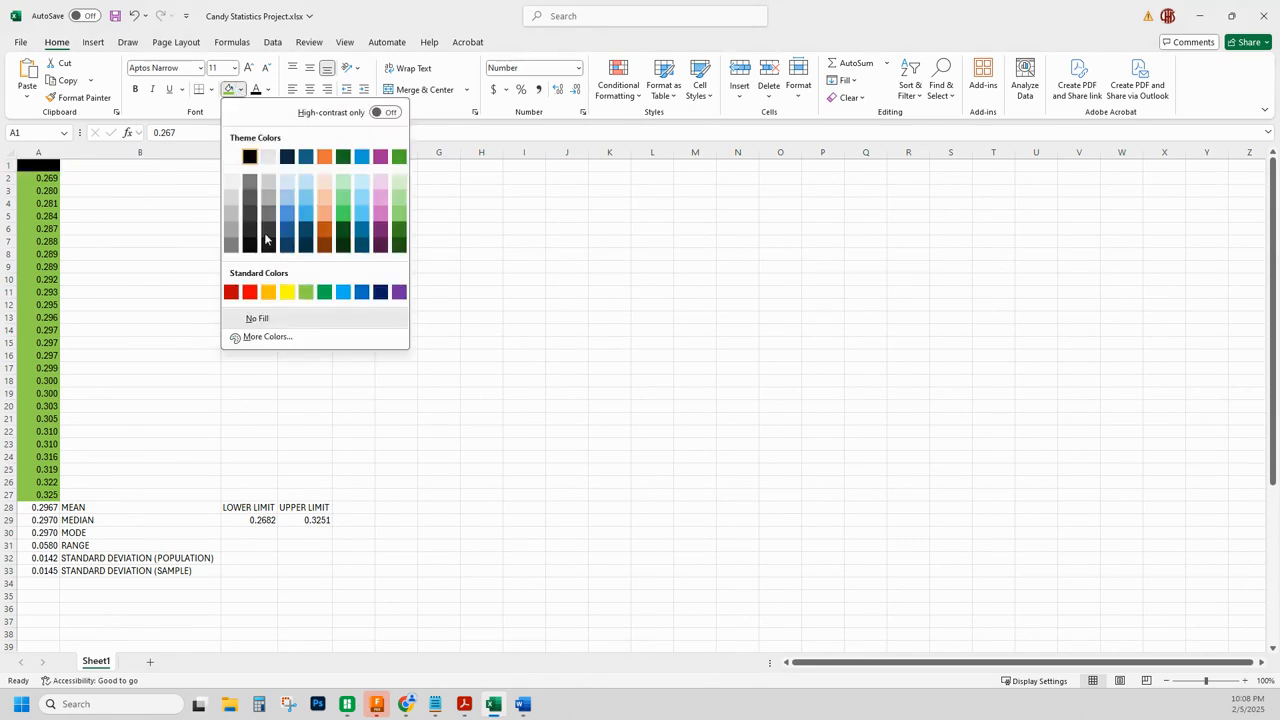
click(249, 291)
click(256, 407)
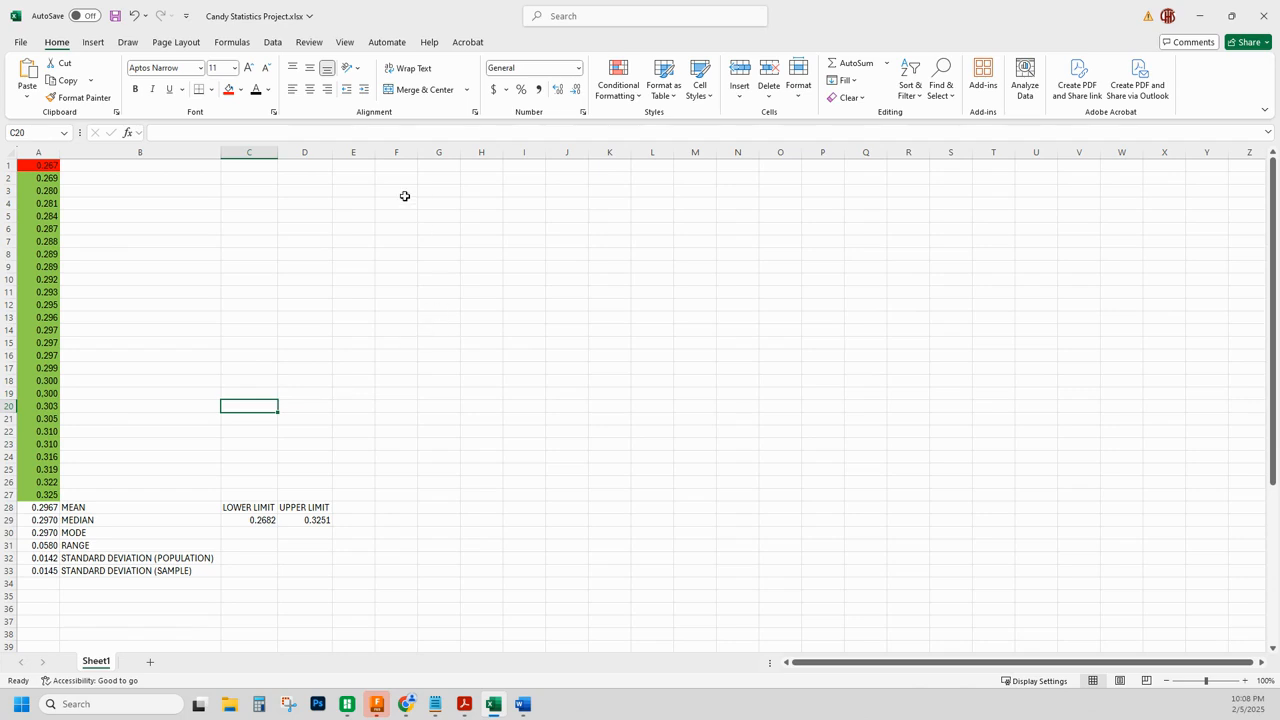
Enter the column headings INPUT in cell E1 and BIN in cell F1.
click(356, 166)
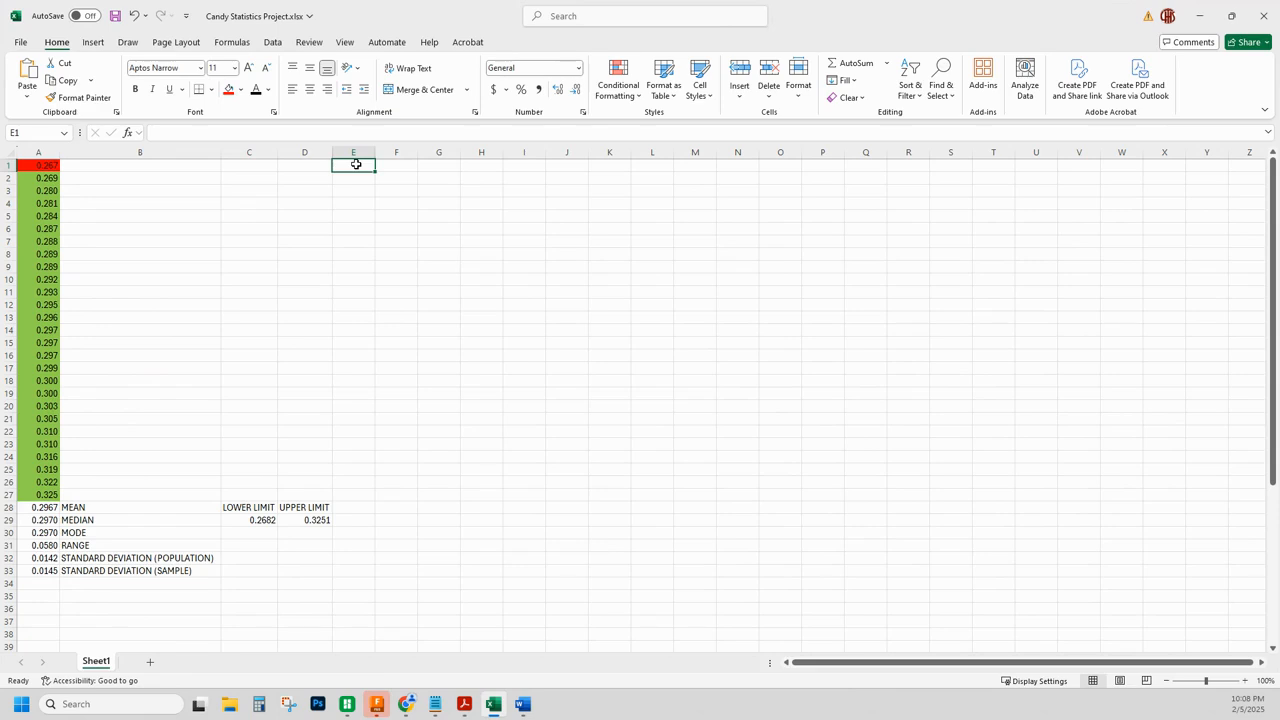
text(i)
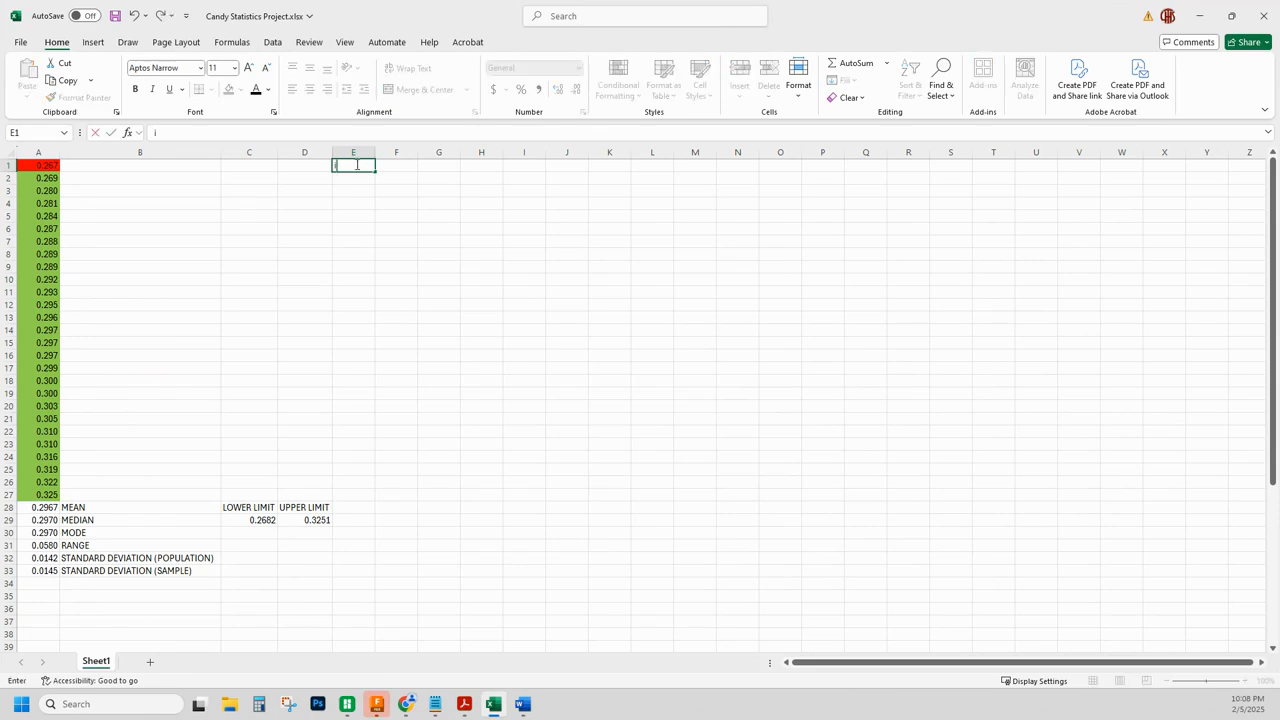
text(NPUT)
click(400, 167)
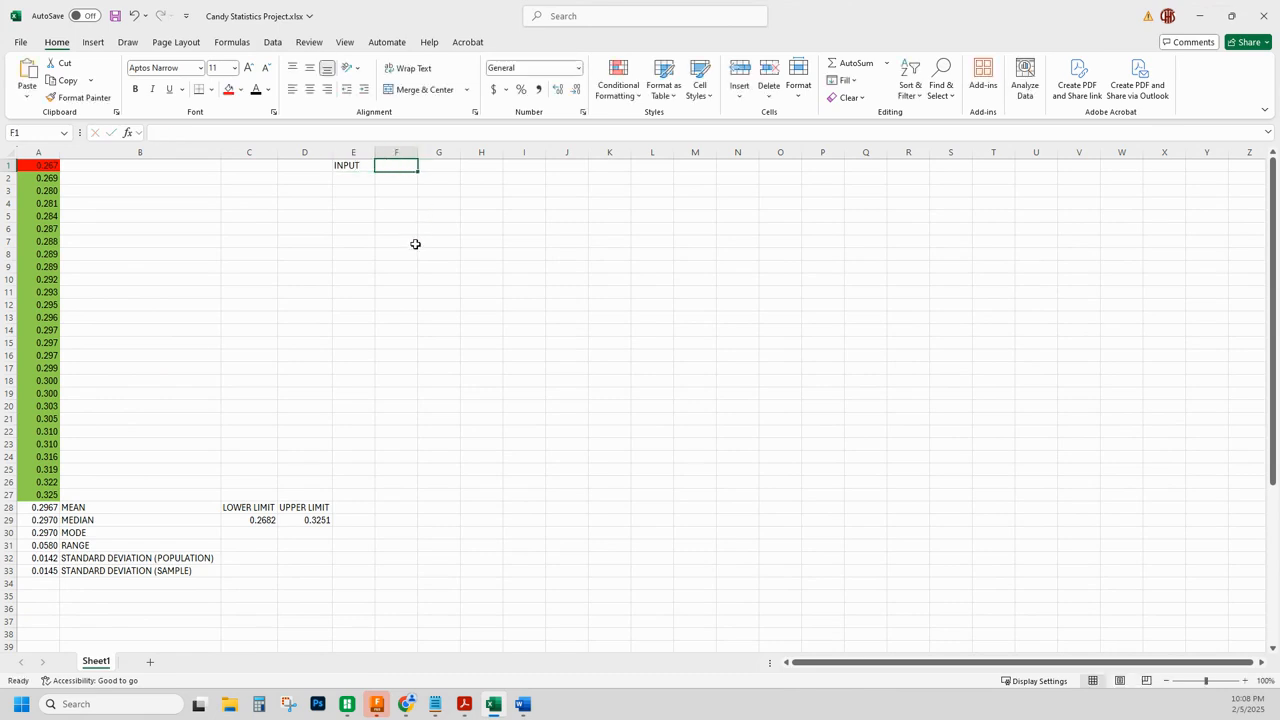
text(BIN)
key(Return)
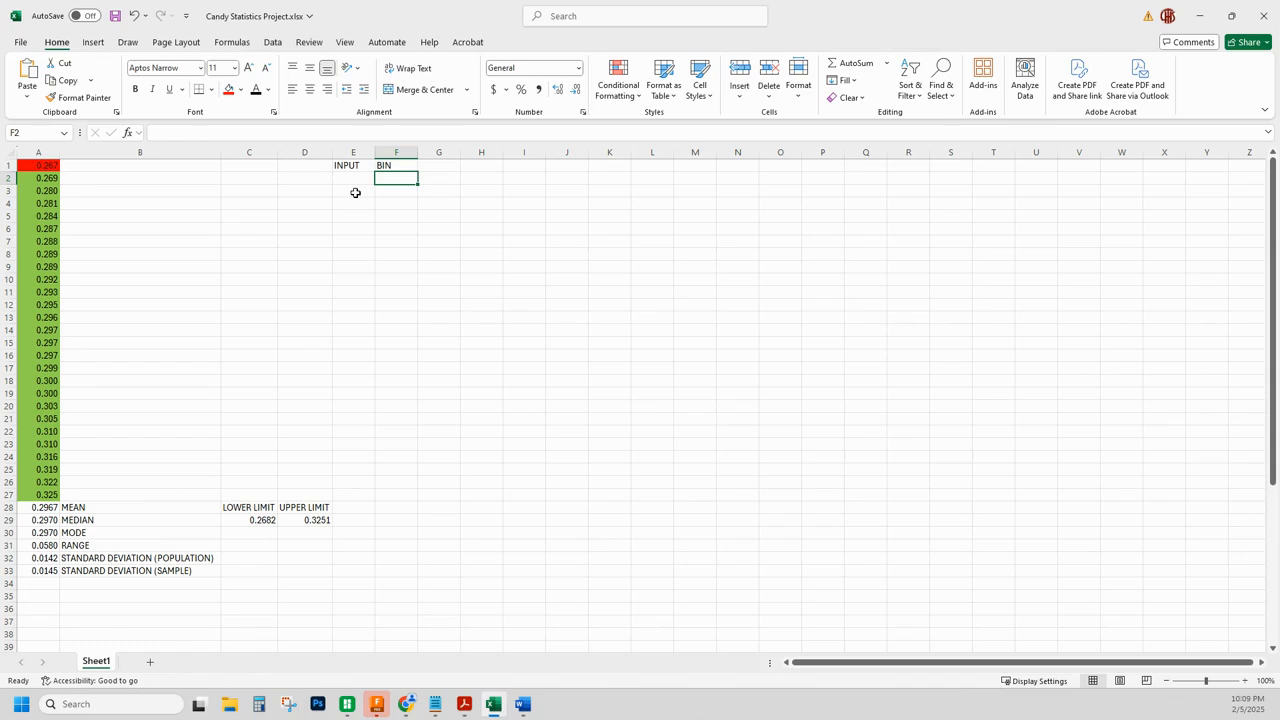
Copy the heights in A1:A27 and paste them as values only under the INPUT heading, starting at cell E2.
drag(45, 165, 52, 497)
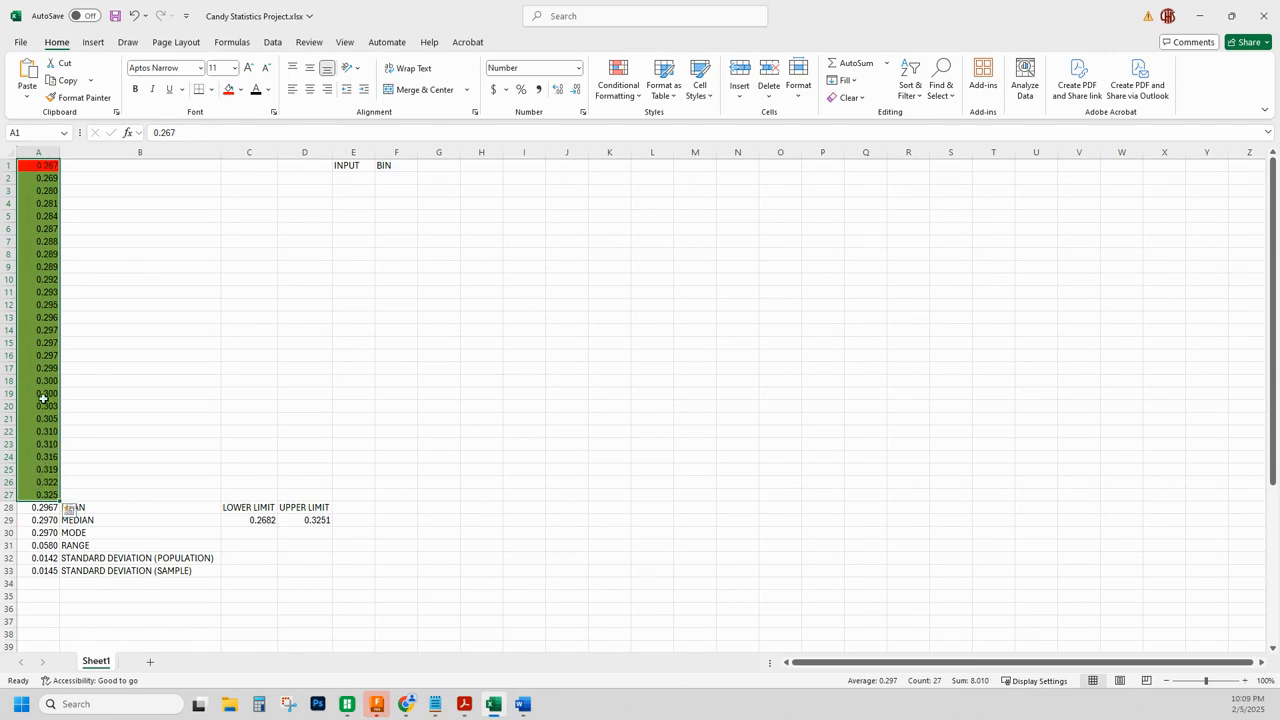
right_click(44, 350)
click(83, 300)
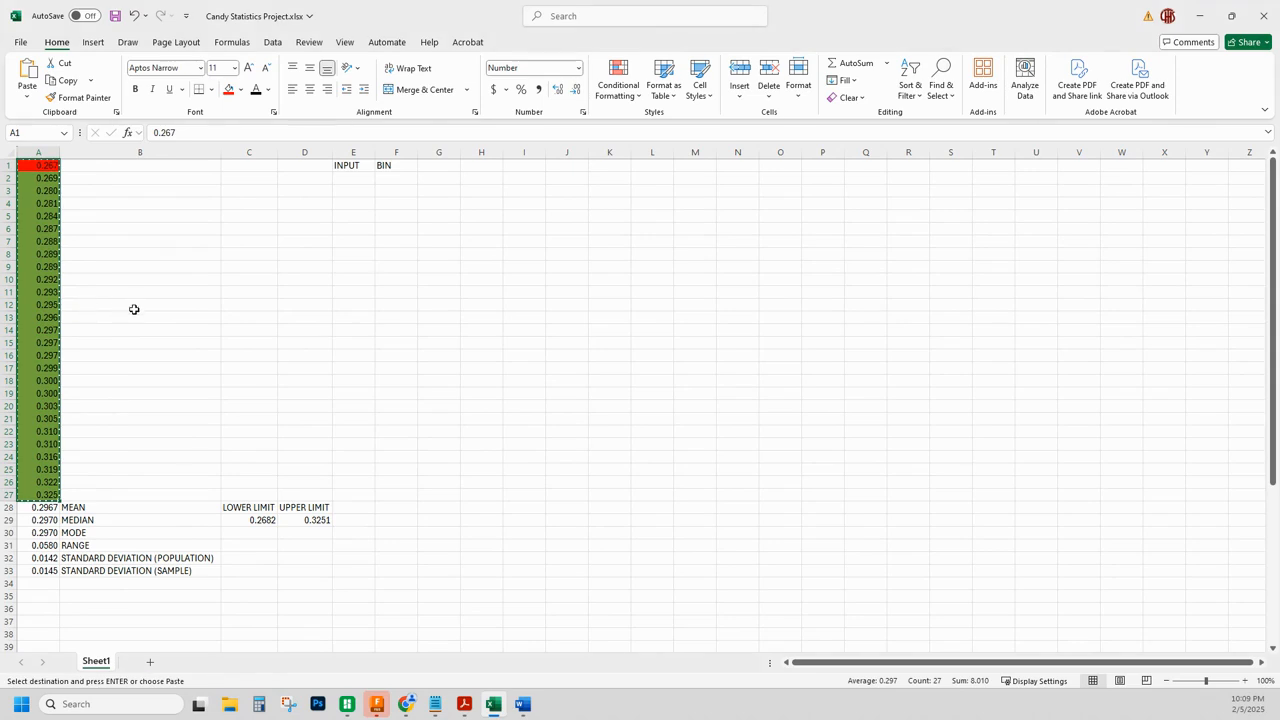
click(345, 178)
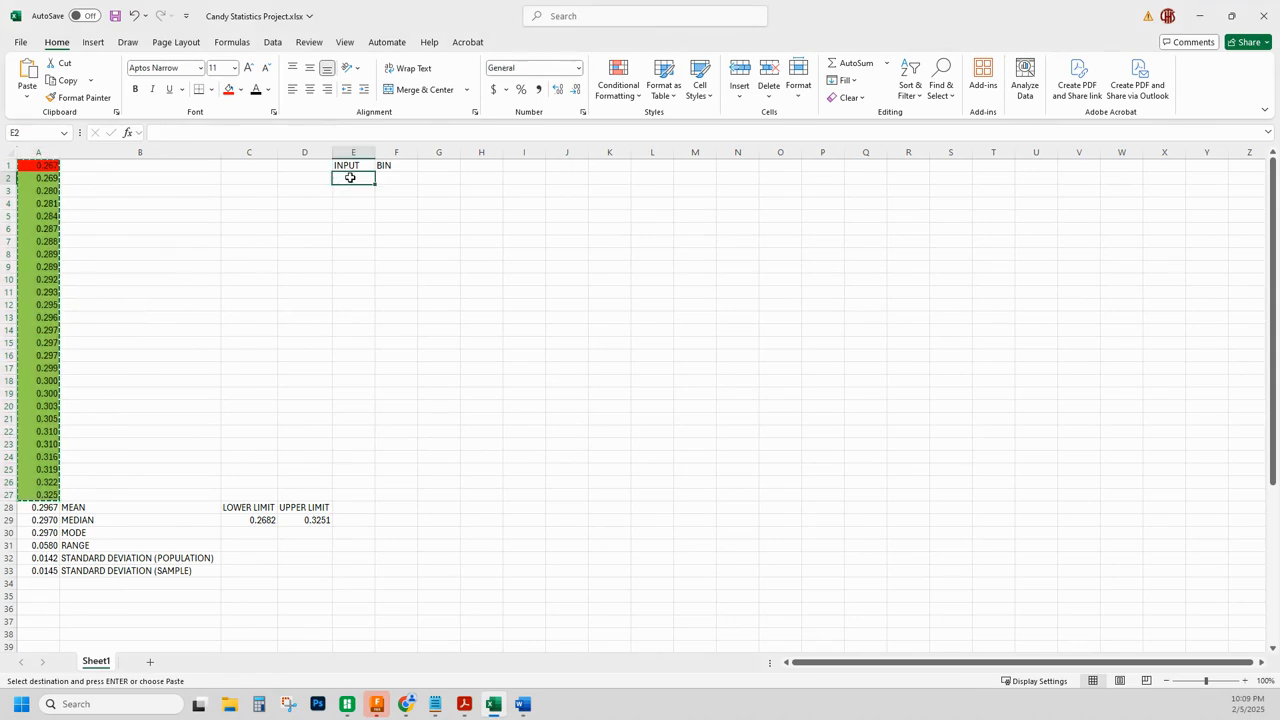
right_click(350, 177)
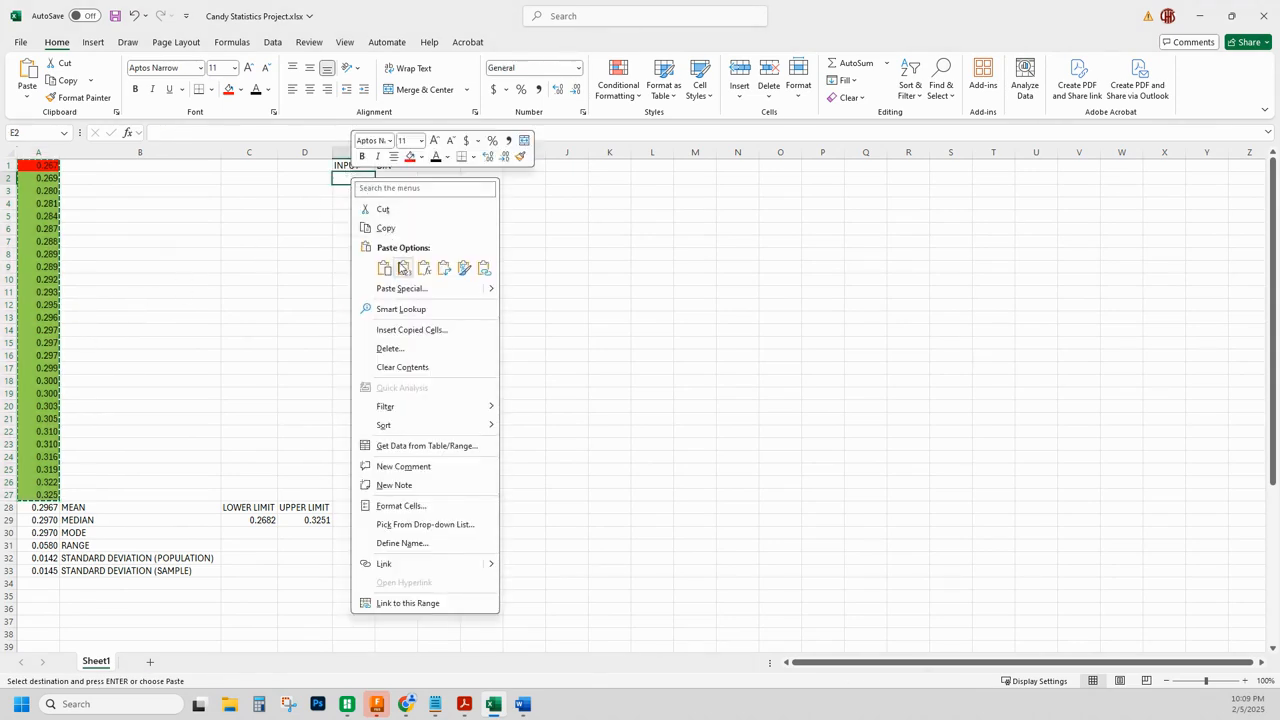
click(403, 268)
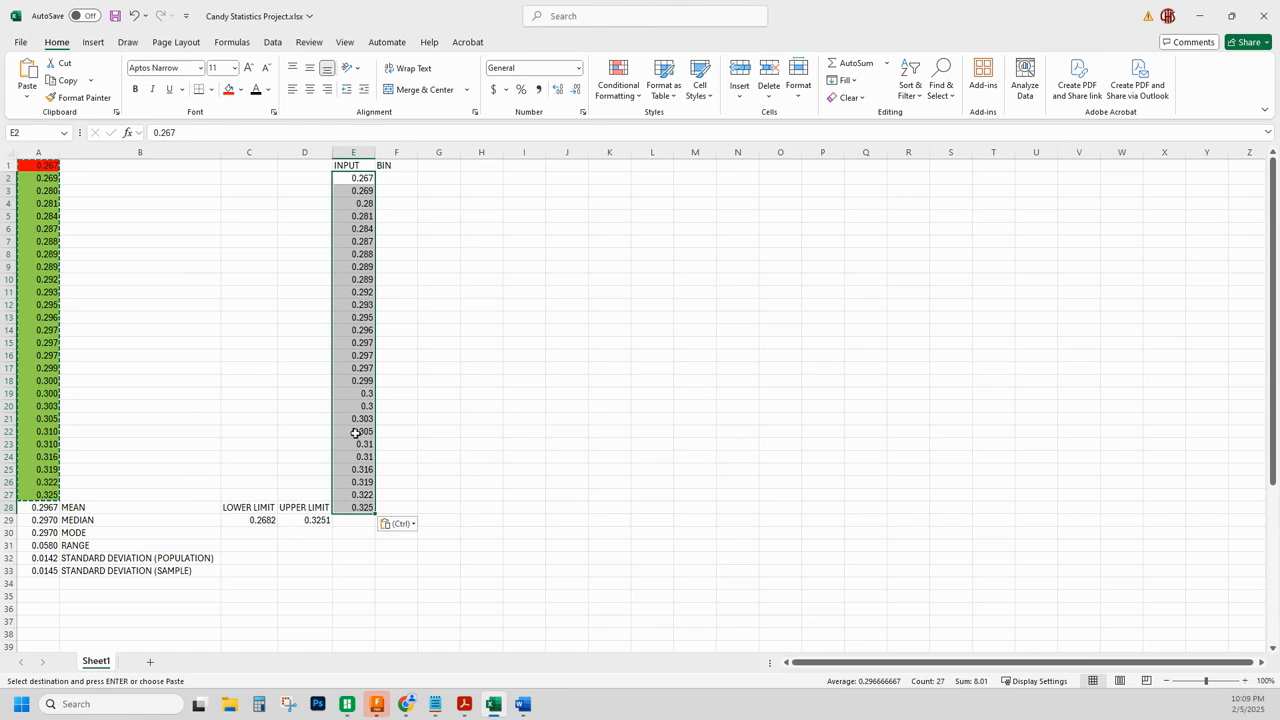
Format the INPUT values in E2:E28 as numbers with three decimal places.
drag(397, 343, 397, 331)
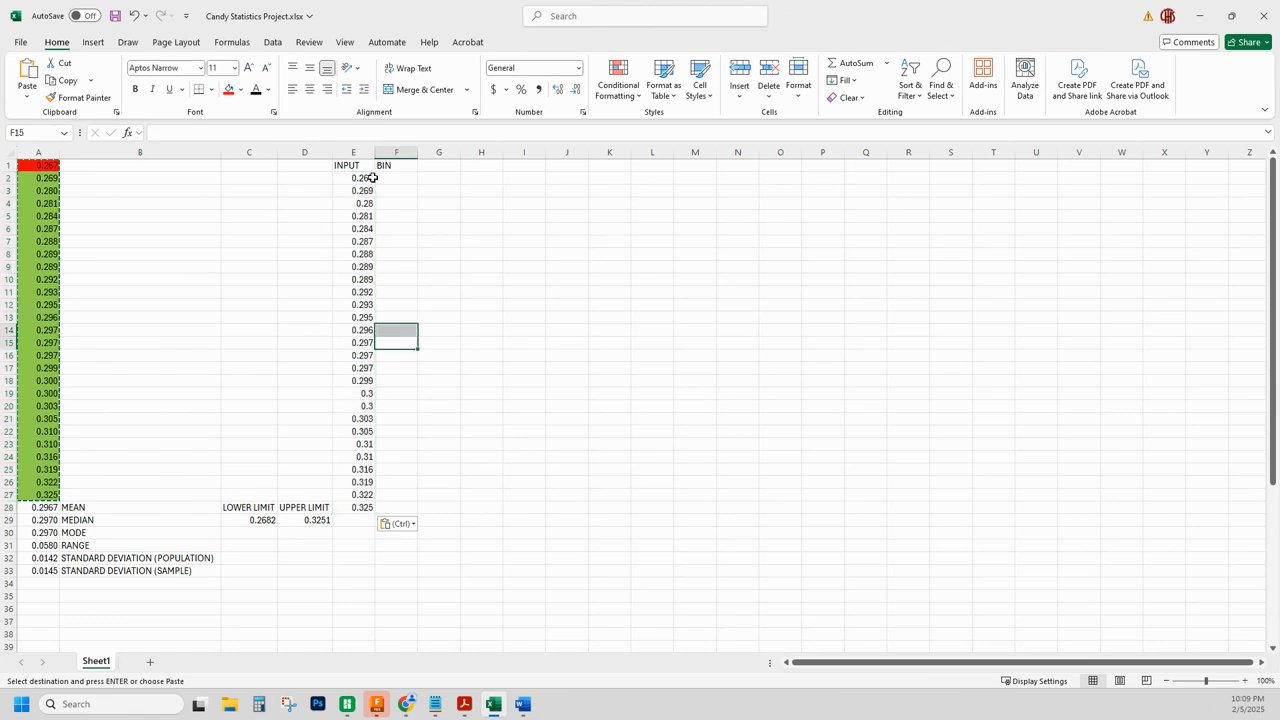
drag(363, 178, 366, 508)
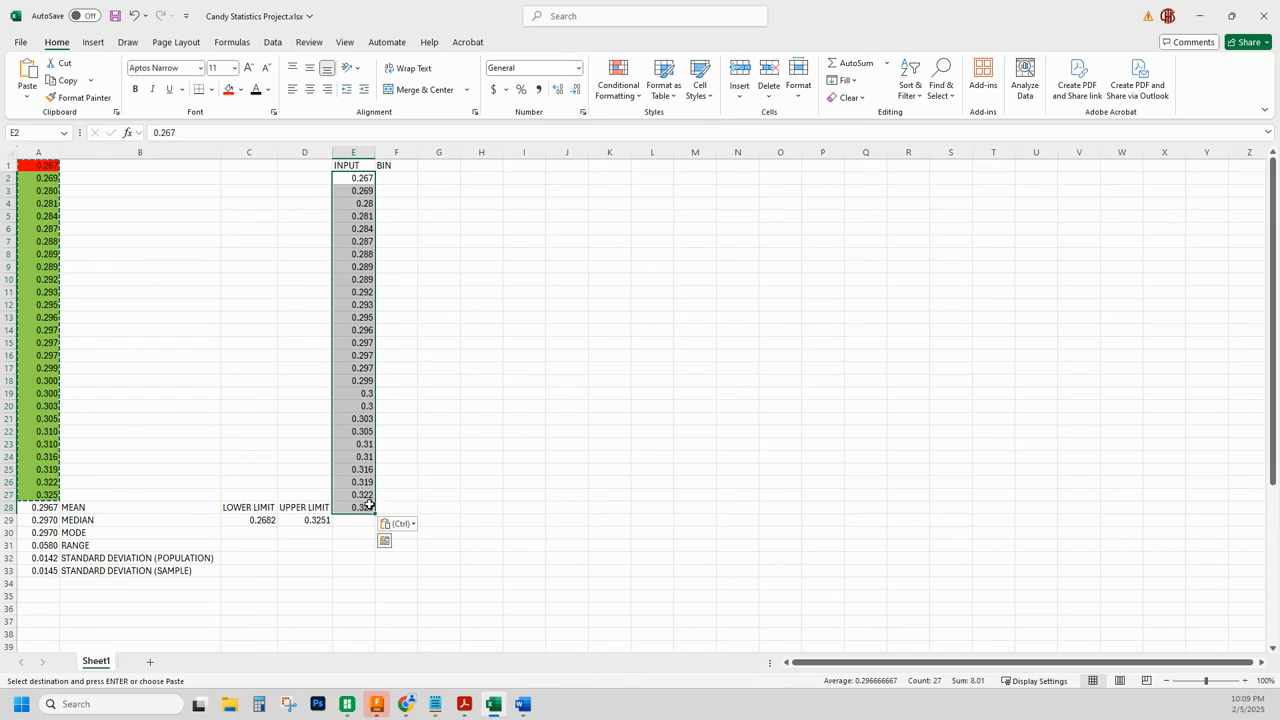
drag(353, 343, 351, 343)
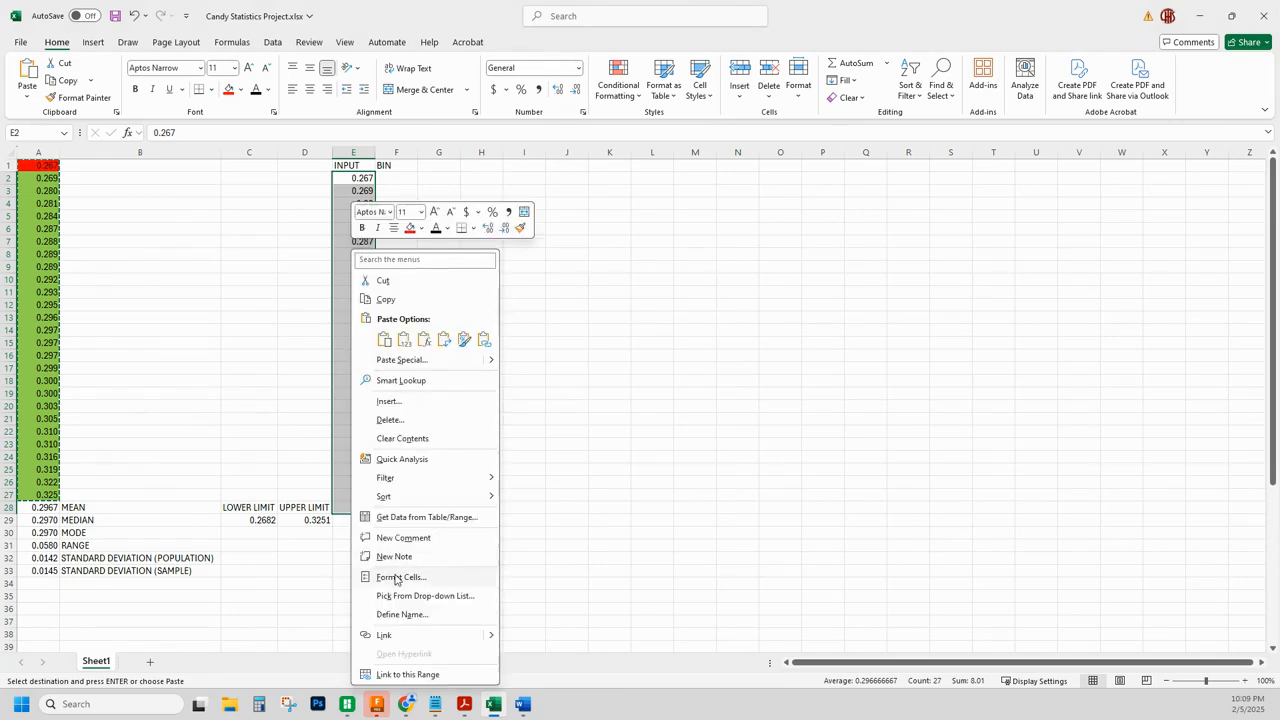
click(395, 573)
click(165, 357)
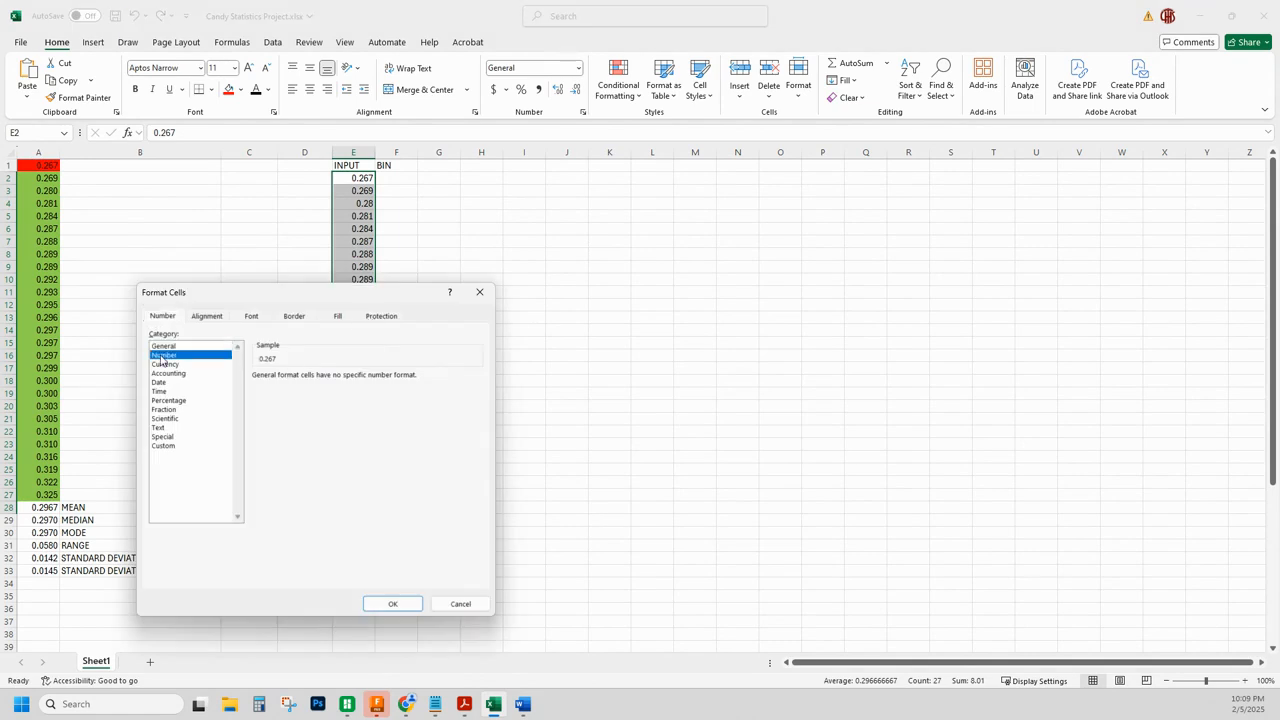
click(346, 374)
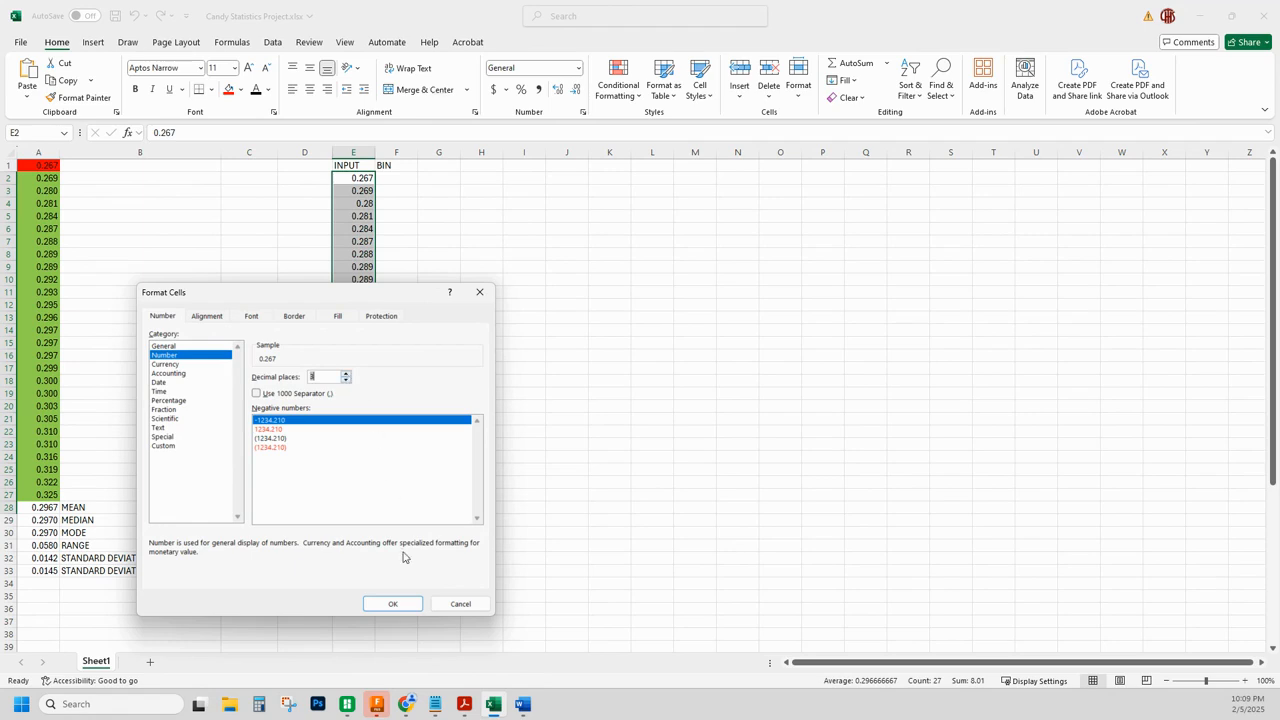
click(398, 605)
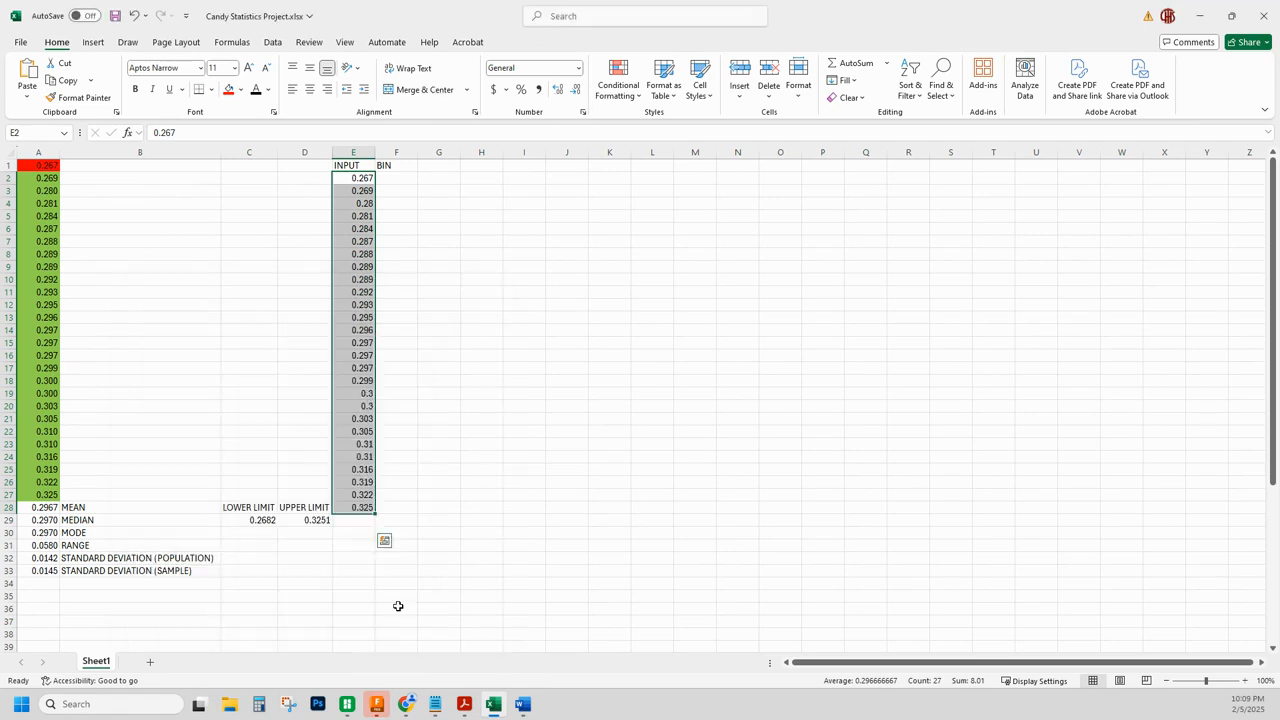
click(464, 521)
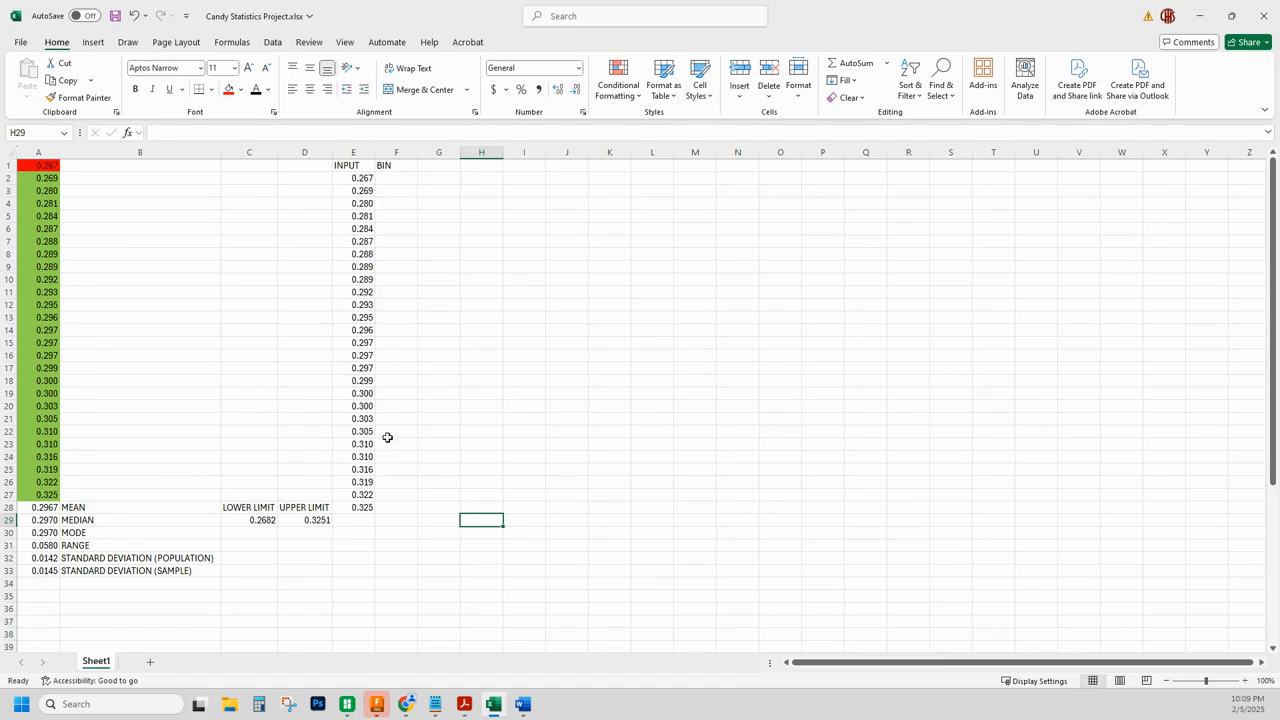
Copy the smallest height from cell E2 and paste it as a value into cell F2, under the BIN heading.
click(344, 177)
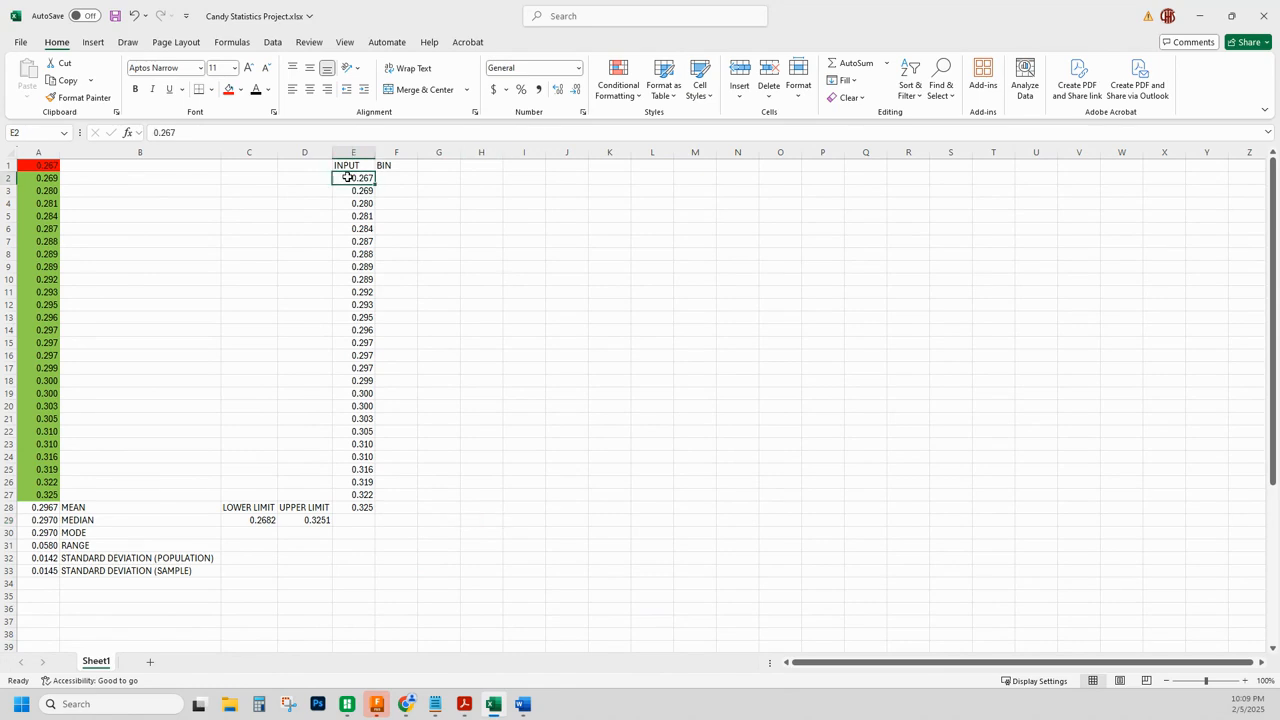
right_click(344, 177)
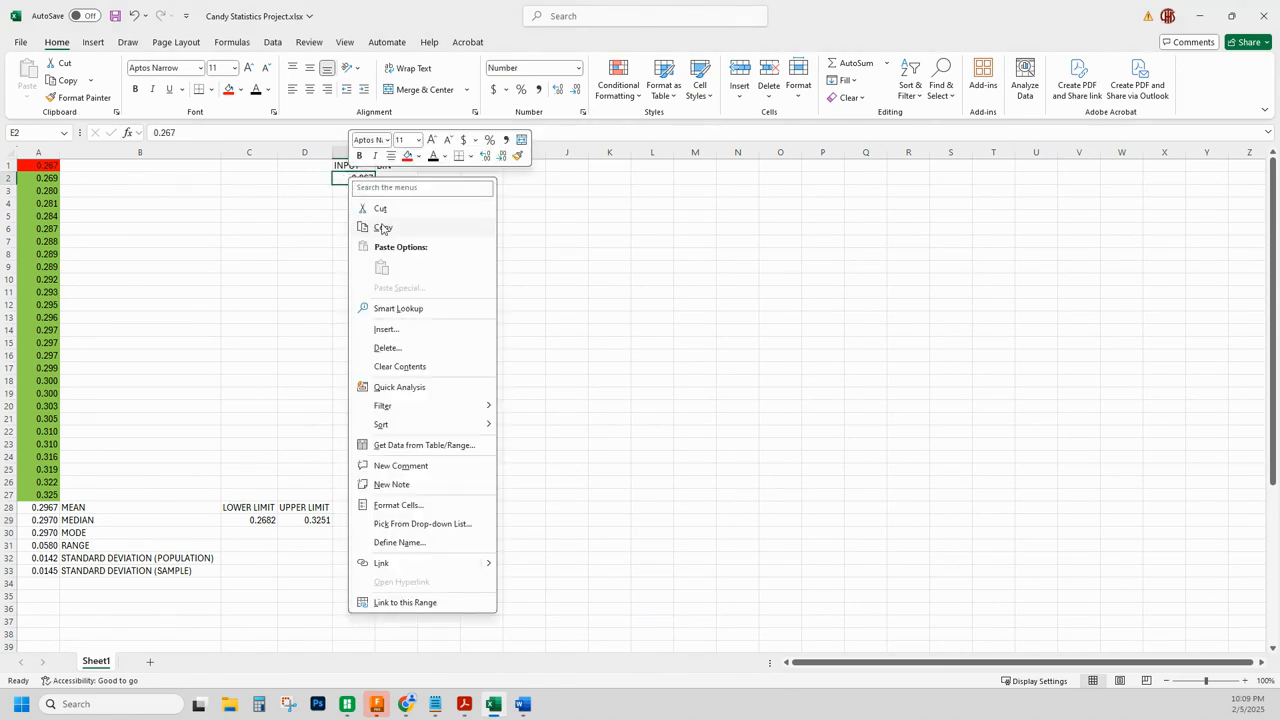
click(381, 210)
click(389, 179)
right_click(389, 179)
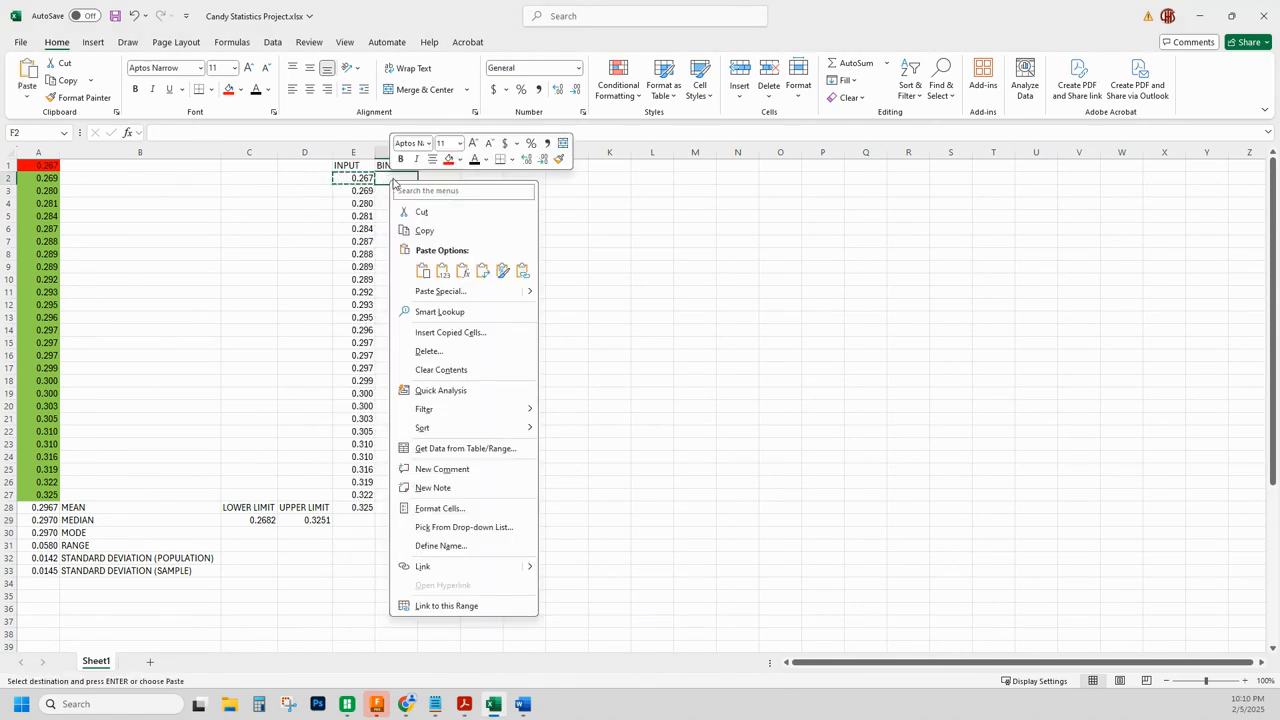
click(444, 274)
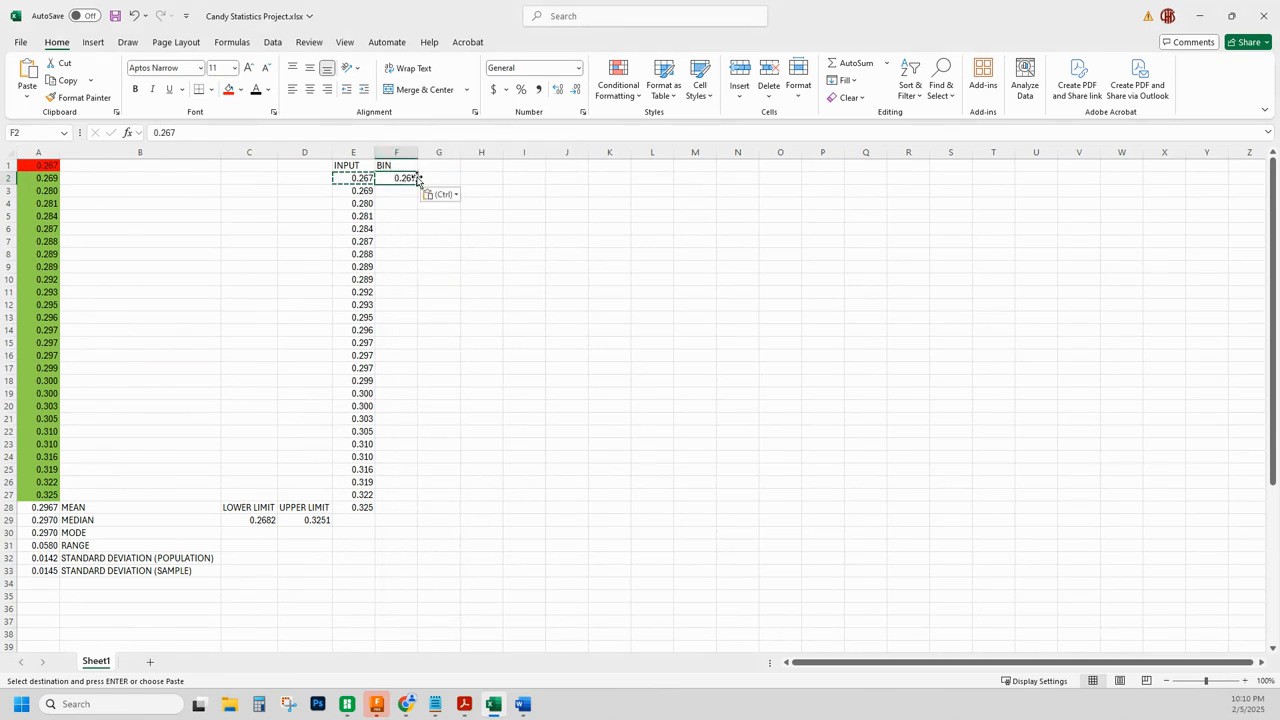
Enter a formula in cell F3 that adds .001 to the bin value in F2.
click(407, 192)
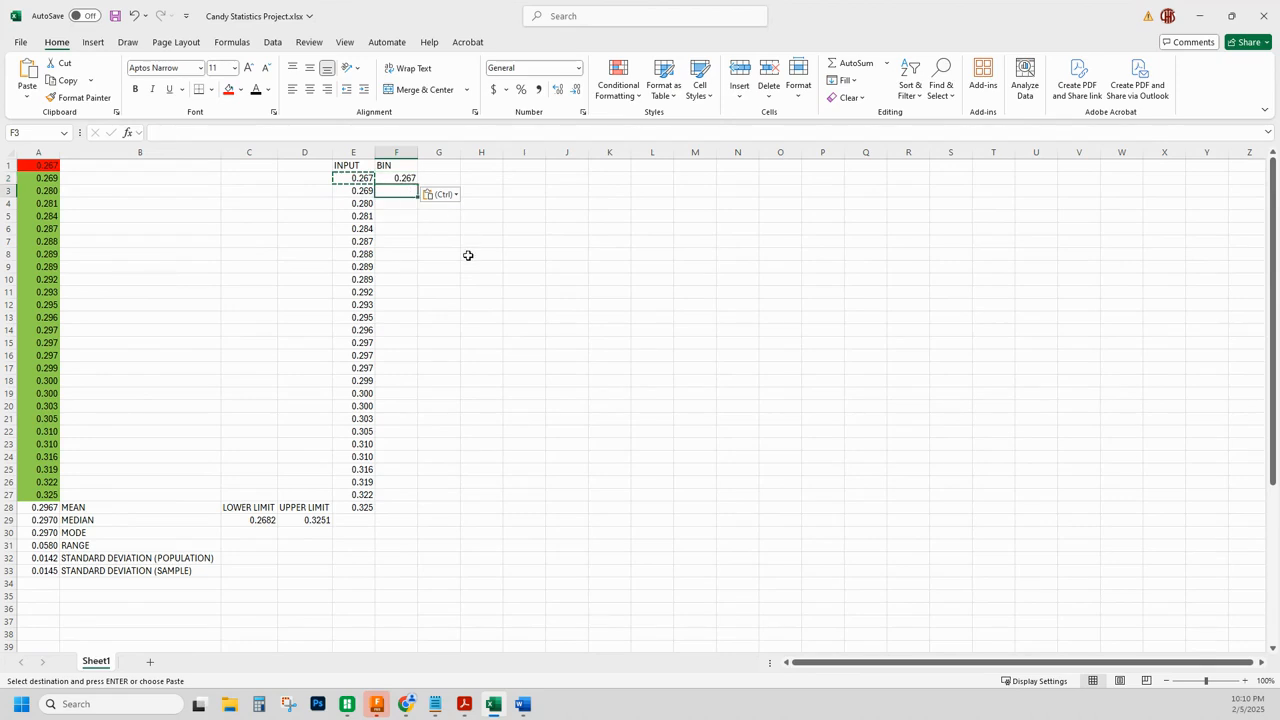
text(=)
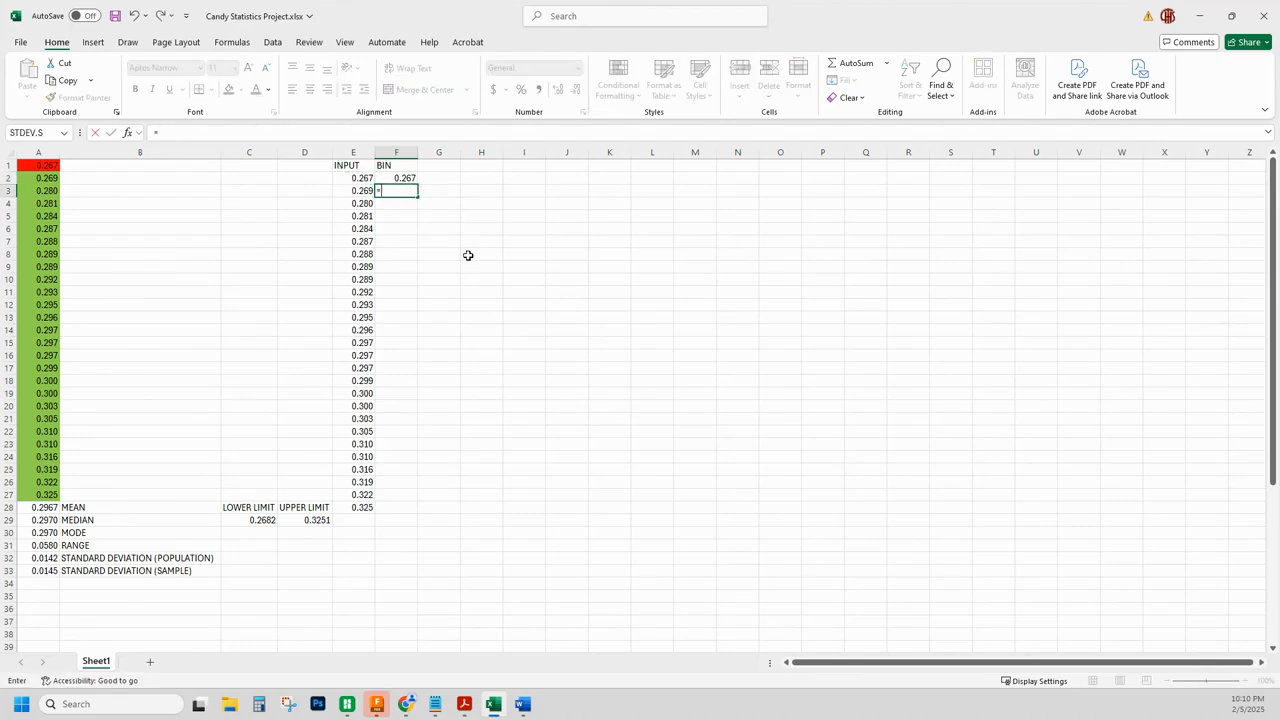
click(400, 178)
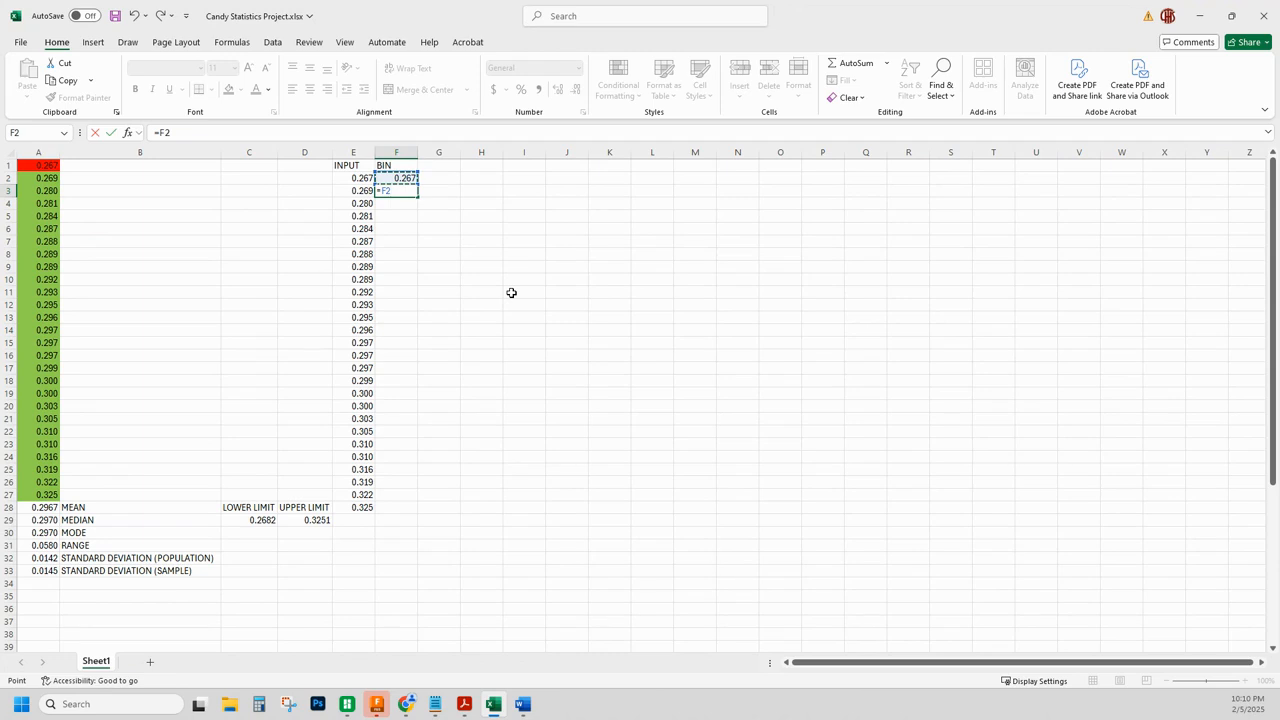
text(+.001)
key(Return)
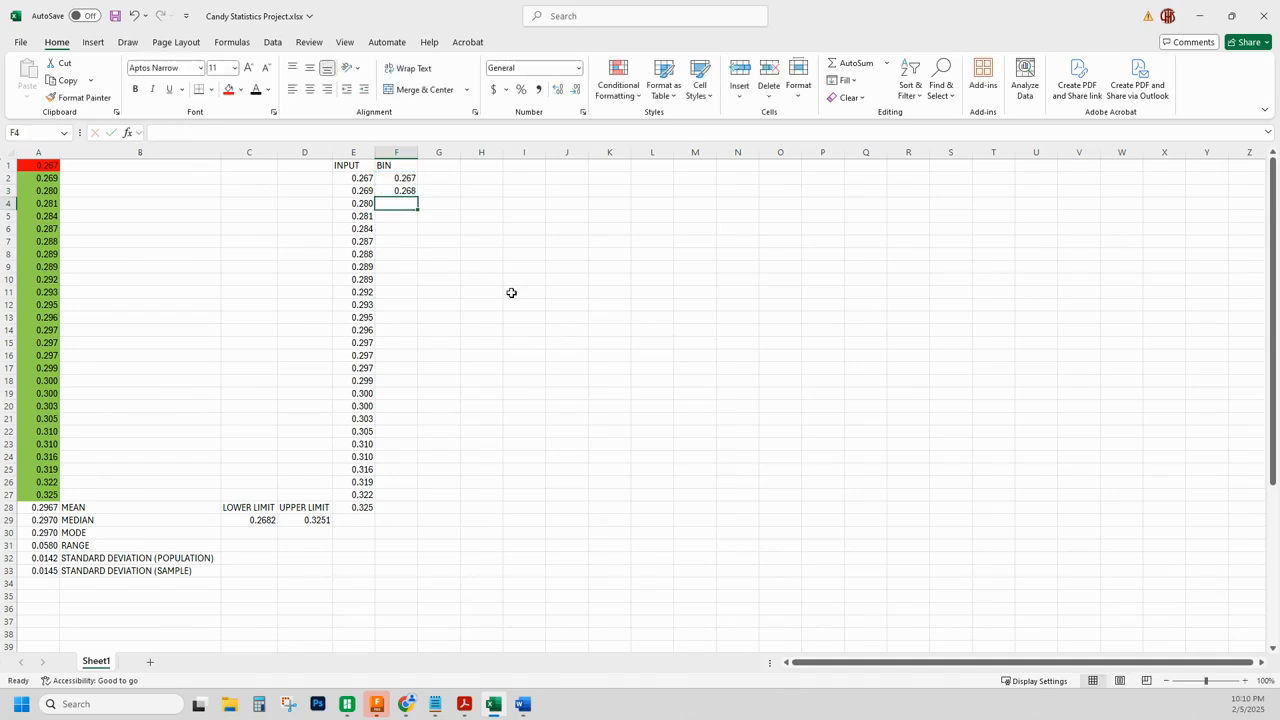
Fill the F3 formula down the BIN column until it reaches 0.325 in F60, deleting the extra value in F61.
click(400, 190)
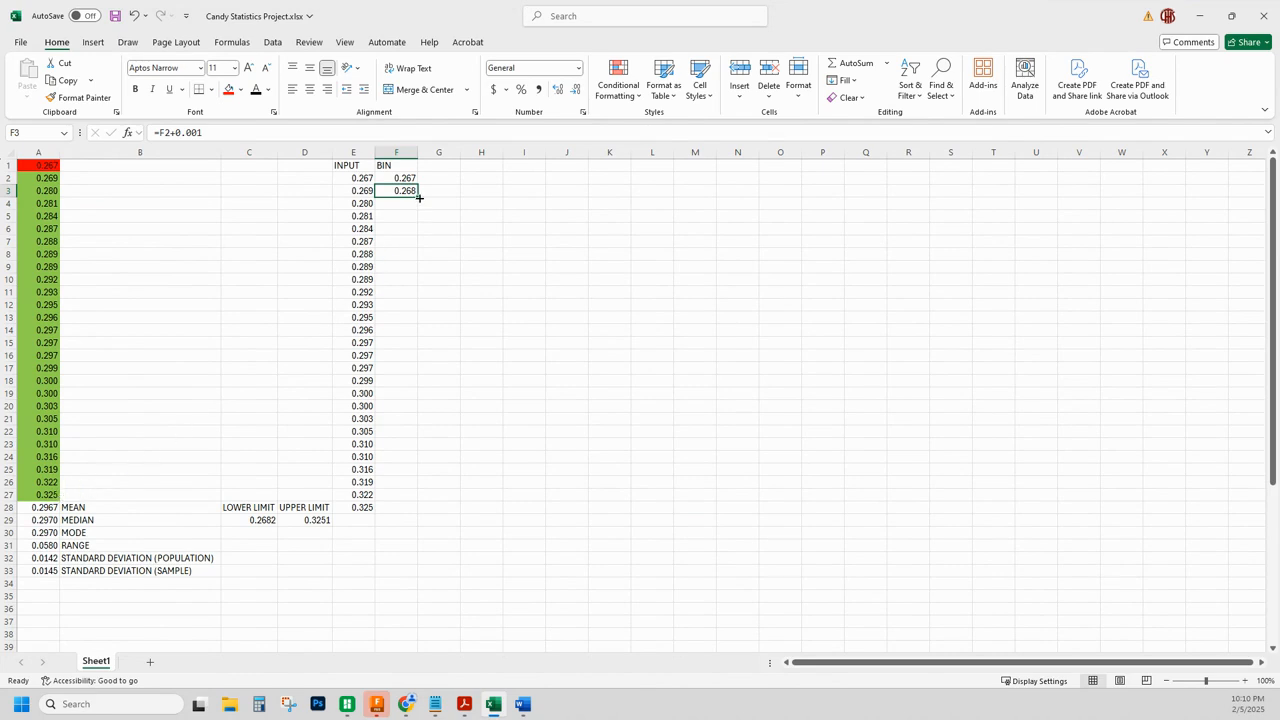
drag(418, 198, 437, 566)
scroll(414, 434, down, 6)
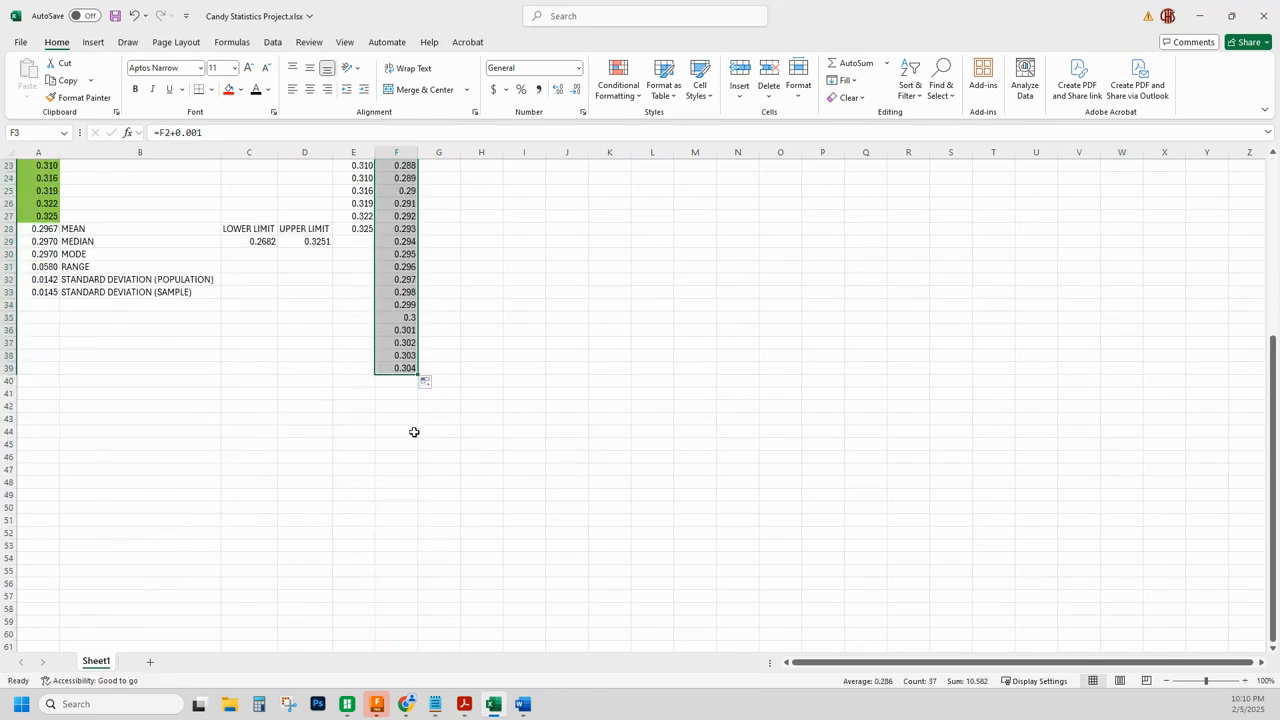
drag(418, 337, 419, 537)
scroll(440, 549, down, 5)
drag(420, 349, 422, 430)
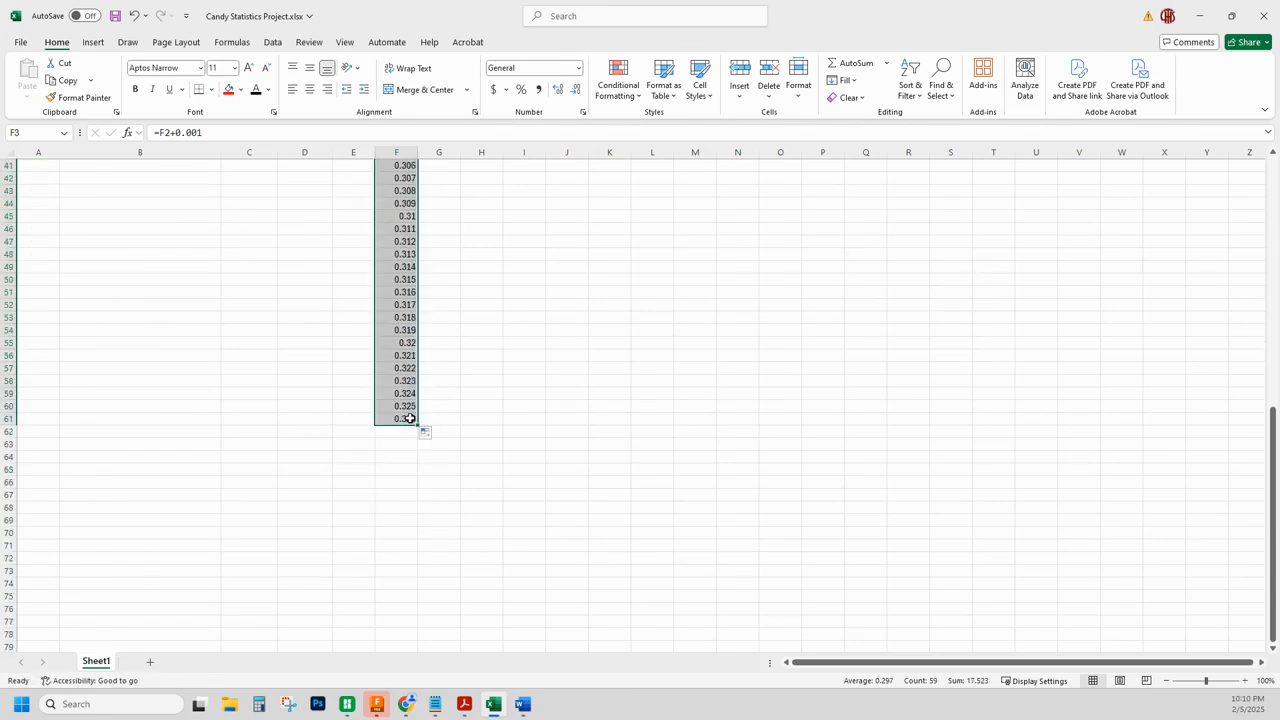
click(410, 419)
key(Delete)
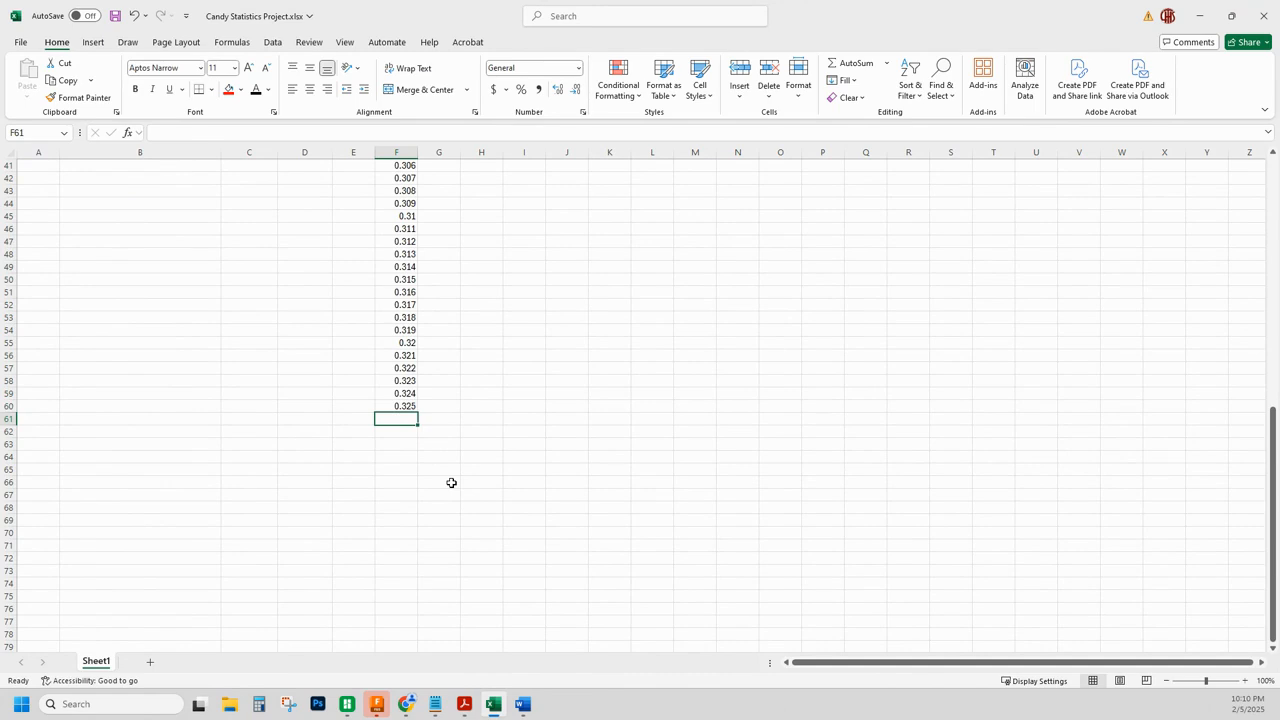
scroll(446, 470, up, 13)
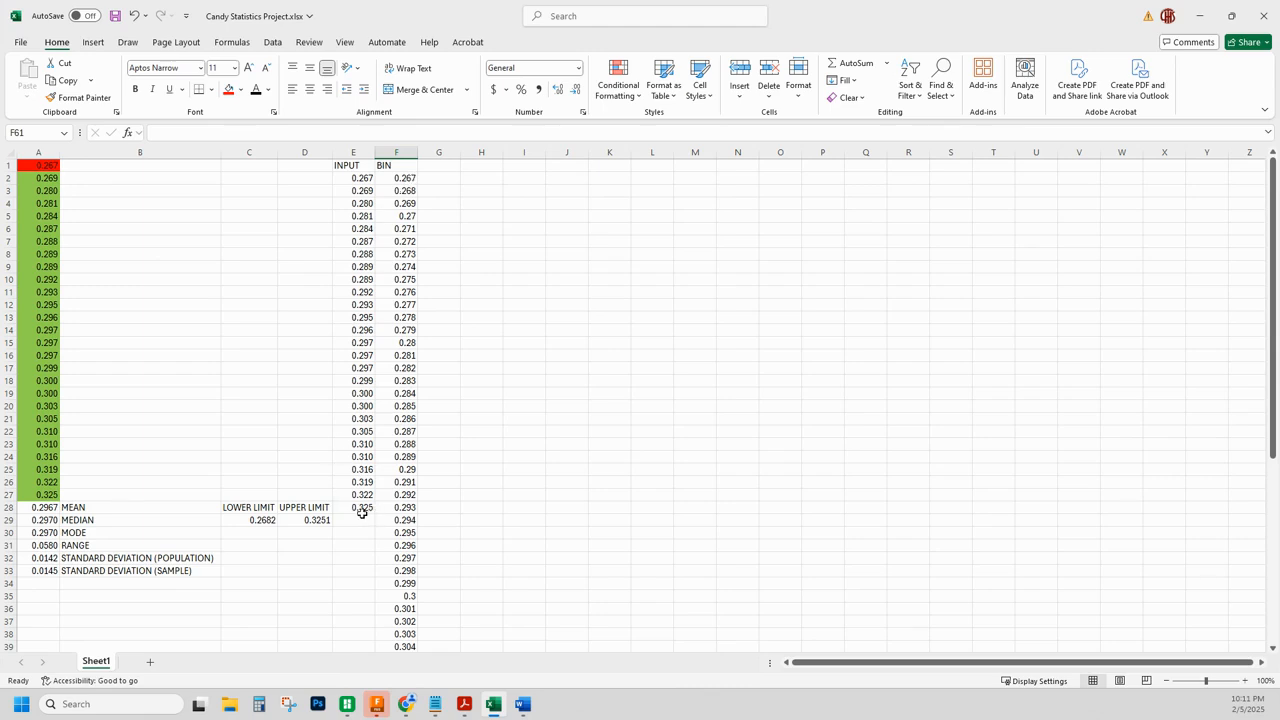
scroll(364, 510, down, 13)
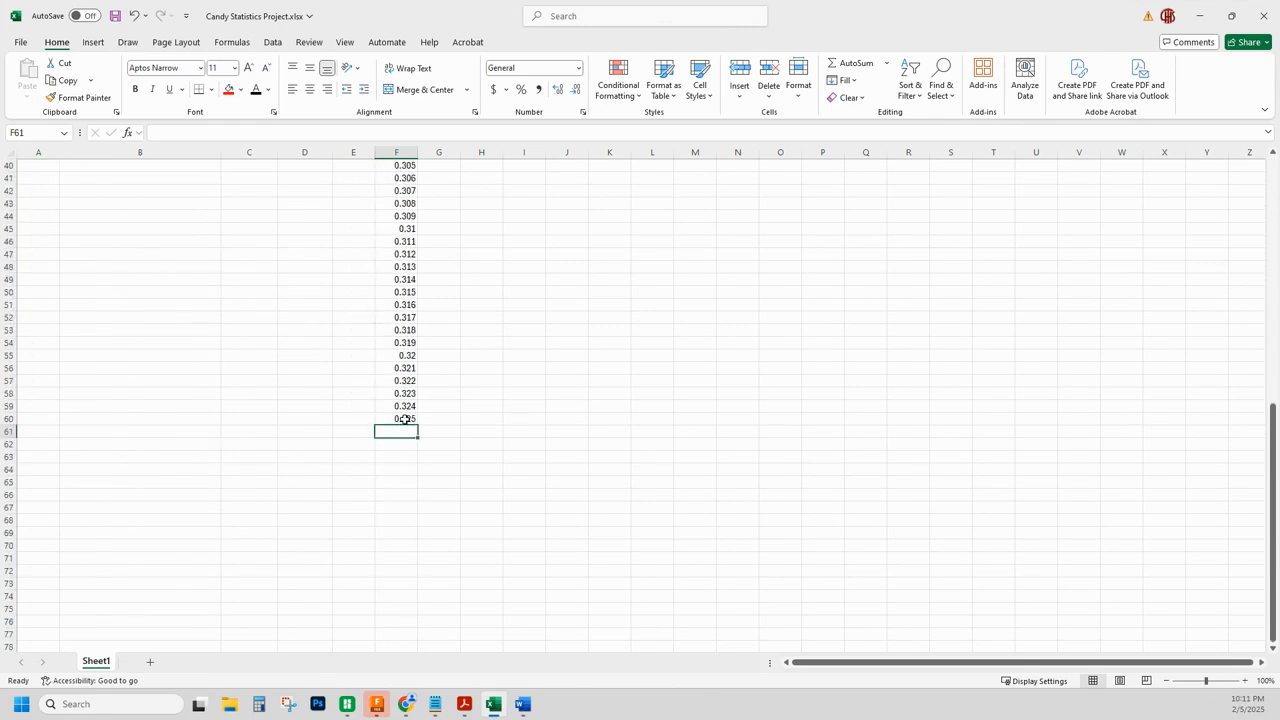
scroll(404, 419, up, 13)
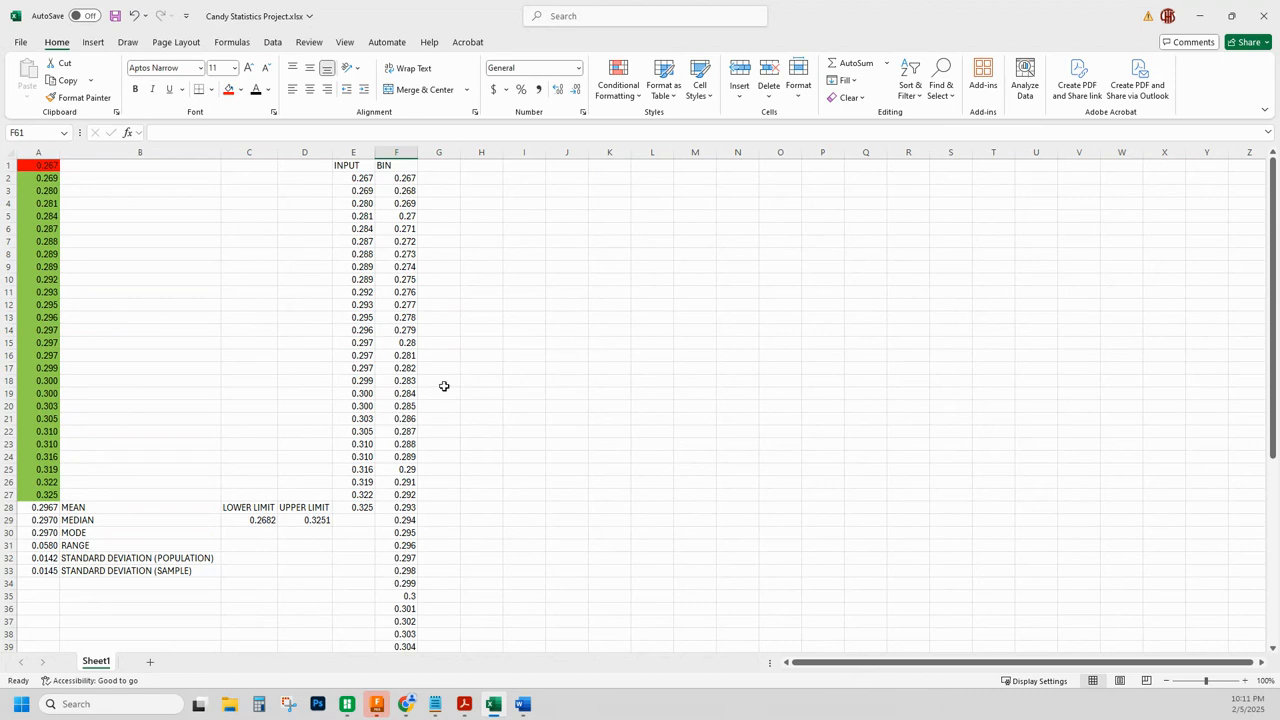
Format the BIN values in F2:F60 as numbers with three decimal places.
drag(405, 180, 404, 619)
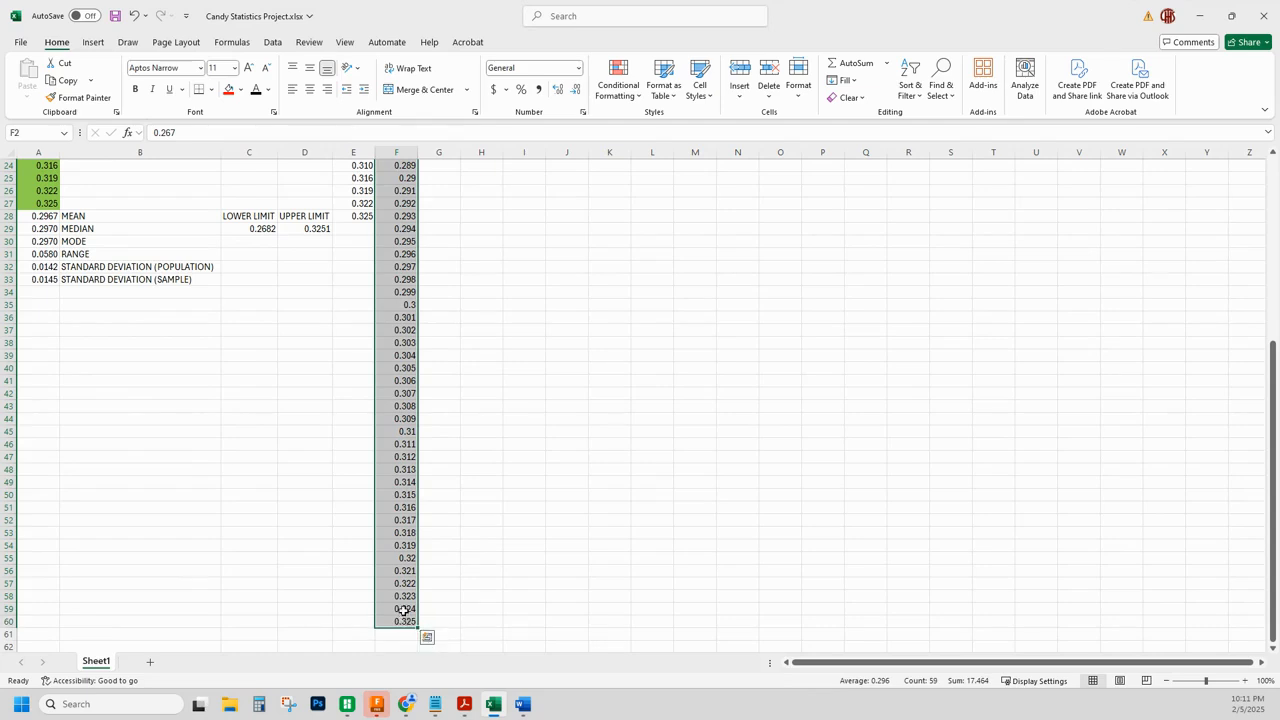
right_click(390, 481)
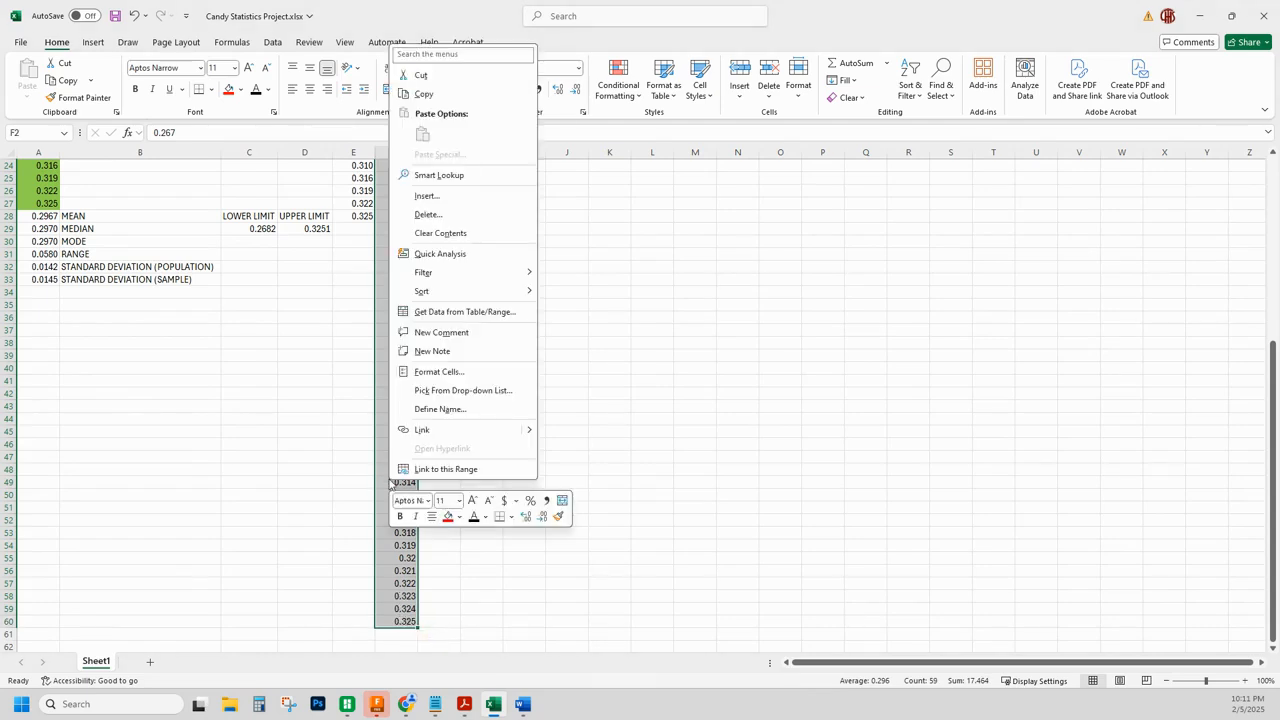
click(437, 371)
click(216, 194)
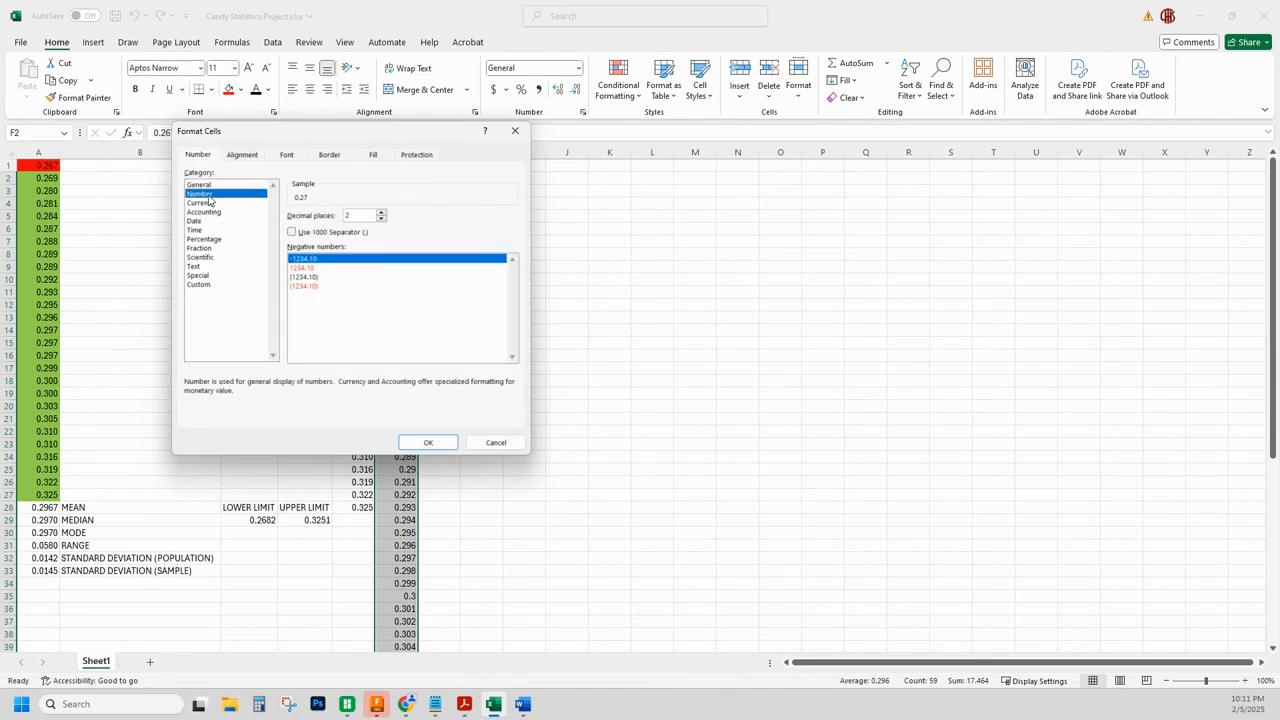
click(381, 212)
click(436, 444)
click(487, 411)
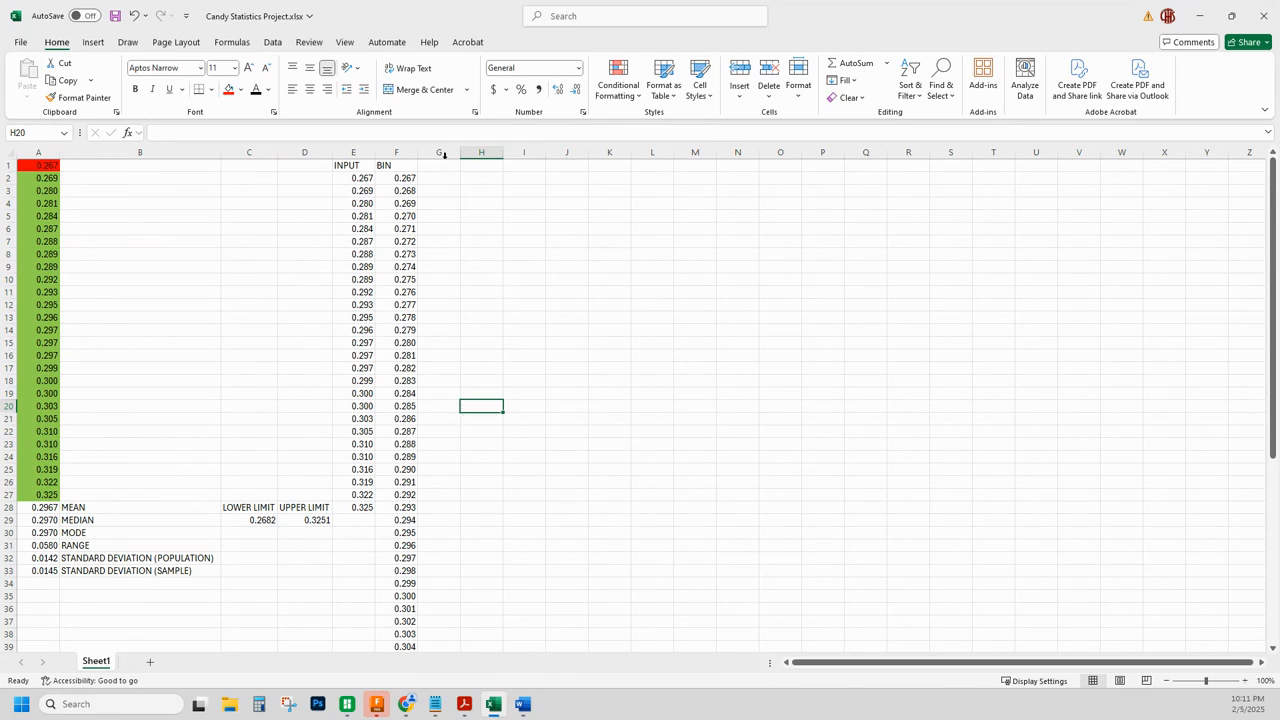
Open the Histogram tool from Data Analysis and clear its existing input and bin ranges.
click(272, 45)
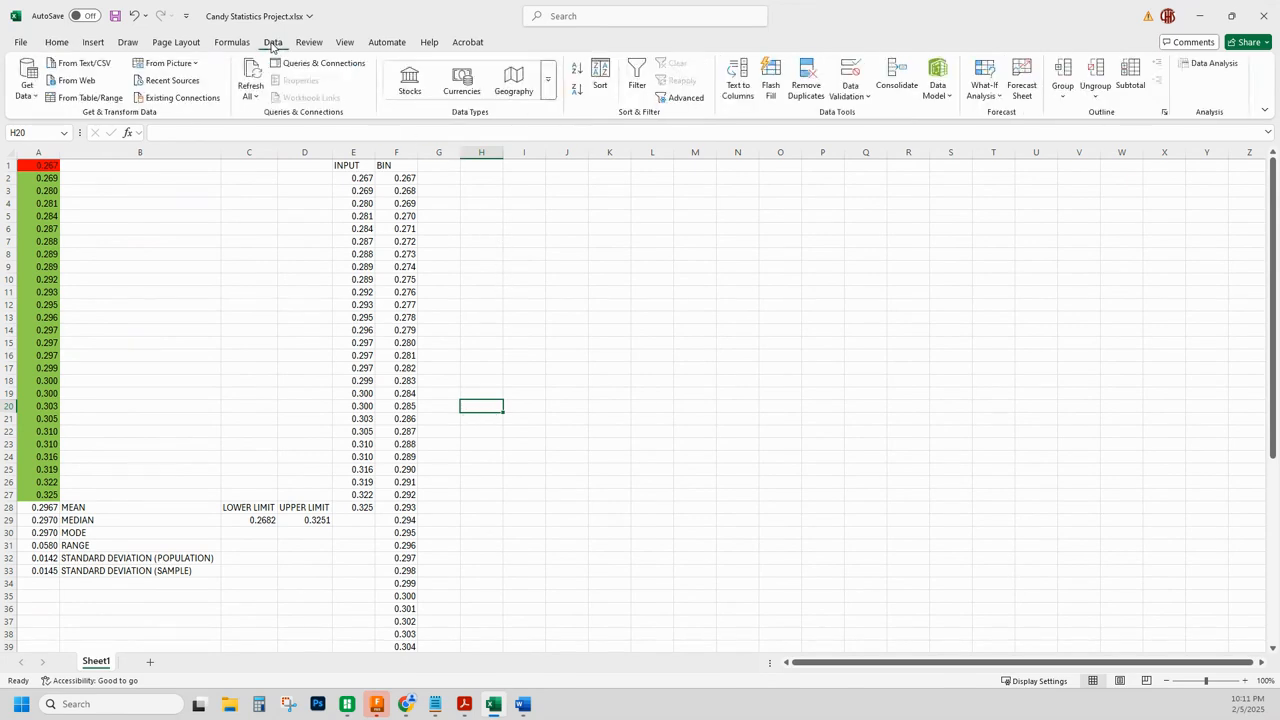
click(1210, 64)
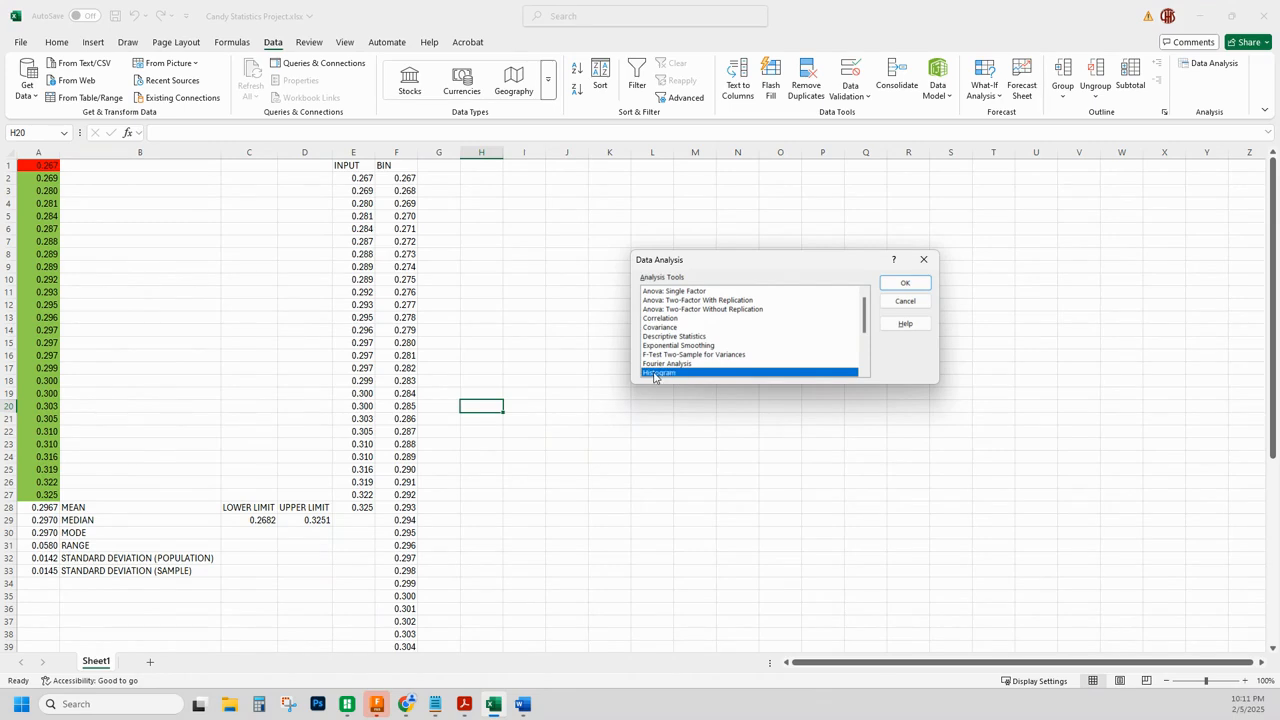
click(916, 284)
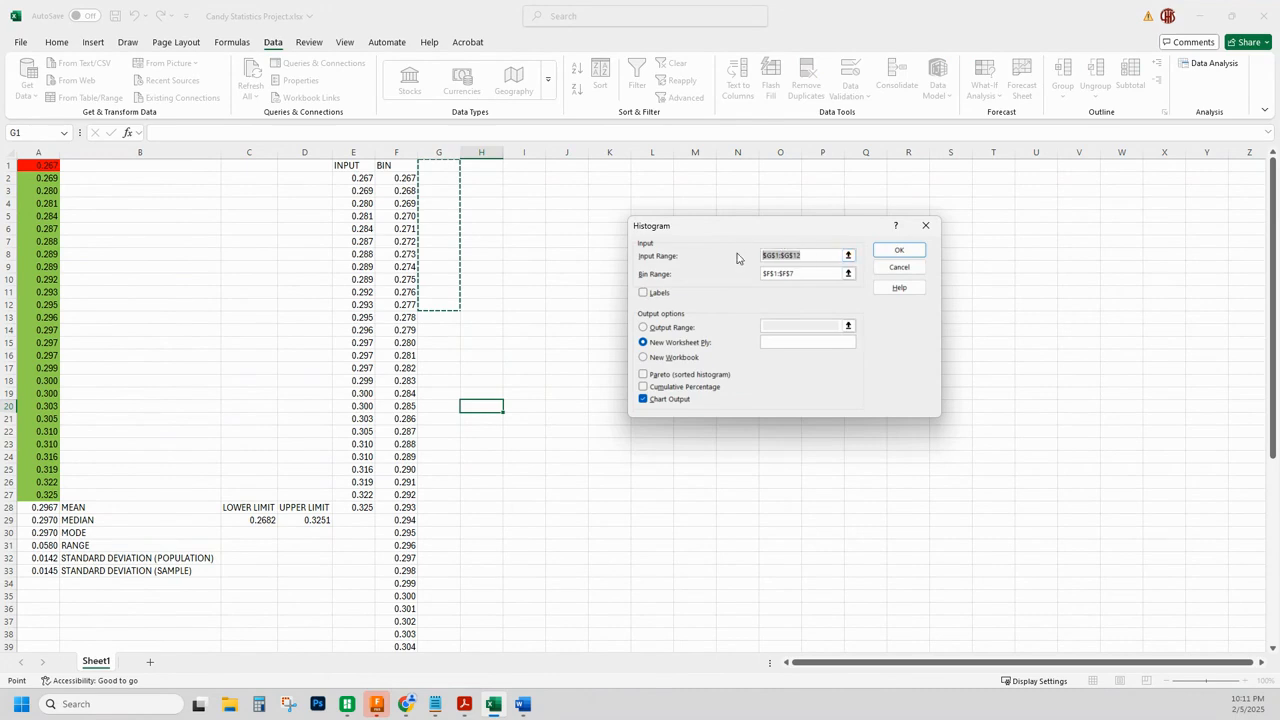
key(BackSpace)
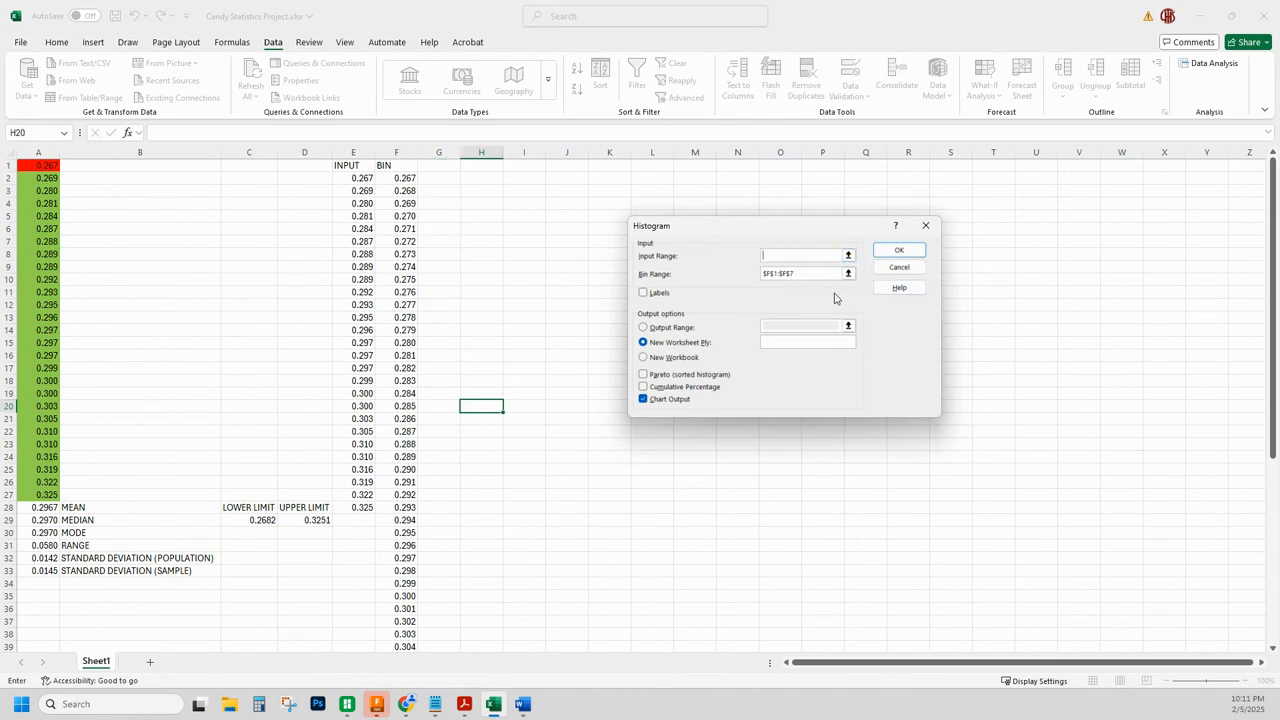
drag(838, 273, 733, 278)
key(BackSpace)
Set the histogram's input range to E2:E28 and its bin range to F2:F60.
drag(356, 177, 362, 508)
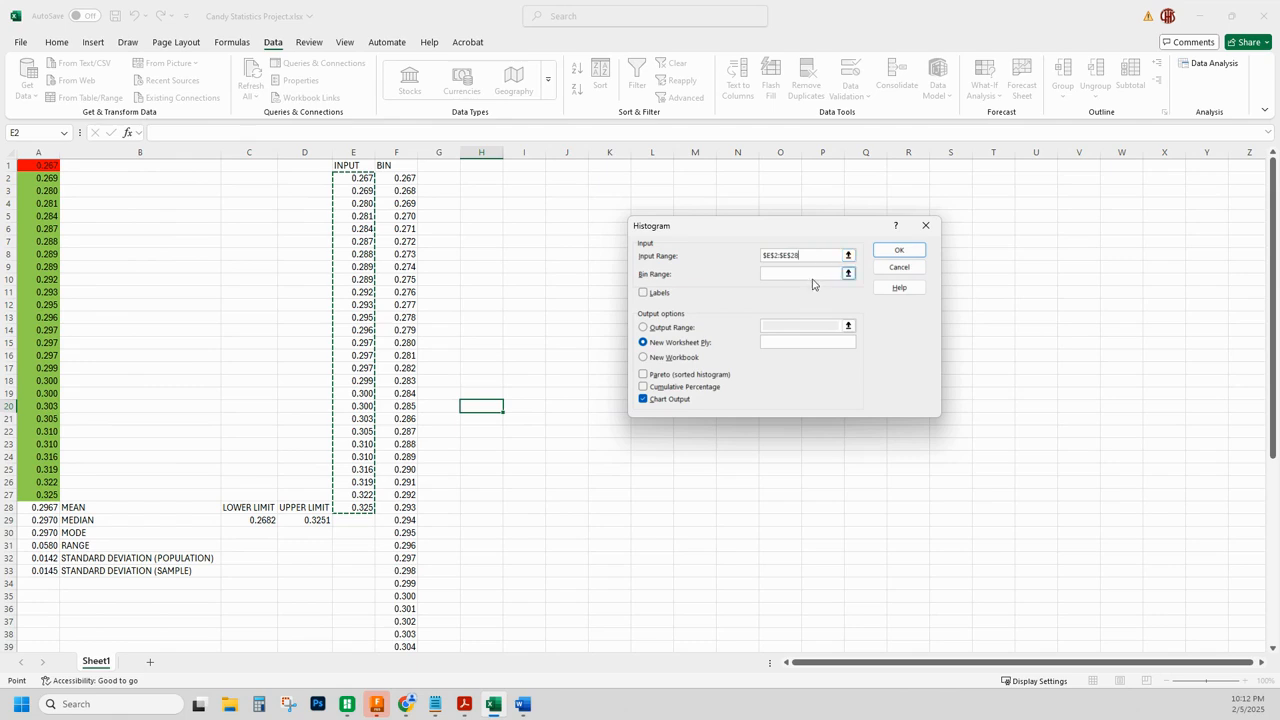
click(777, 273)
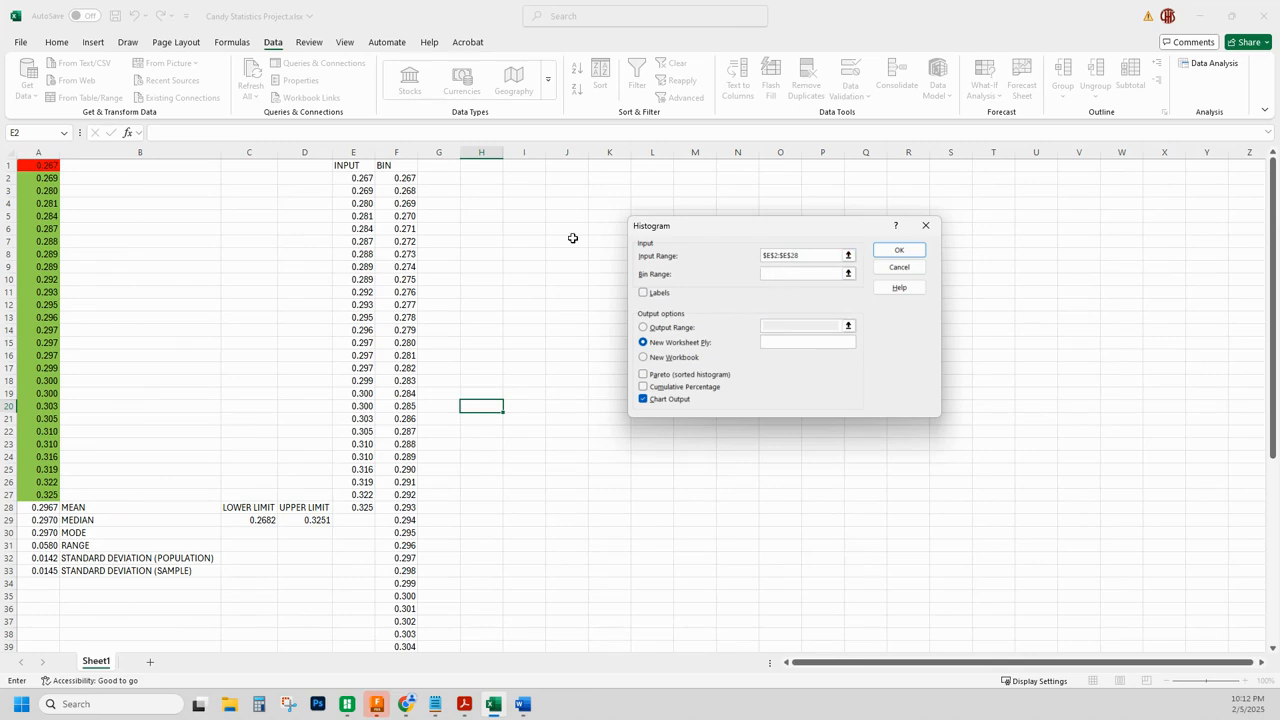
drag(400, 178, 404, 617)
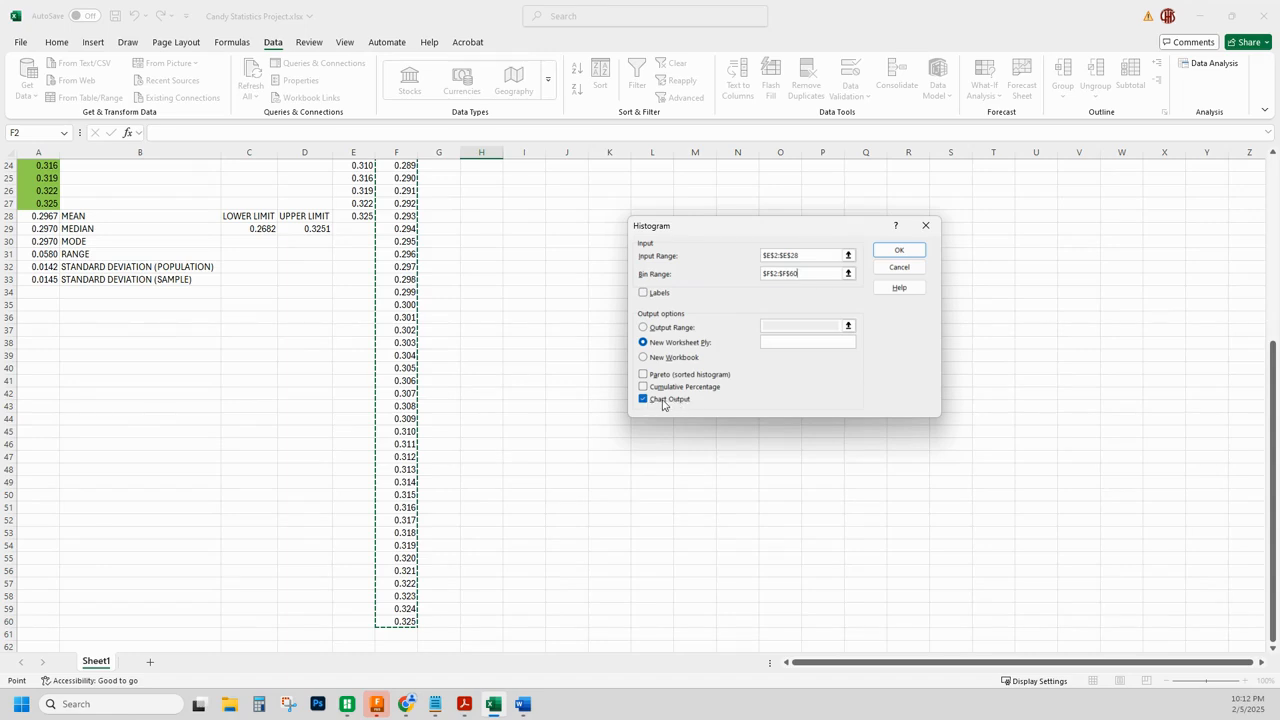
Generate the histogram with chart output on a new worksheet and return to Sheet1.
click(897, 254)
click(898, 257)
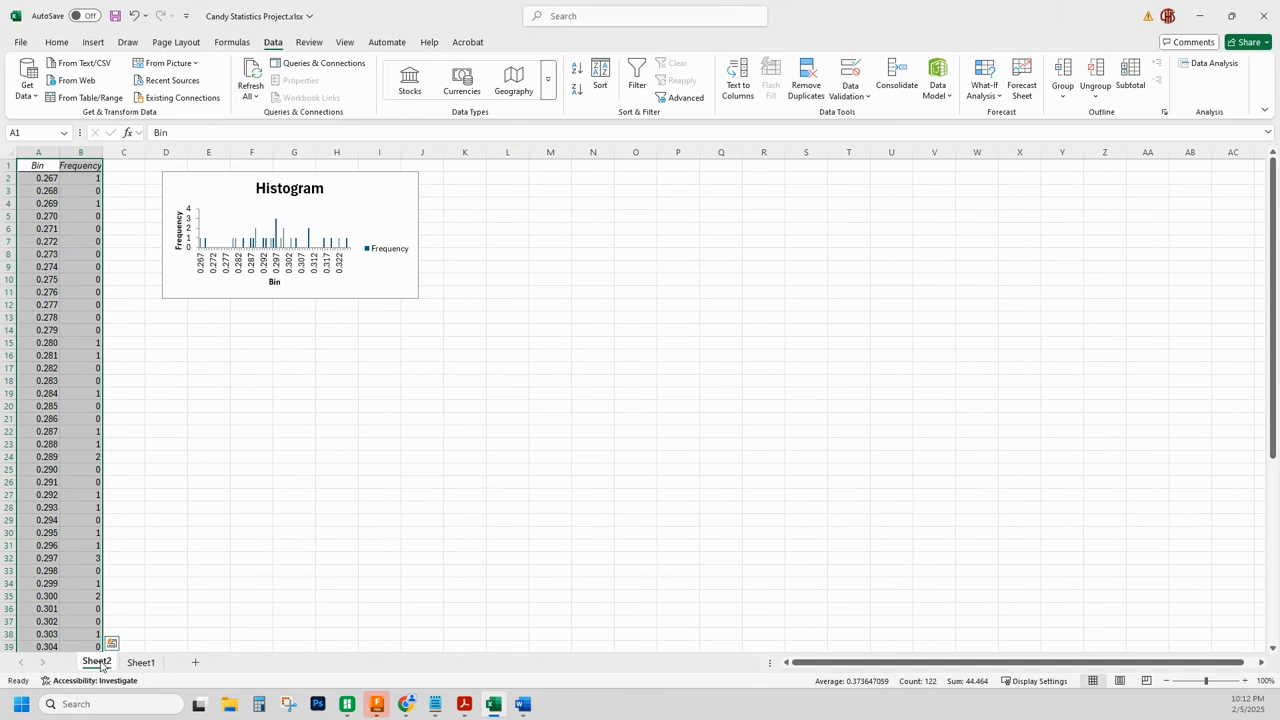
click(140, 664)
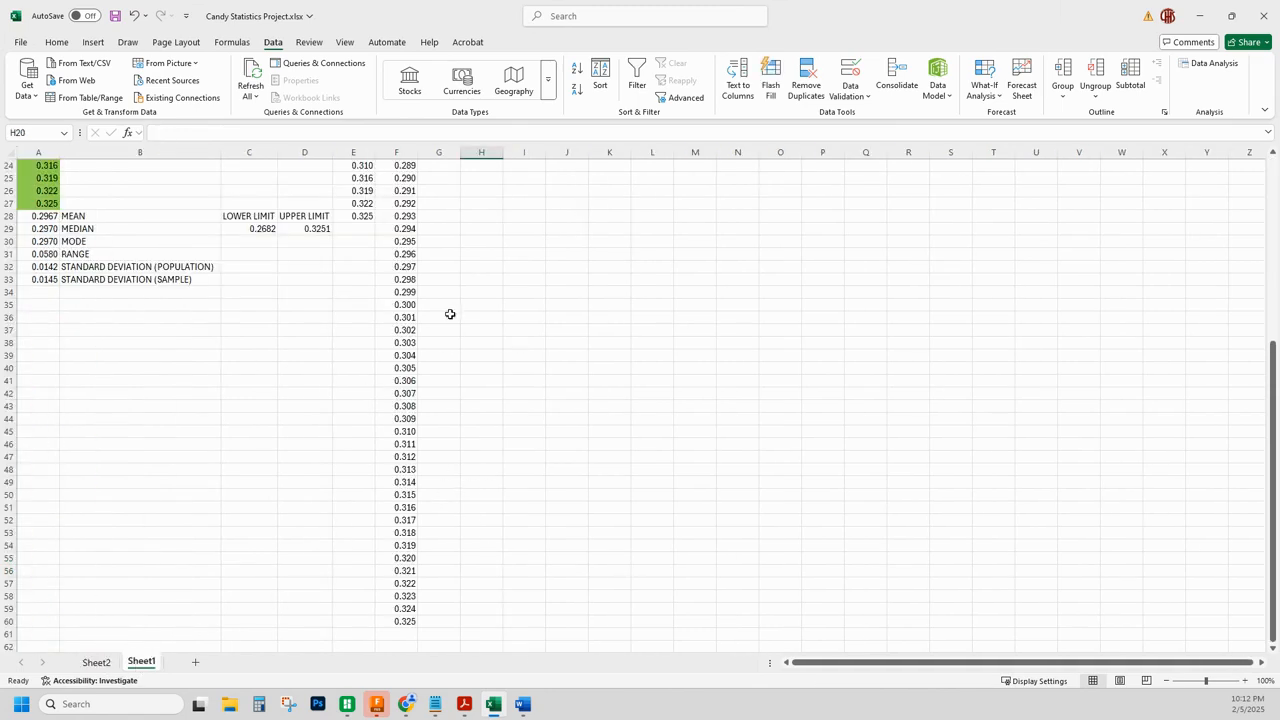
Enlarge the histogram chart on Sheet2 to span roughly D2 to S31 and delete its Frequency legend.
click(96, 664)
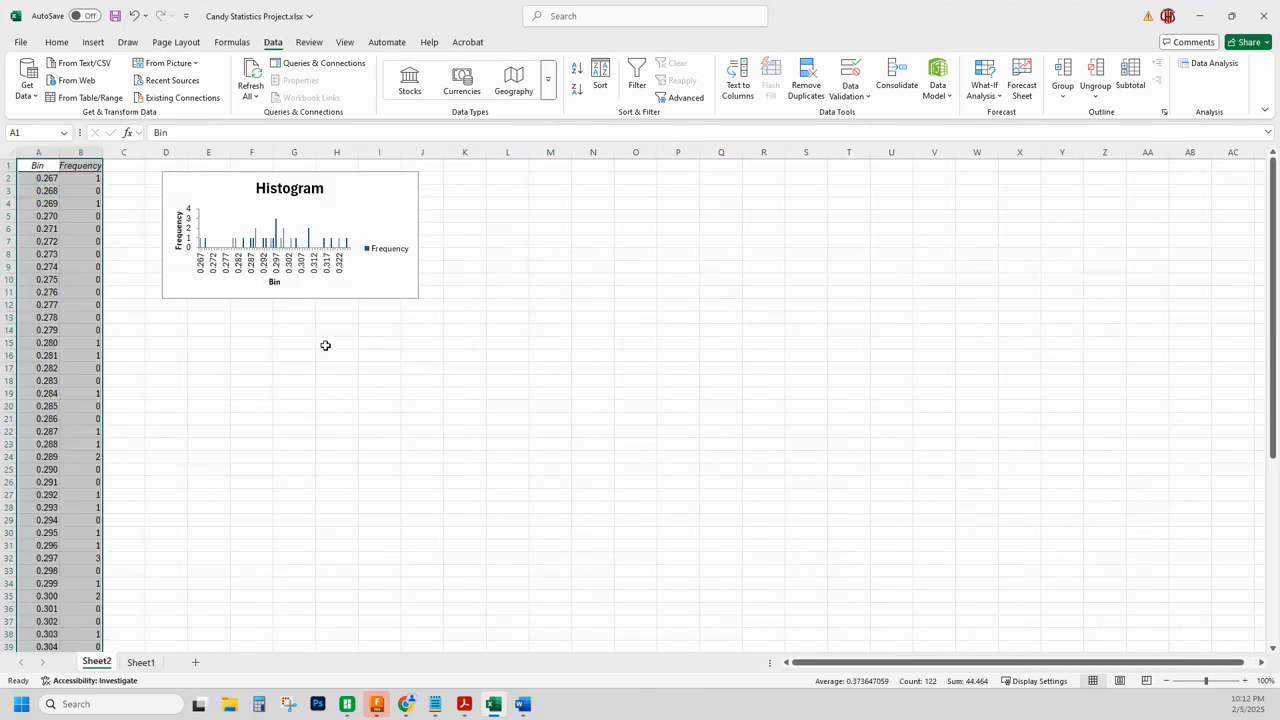
click(404, 287)
drag(418, 299, 807, 548)
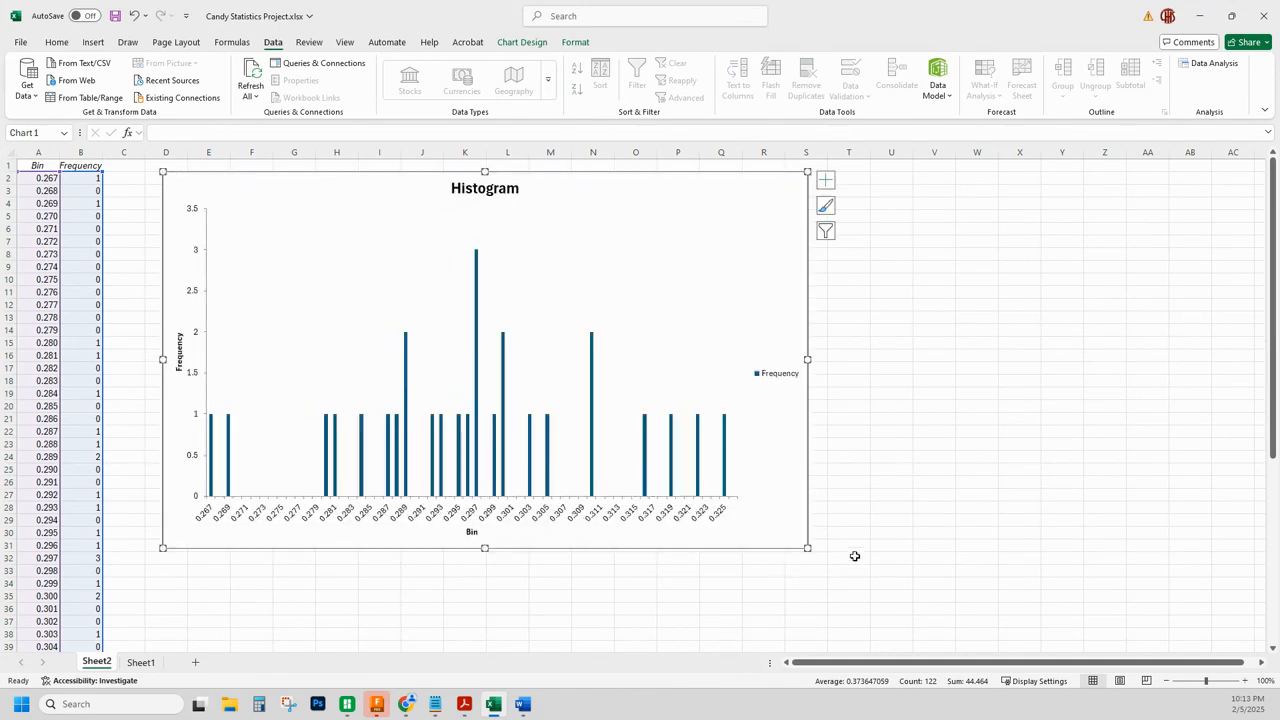
click(790, 377)
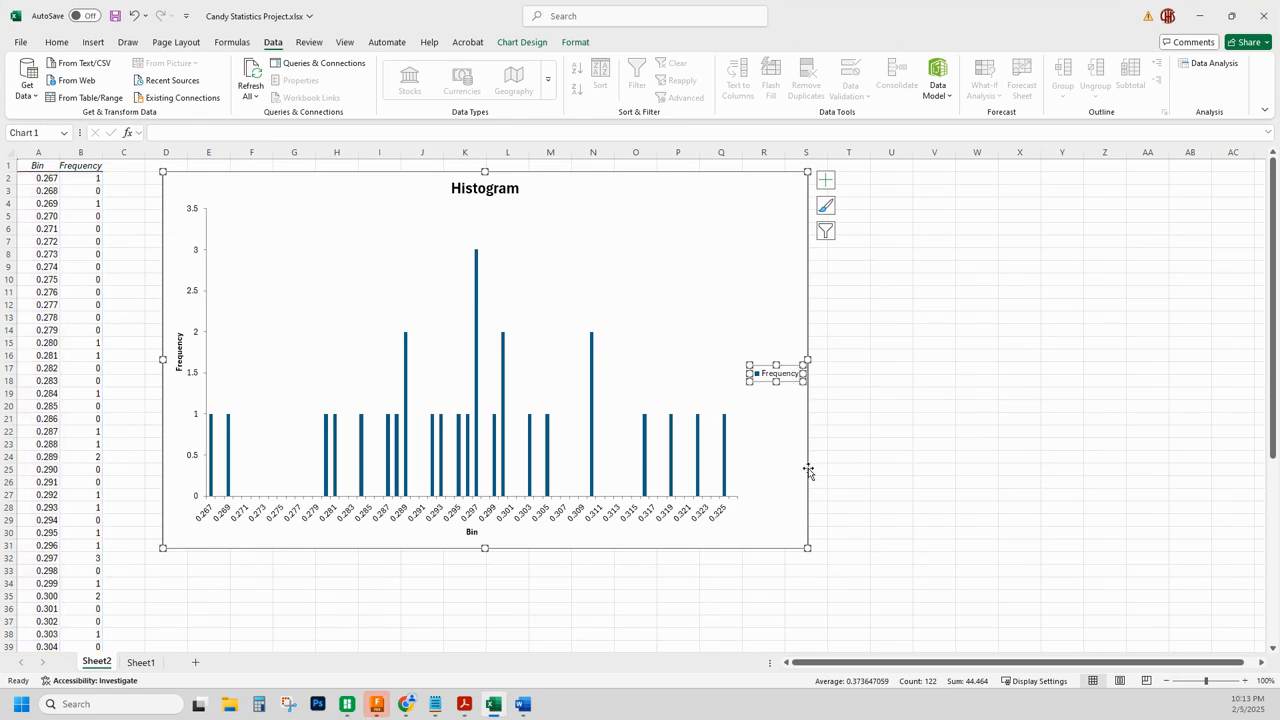
key(Delete)
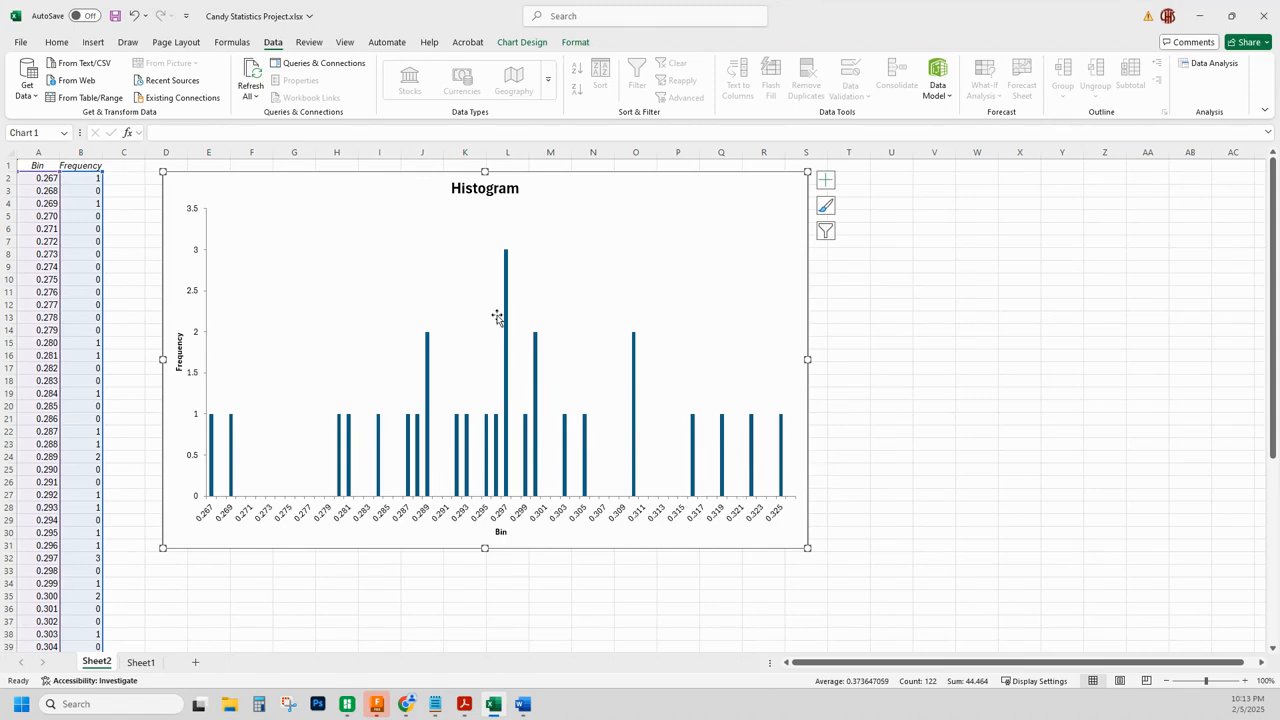
Change the chart title to "First Last Candy Statistics Histogram".
click(455, 190)
click(455, 188)
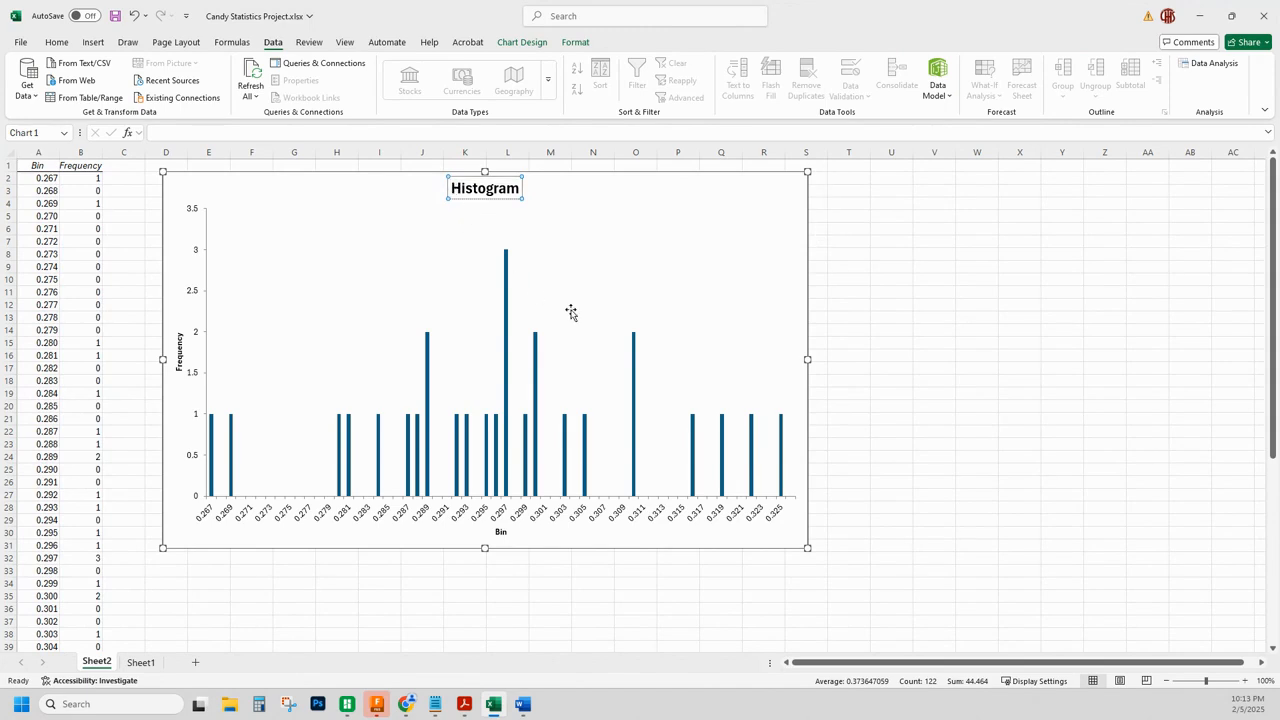
text(Fr)
key(BackSpace)
key(BackSpace)
text(FirsHist)
key(BackSpace)
key(BackSpace)
key(BackSpace)
key(BackSpace)
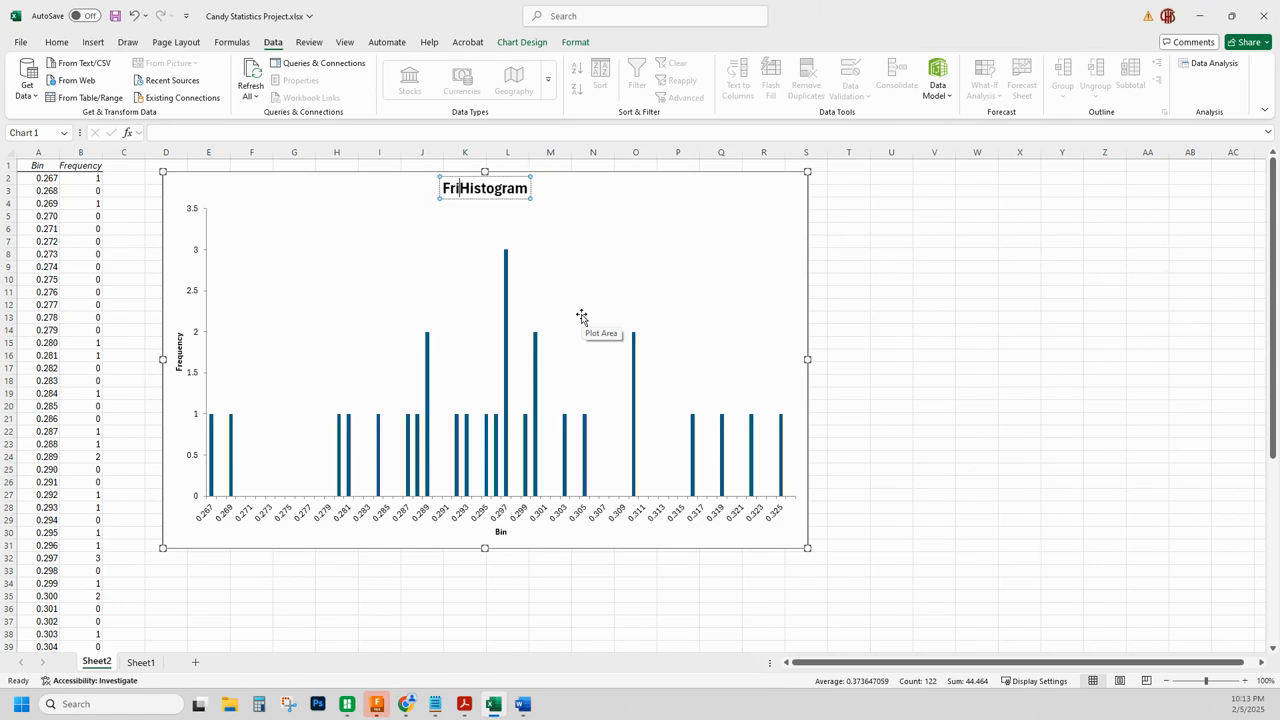
text(irst Last Candy)
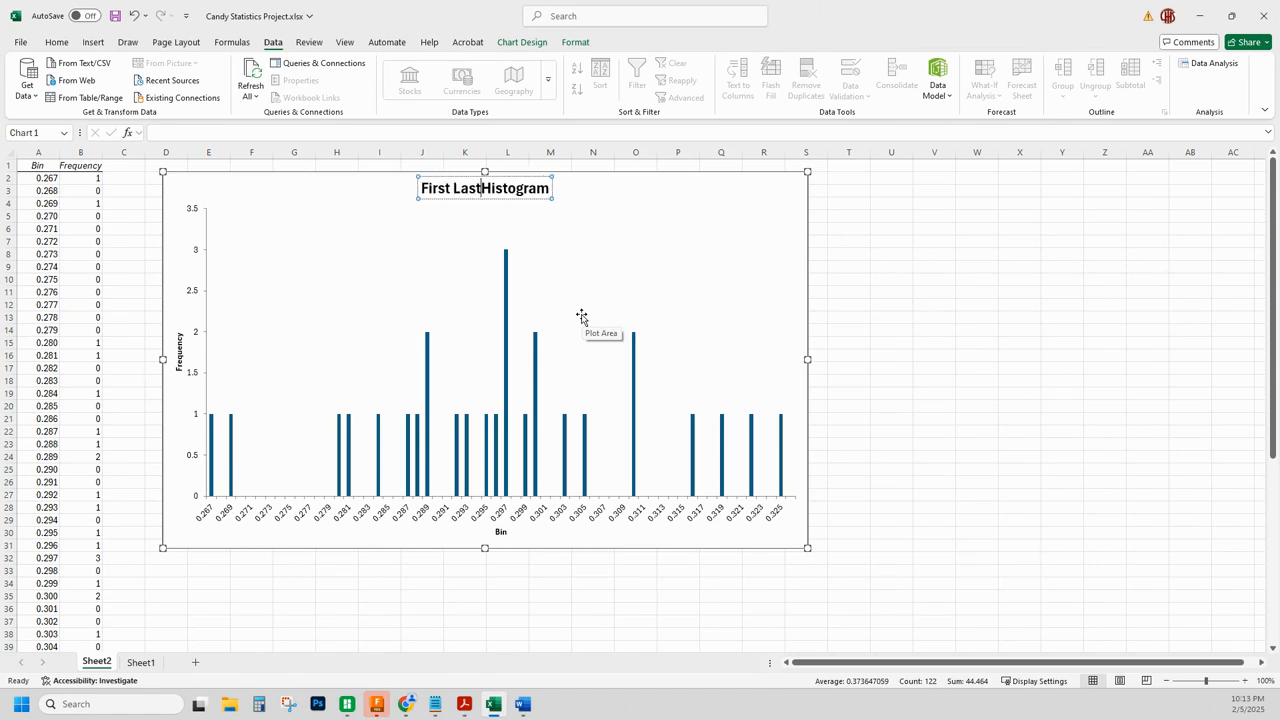
text( Statist)
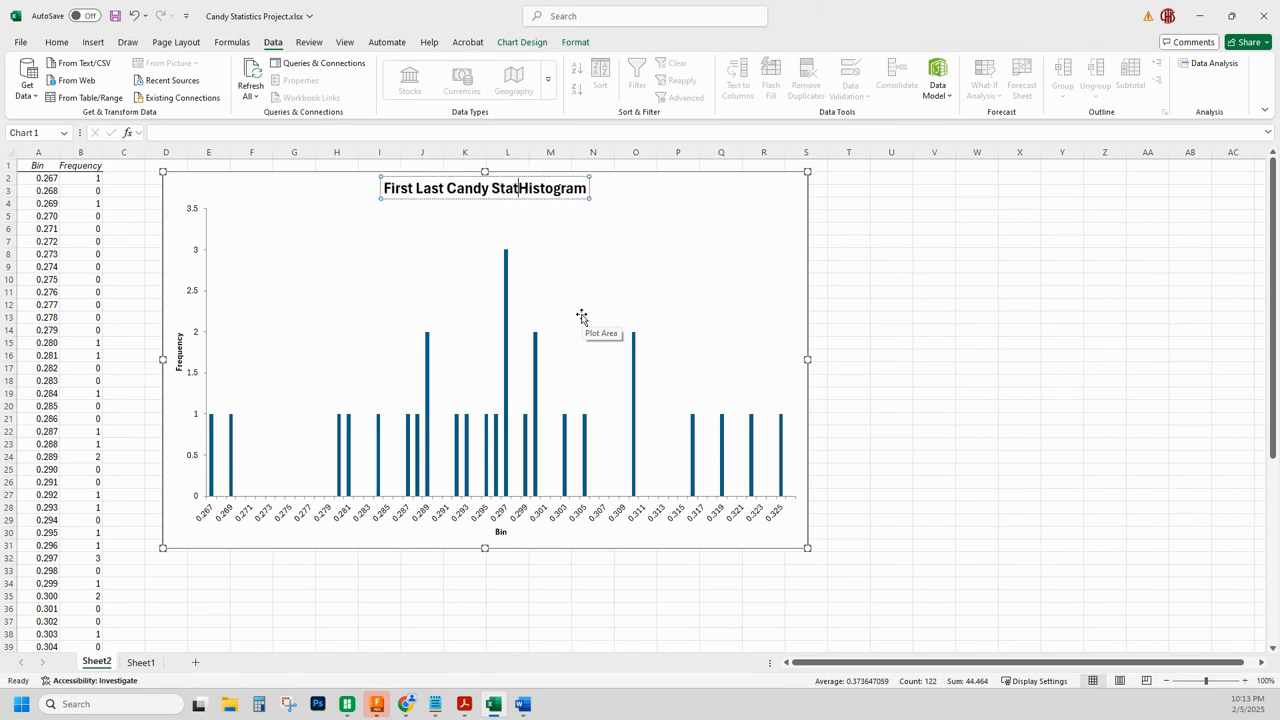
text(ics)
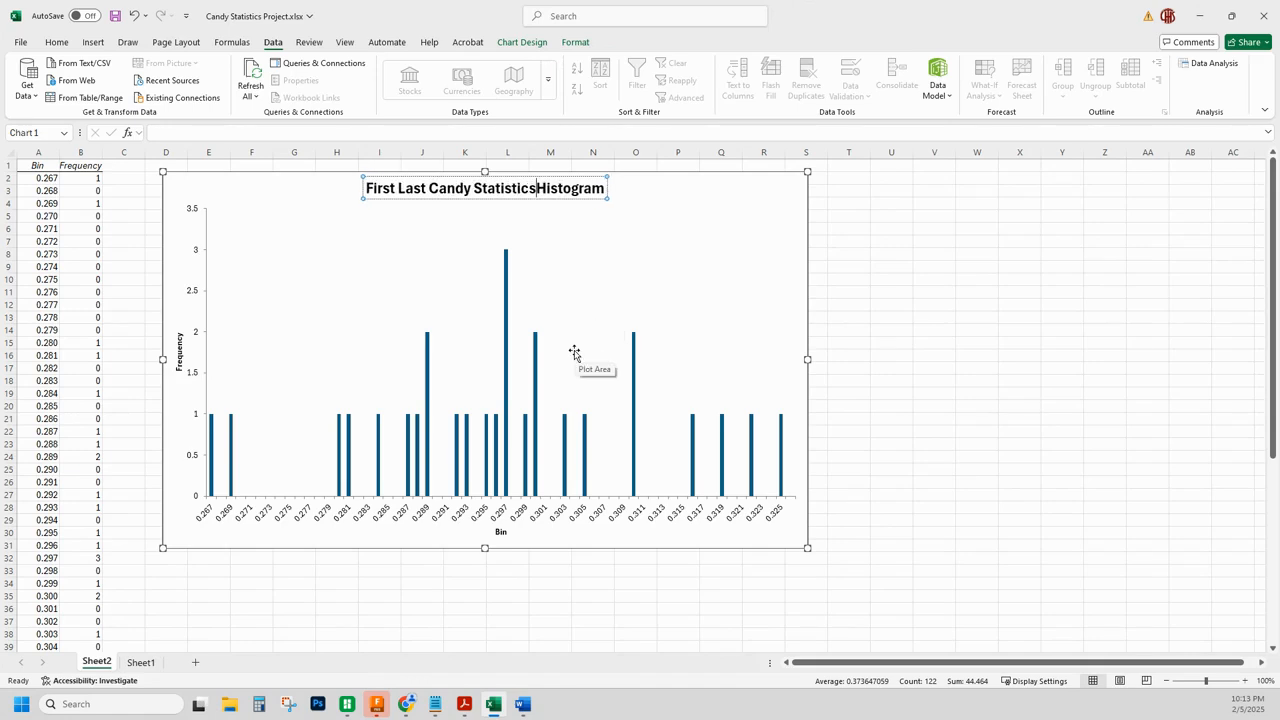
click(702, 278)
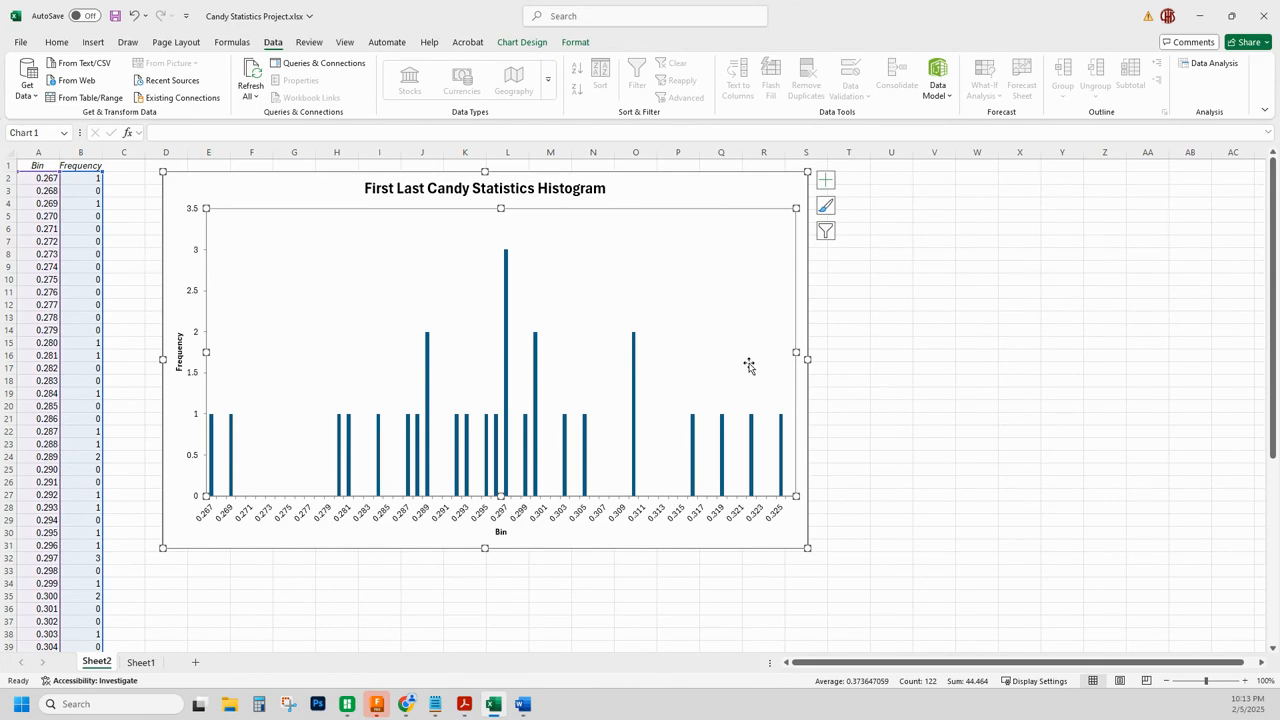
Replace the chart's horizontal axis title with "Measurement in Inches".
click(502, 534)
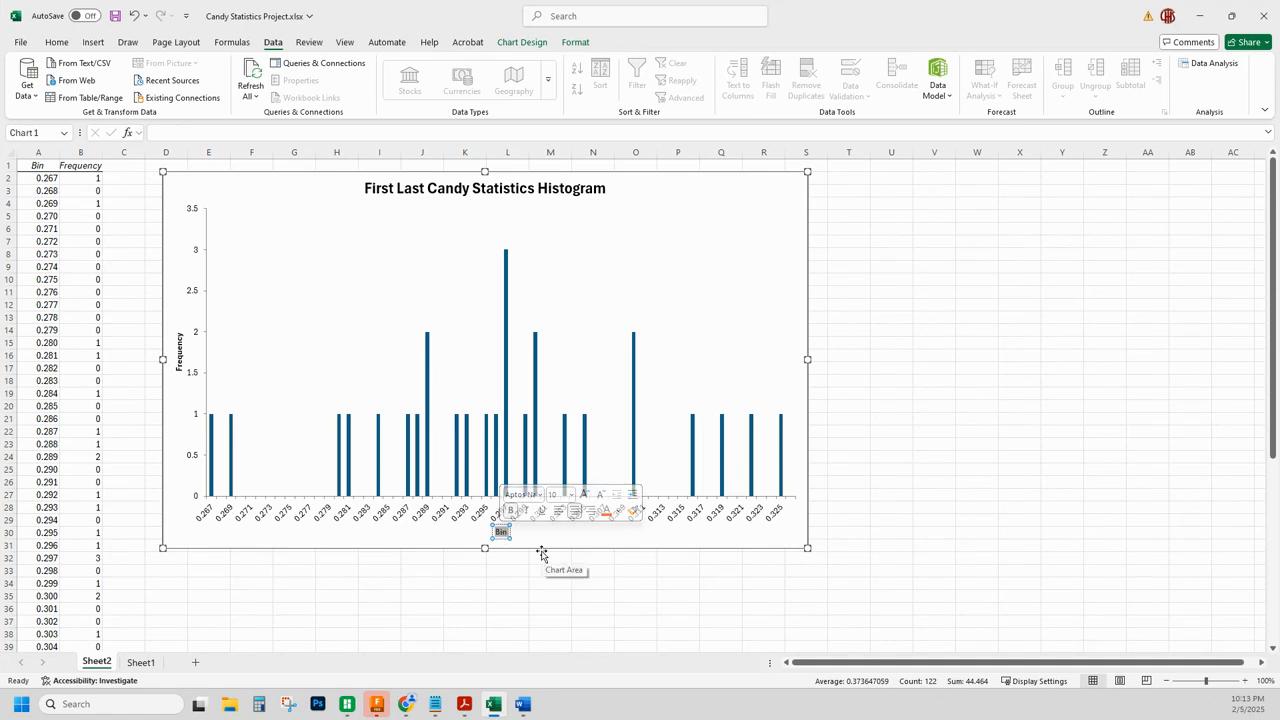
text(Measureme)
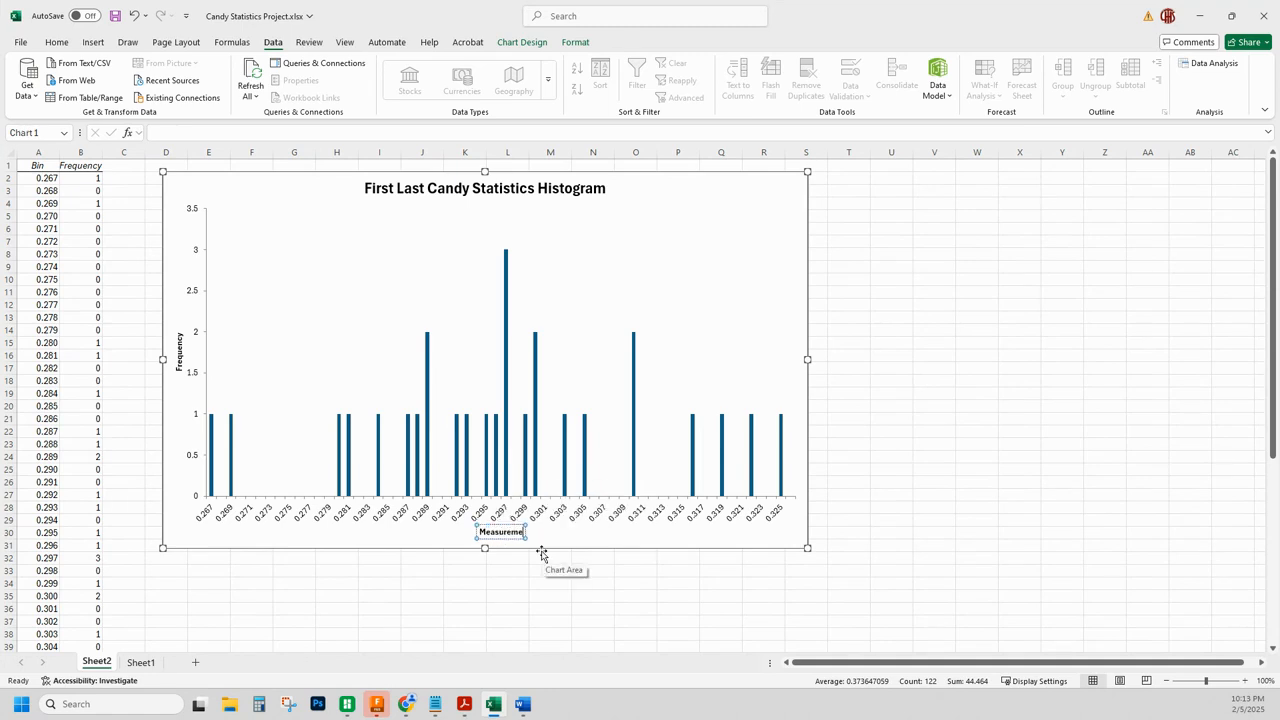
text(nt in Inches)
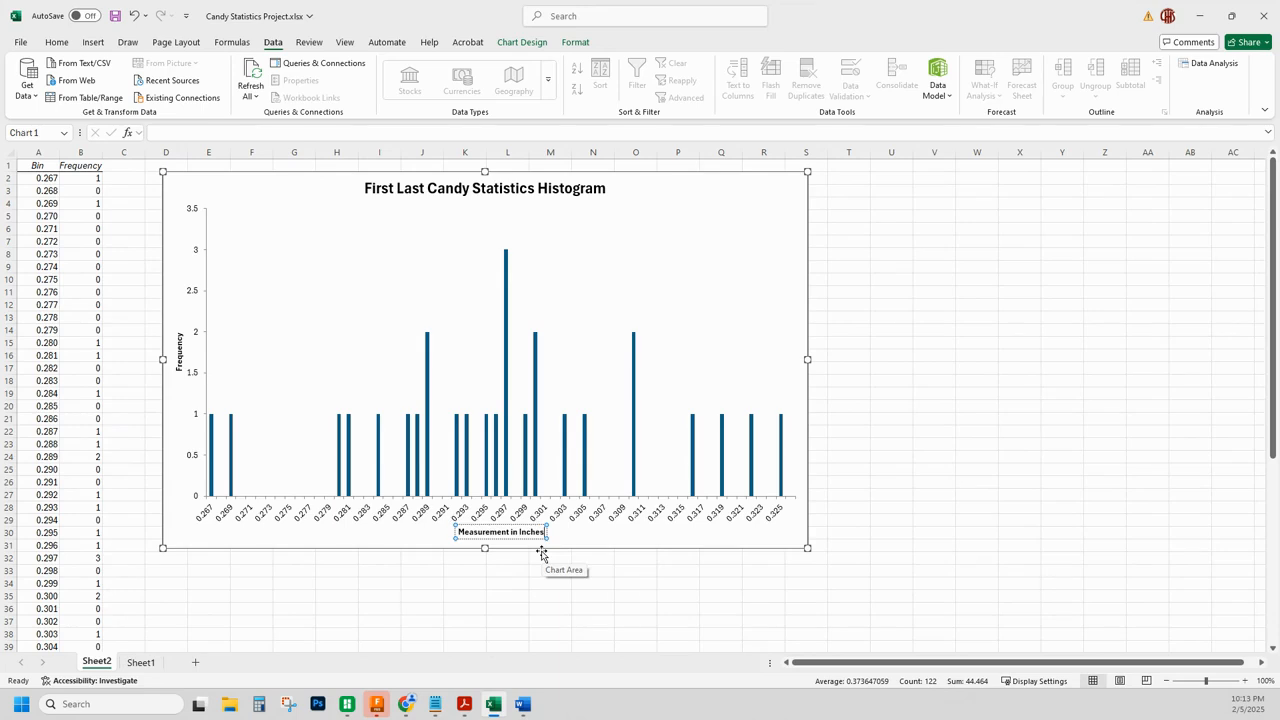
click(655, 541)
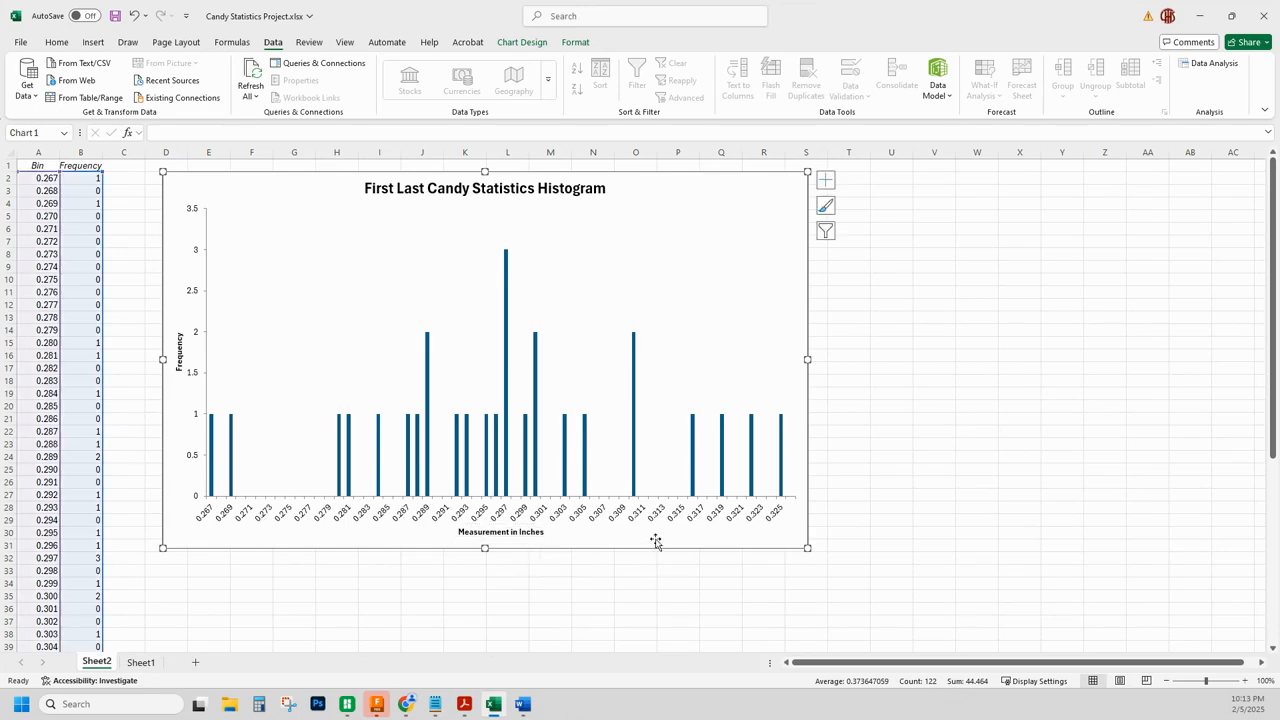
Replace the chart's vertical axis title with "Number of Occurences".
double_click(180, 352)
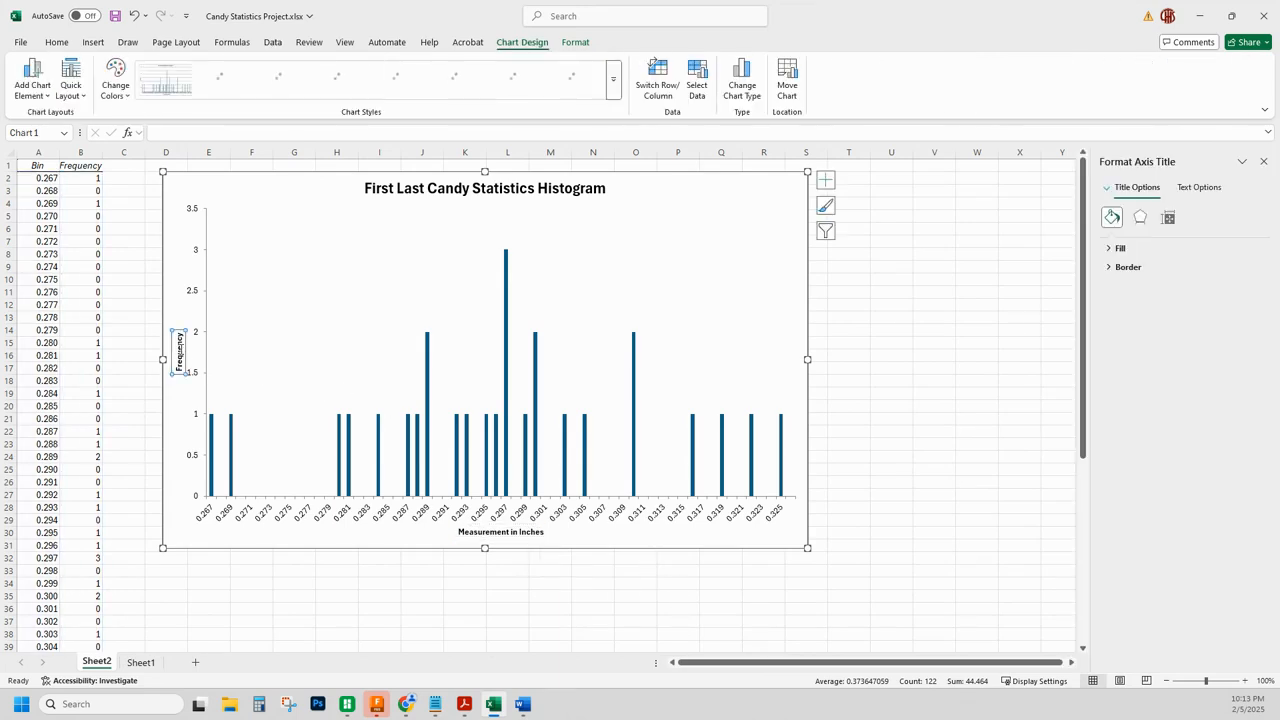
double_click(180, 352)
text(Number of Occurences)
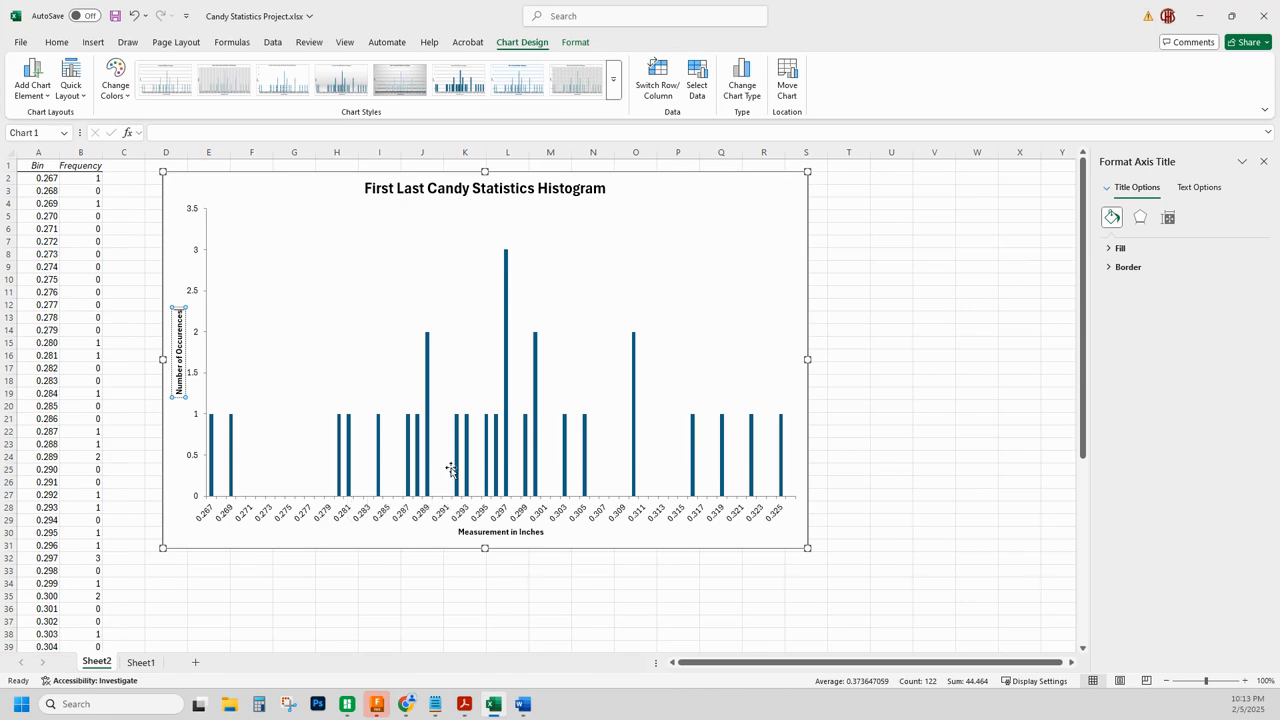
click(677, 323)
click(710, 192)
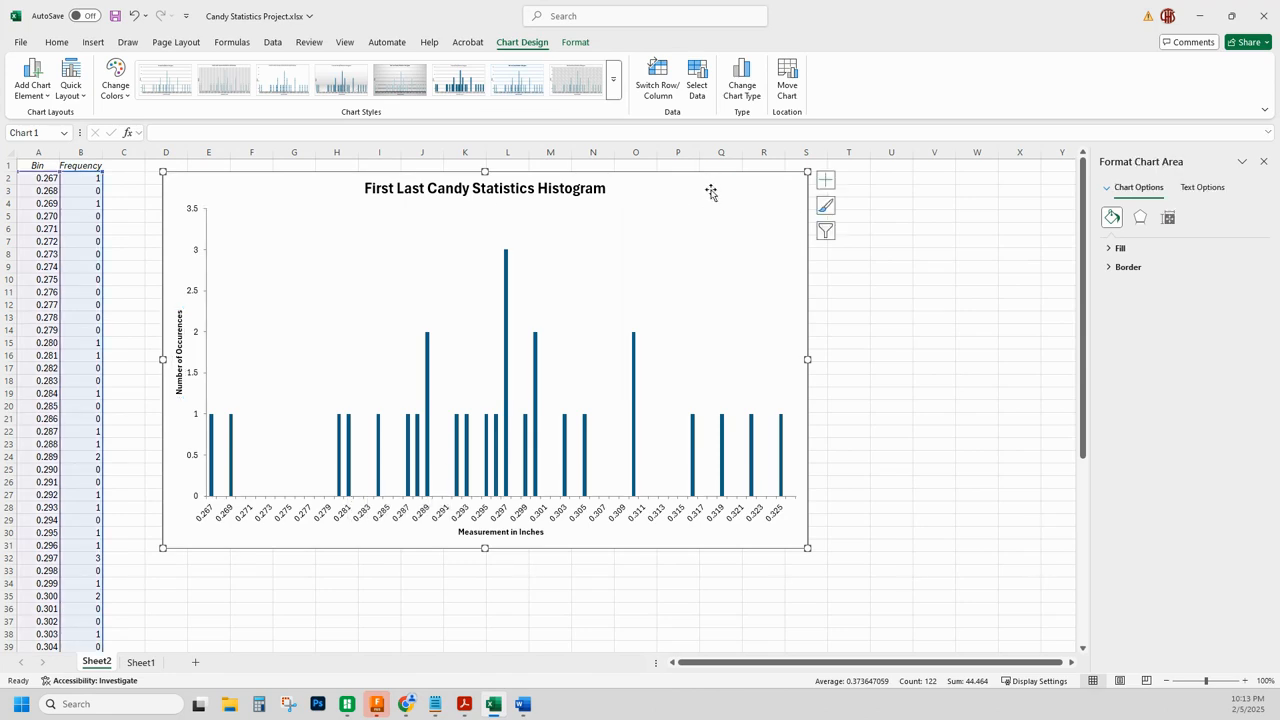
Set the major unit of the chart's vertical axis to 1.0.
mouse_move(692, 427)
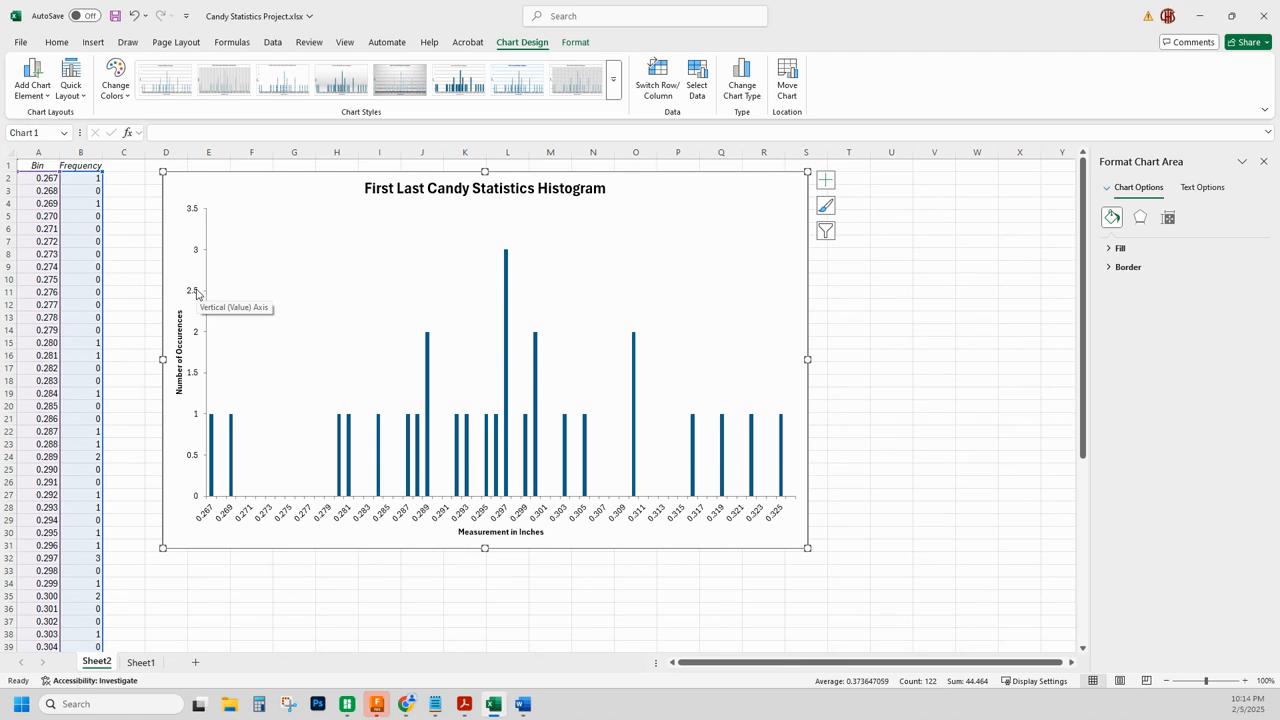
click(197, 339)
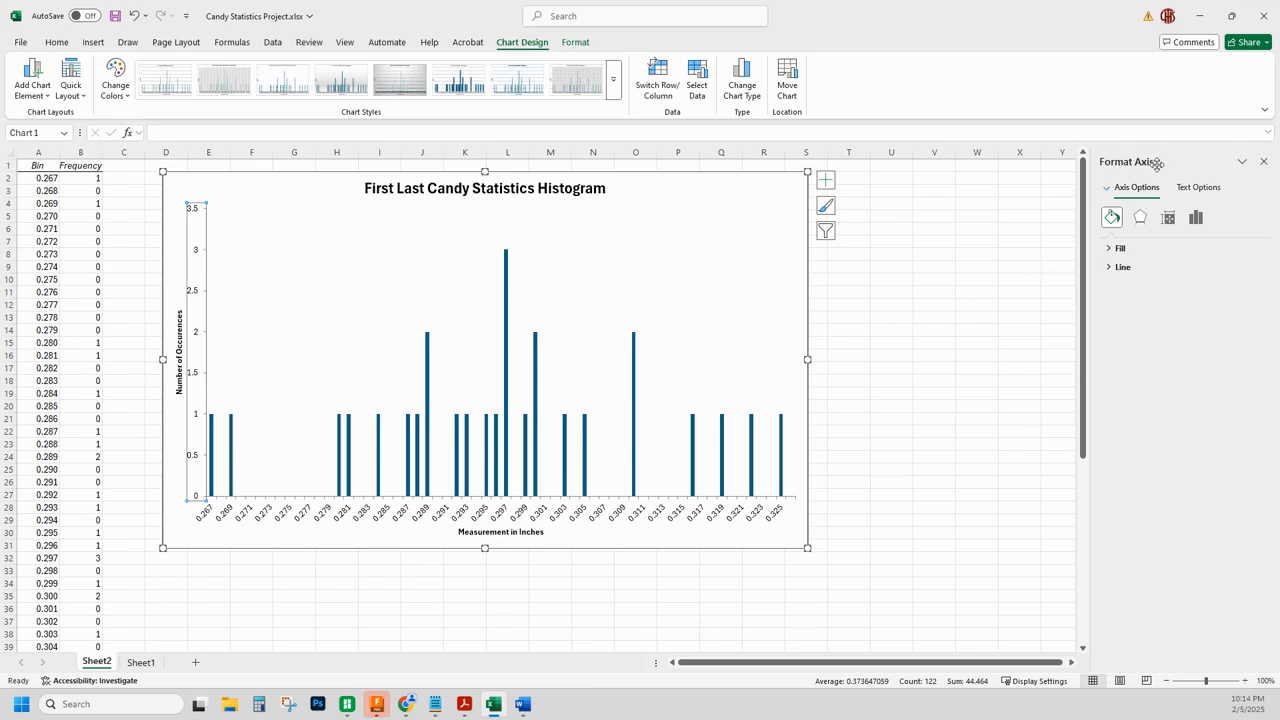
click(1197, 219)
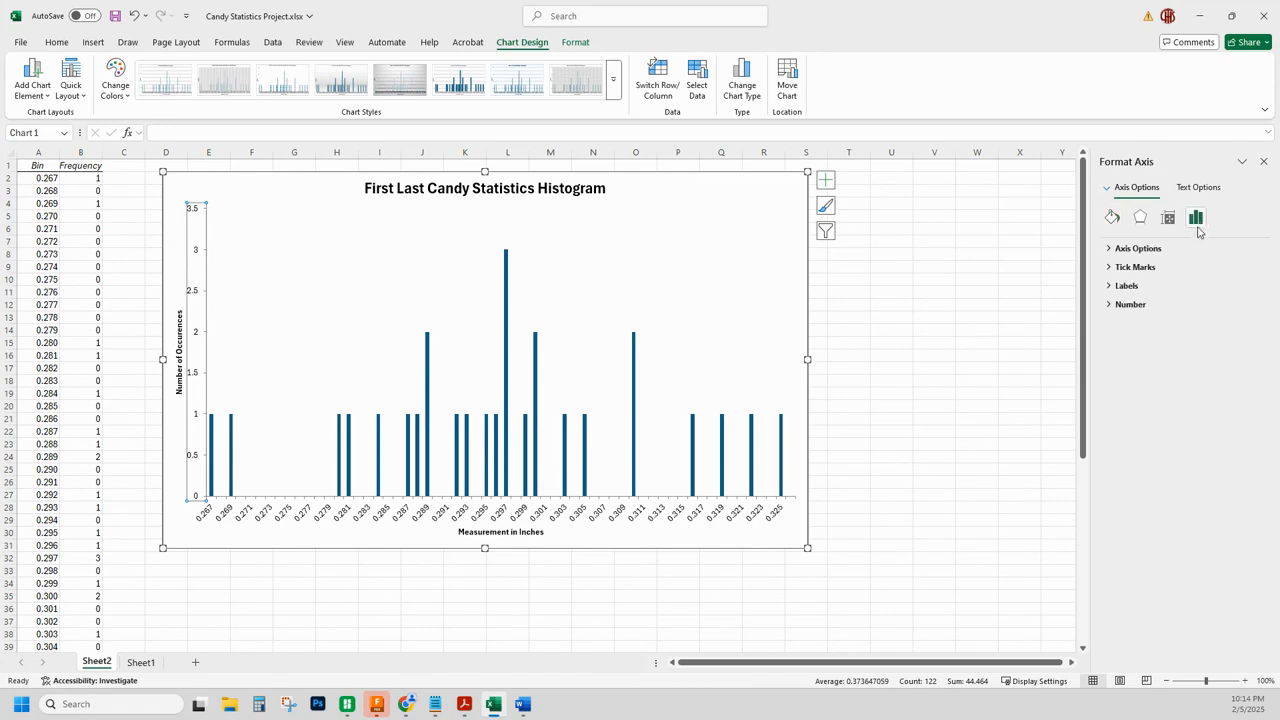
click(1110, 250)
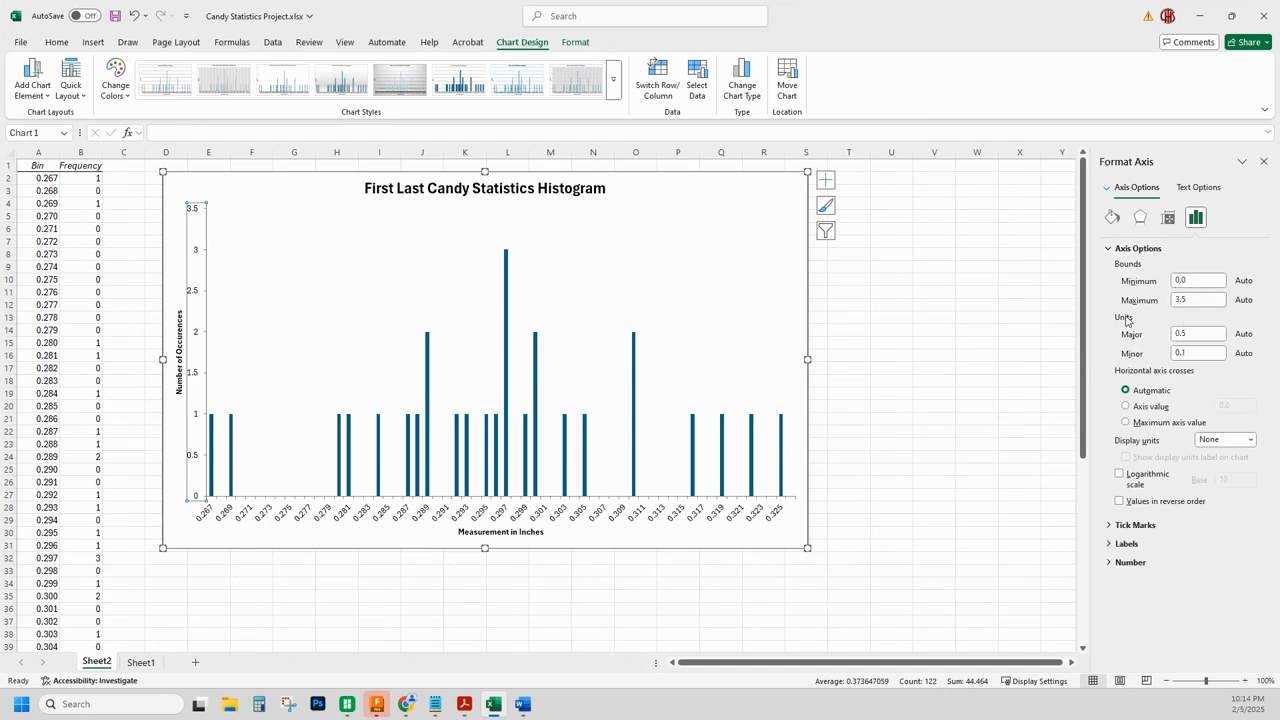
click(1175, 336)
key(Return)
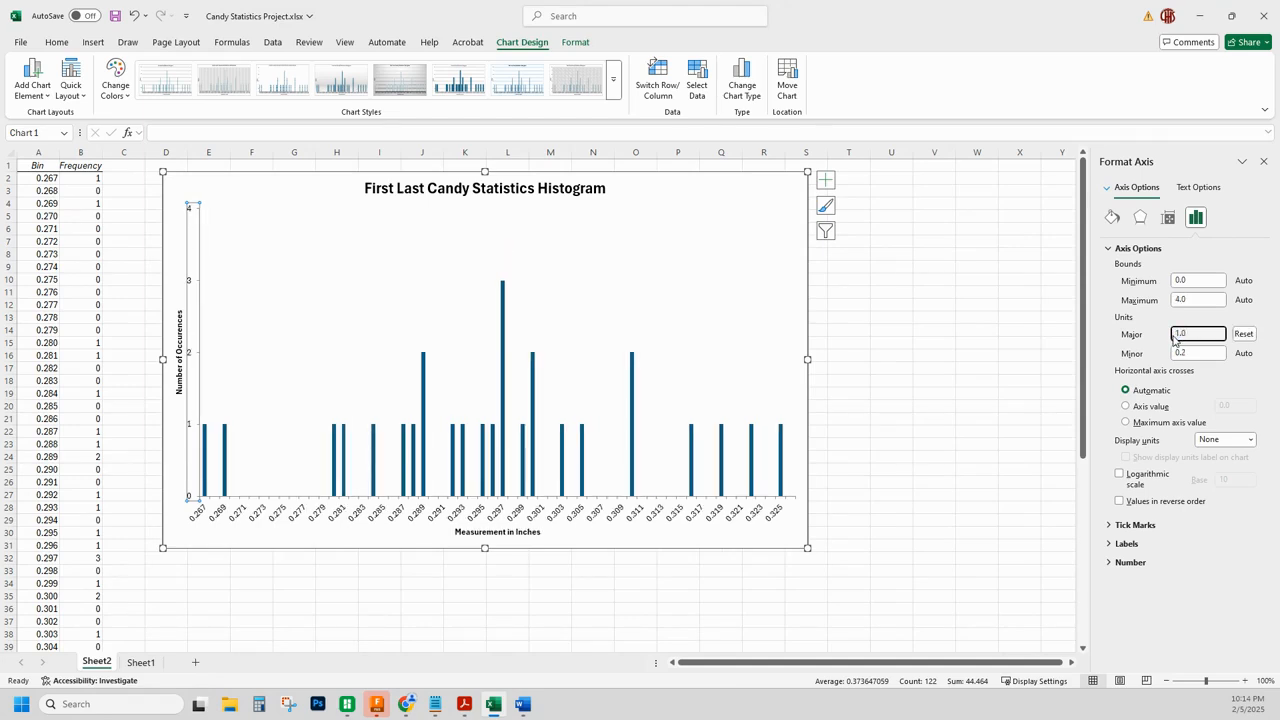
click(906, 532)
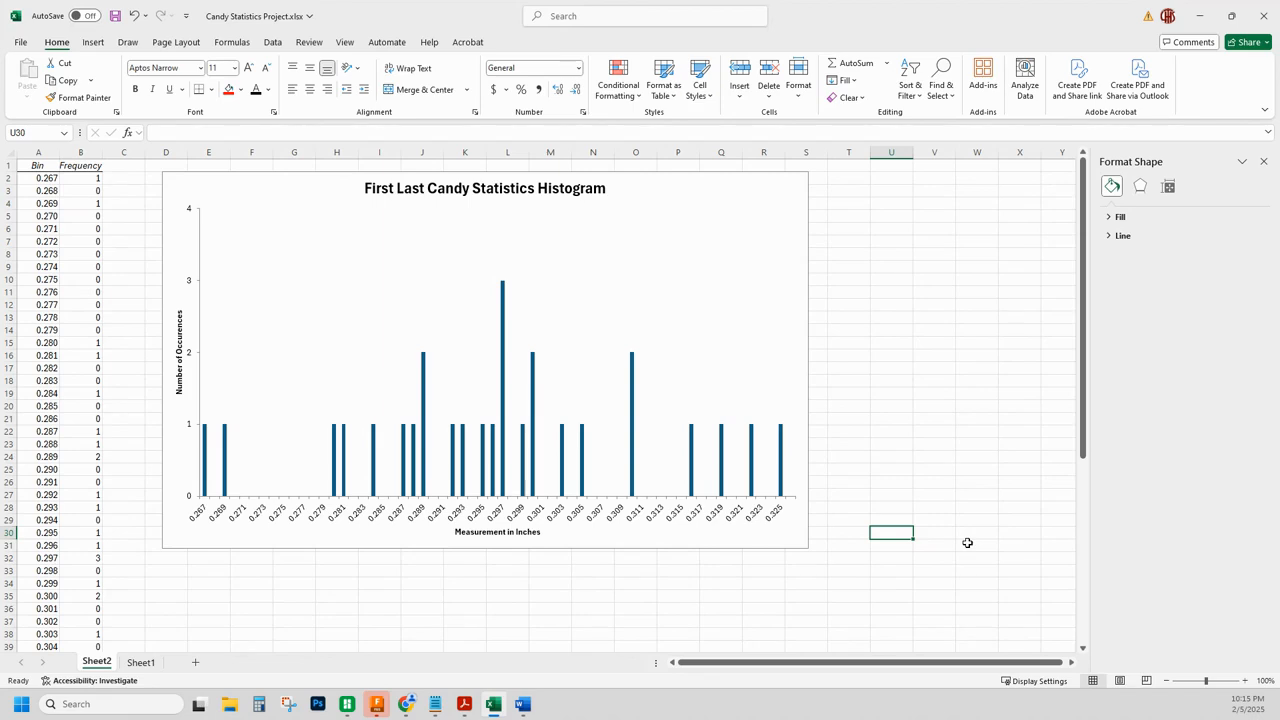
Copy the whole histogram chart from Sheet2 and paste it into Sheet1 at cell G28 using the destination theme.
click(798, 543)
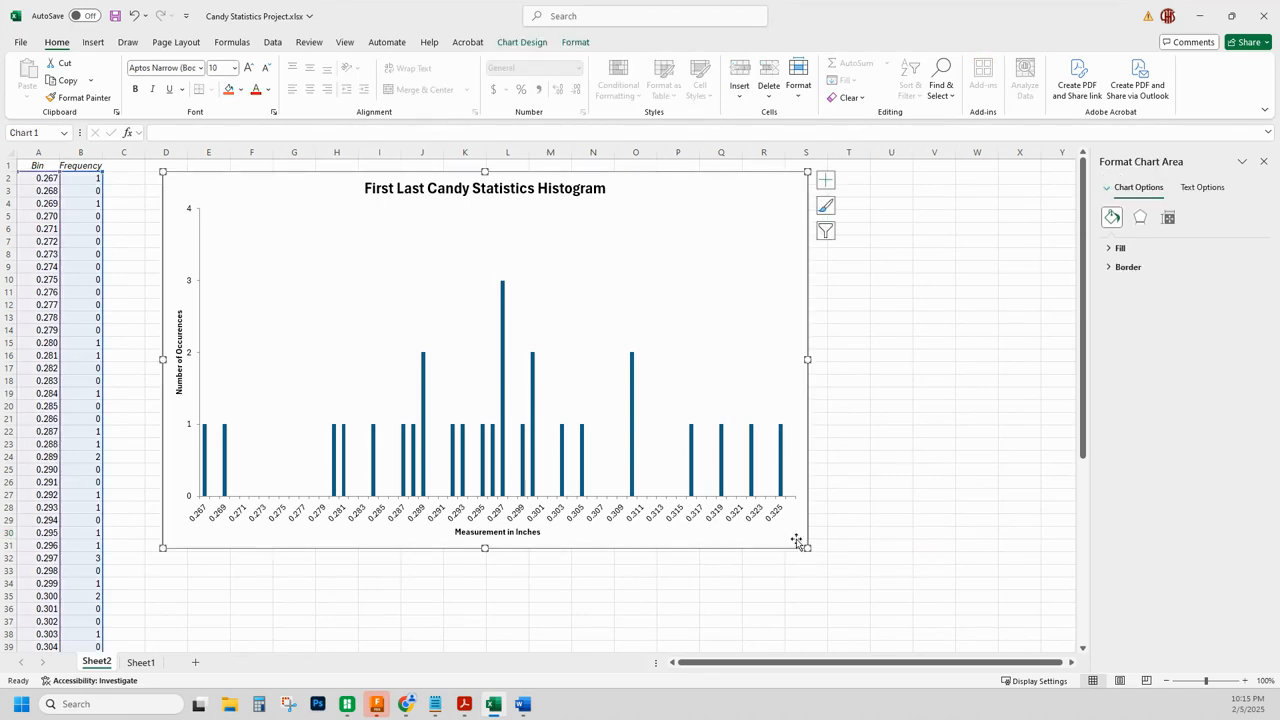
right_click(798, 543)
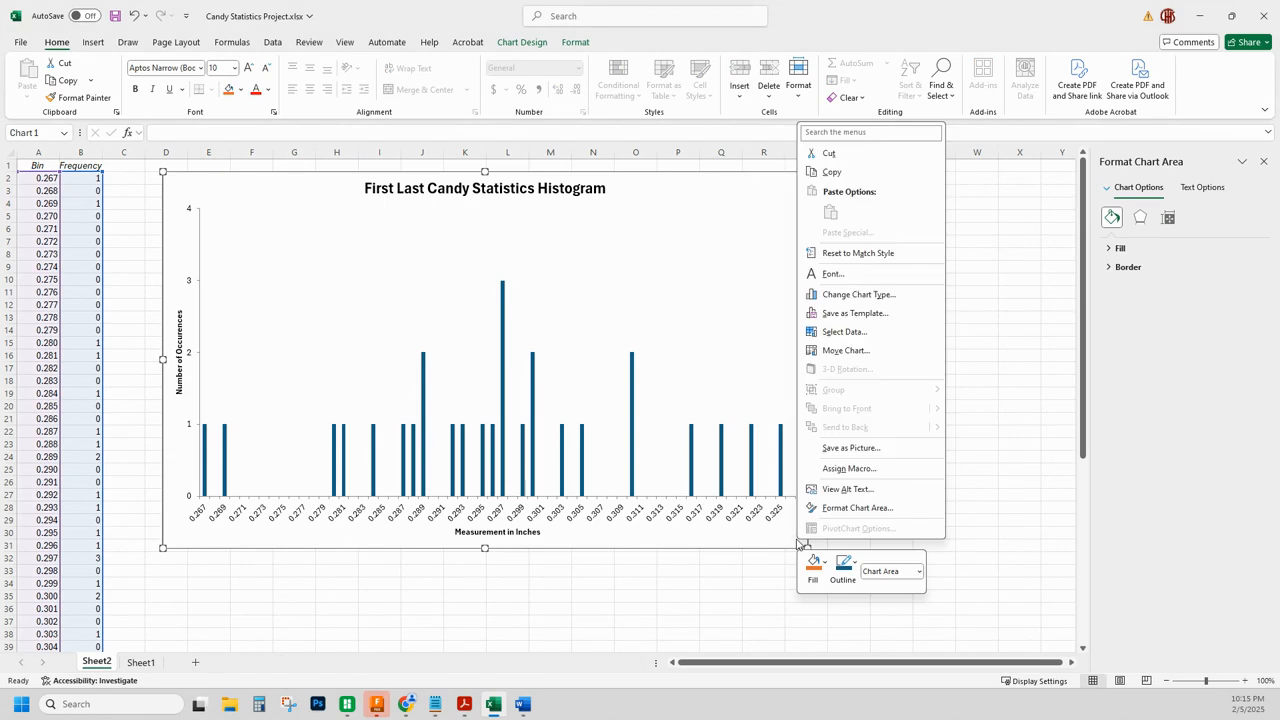
click(844, 176)
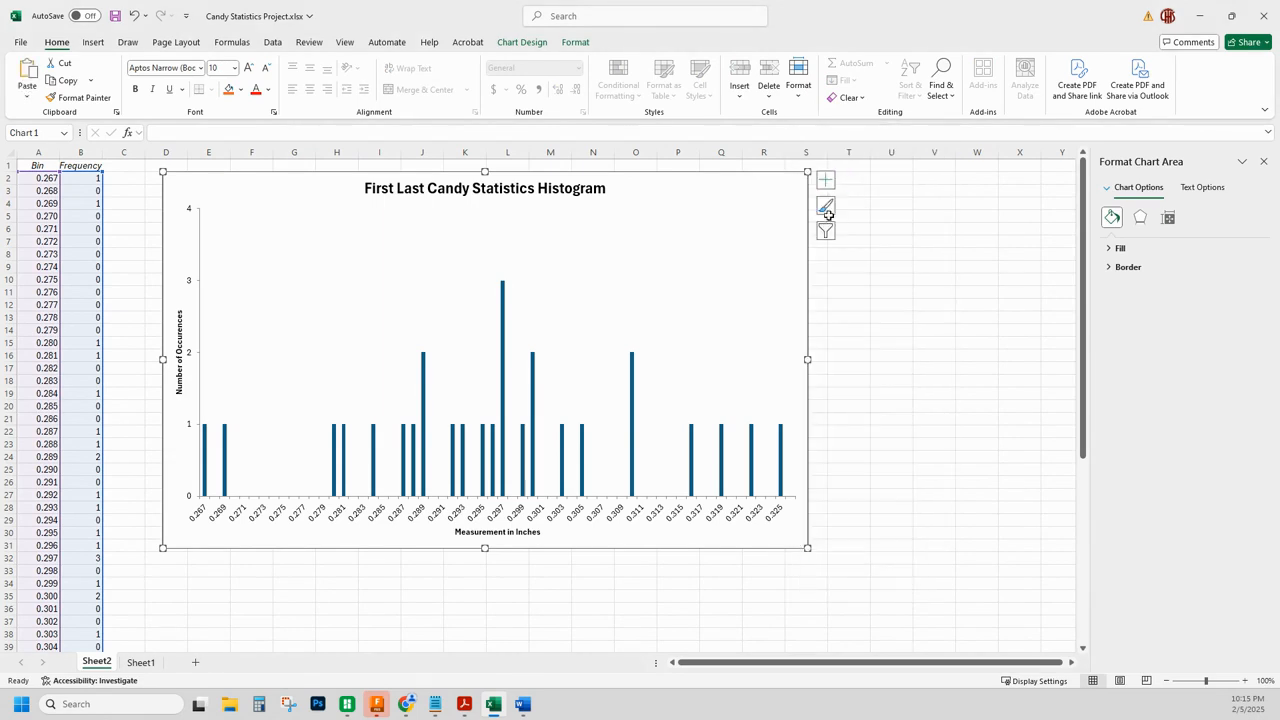
click(141, 663)
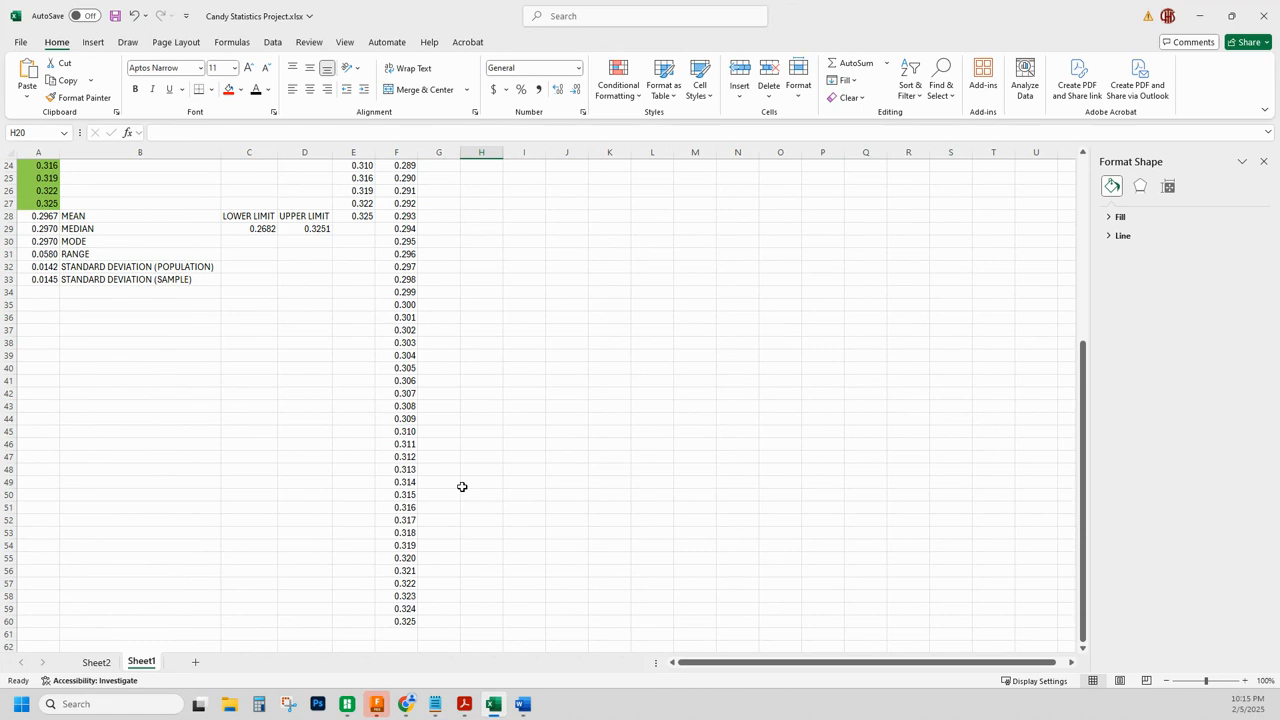
scroll(462, 487, up, 2)
click(445, 293)
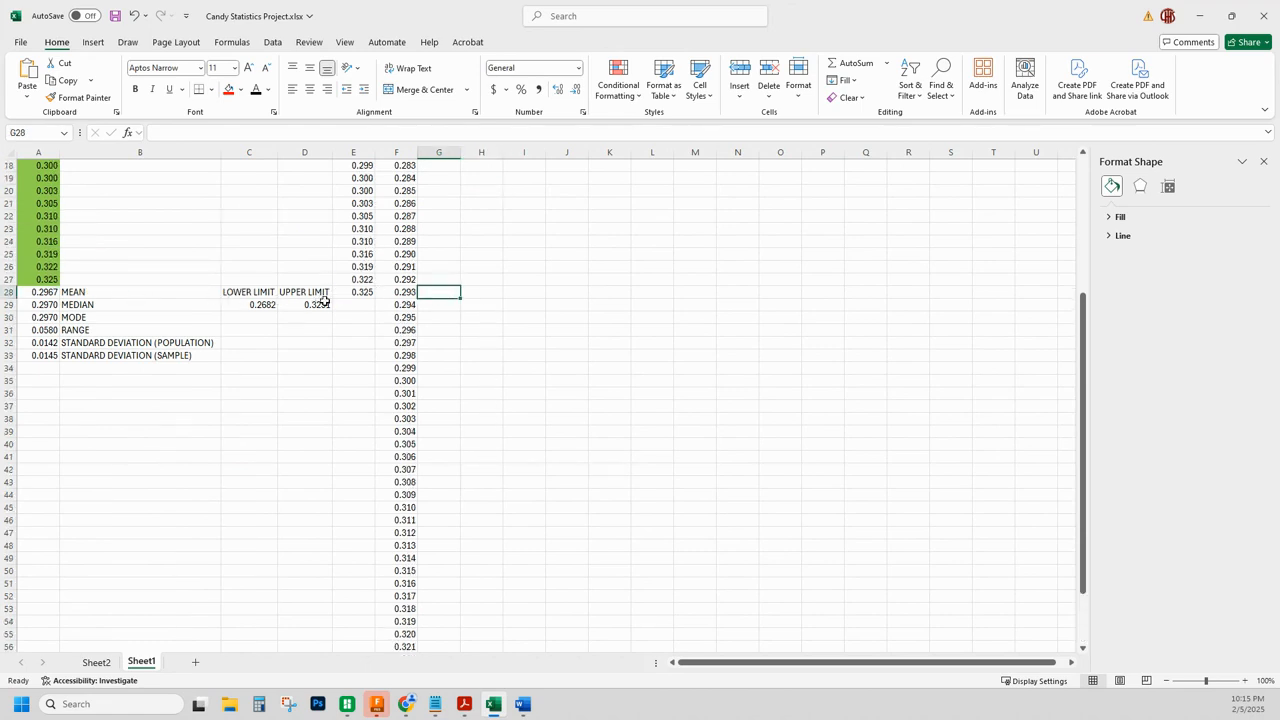
right_click(436, 291)
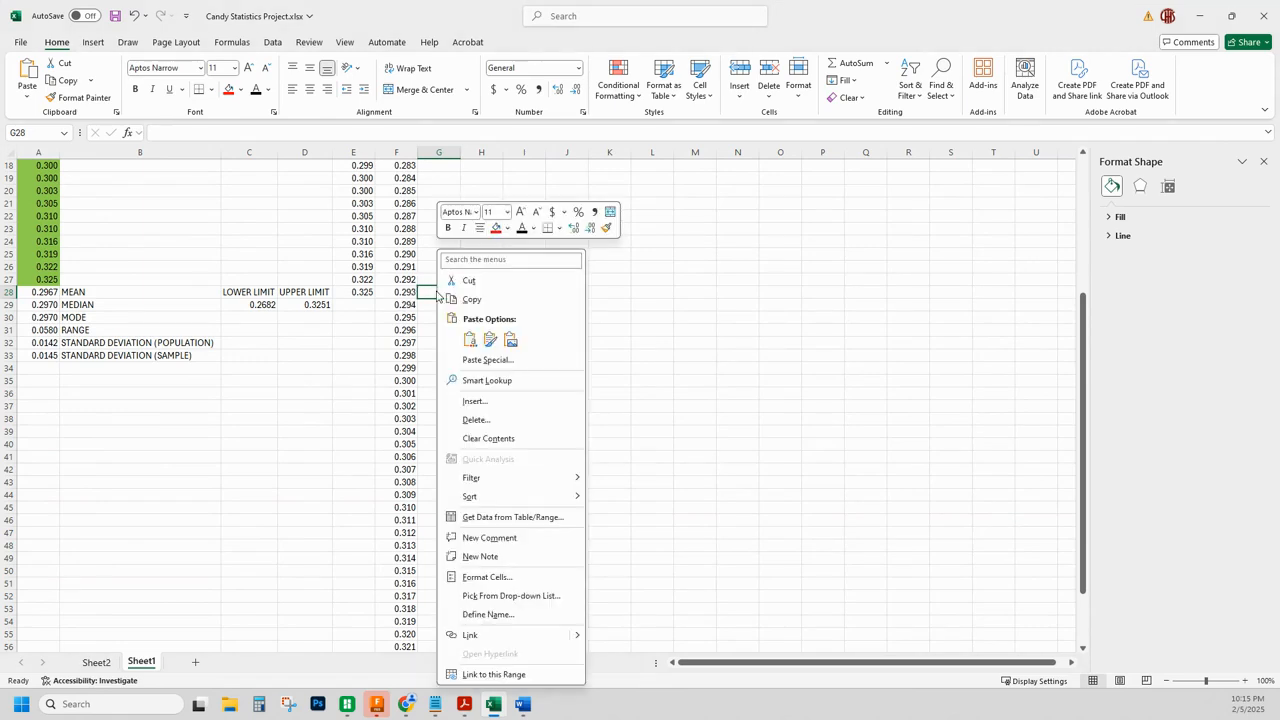
click(471, 340)
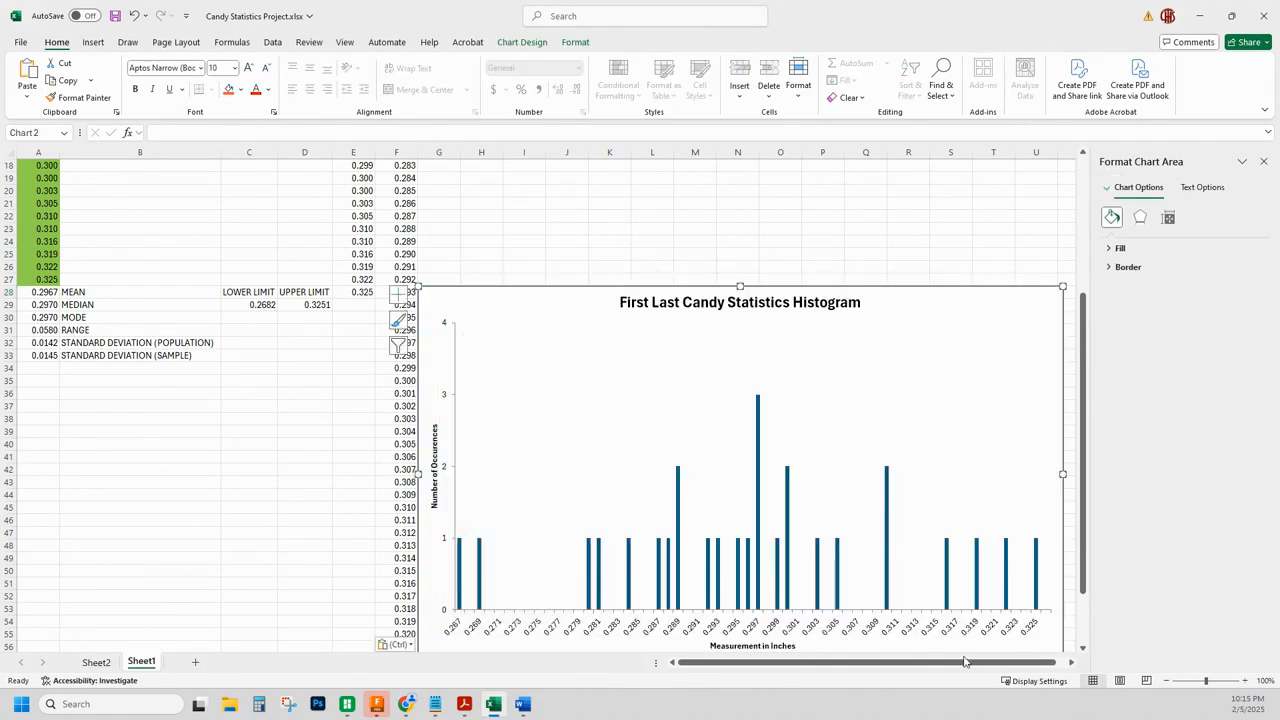
Shrink the pasted histogram on Sheet1 so it spans roughly G28 to R52.
scroll(1027, 638, down, 2)
drag(1062, 586, 935, 521)
click(951, 587)
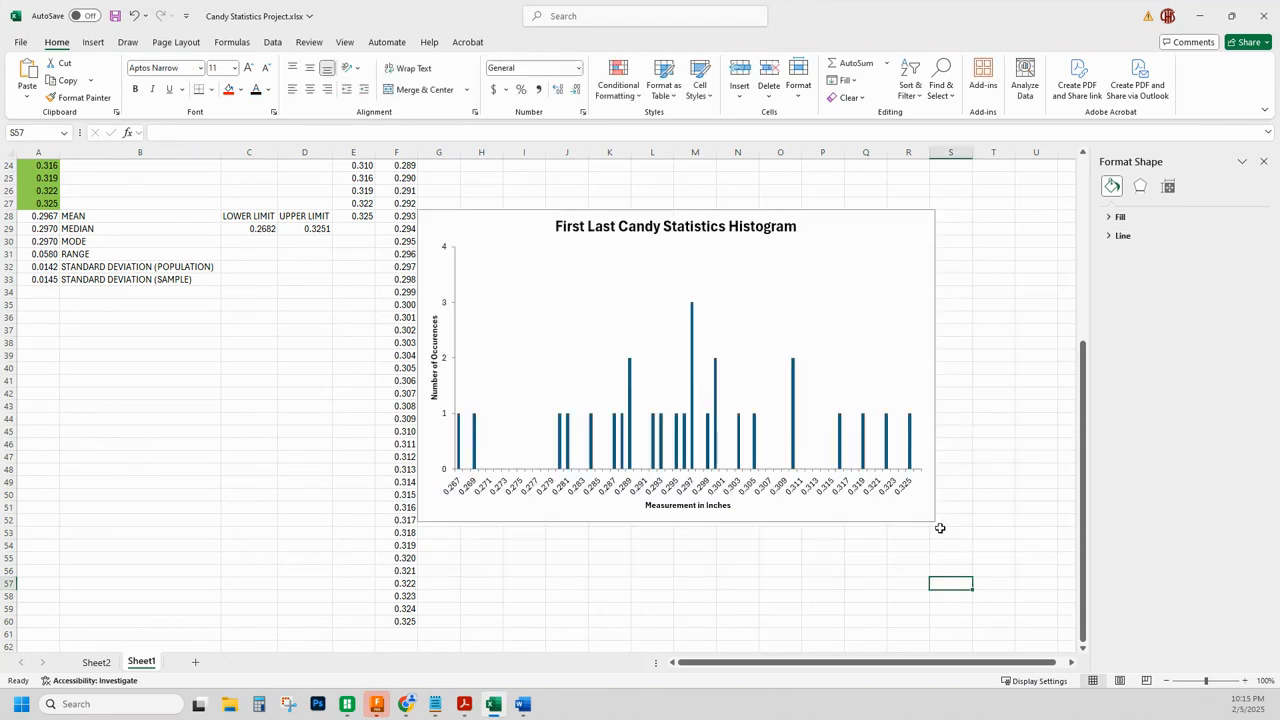
scroll(940, 527, up, 3)
scroll(940, 527, down, 2)
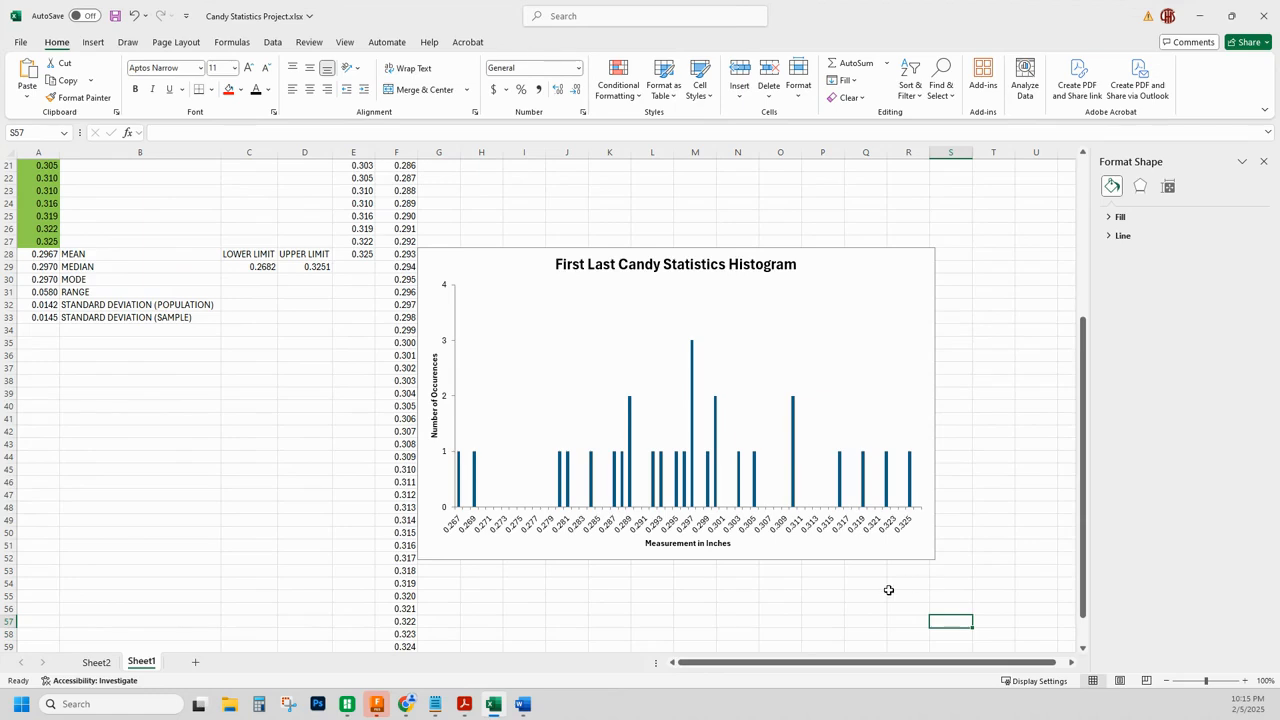
Switch to Snipping Tool and capture a rectangular snip covering the summary statistics, limits and histogram on Sheet1.
click(289, 704)
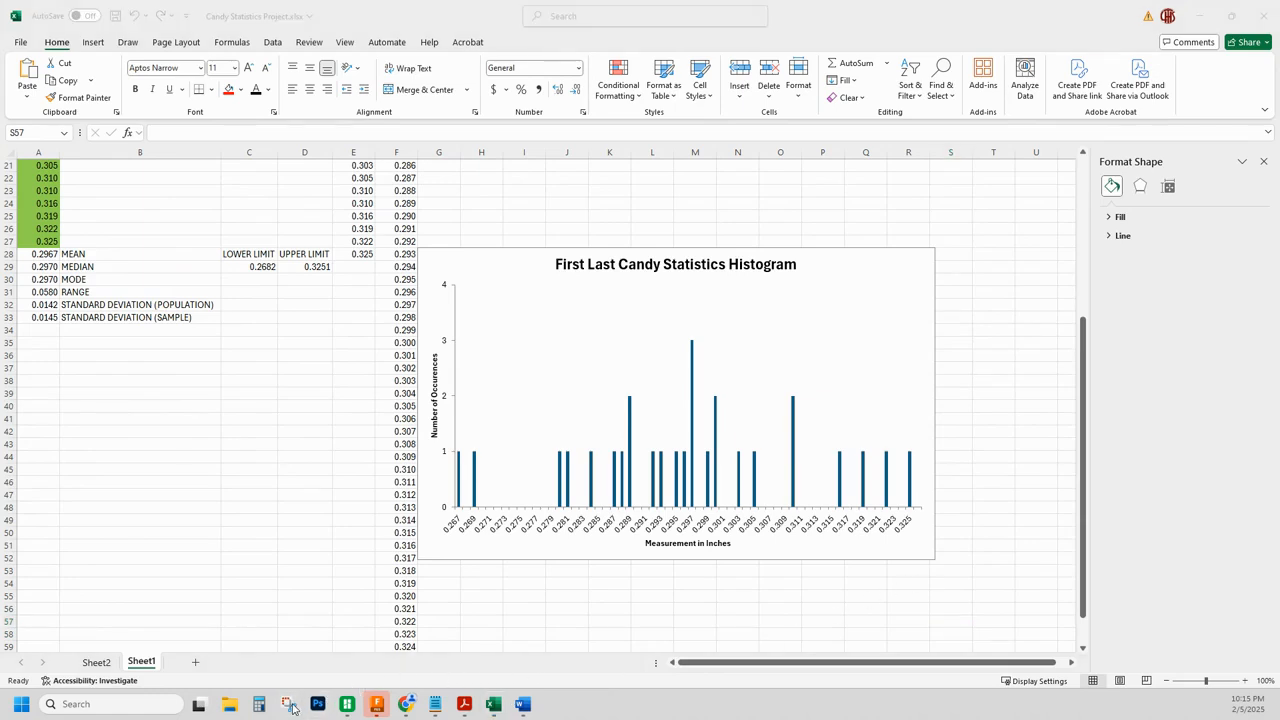
click(76, 92)
drag(17, 245, 939, 568)
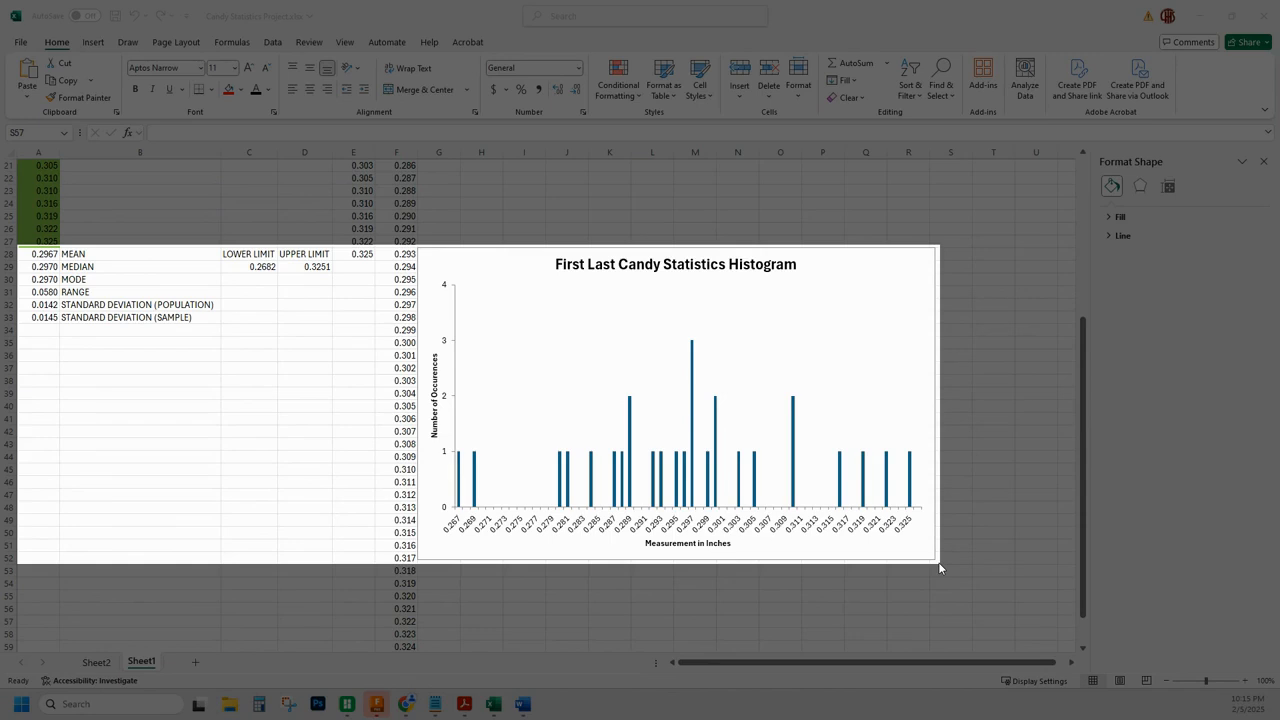
drag(939, 568, 940, 566)
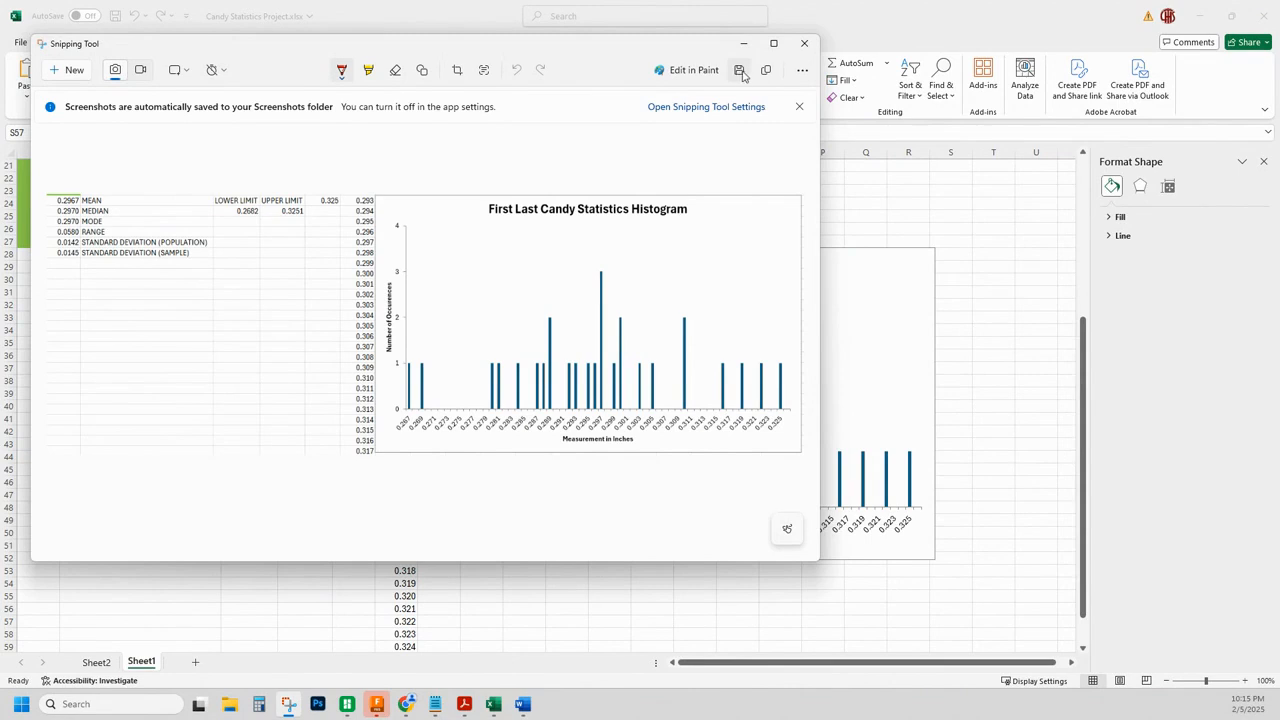
Save the snip to Downloads as the PNG "First Last Candy Statistics Histogram", replacing the existing file, and minimize Snipping Tool.
key(ctrl+s)
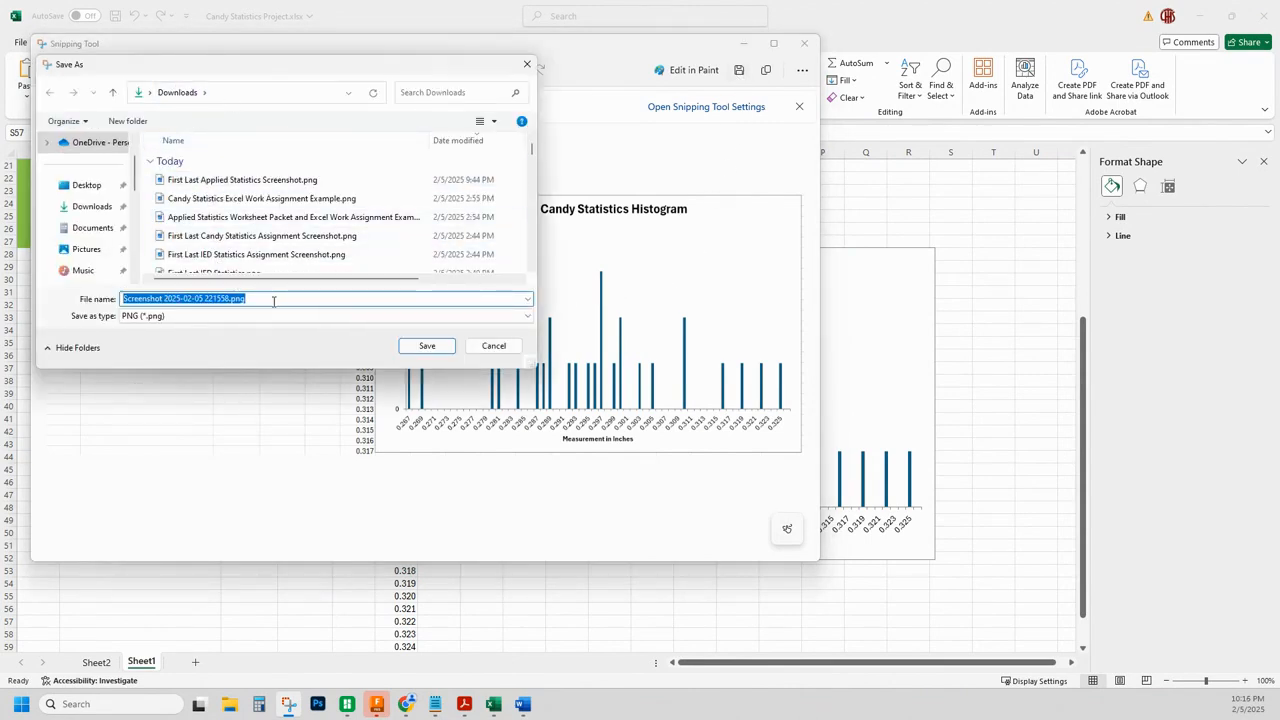
text(First Last Candy St)
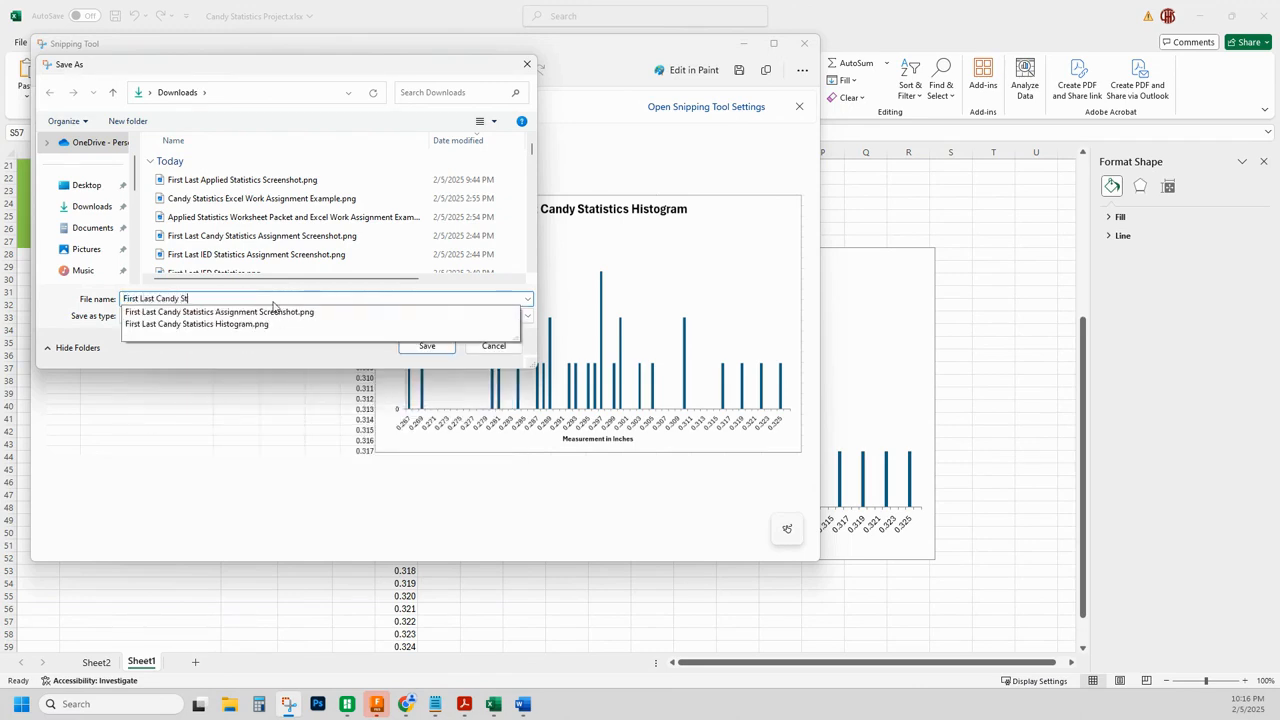
text(atistics Histogram)
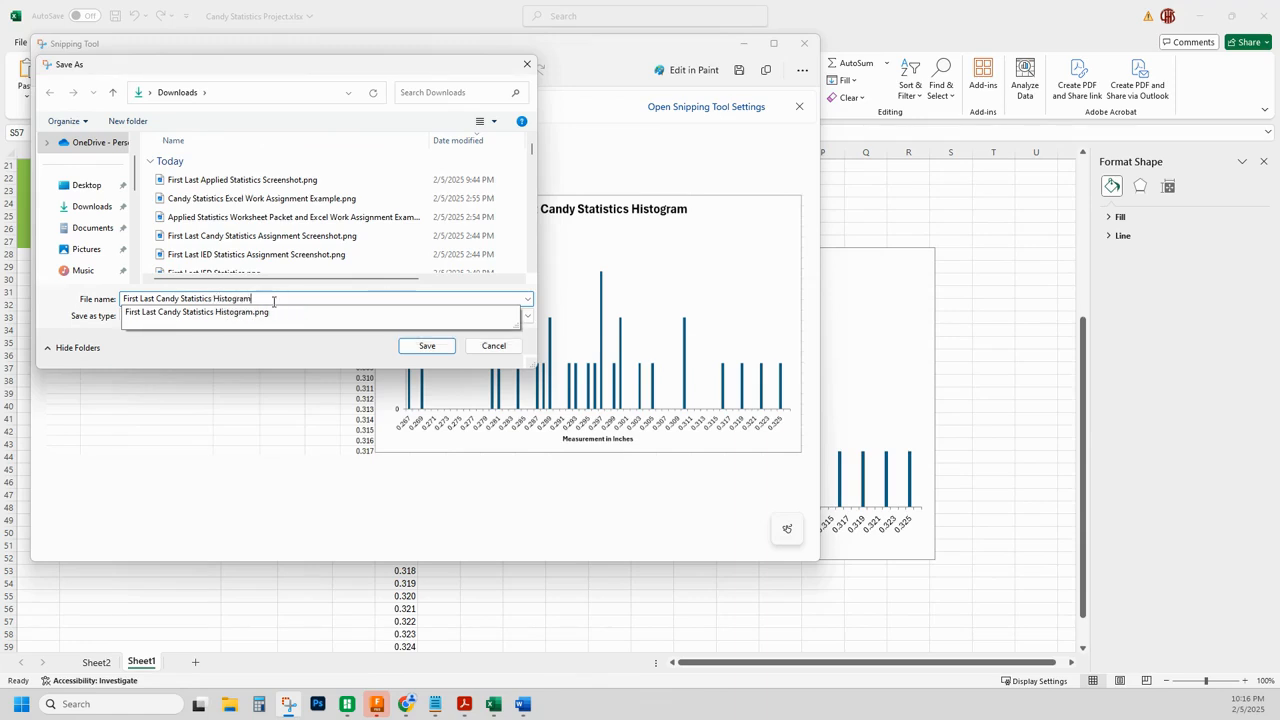
key(Return)
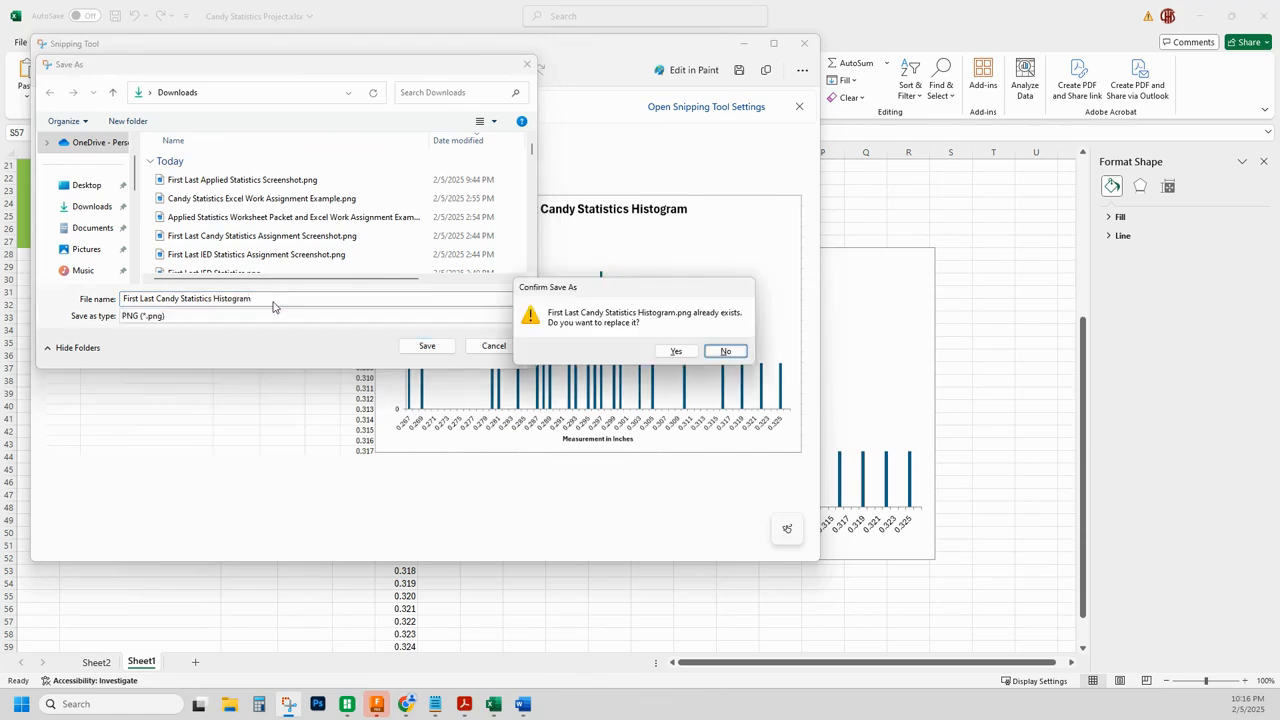
click(675, 352)
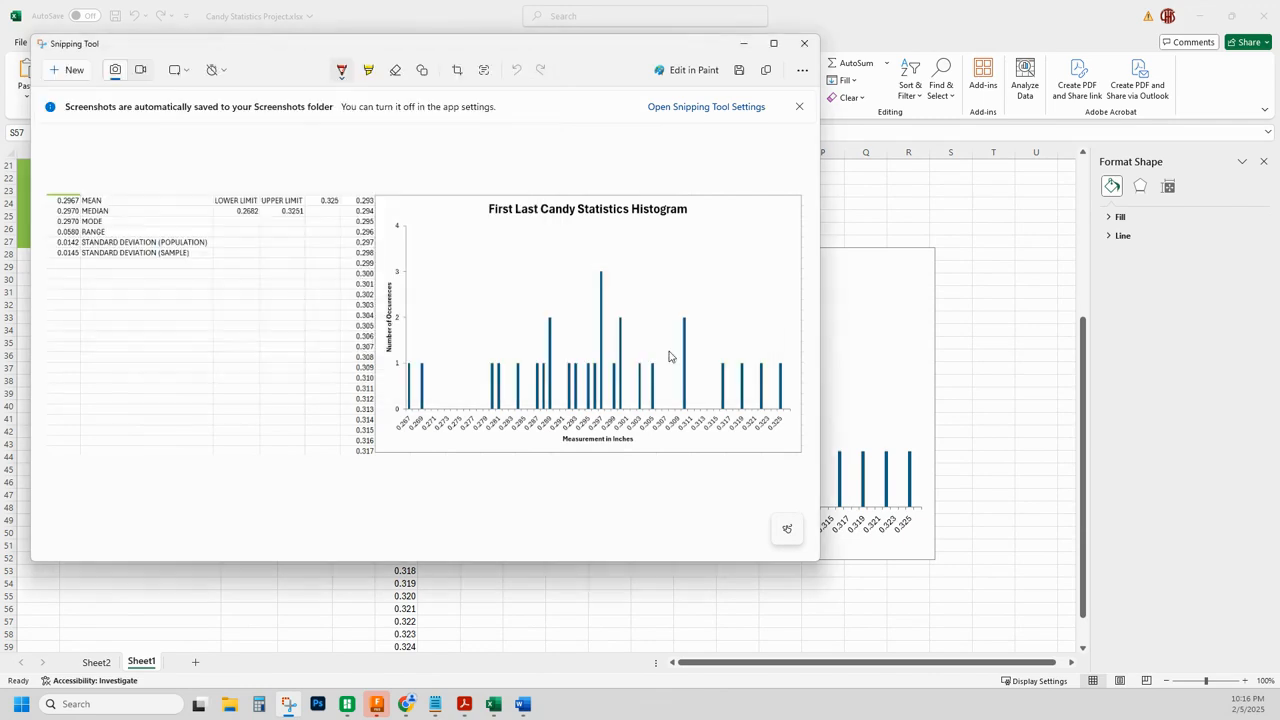
click(744, 46)
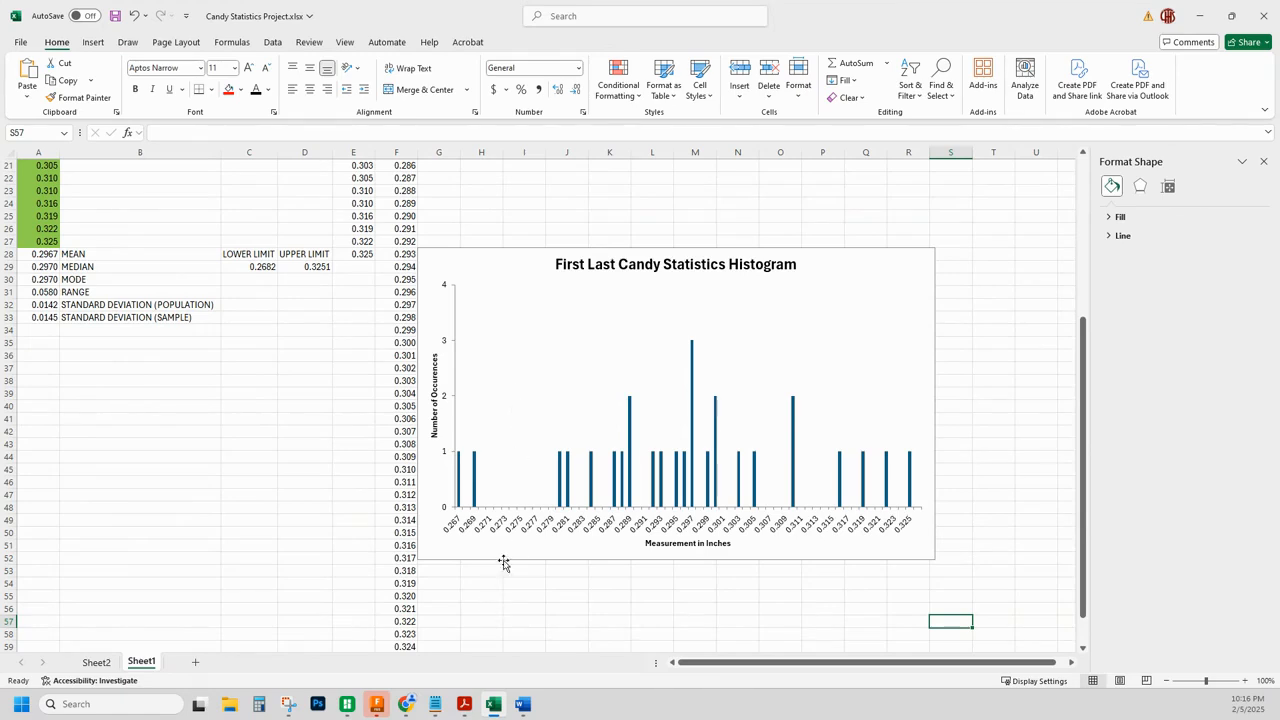
Switch to Google Classroom in the browser and download Period 1 Candy Statistics.png from the Period 1 Candy Statistics Histogram material.
click(1199, 16)
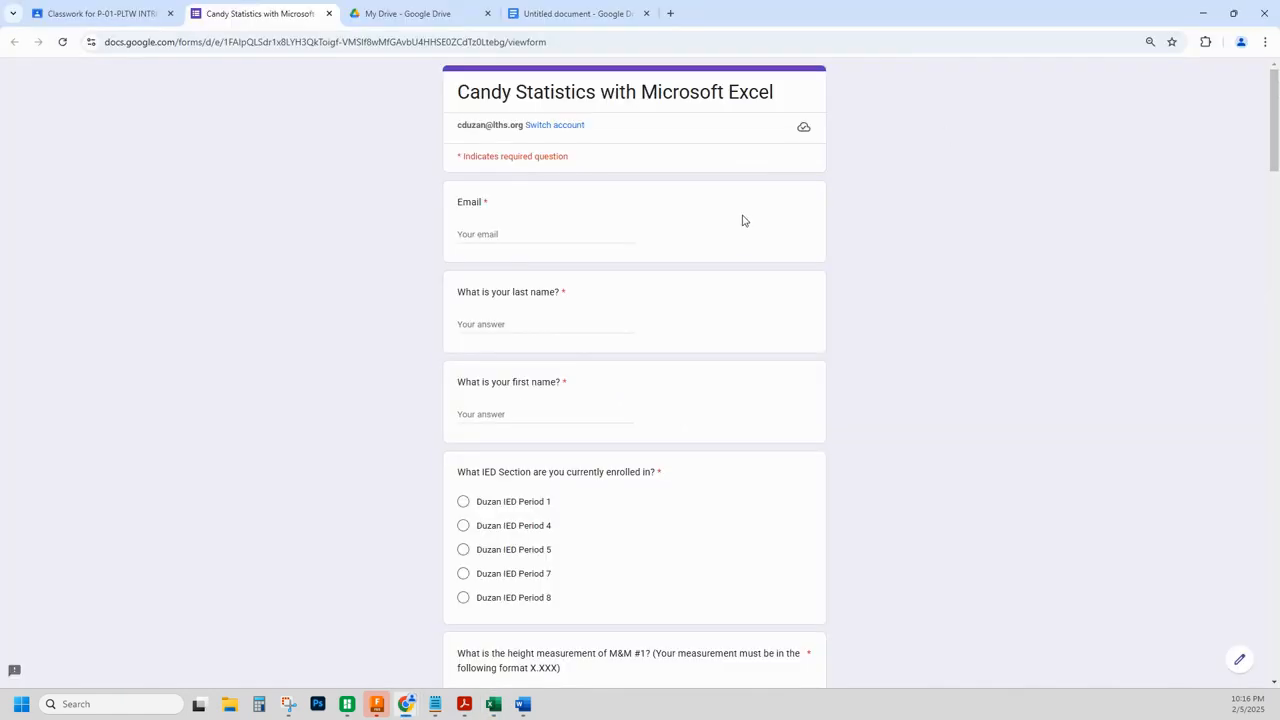
click(104, 15)
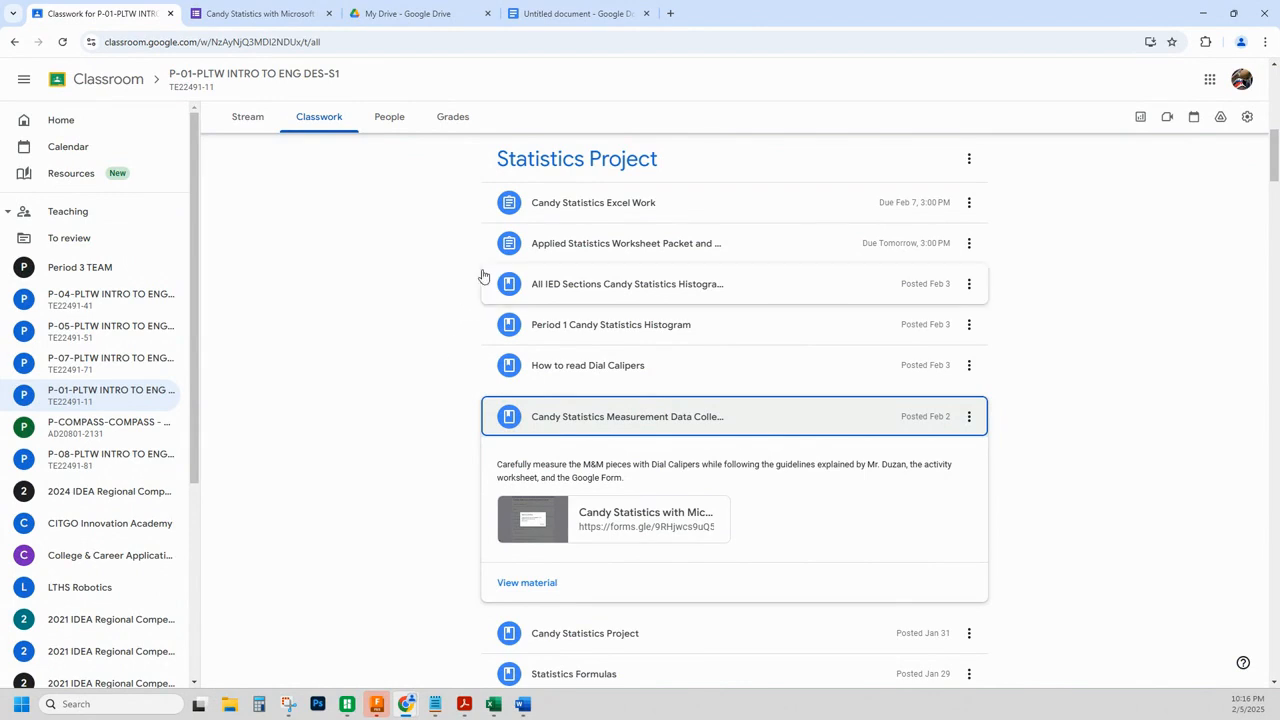
click(539, 419)
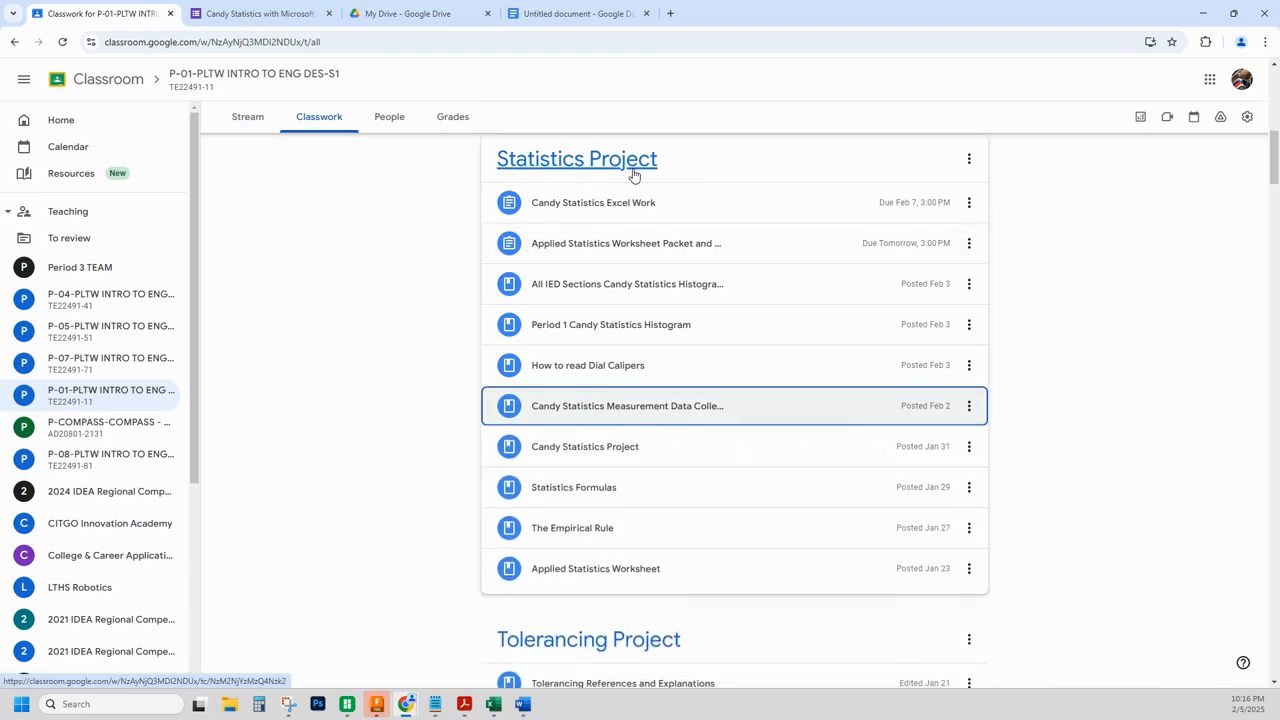
click(617, 328)
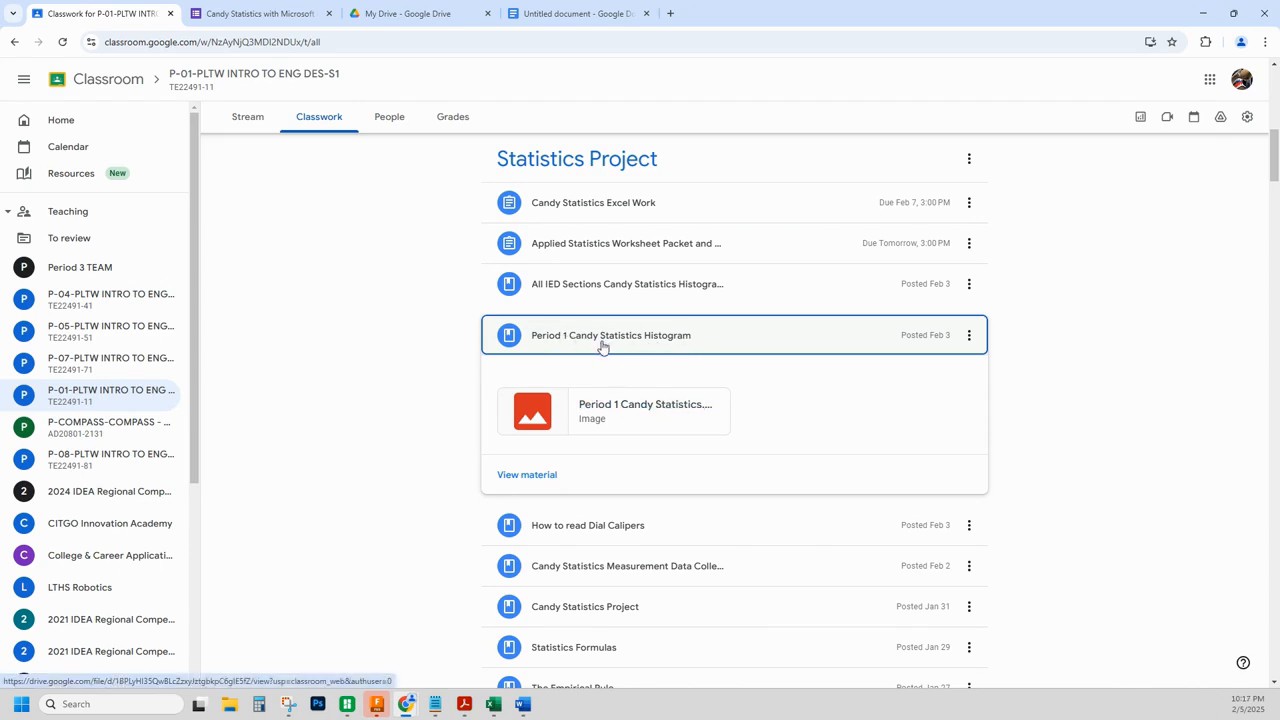
click(638, 407)
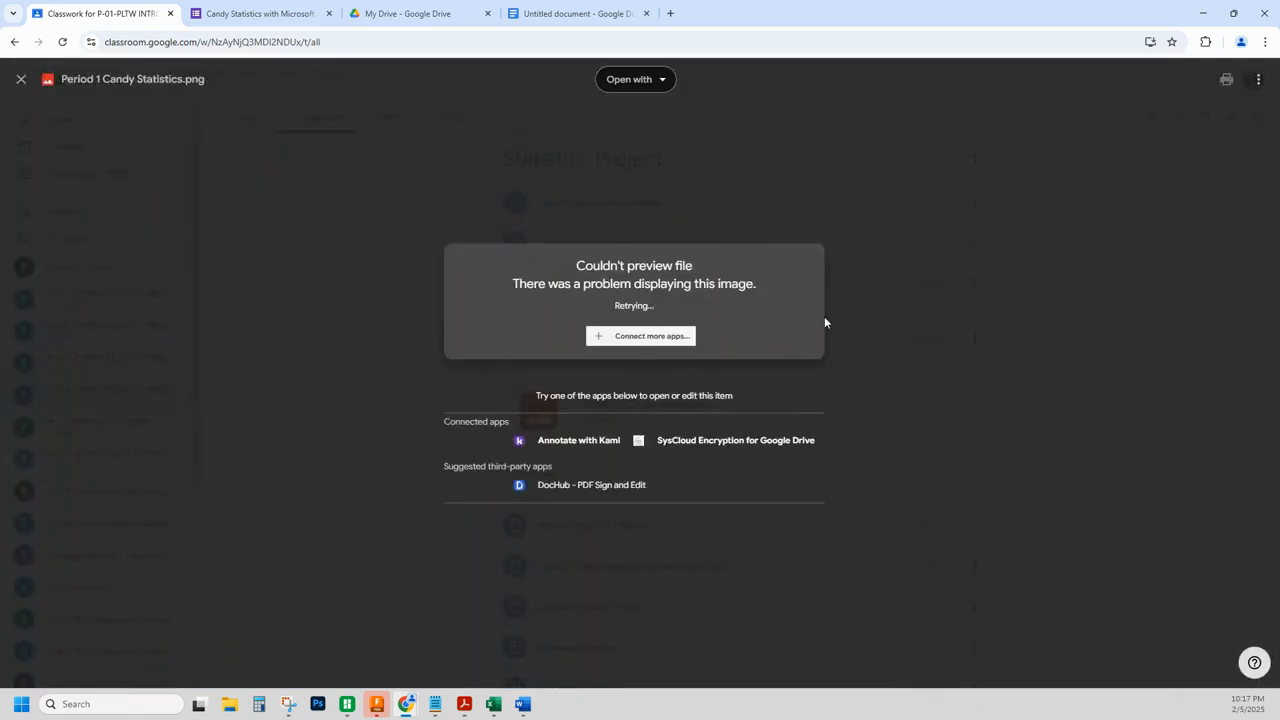
click(1258, 80)
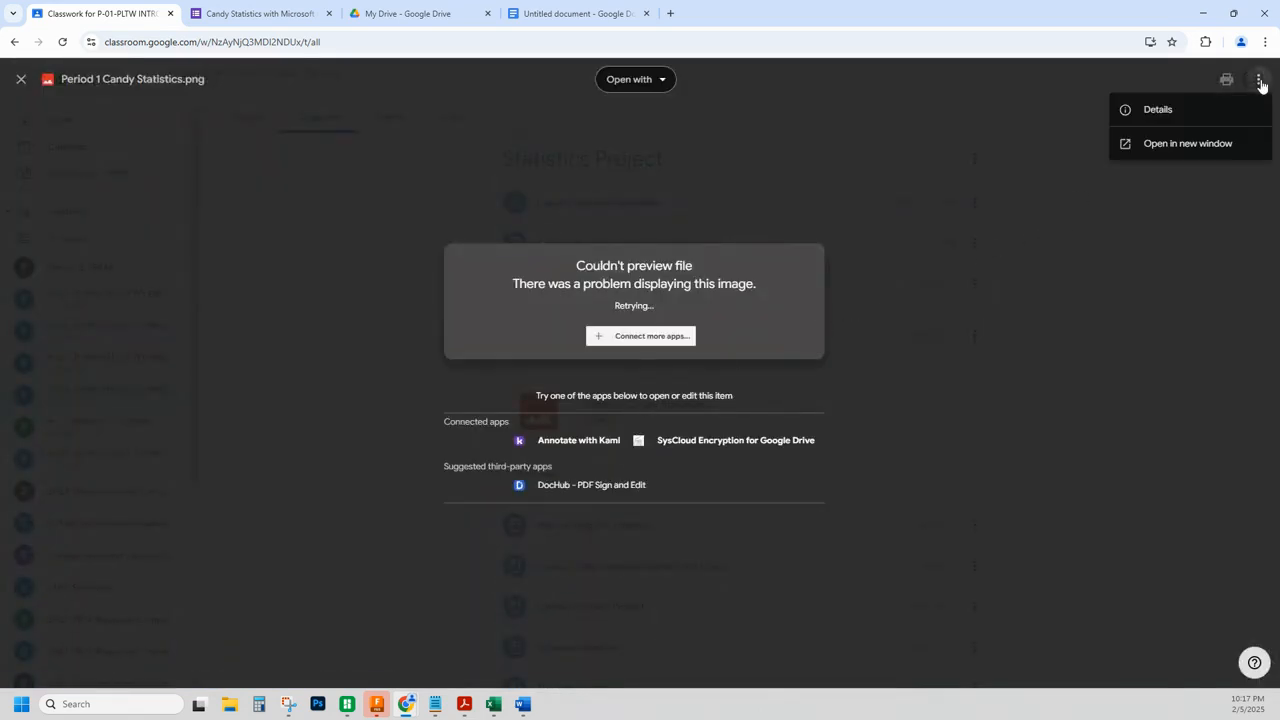
click(1194, 154)
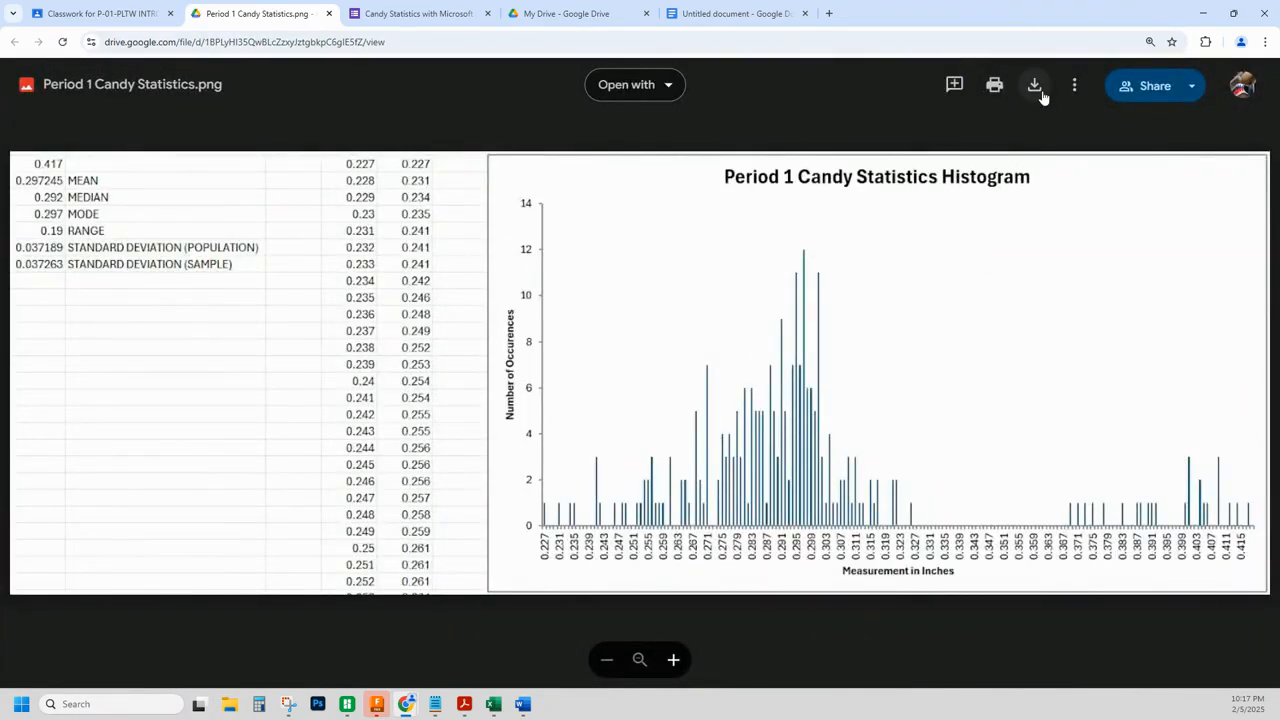
click(1035, 88)
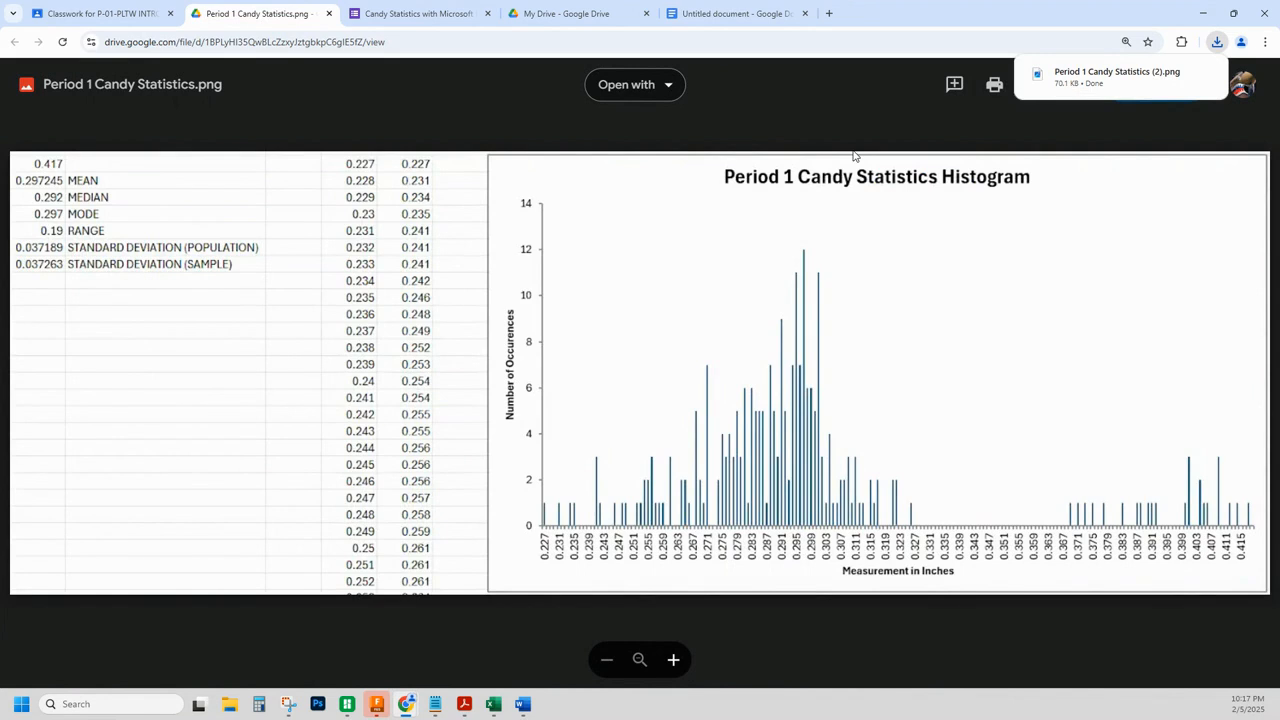
Return to the Classroom classwork and download All Sections Candy Statistics.png from the All IED Sections Candy Statistics Histogram material.
click(104, 16)
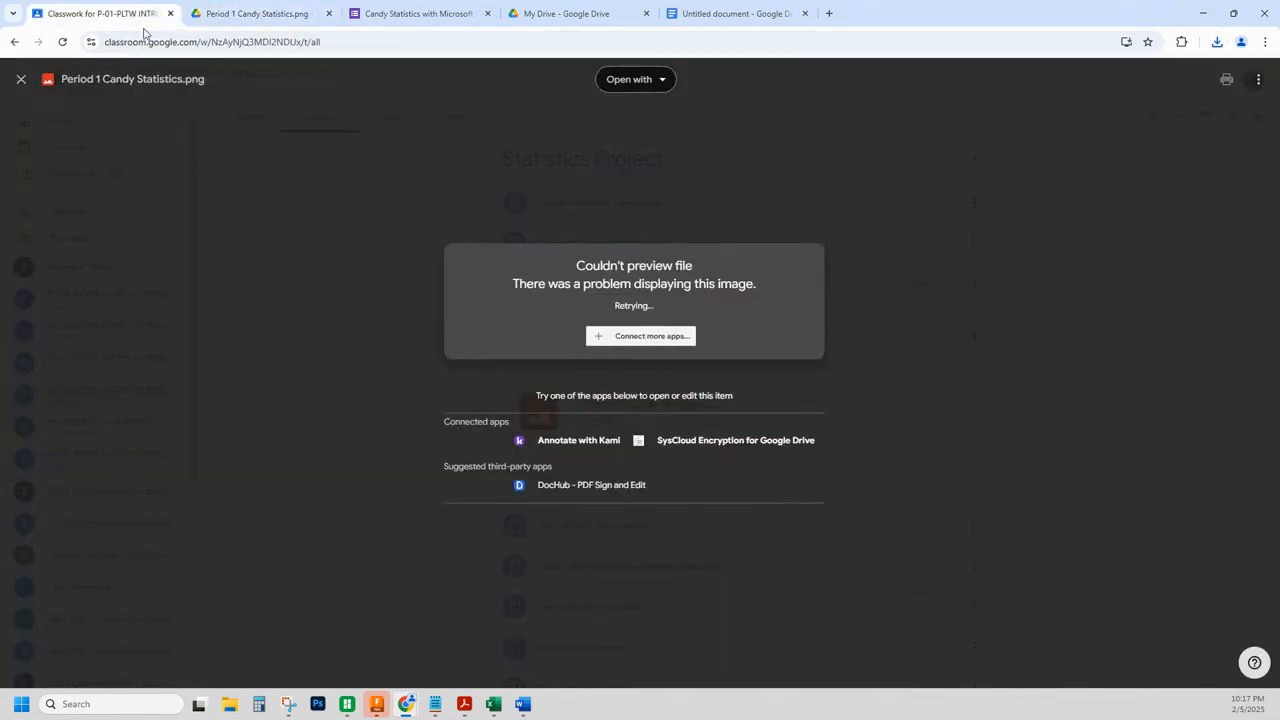
click(20, 79)
scroll(468, 278, up, 2)
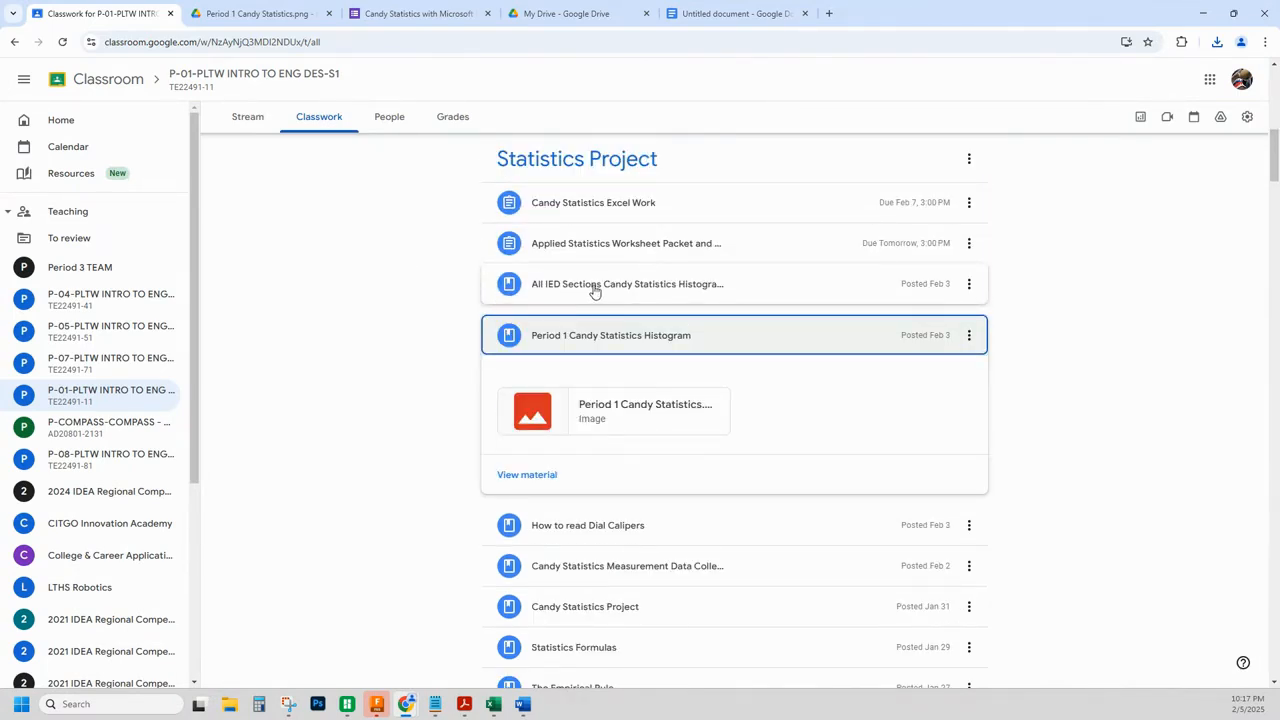
click(706, 289)
click(666, 374)
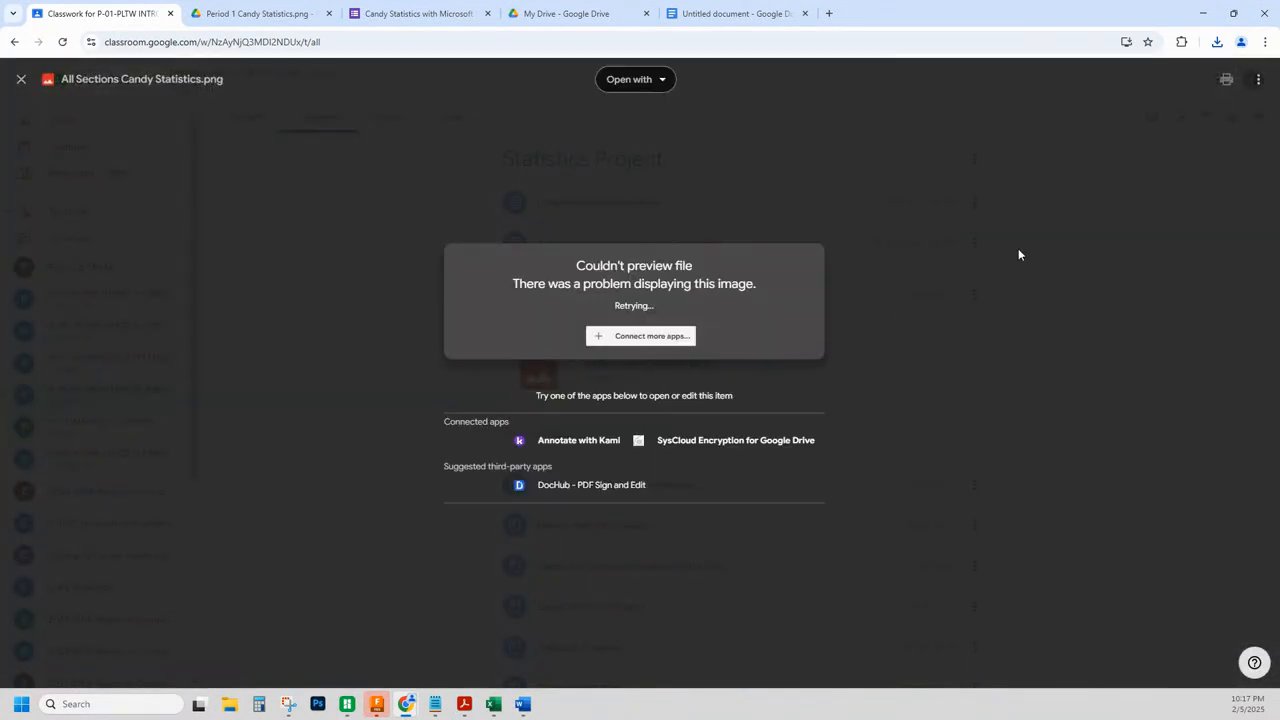
click(1257, 80)
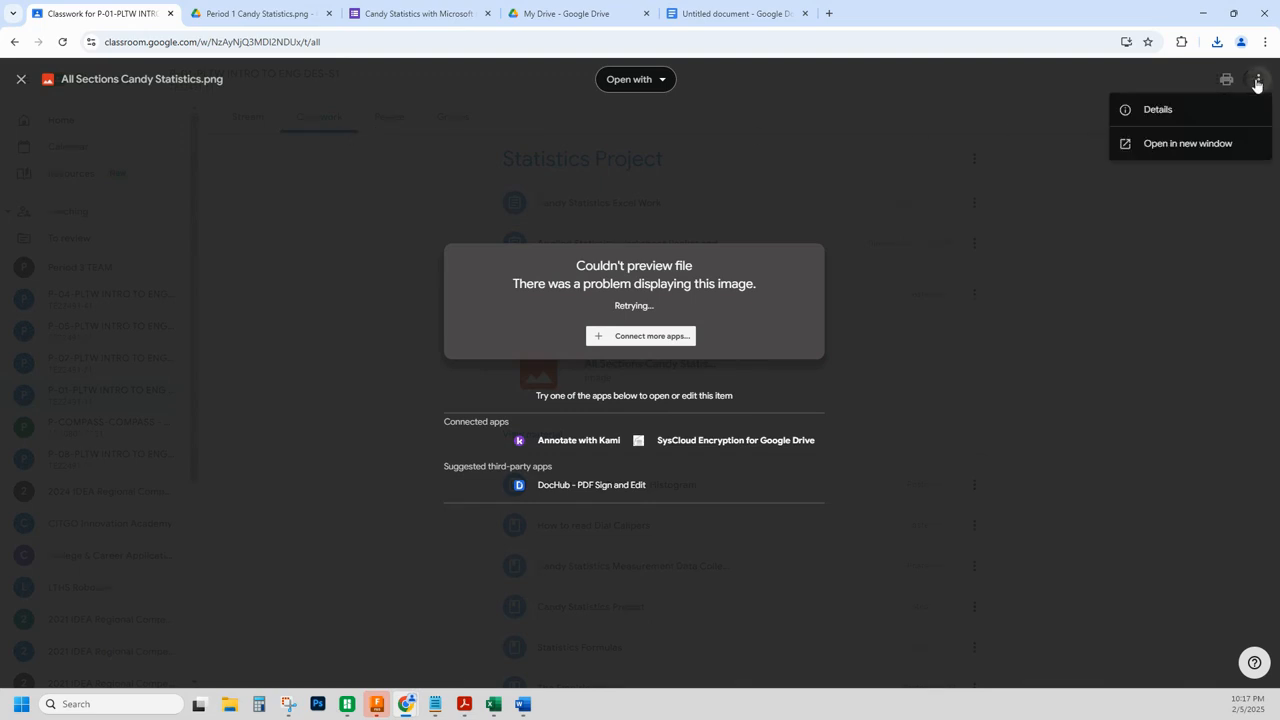
click(1207, 144)
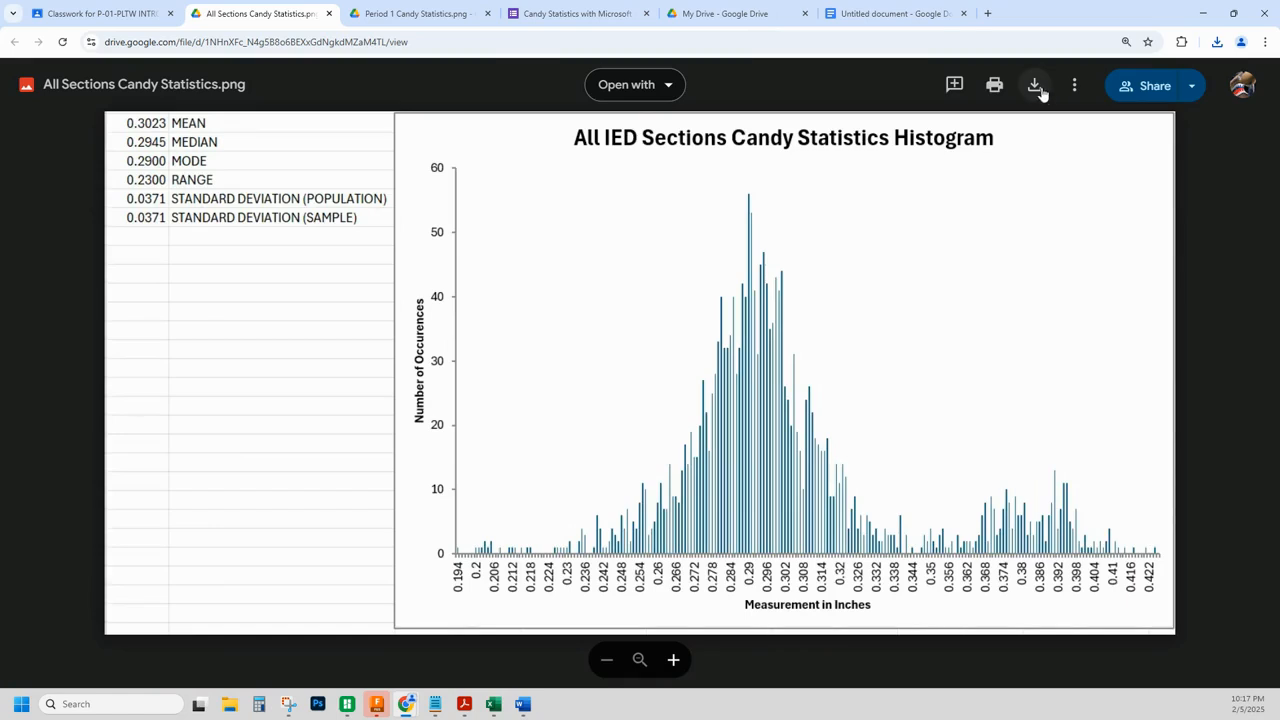
click(1042, 89)
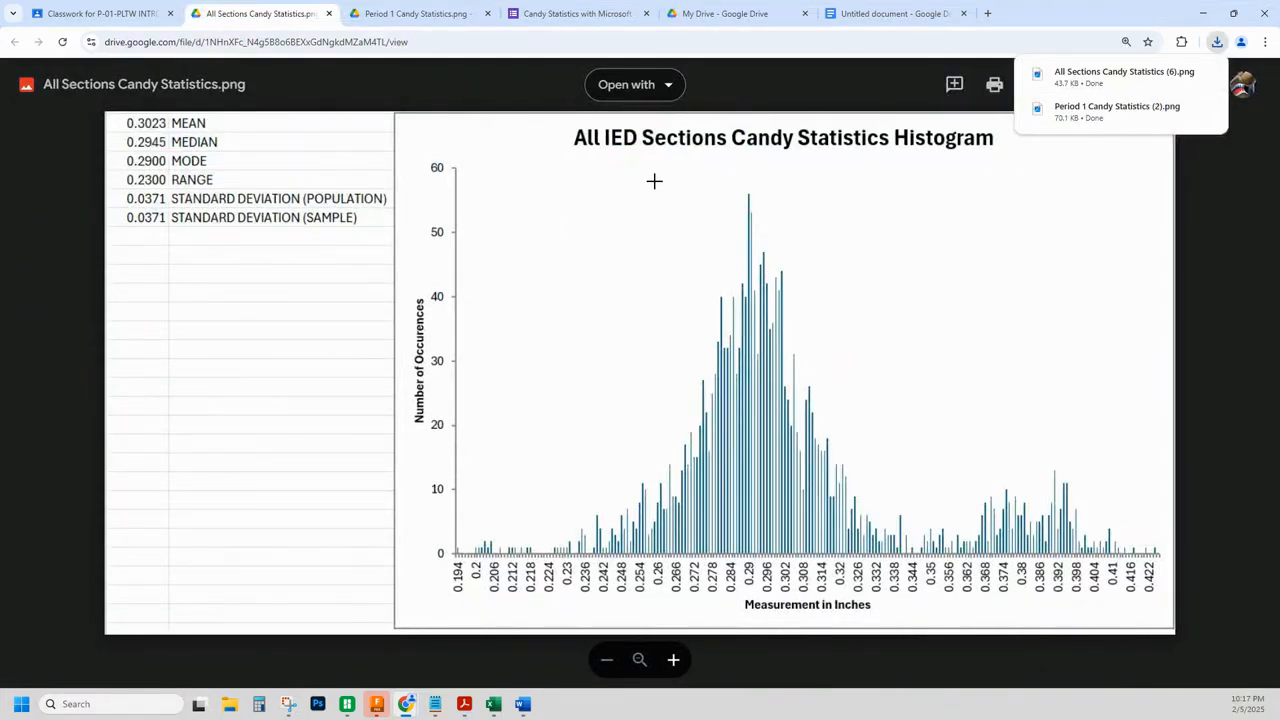
Switch to Google Drive and create a new blank Google Docs document in My Drive.
click(705, 16)
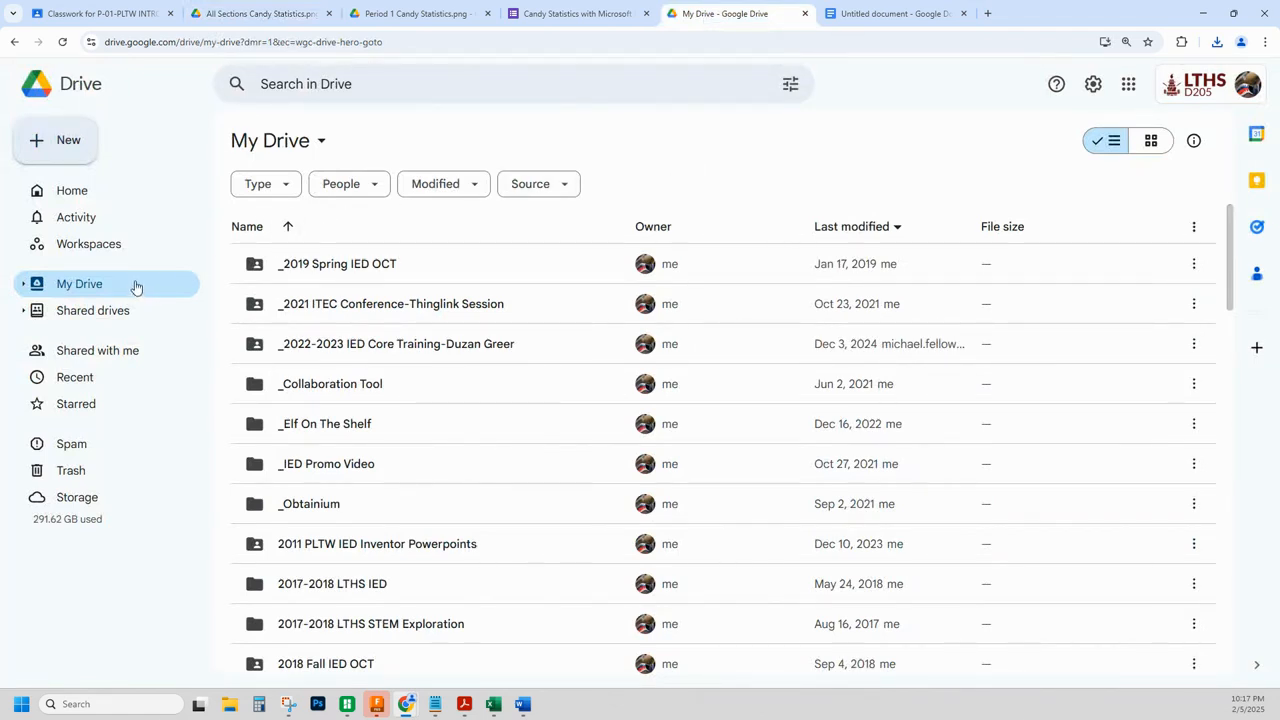
click(71, 148)
click(109, 241)
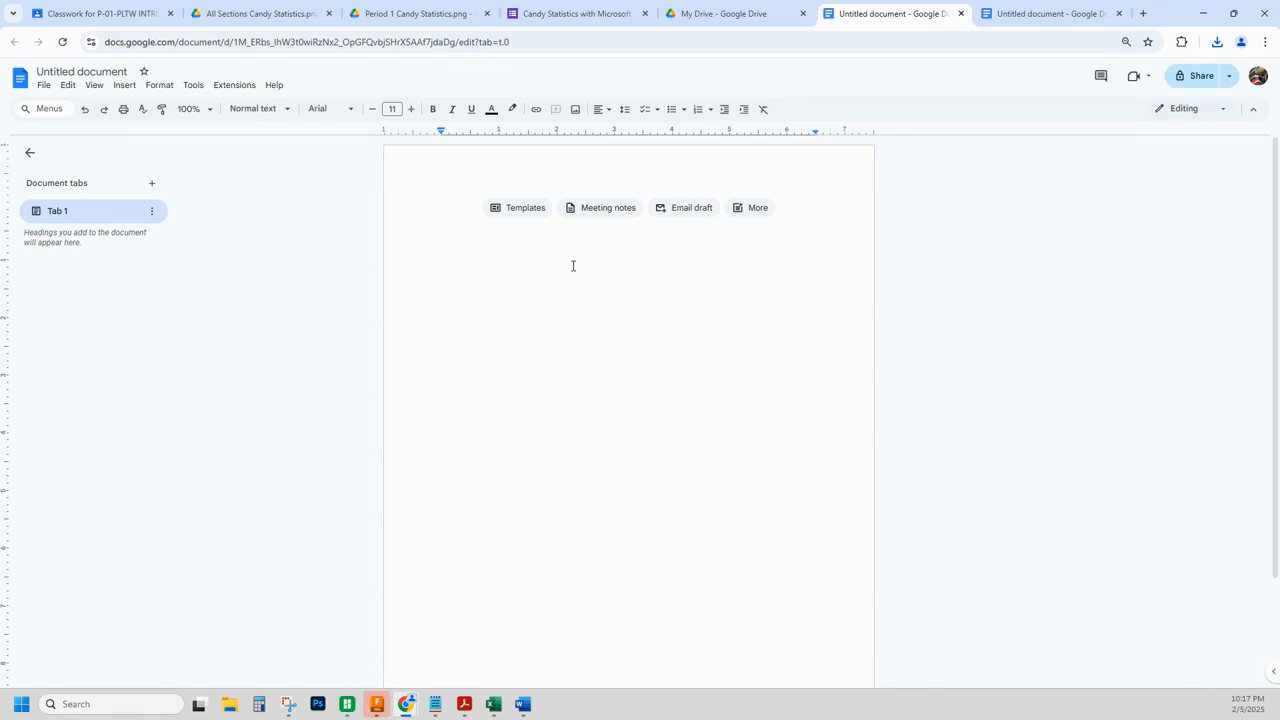
Insert the image First Last Candy Statistics Histogram.png from the computer's Downloads folder into the blank document.
click(130, 86)
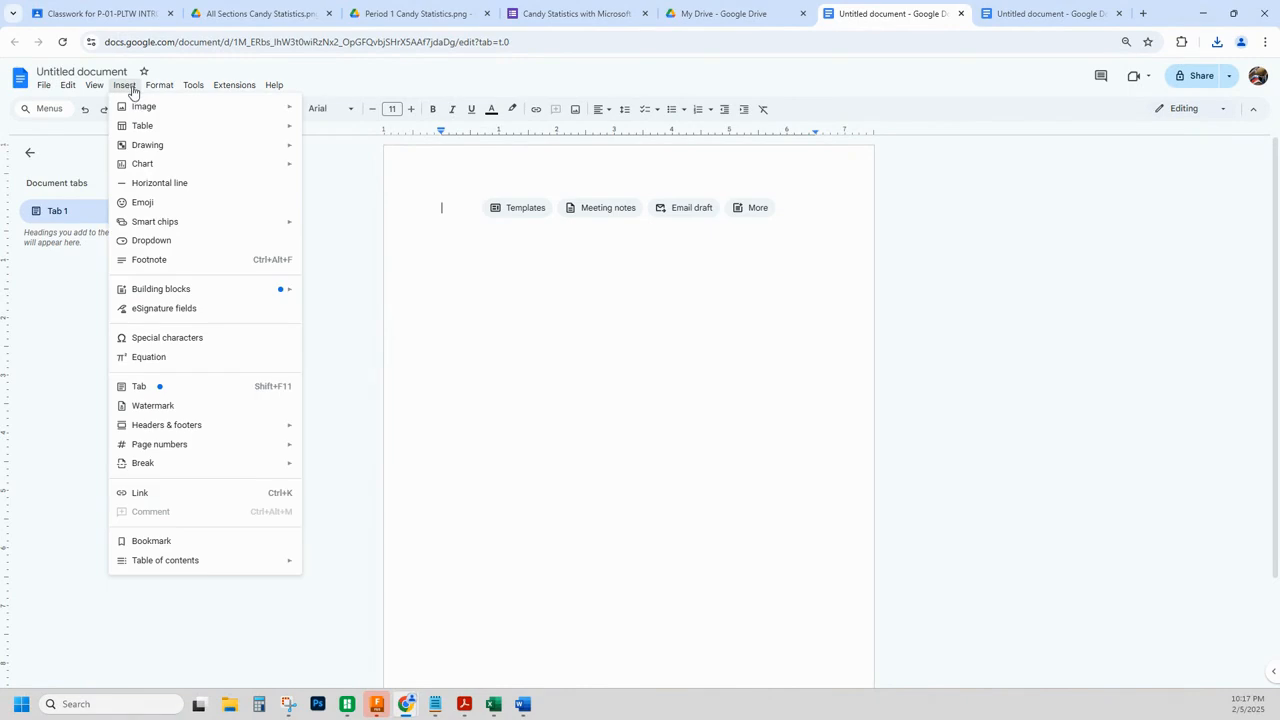
mouse_move(141, 111)
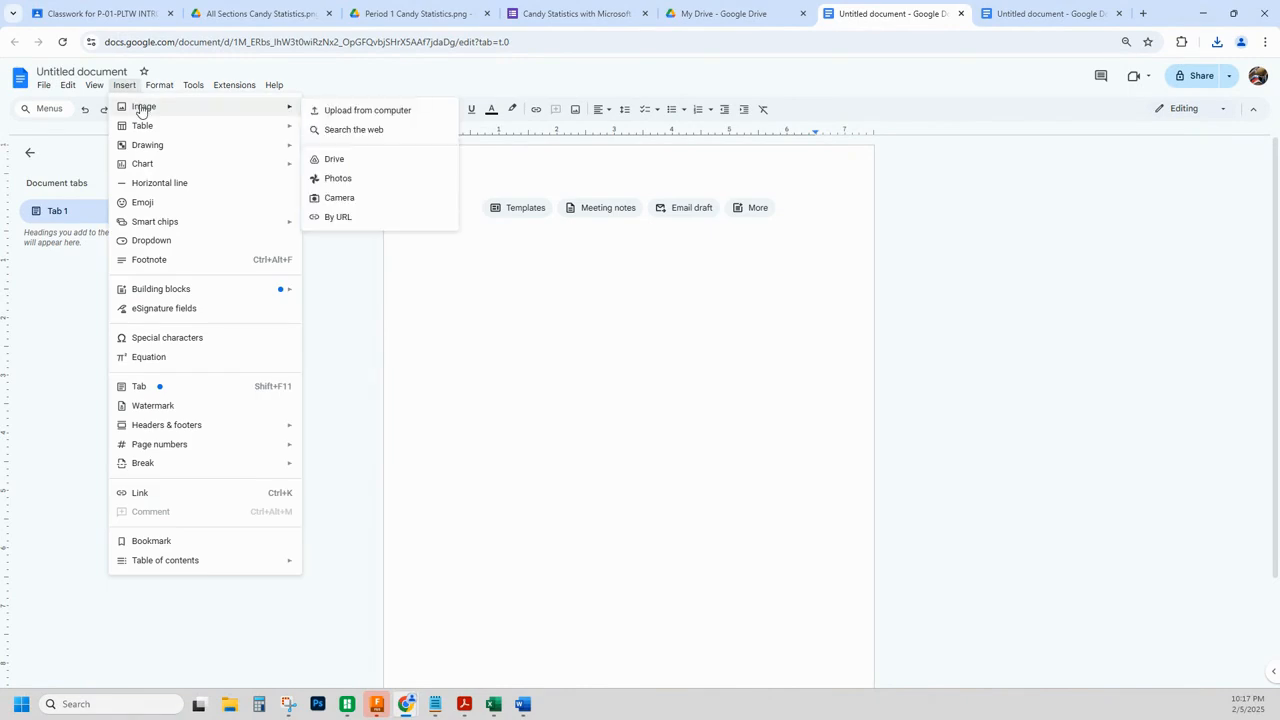
click(368, 112)
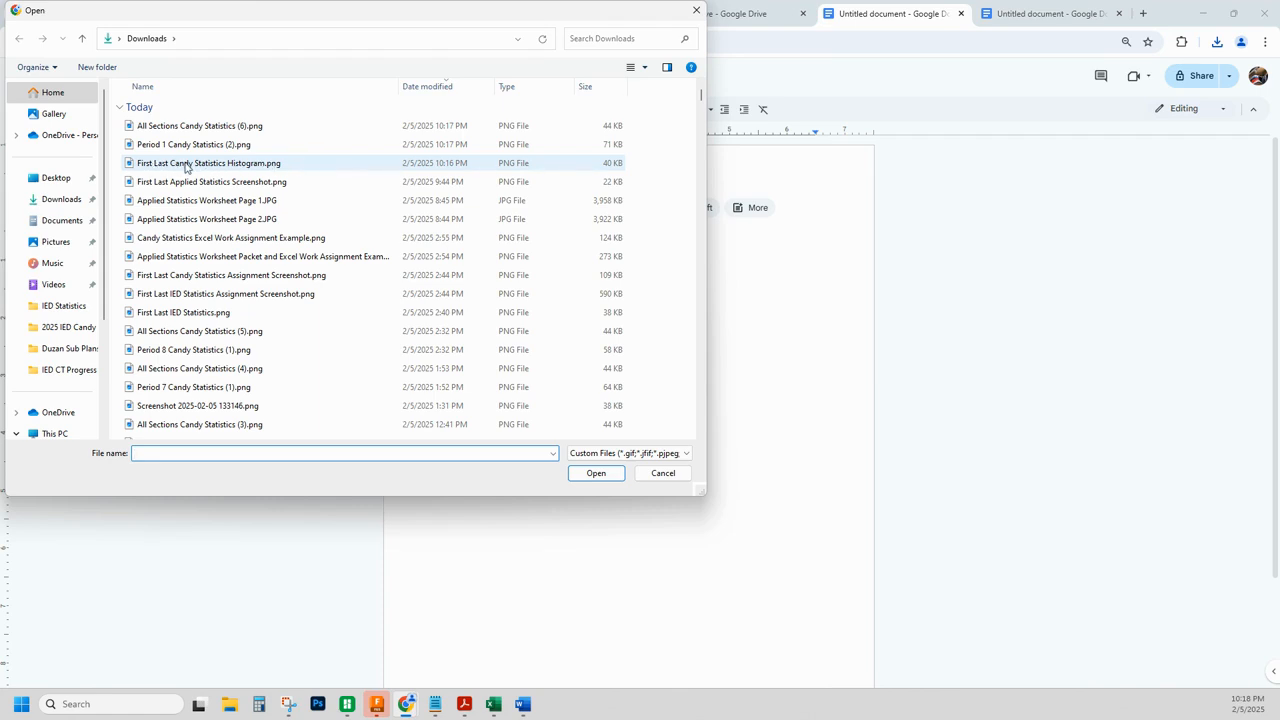
click(203, 166)
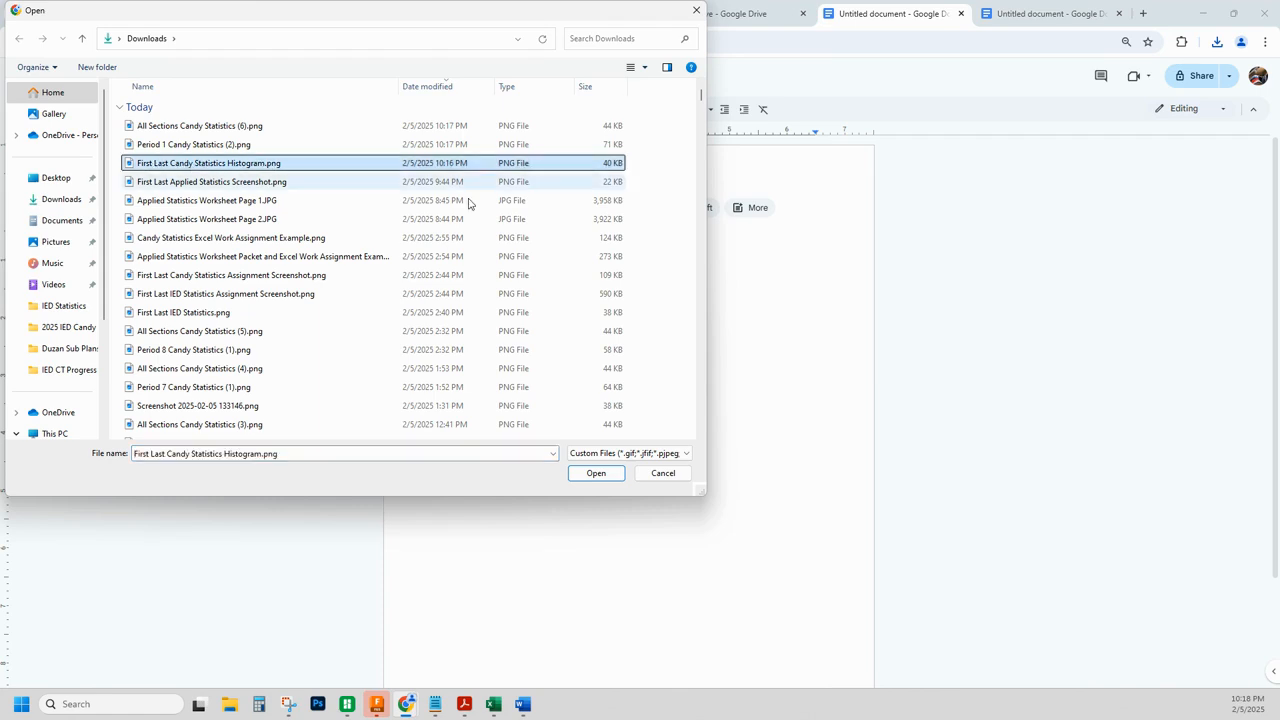
click(596, 474)
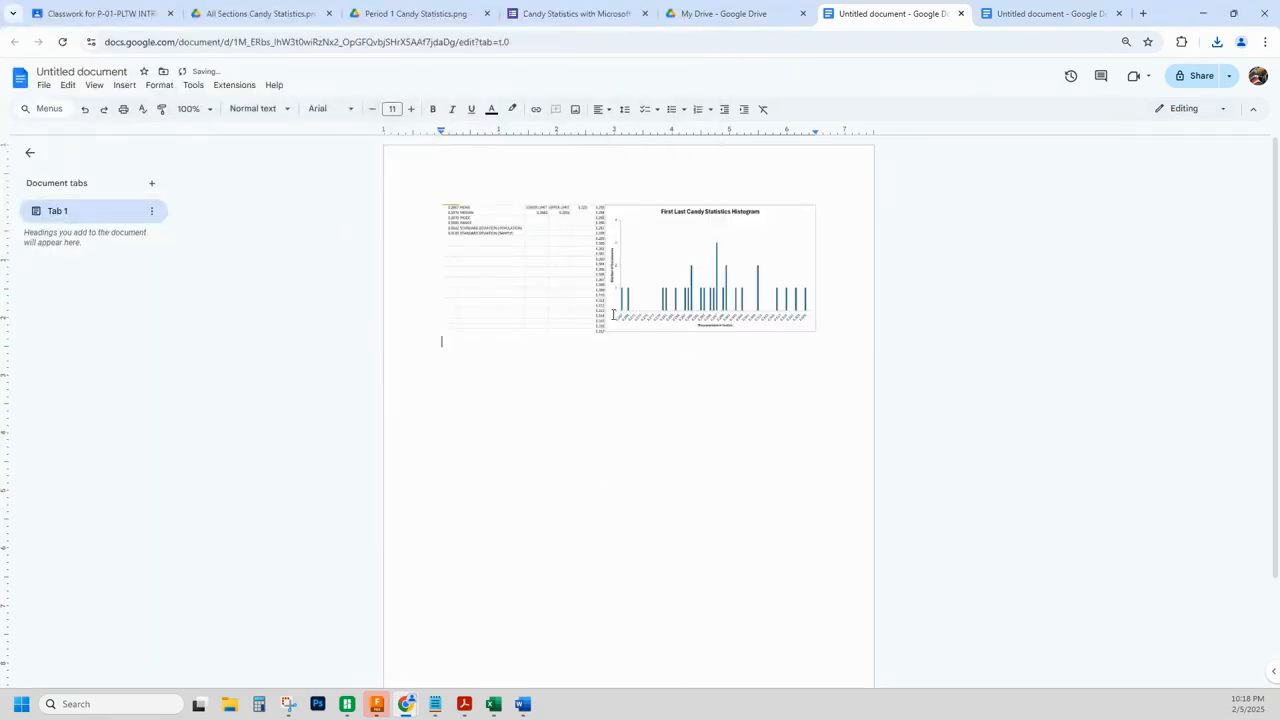
Insert the image Period 1 Candy Statistics (2).png from Downloads below the first histogram, ending on a new line.
click(124, 85)
mouse_move(137, 108)
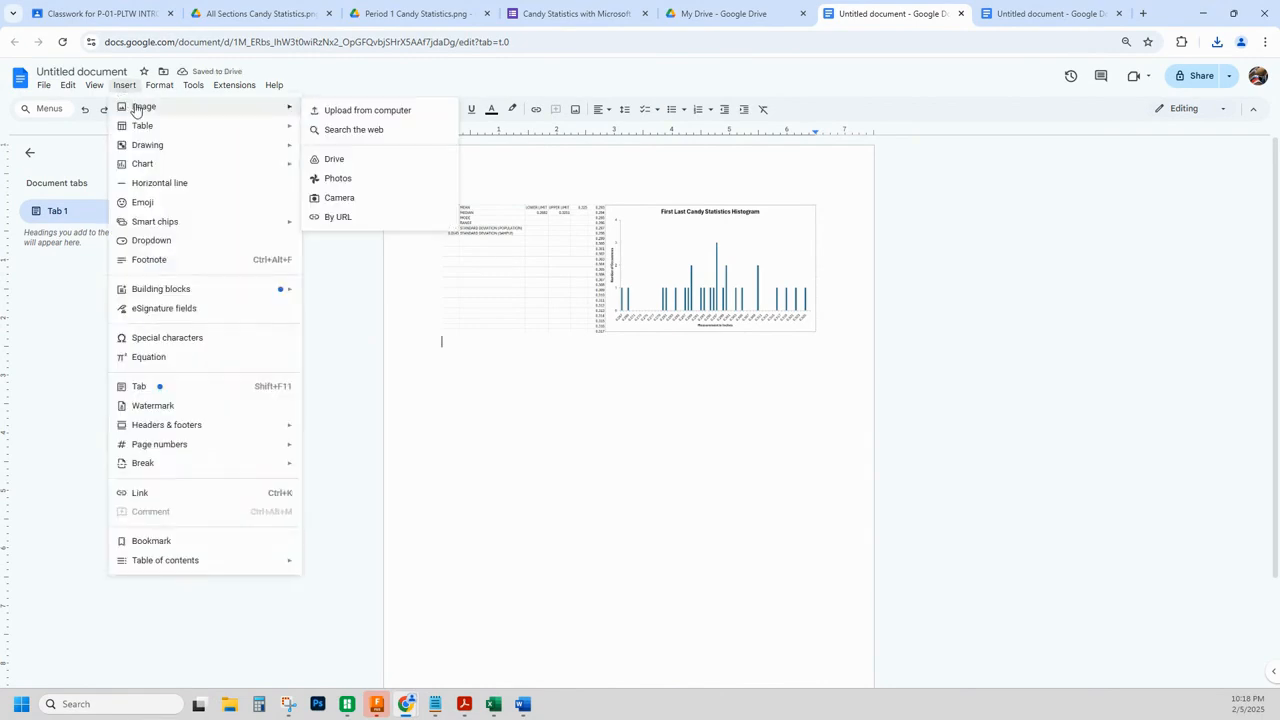
click(334, 110)
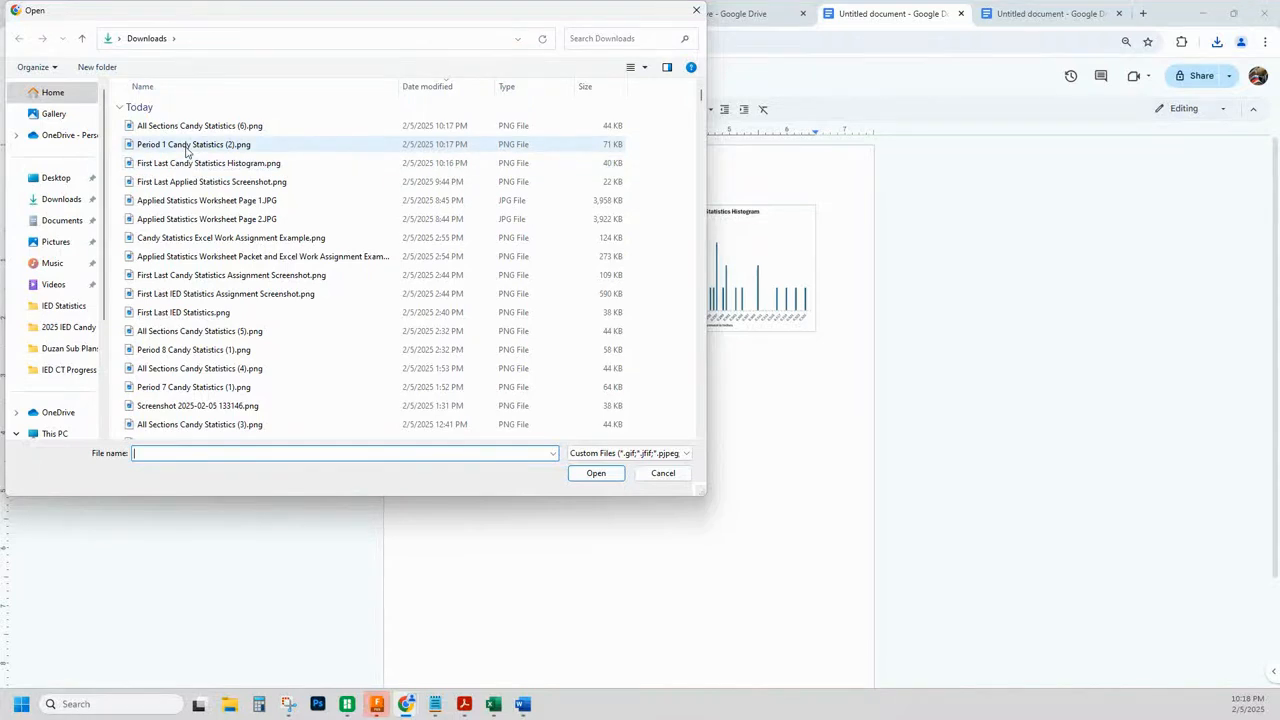
click(186, 147)
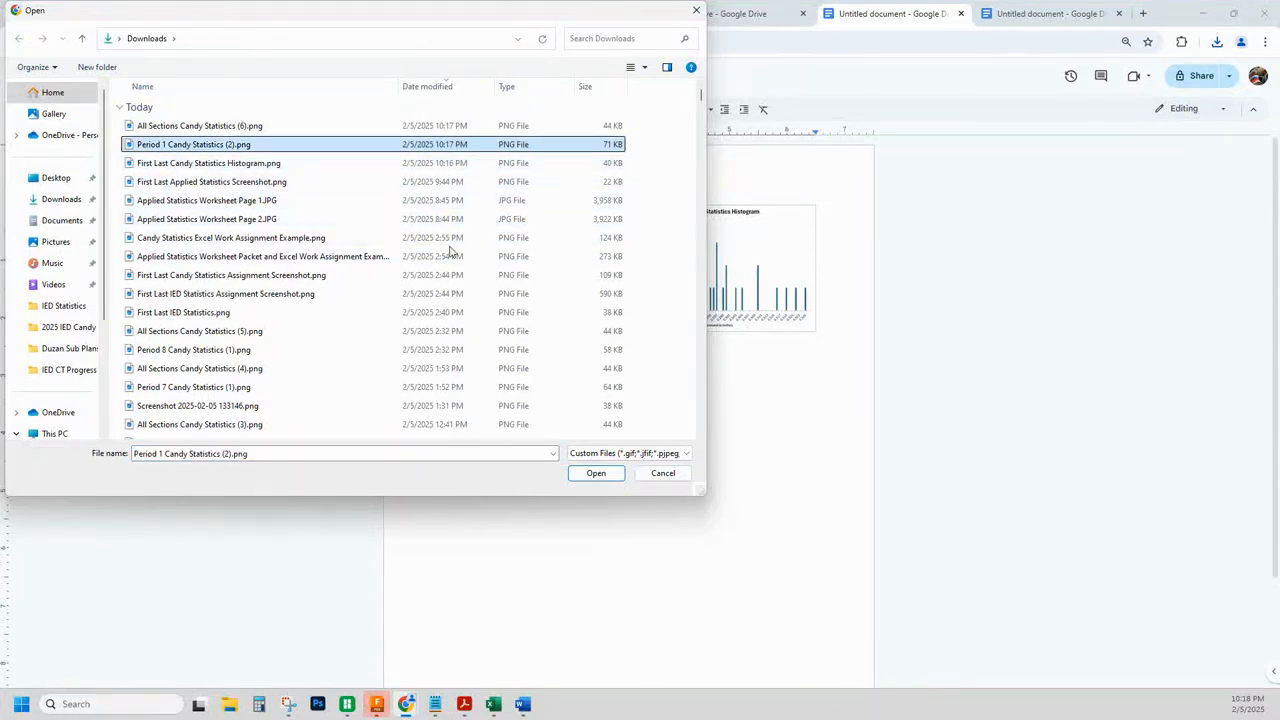
click(596, 473)
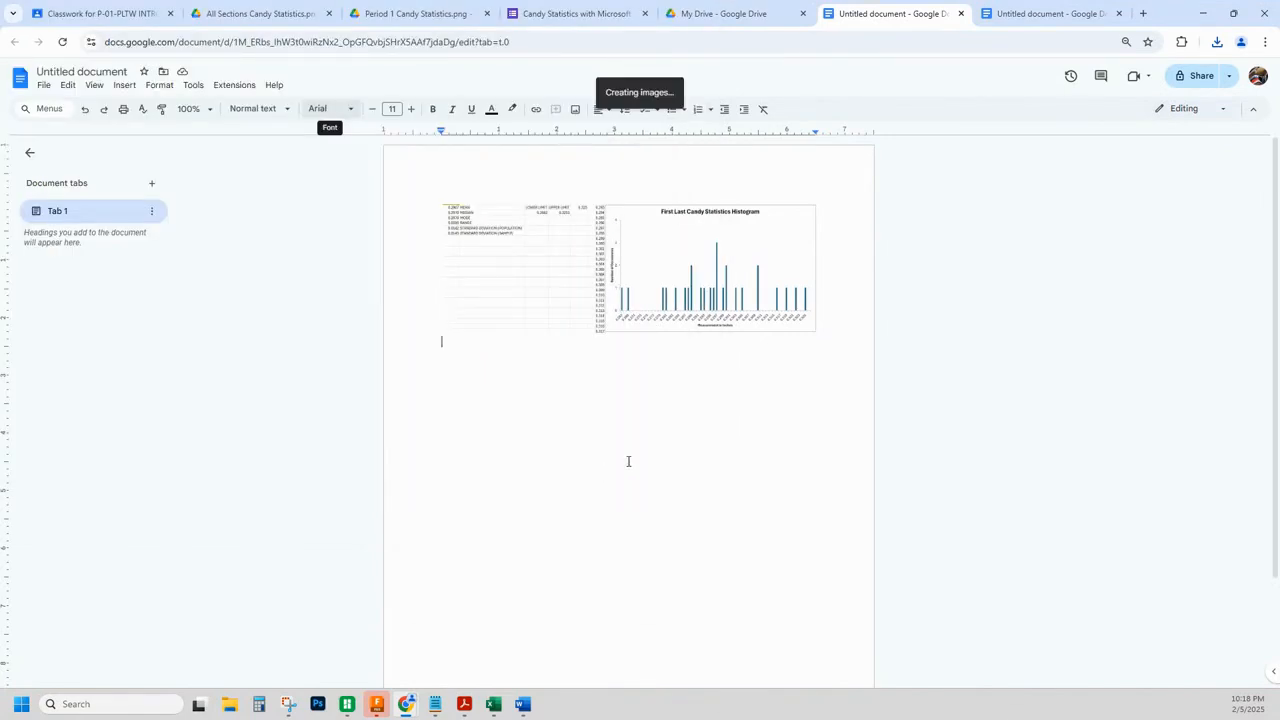
key(Return)
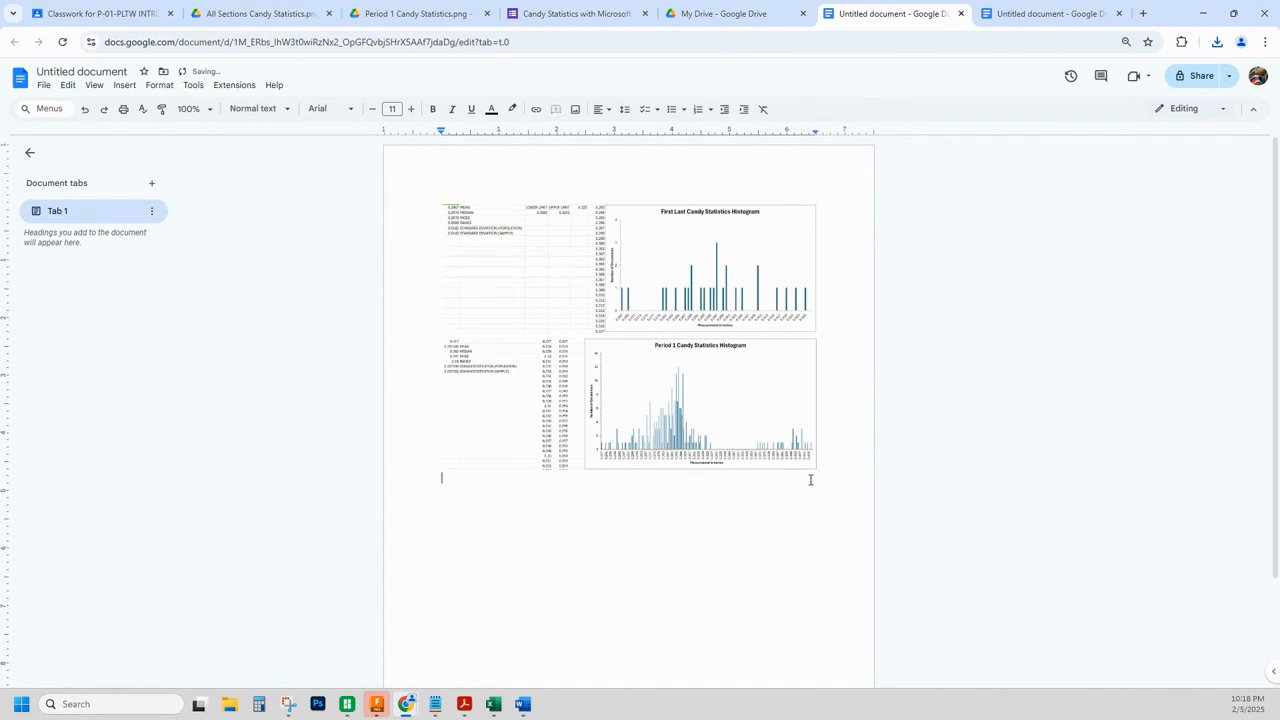
Insert the image All Sections Candy Statistics (6).png from Downloads below the Period 1 histogram.
click(124, 85)
mouse_move(257, 107)
click(341, 113)
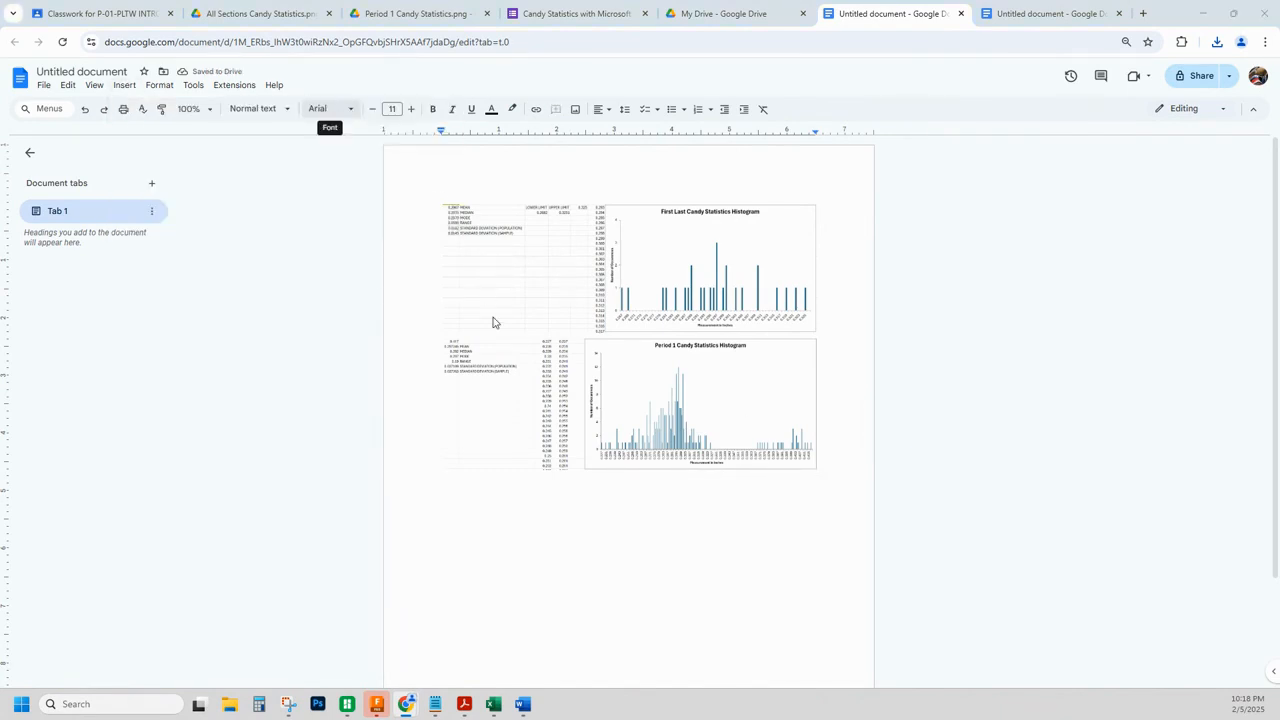
click(176, 127)
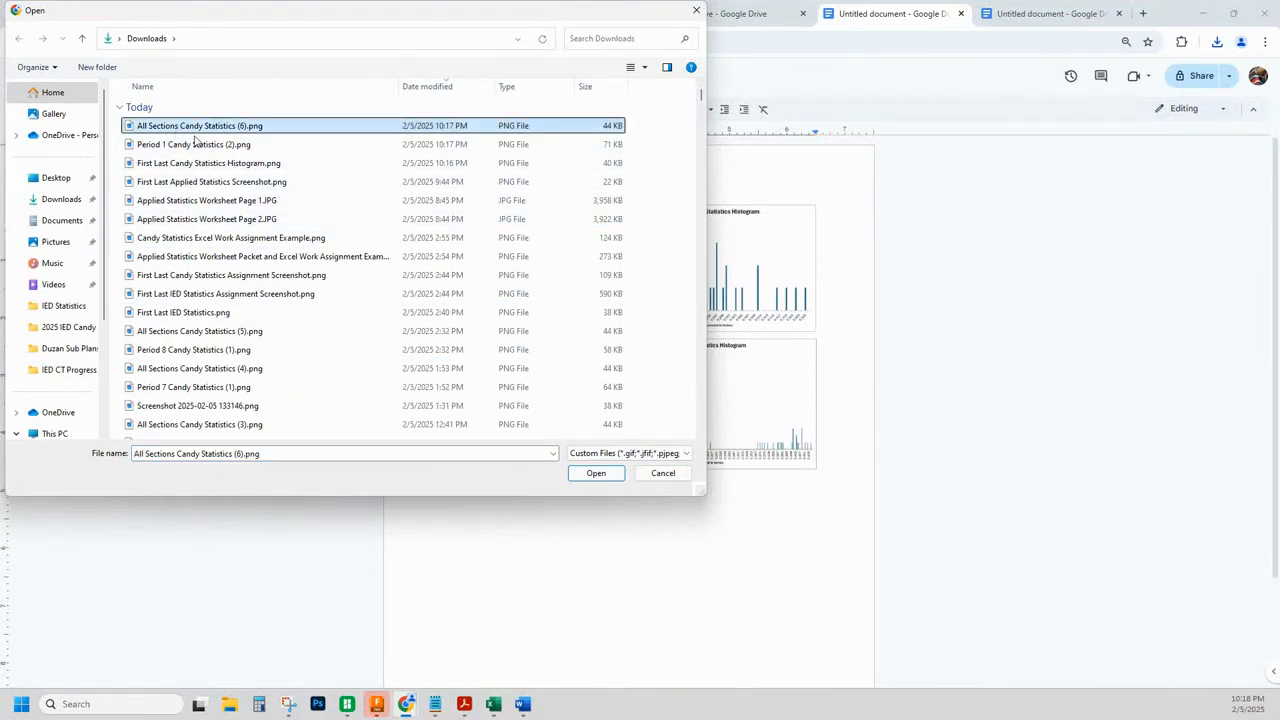
click(596, 473)
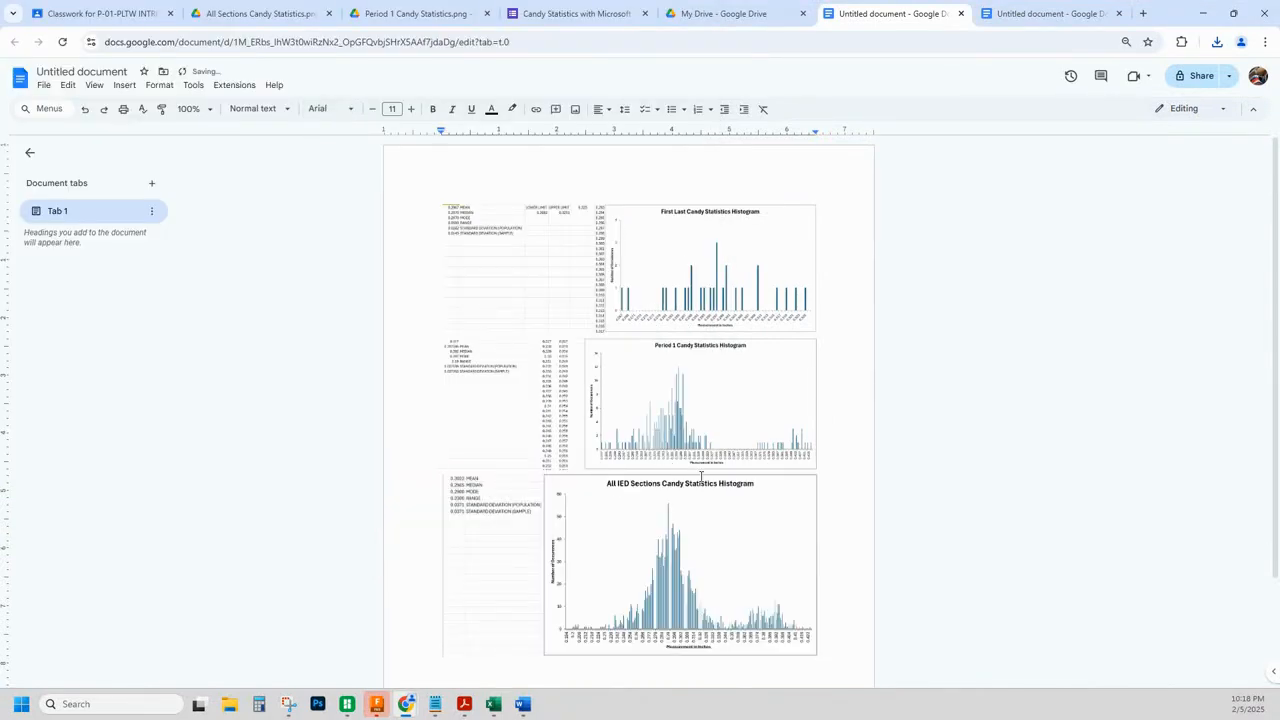
Rename the untitled document containing the three histogram images as First Last Candy Statistics.
scroll(745, 480, down, 1)
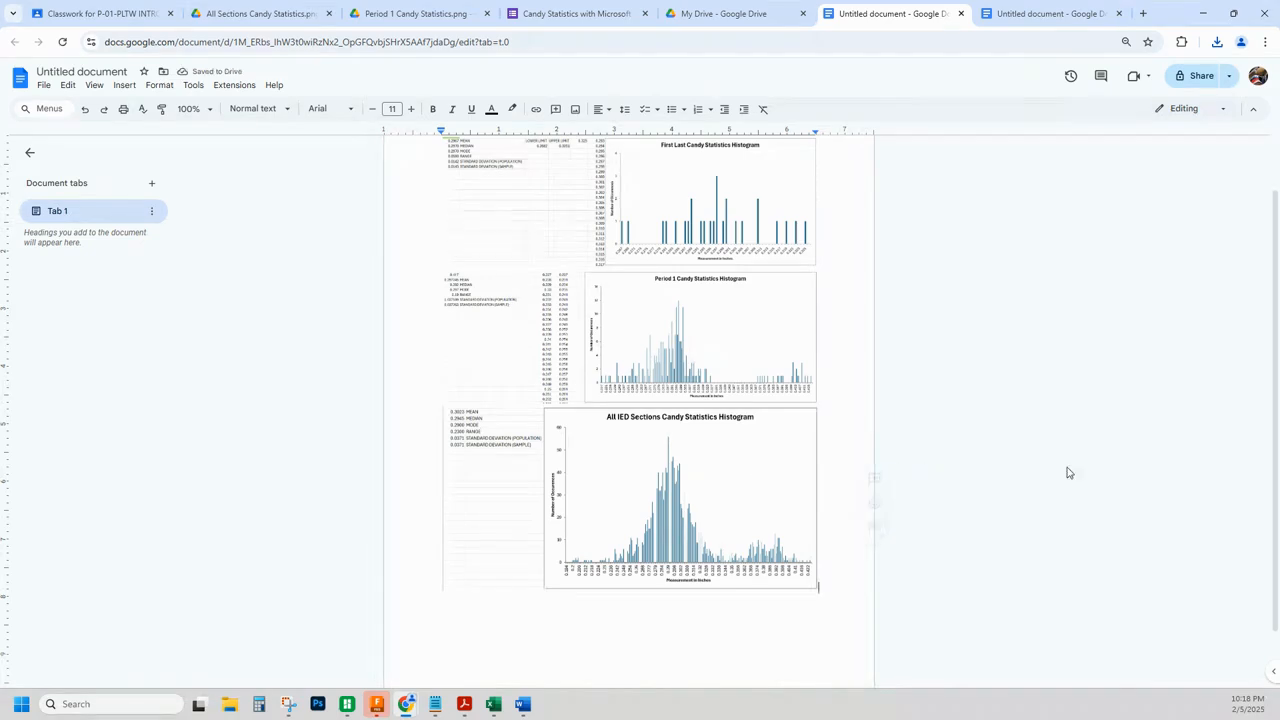
scroll(1276, 368, up, 1)
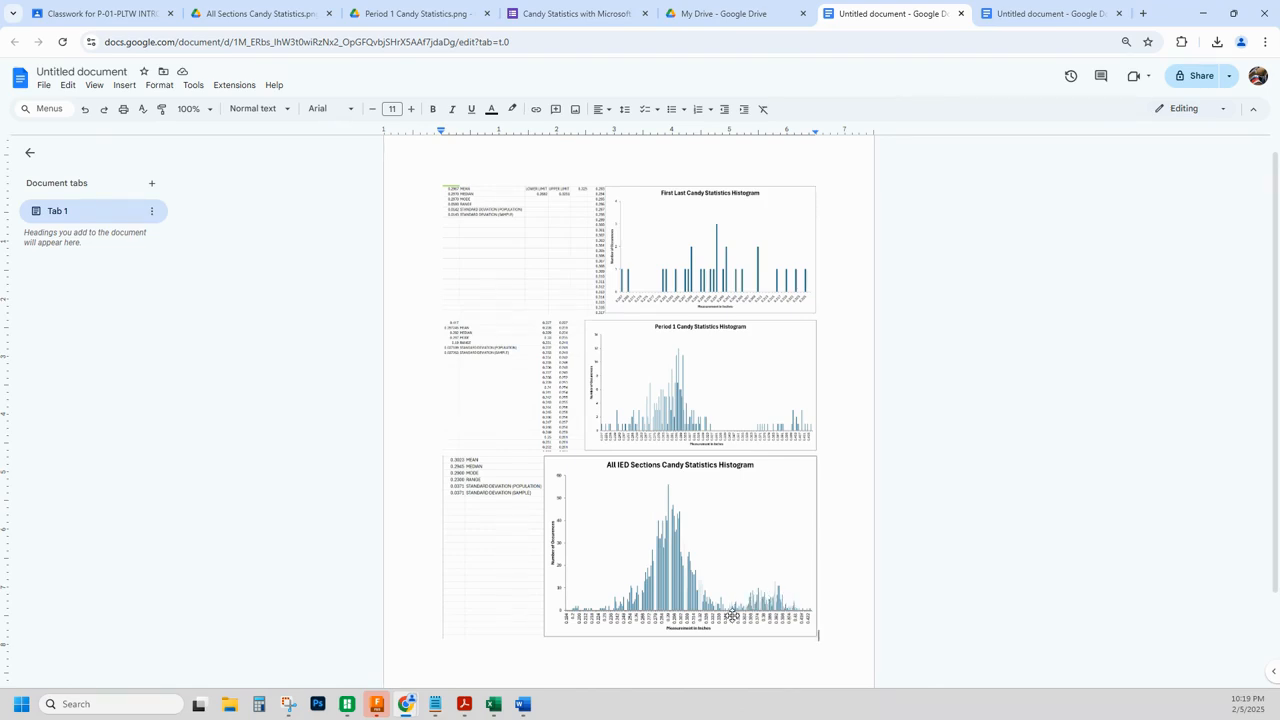
click(82, 71)
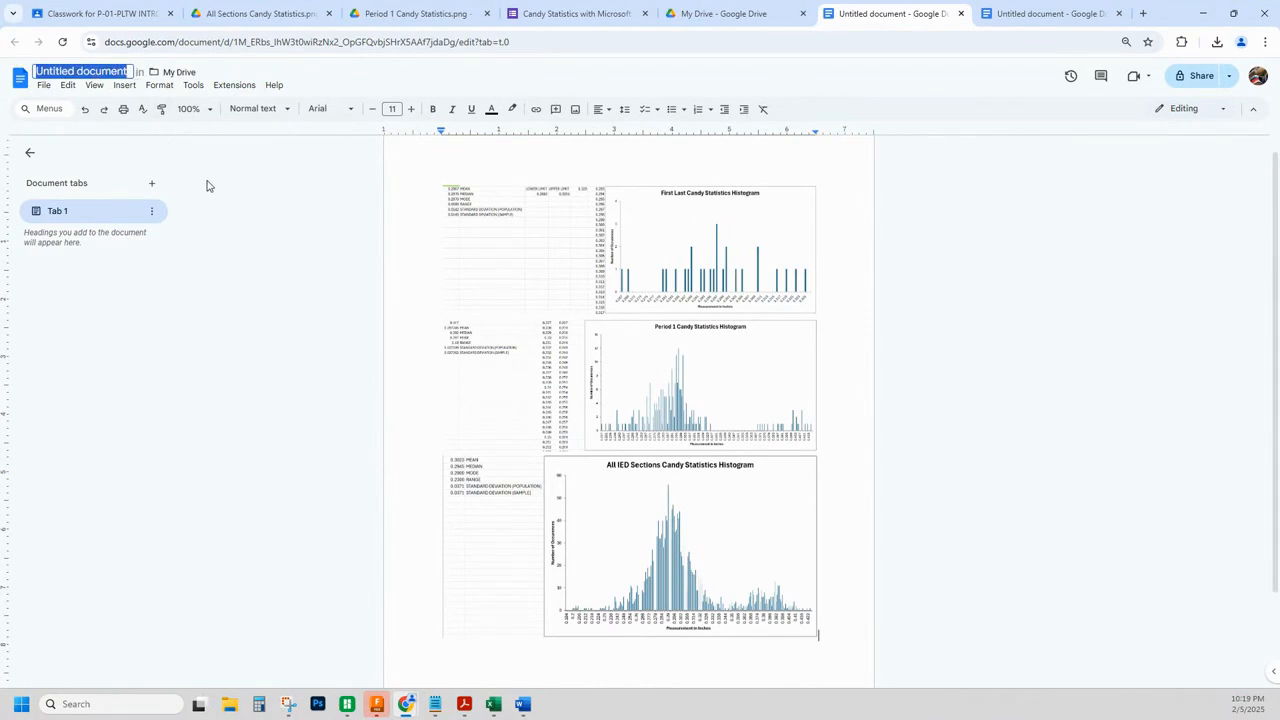
text(Firs)
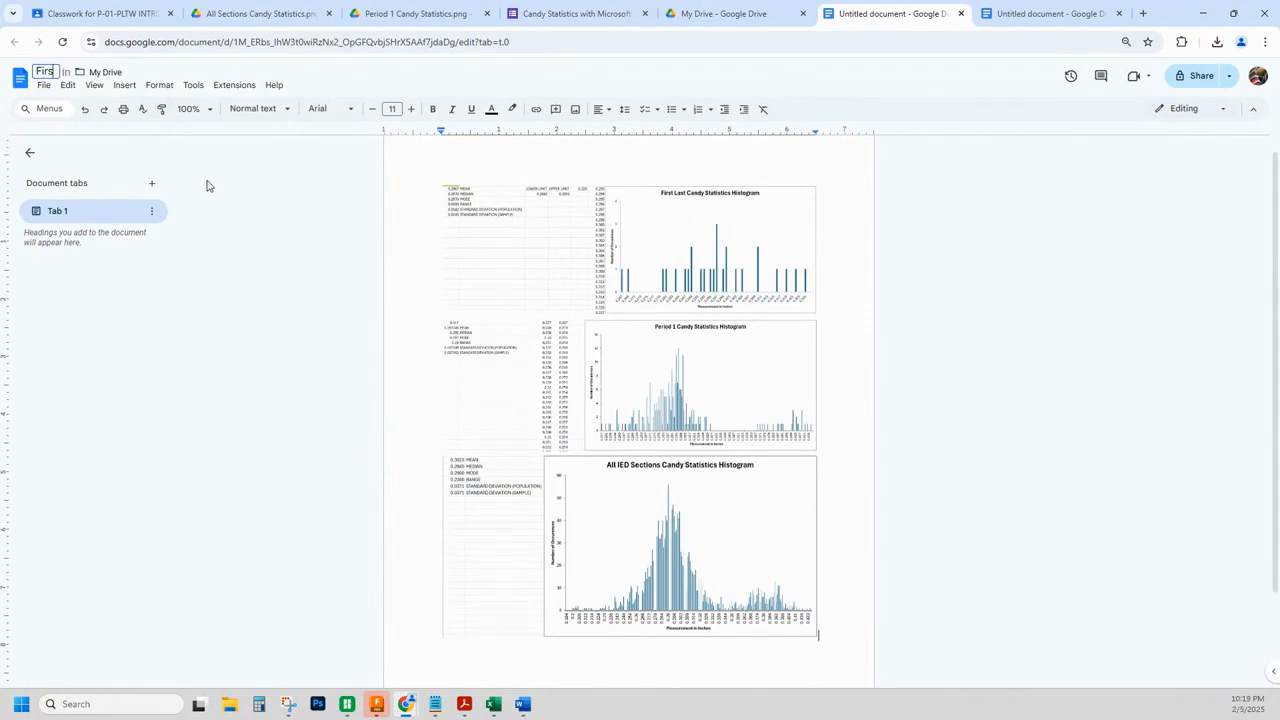
text(t Last Ca)
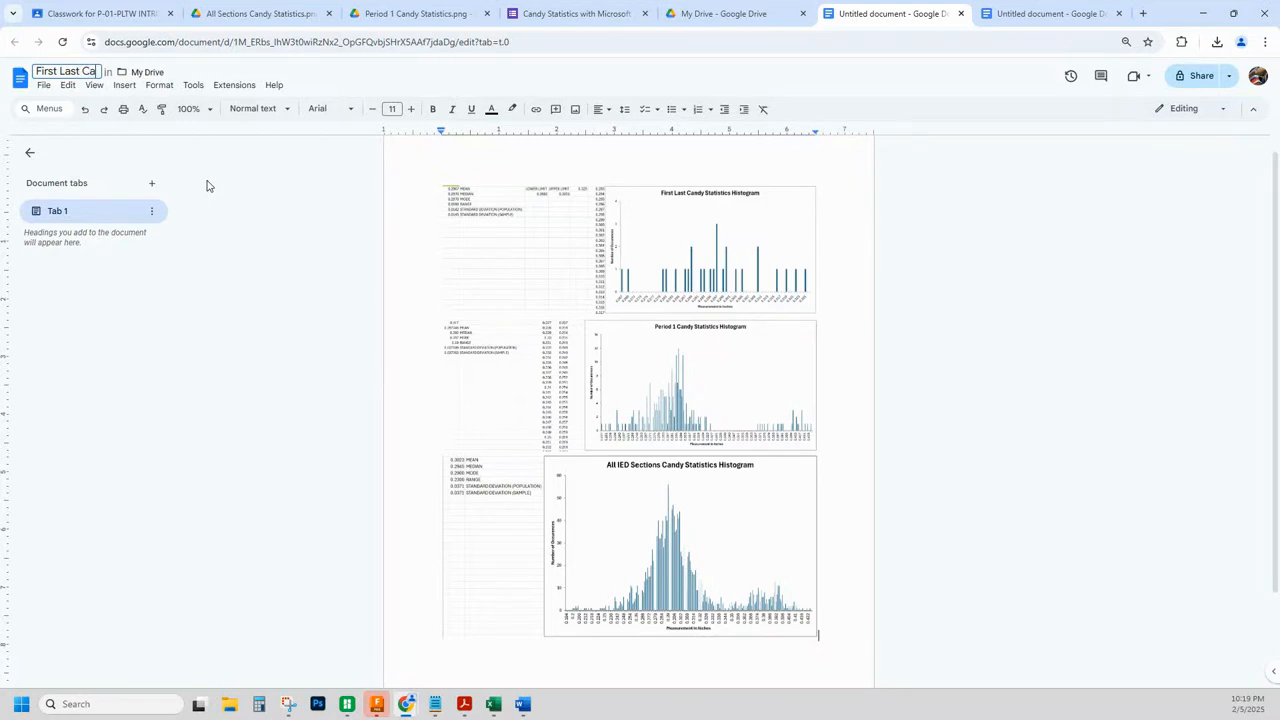
text(ndy Statistics)
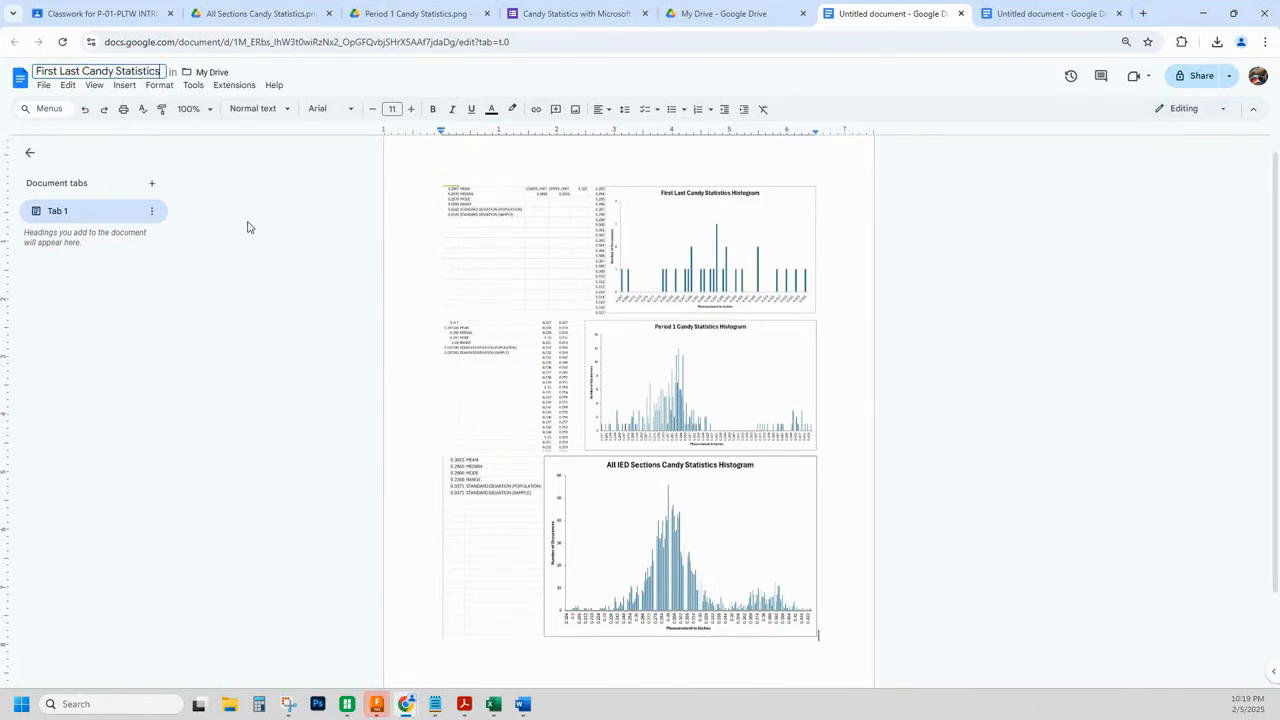
key(Return)
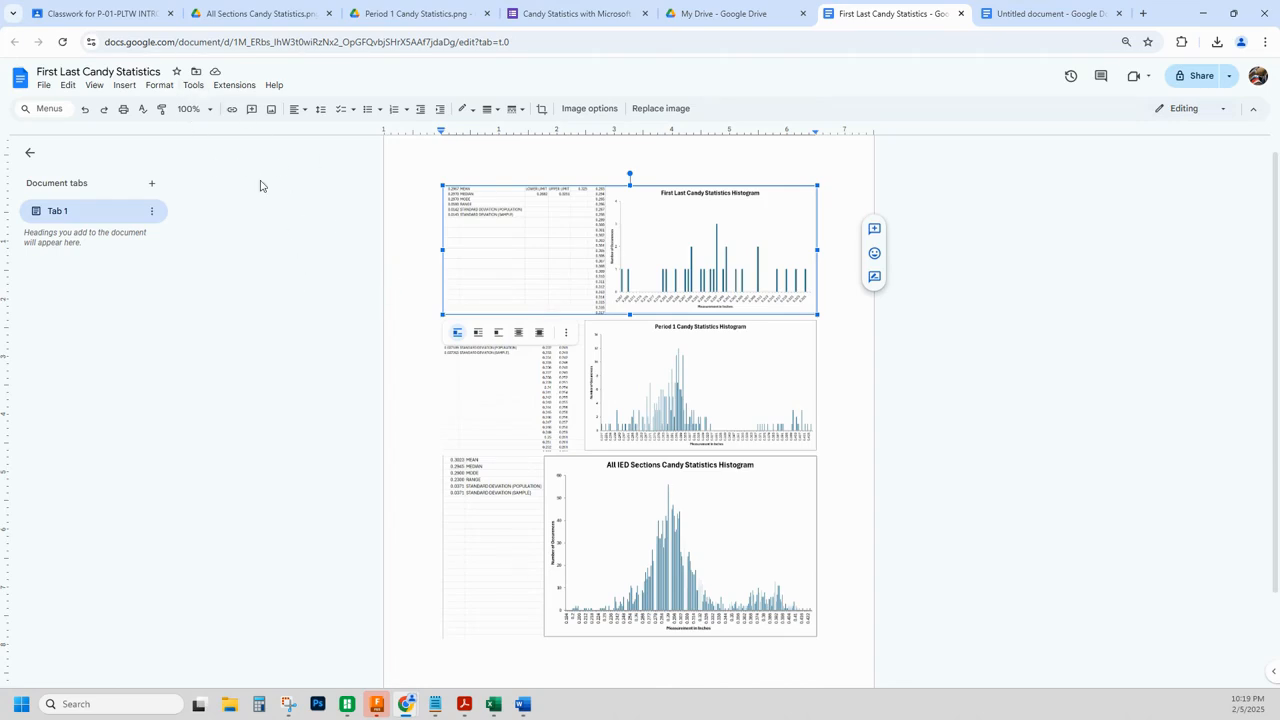
Switch to Google Classroom and expand the Candy Statistics Excel Work assignment under Statistics Project.
click(140, 14)
click(21, 79)
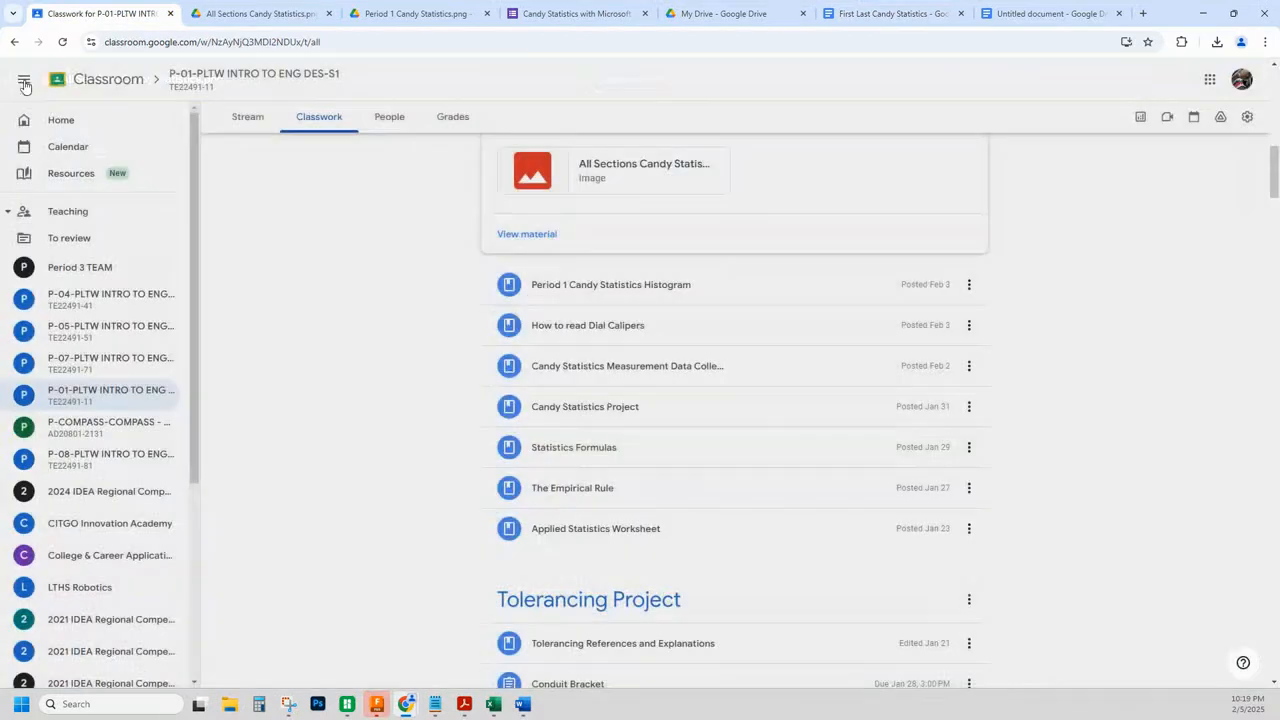
scroll(437, 291, up, 4)
scroll(454, 355, down, 1)
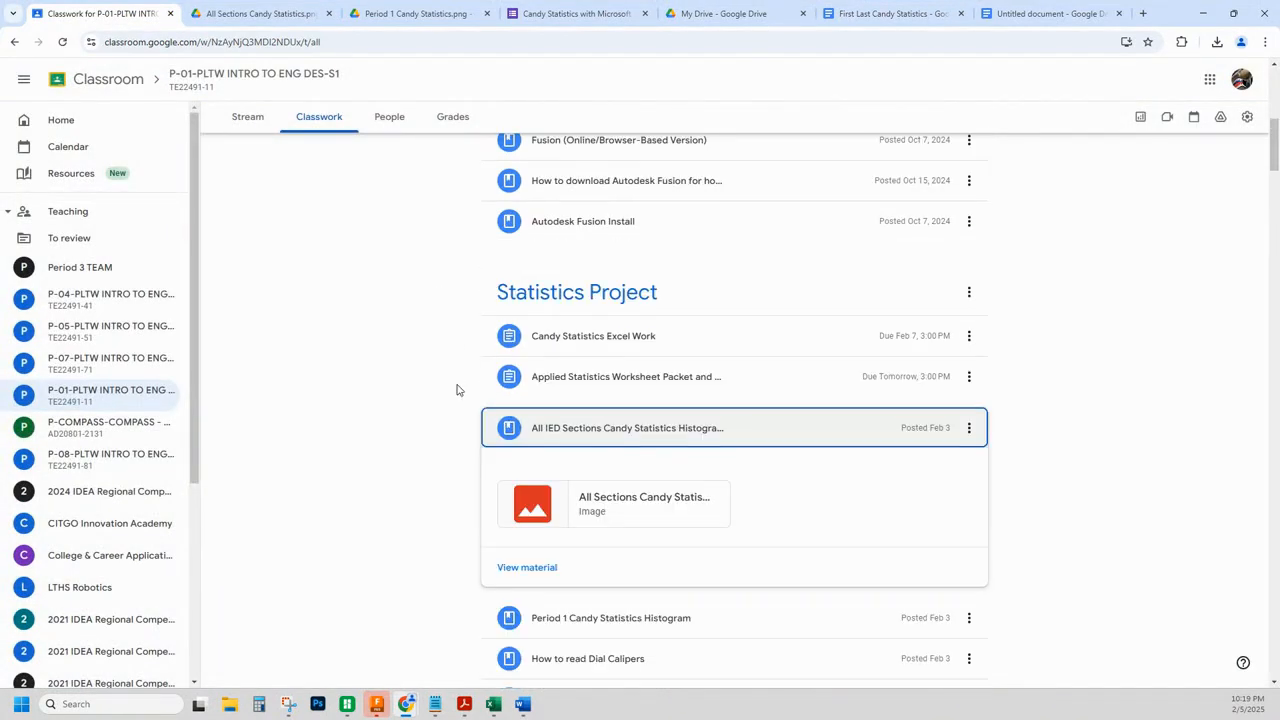
click(598, 338)
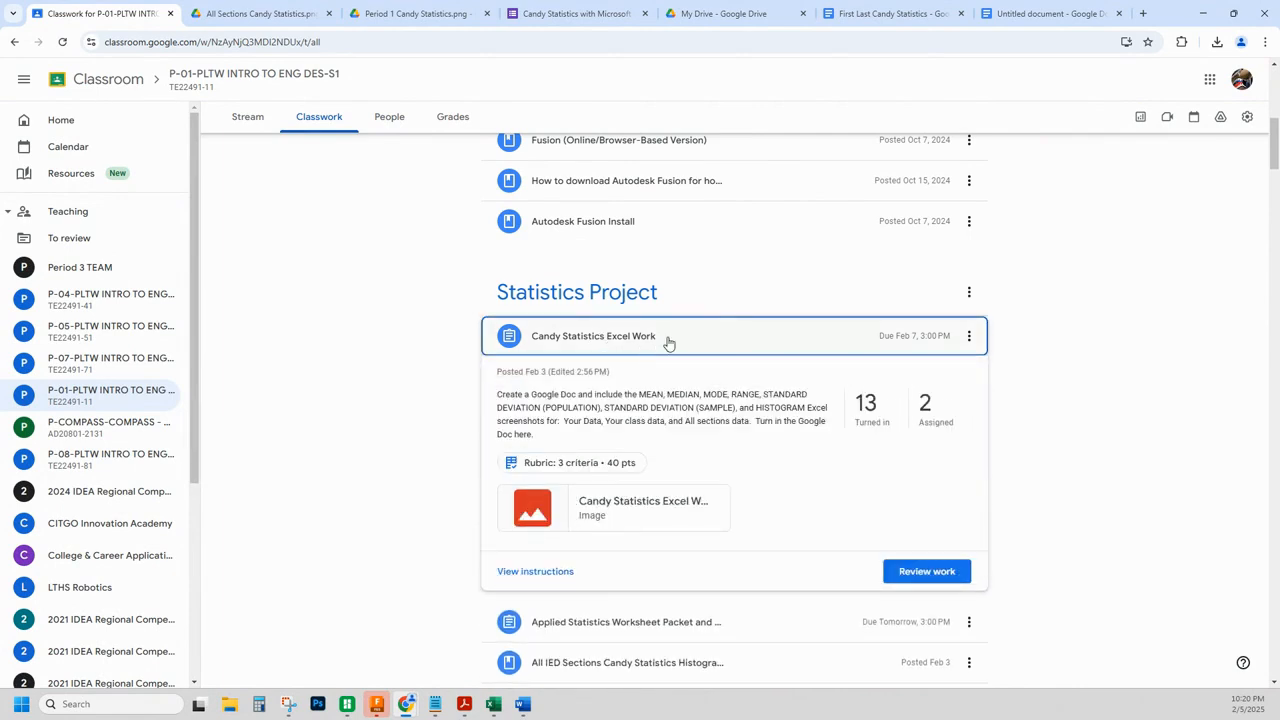